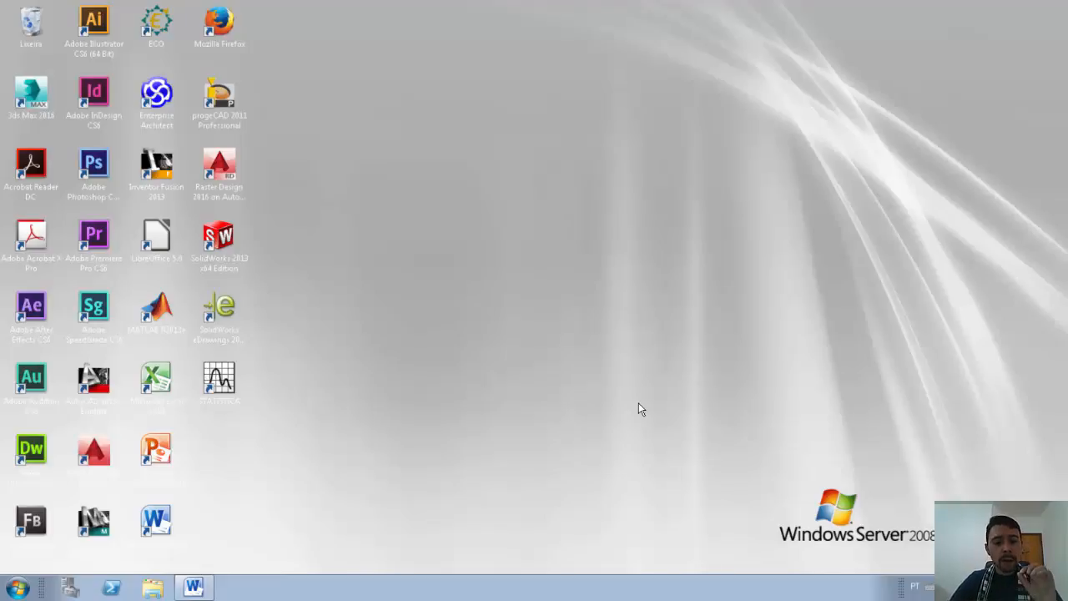
Step: Restore the 'Macro - Microsoft Word' window and scroll through the Macros document
{"action": "left_click", "coordinate": [209, 592]}
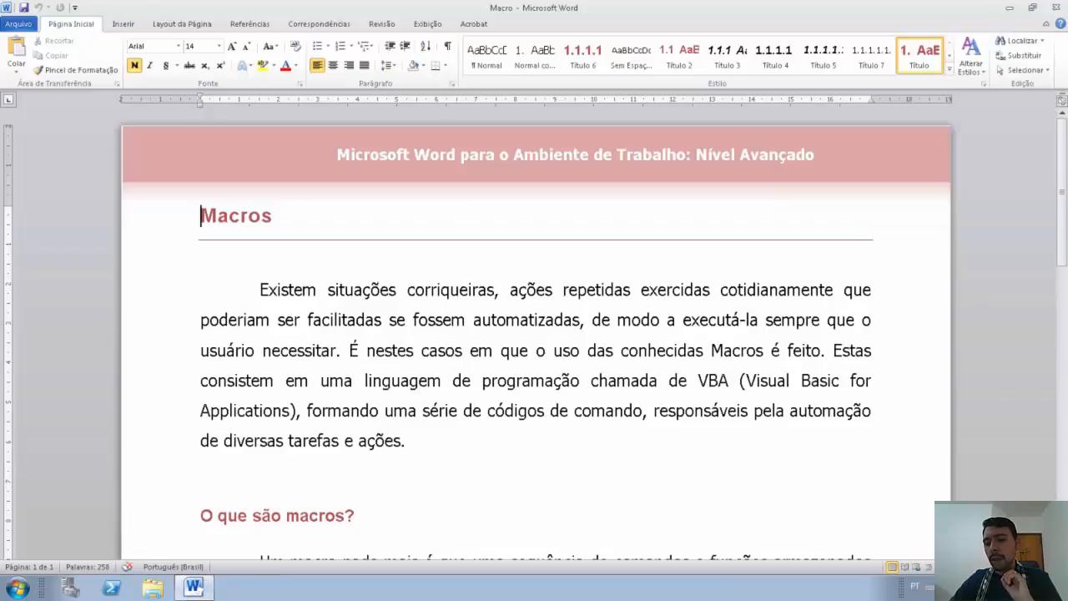
{"action": "scroll", "coordinate": [534, 334], "scroll_direction": "down", "scroll_amount": 3}
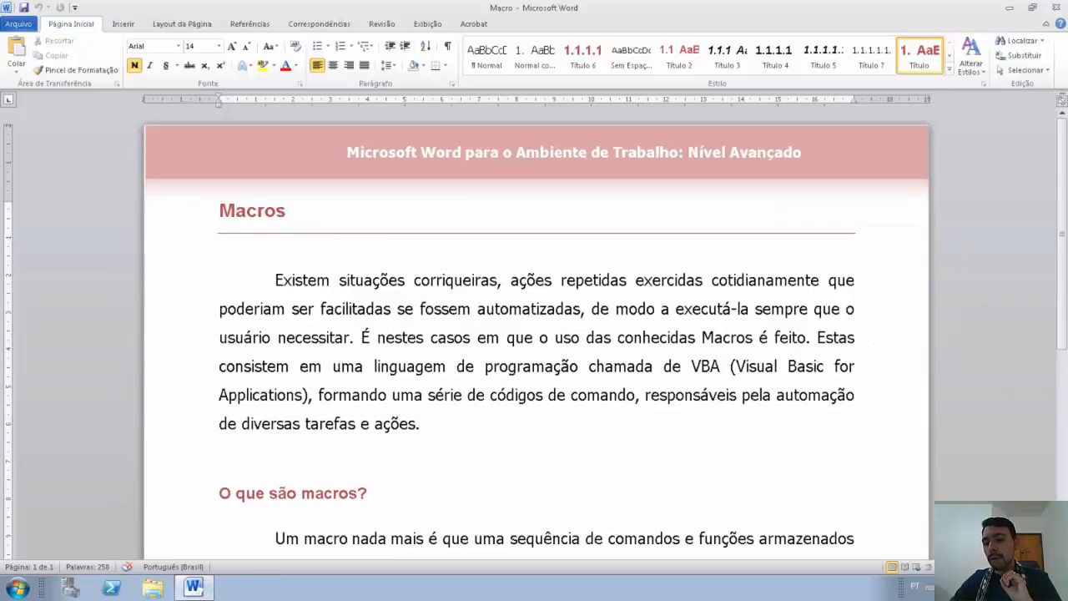
{"action": "scroll", "coordinate": [534, 334], "scroll_direction": "up", "scroll_amount": 5}
{"action": "scroll", "coordinate": [534, 334], "scroll_direction": "down", "scroll_amount": 2}
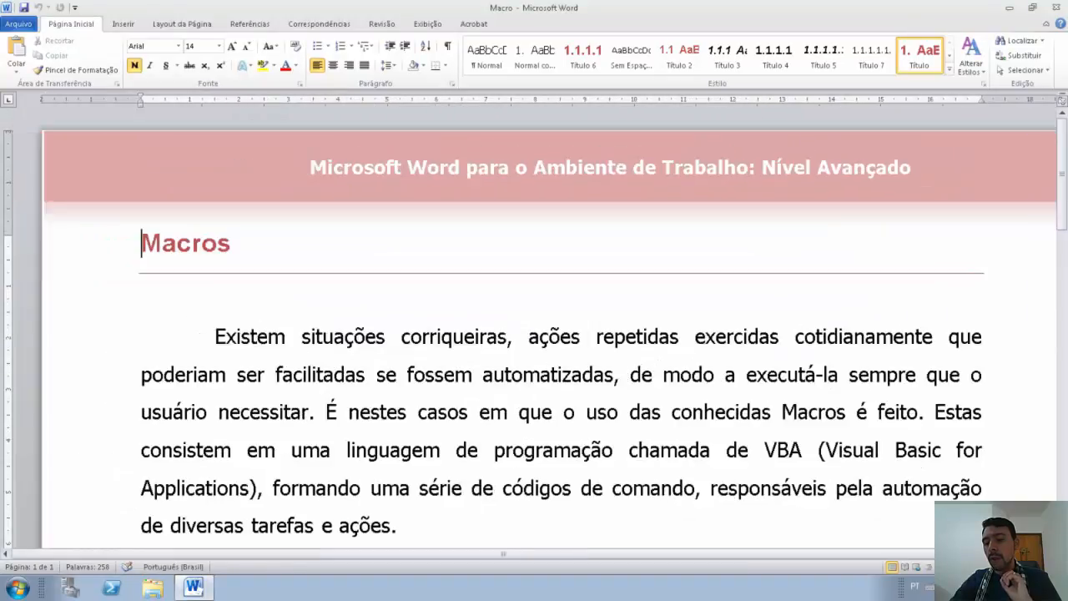
{"action": "scroll", "coordinate": [534, 334], "scroll_direction": "down", "scroll_amount": 3}
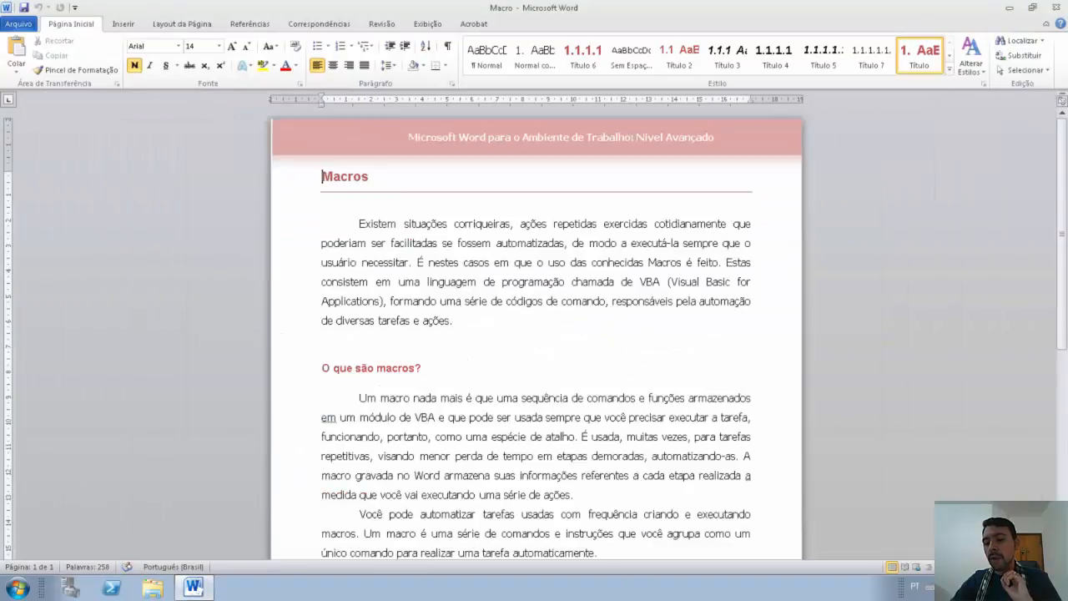
{"action": "scroll", "coordinate": [534, 334], "scroll_direction": "up", "scroll_amount": 3}
{"action": "scroll", "coordinate": [534, 334], "scroll_direction": "up", "scroll_amount": 4}
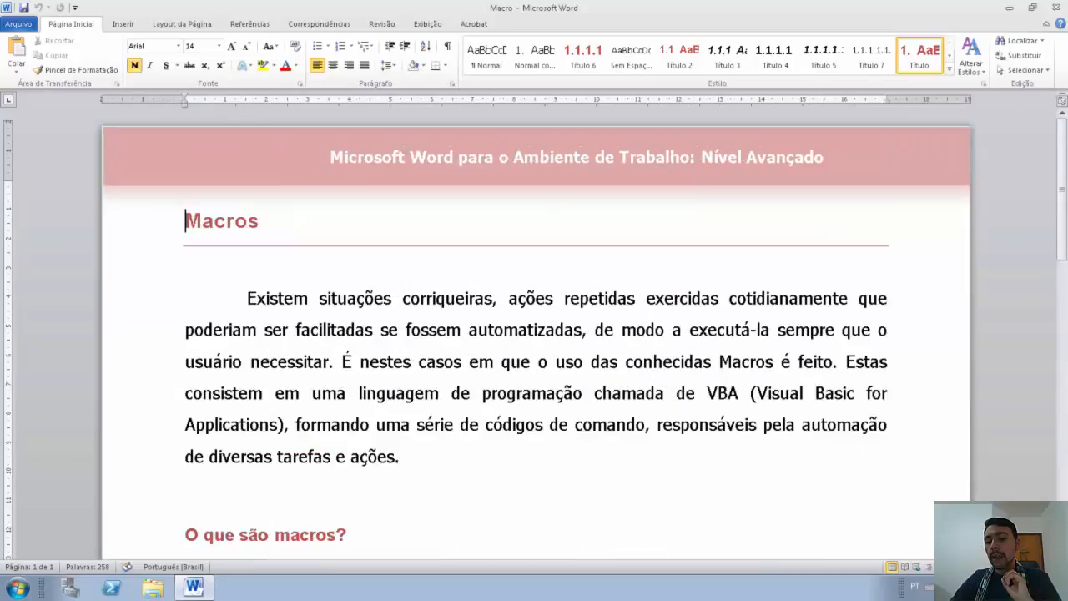
{"action": "scroll", "coordinate": [534, 333], "scroll_direction": "down", "scroll_amount": 2}
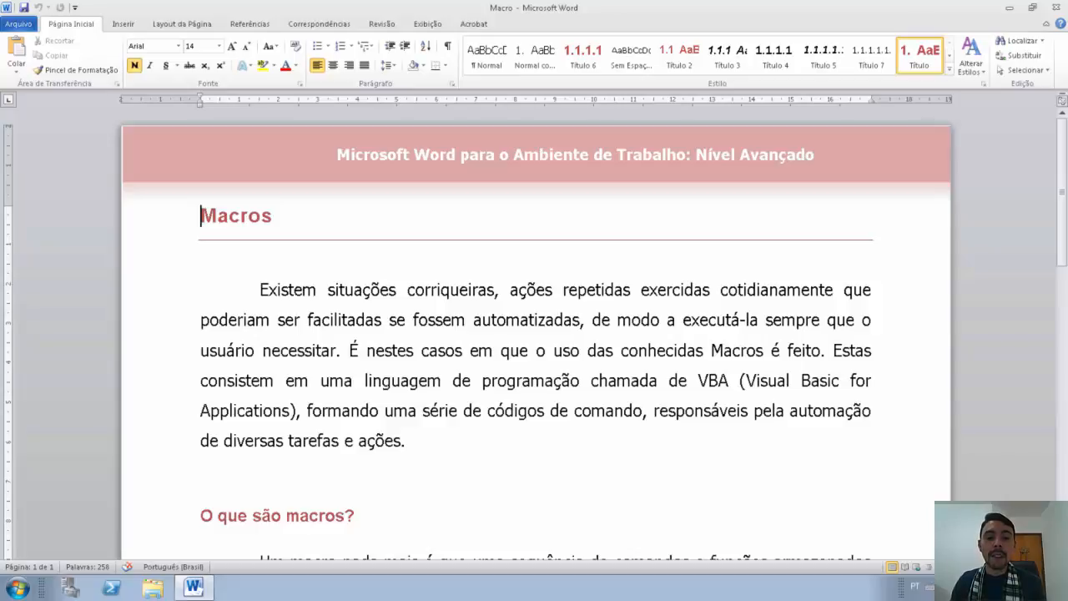
{"action": "scroll", "coordinate": [914, 557], "scroll_direction": "down", "scroll_amount": 3}
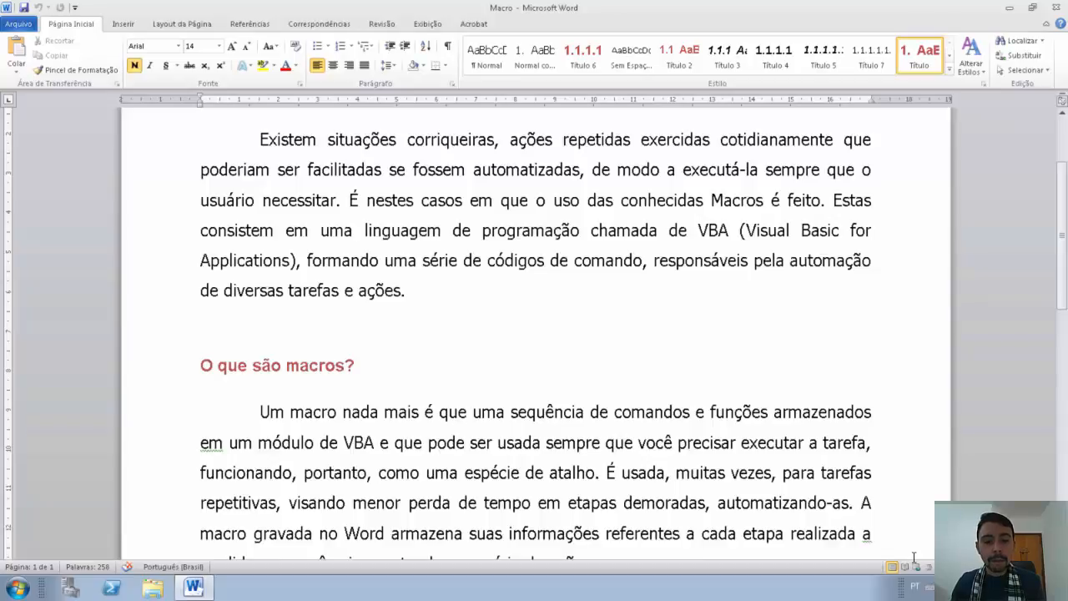
{"action": "scroll", "coordinate": [534, 333], "scroll_direction": "down", "scroll_amount": 1}
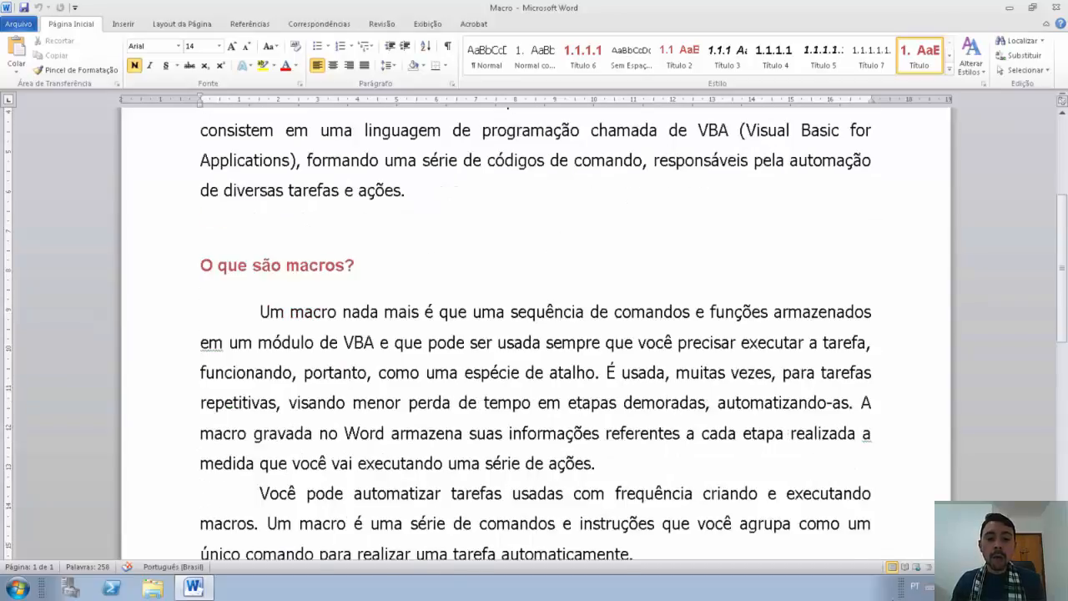
{"action": "scroll", "coordinate": [534, 334], "scroll_direction": "down", "scroll_amount": 1}
{"action": "scroll", "coordinate": [534, 334], "scroll_direction": "down", "scroll_amount": 2}
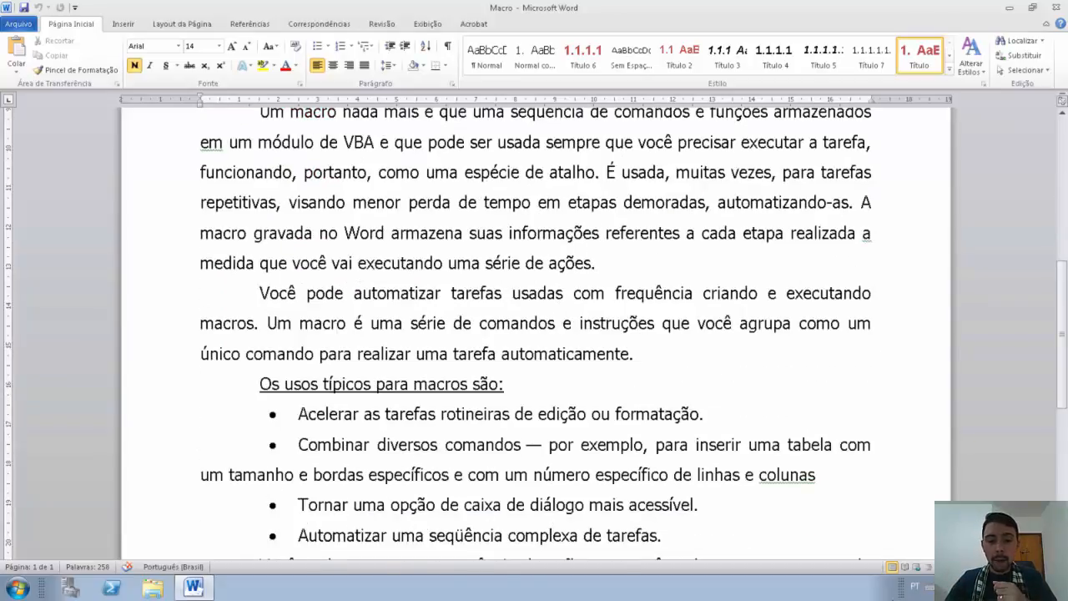
{"action": "scroll", "coordinate": [534, 333], "scroll_direction": "down", "scroll_amount": 1}
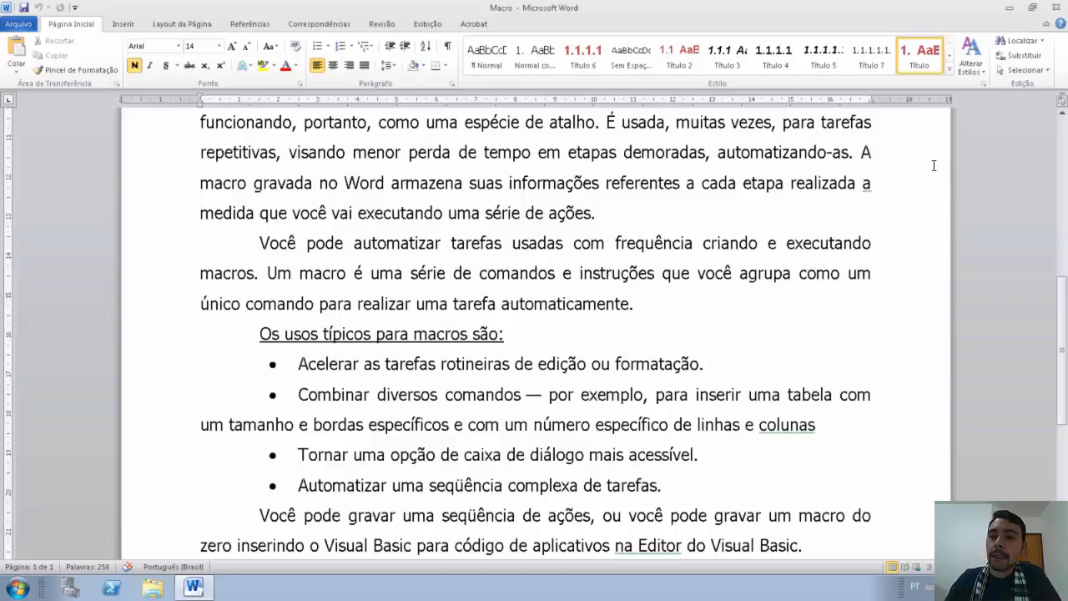
Step: Close the Macro document, start a blank document, and generate sample text with =rand(10,8)
{"action": "left_click", "coordinate": [1055, 8]}
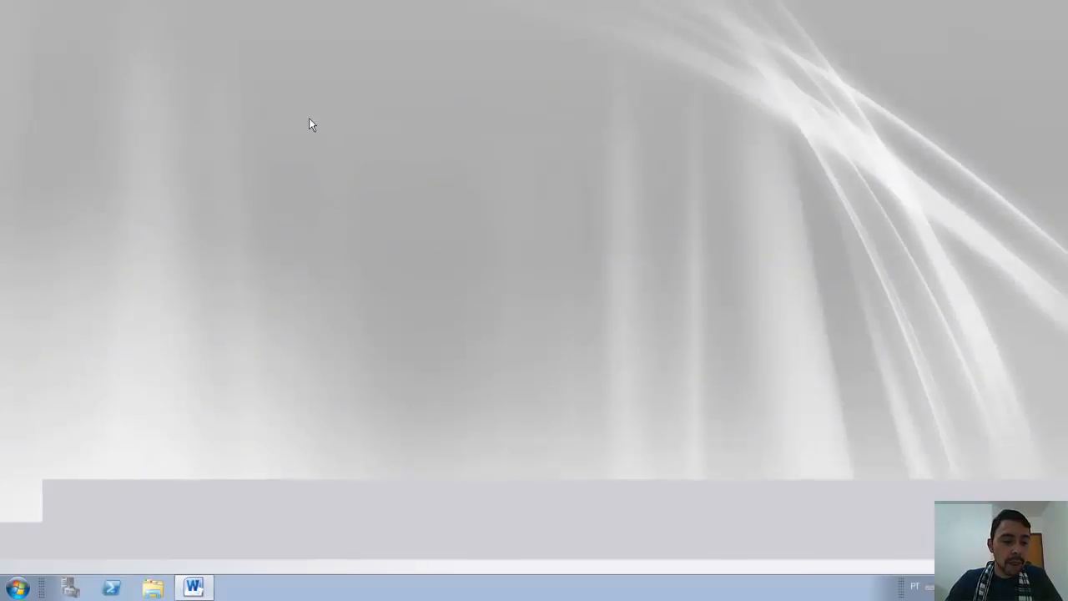
{"action": "double_click", "coordinate": [170, 527]}
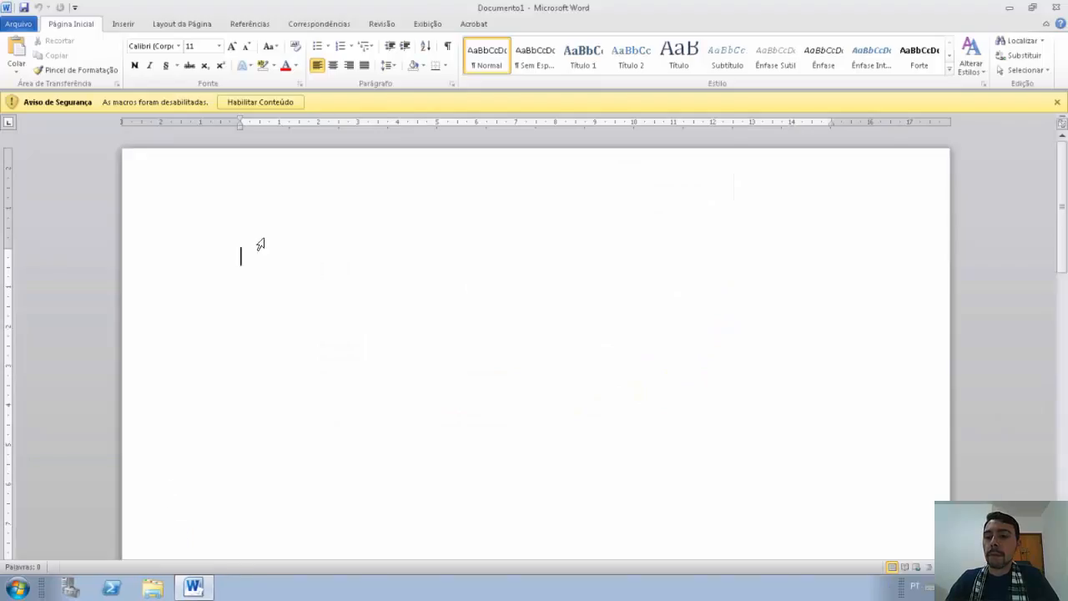
{"action": "left_click", "coordinate": [1057, 102]}
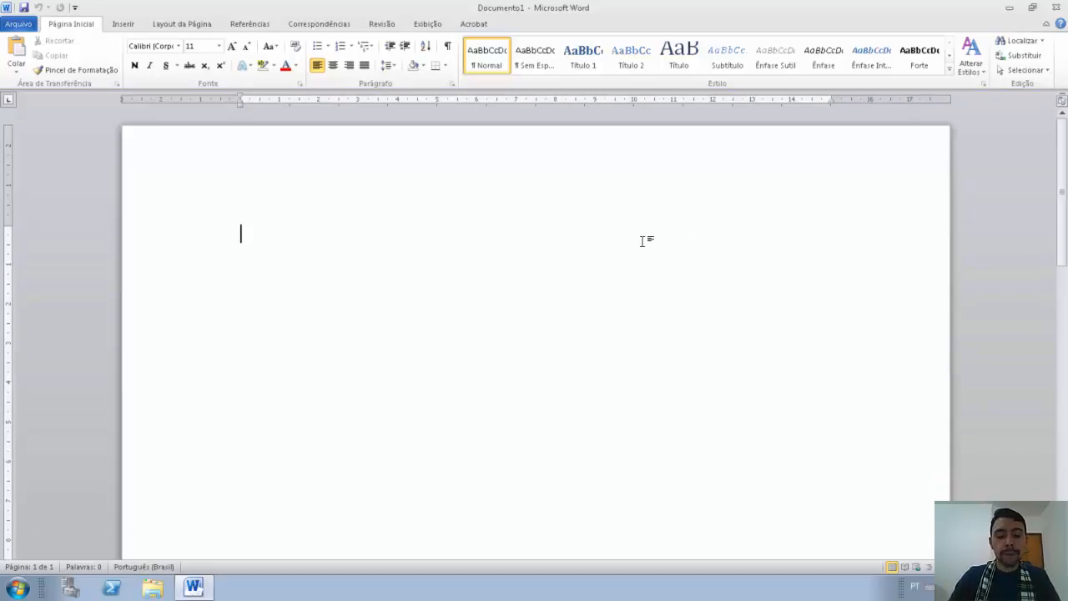
{"action": "type", "text": "=ran"}
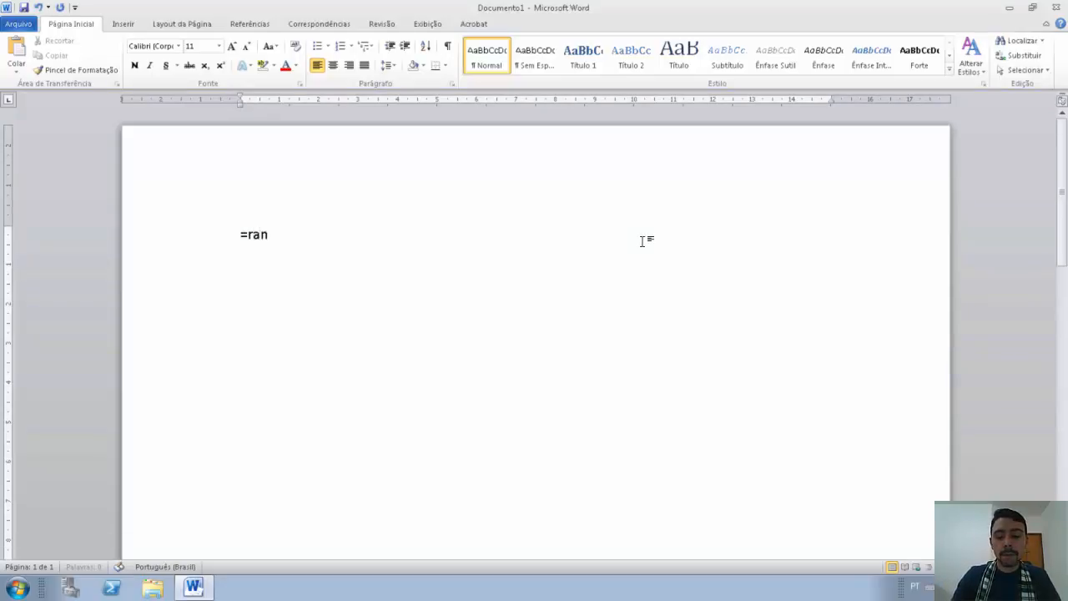
{"action": "type", "text": "d(10"}
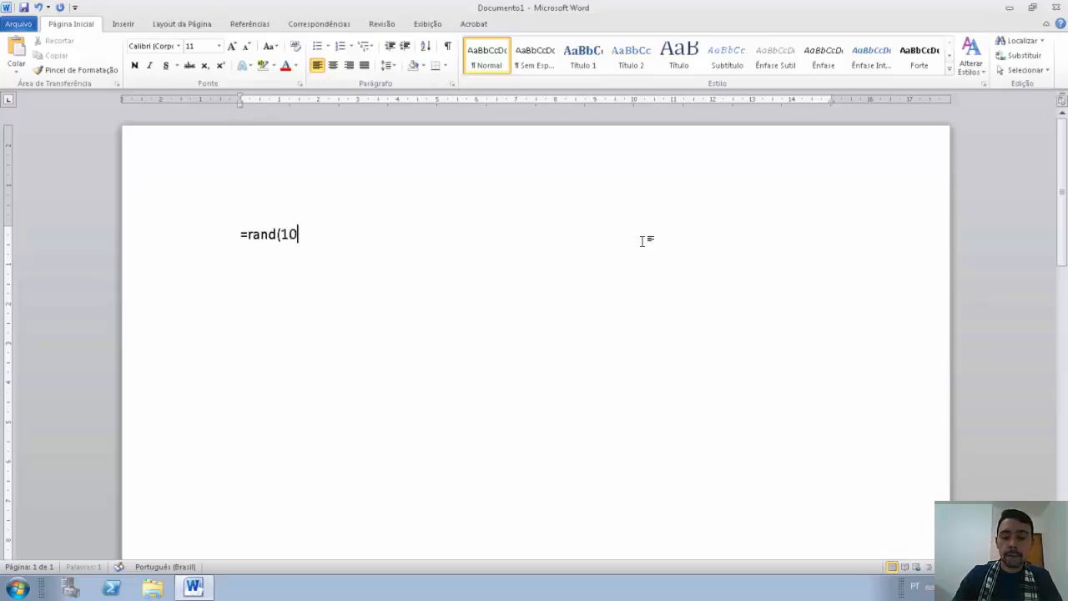
{"action": "type", "text": ",8)"}
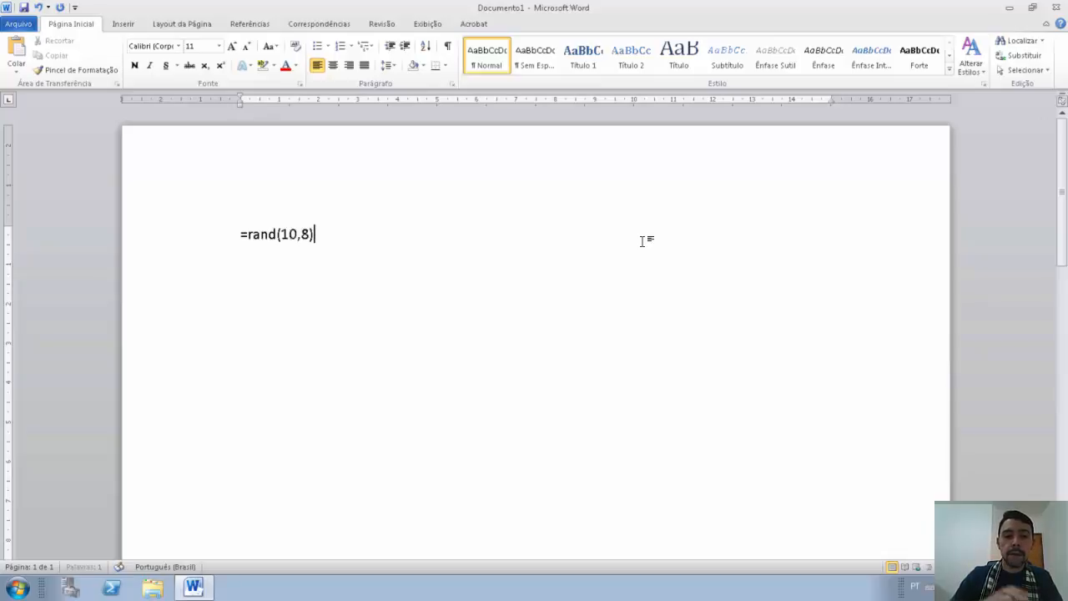
{"action": "key", "text": "Return"}
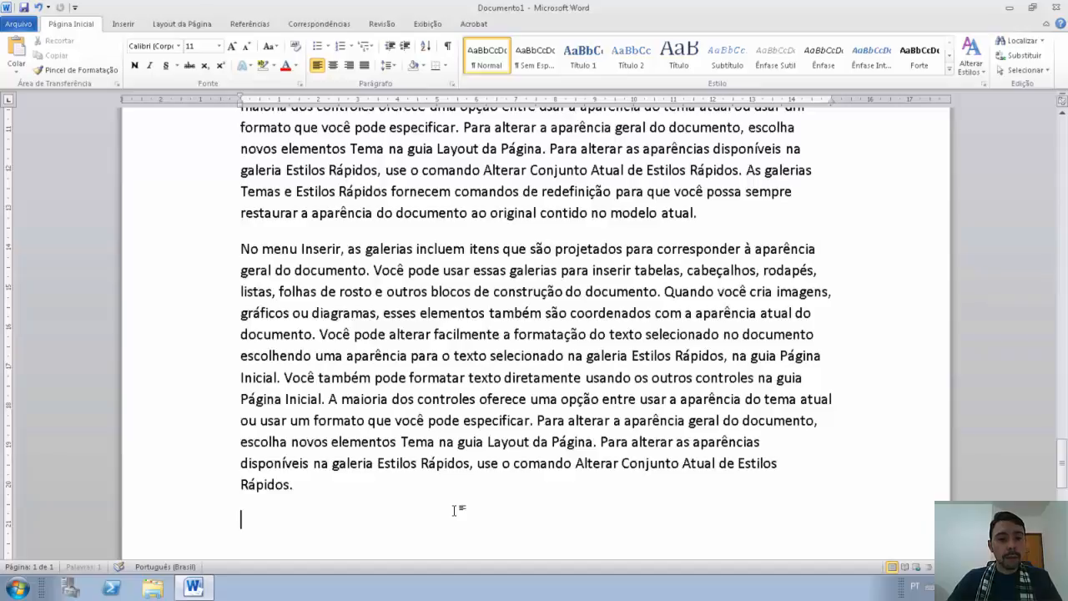
Step: Select all the filler paragraphs in Documento1 and justify them
{"action": "scroll", "coordinate": [455, 510], "scroll_direction": "up", "scroll_amount": 10}
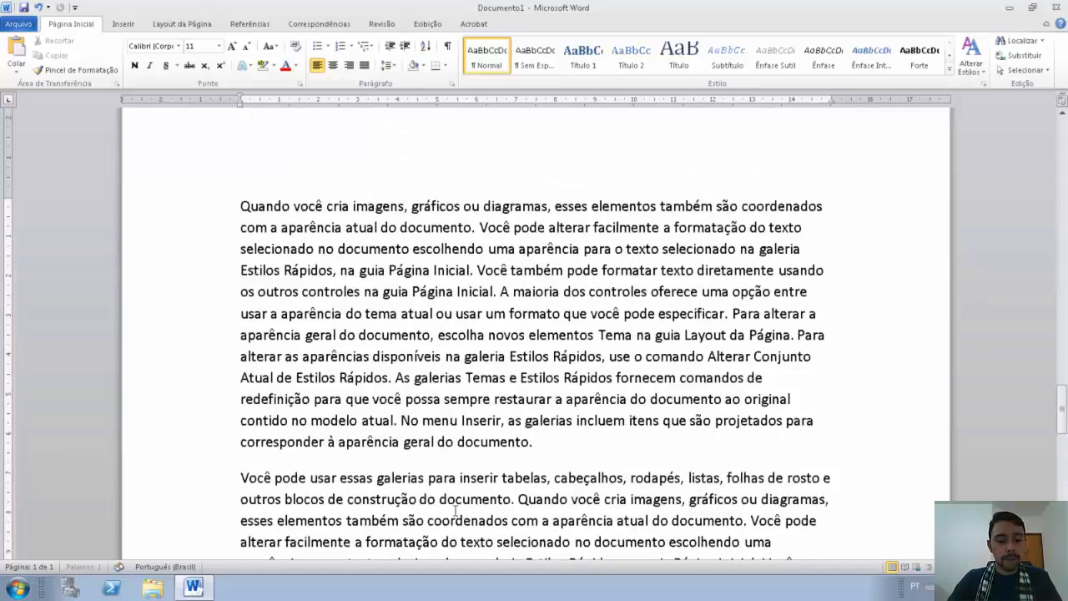
{"action": "scroll", "coordinate": [454, 509], "scroll_direction": "up", "scroll_amount": 1}
{"action": "scroll", "coordinate": [465, 485], "scroll_direction": "up", "scroll_amount": 2}
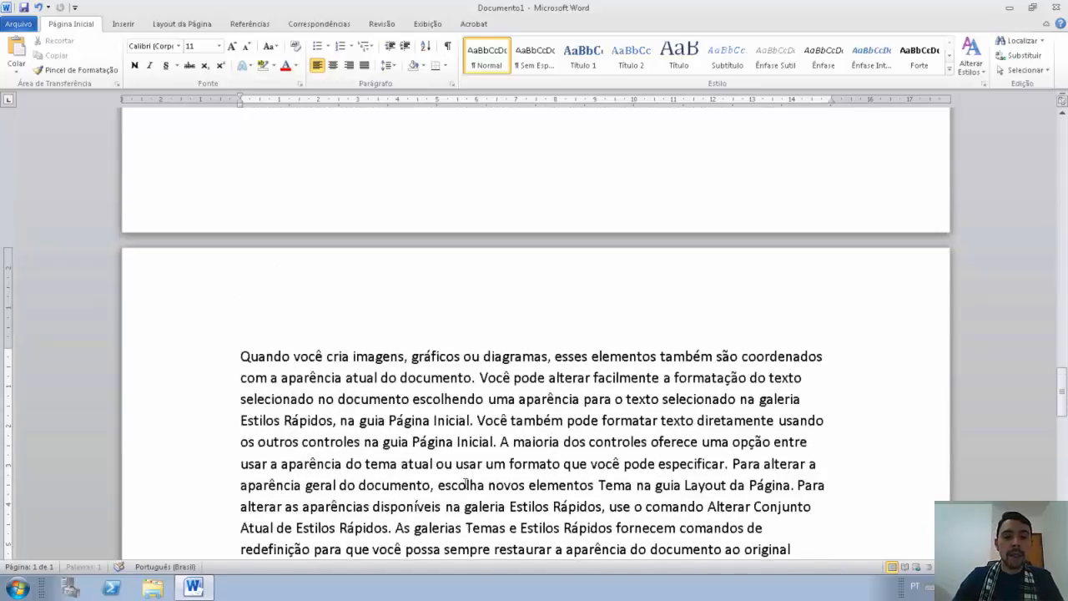
{"action": "triple_click", "coordinate": [465, 485]}
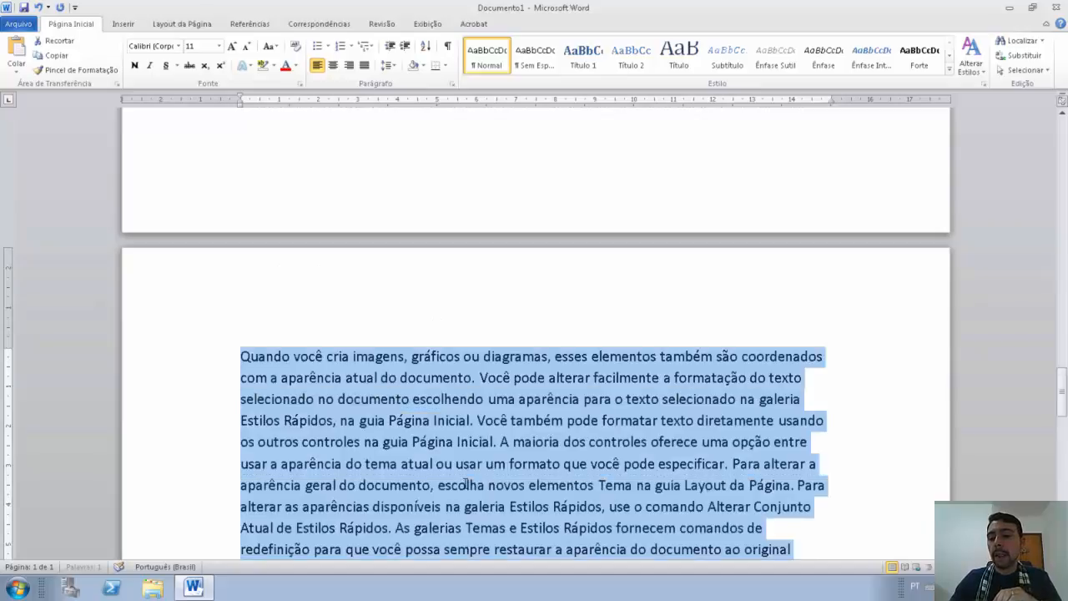
{"action": "left_click_drag", "start_coordinate": [1063, 390], "coordinate": [1067, 118]}
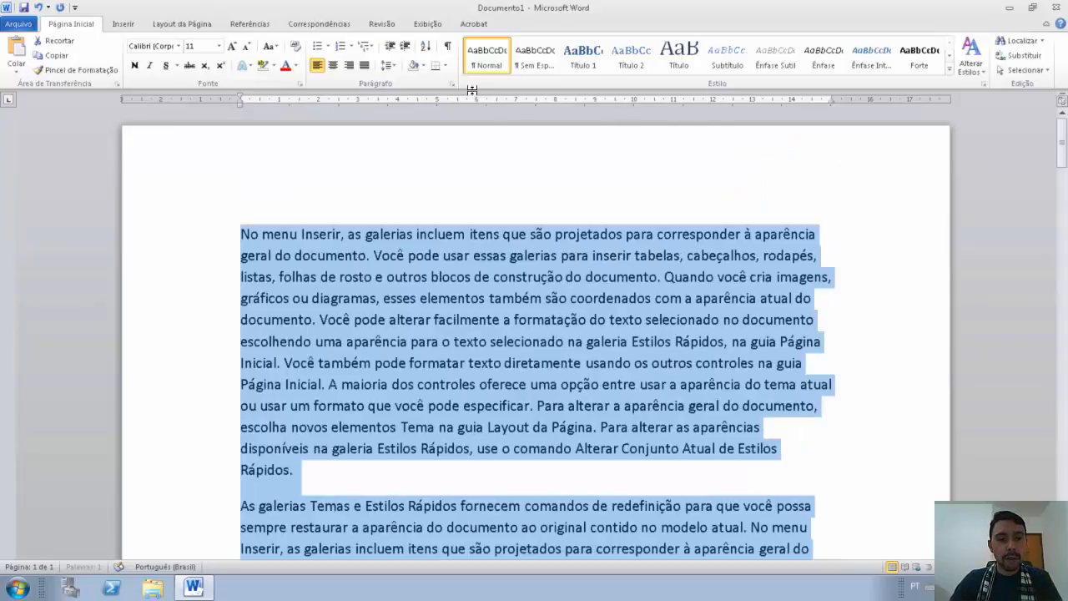
{"action": "left_click", "coordinate": [364, 66]}
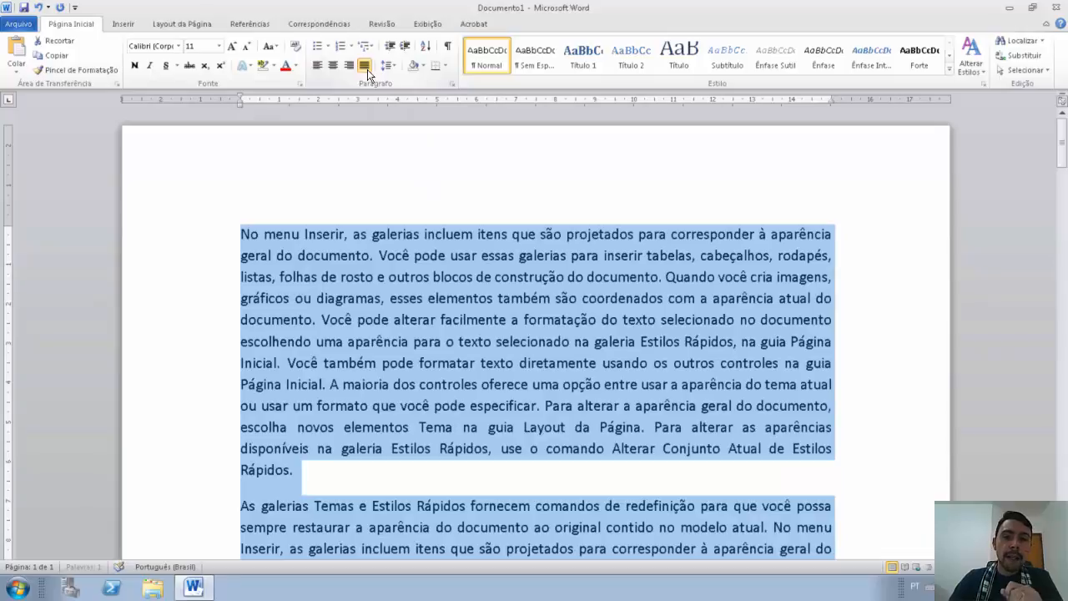
Step: In the Paragraph dialog, set a First line indent of 1,5 cm and 1,5 line spacing
{"action": "left_click", "coordinate": [452, 84]}
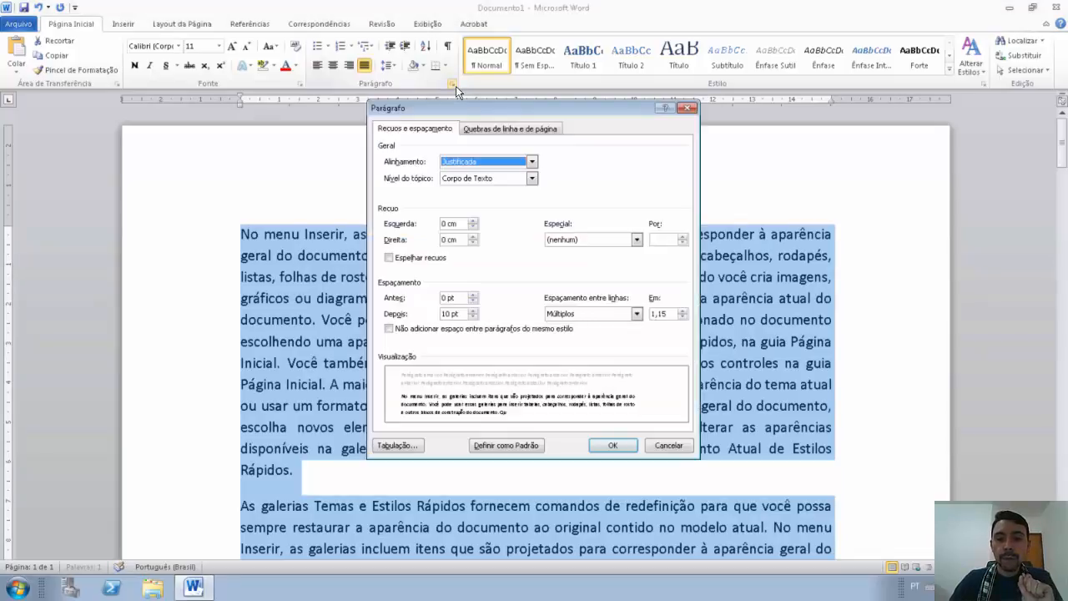
{"action": "left_click", "coordinate": [583, 239]}
{"action": "left_click", "coordinate": [587, 257]}
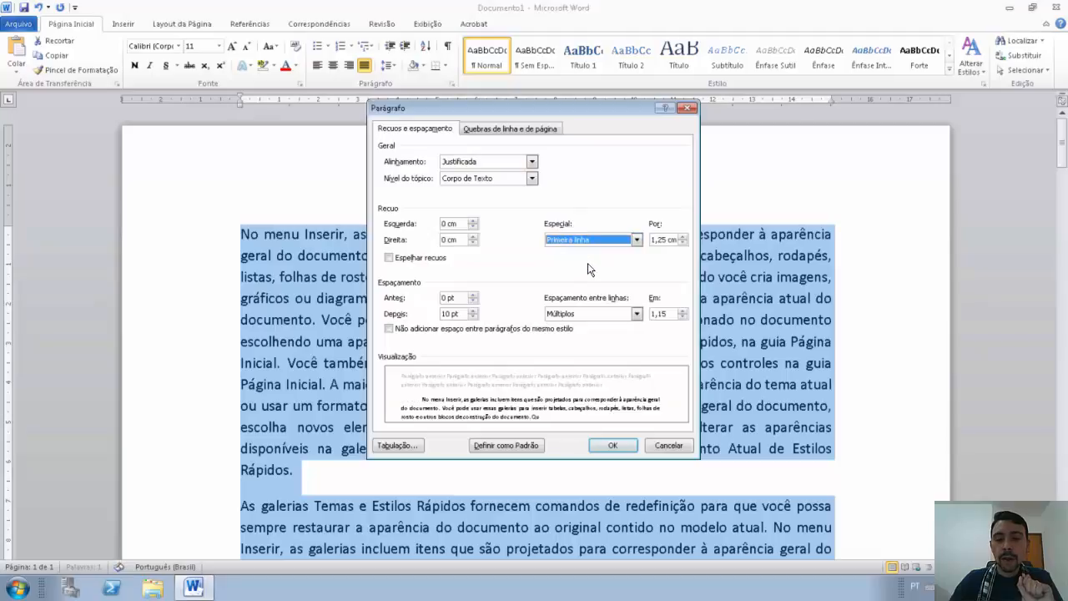
{"action": "left_click", "coordinate": [682, 236]}
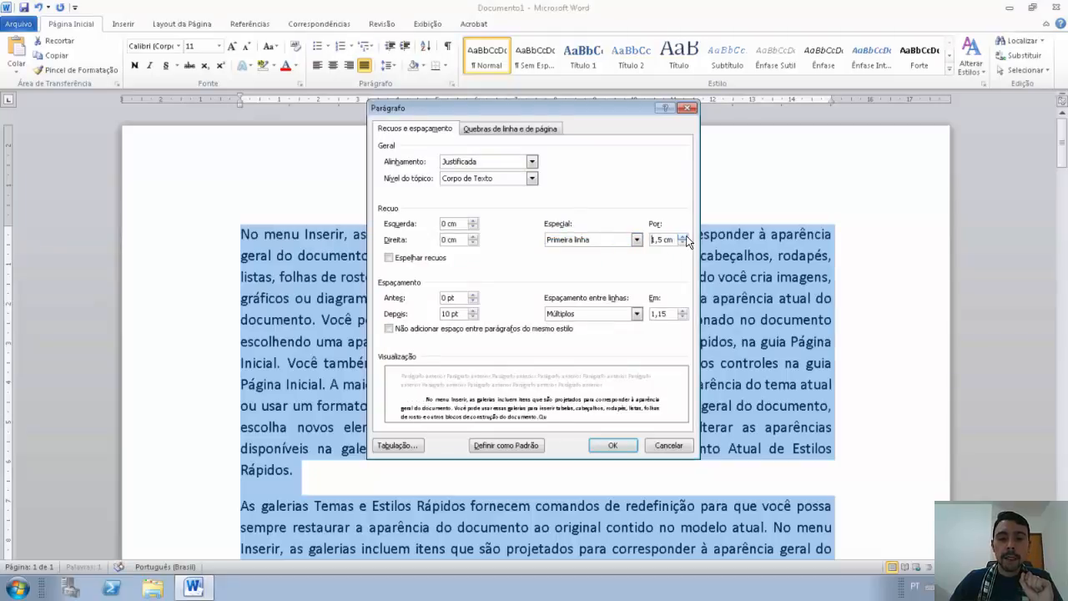
{"action": "left_click", "coordinate": [619, 317]}
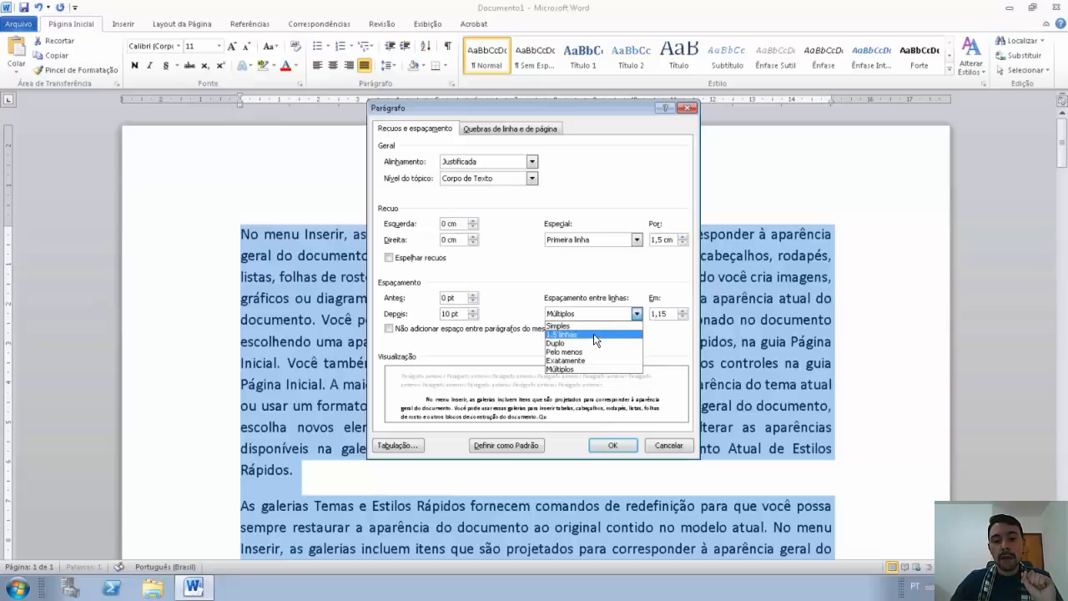
{"action": "left_click", "coordinate": [594, 334]}
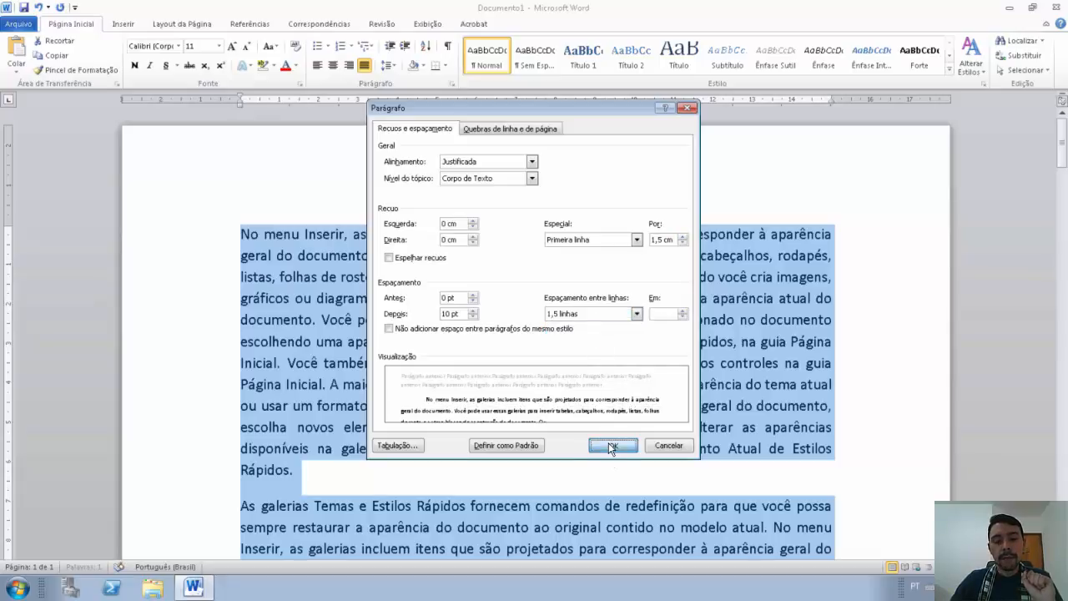
{"action": "left_click", "coordinate": [611, 446]}
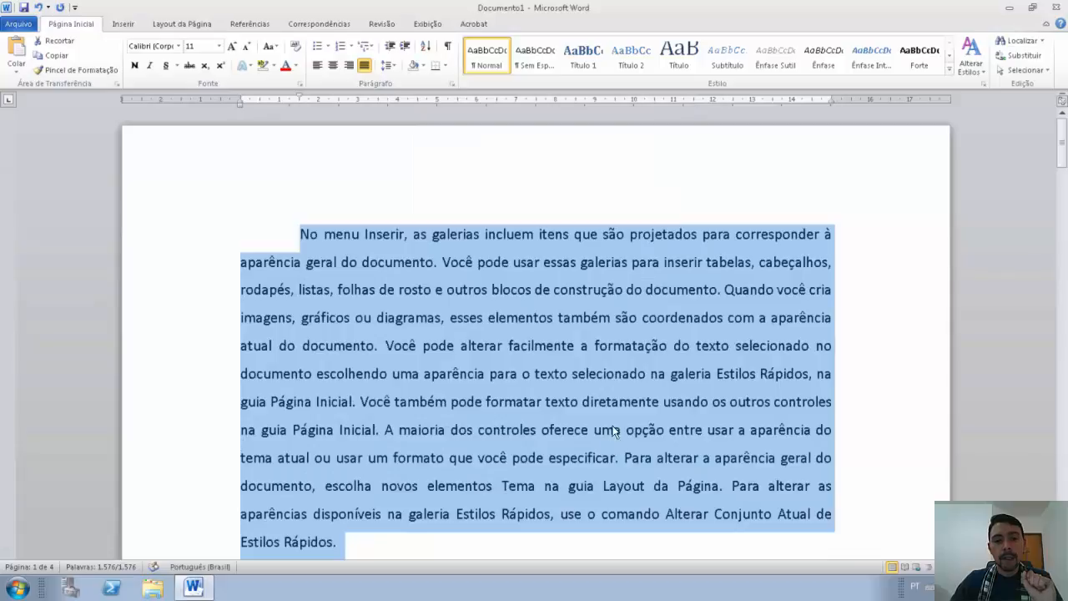
{"action": "left_click", "coordinate": [535, 291]}
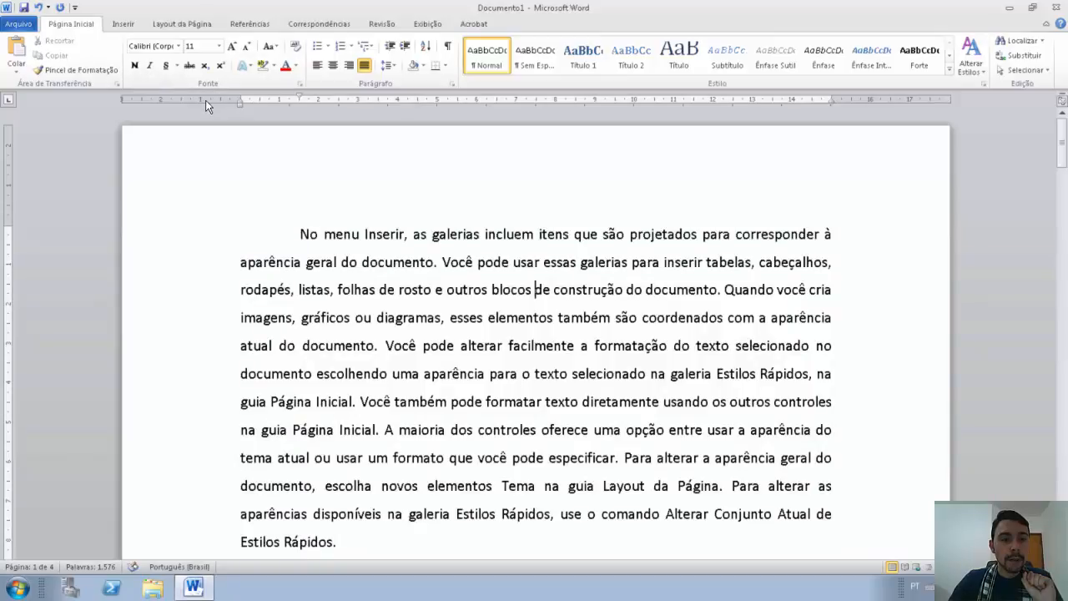
Step: Set custom page margins of 2 cm for top, bottom, left and right
{"action": "left_click", "coordinate": [182, 24]}
{"action": "left_click", "coordinate": [99, 54]}
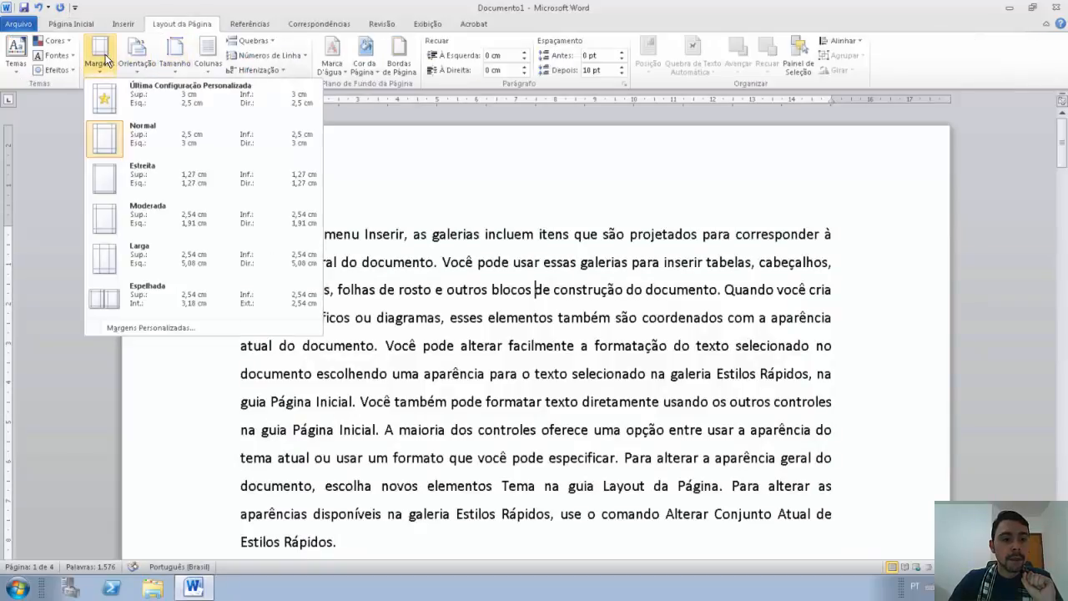
{"action": "left_click", "coordinate": [147, 329]}
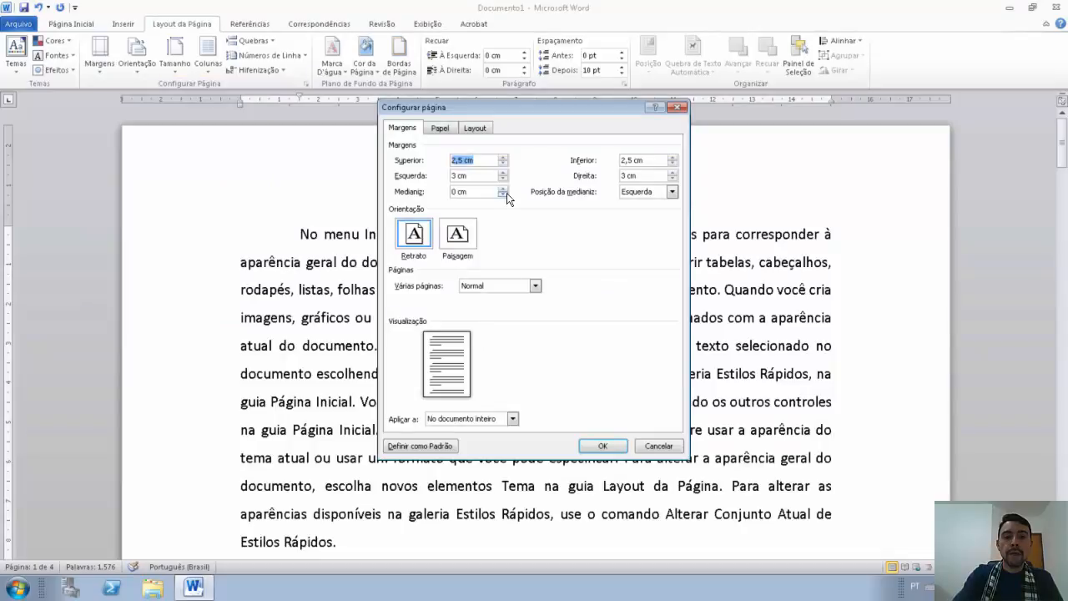
{"action": "type", "text": "2"}
{"action": "key", "text": "Tab"}
{"action": "type", "text": "2"}
{"action": "key", "text": "Tab"}
{"action": "type", "text": "2"}
{"action": "key", "text": "Tab"}
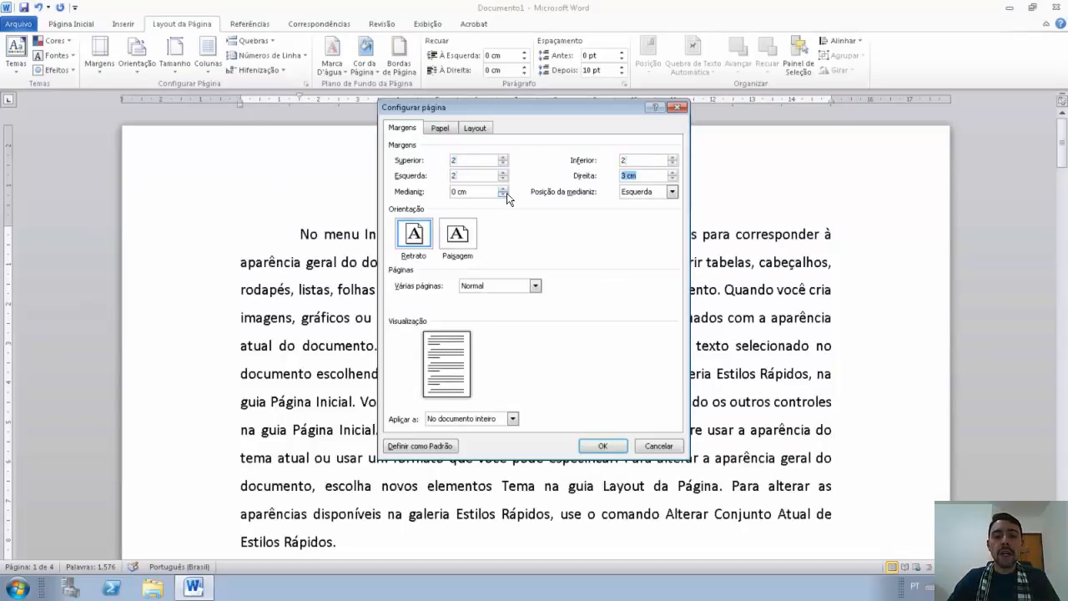
{"action": "type", "text": "2"}
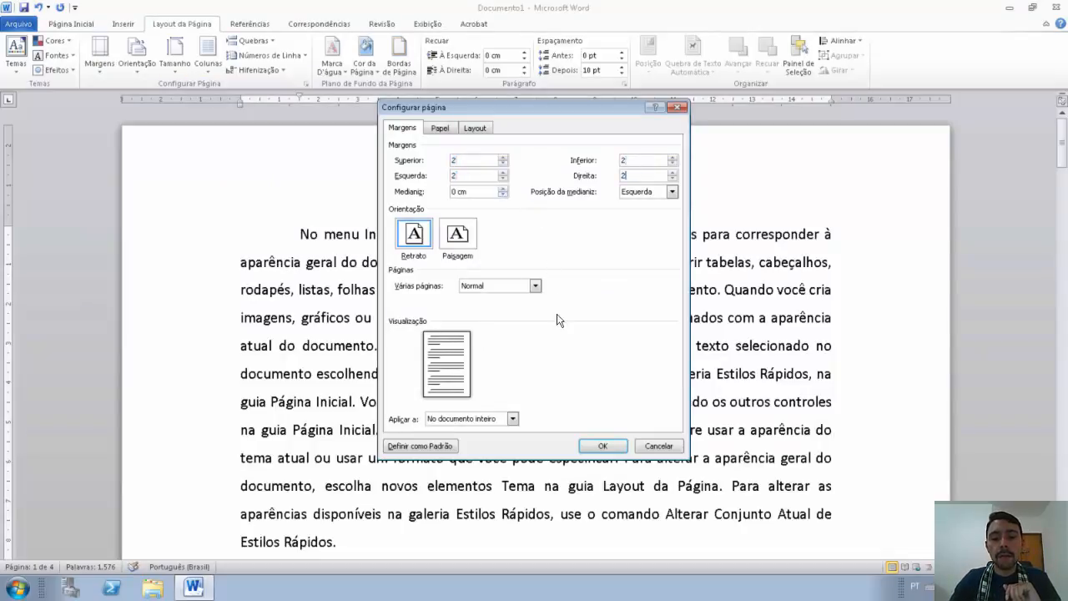
{"action": "left_click", "coordinate": [602, 448]}
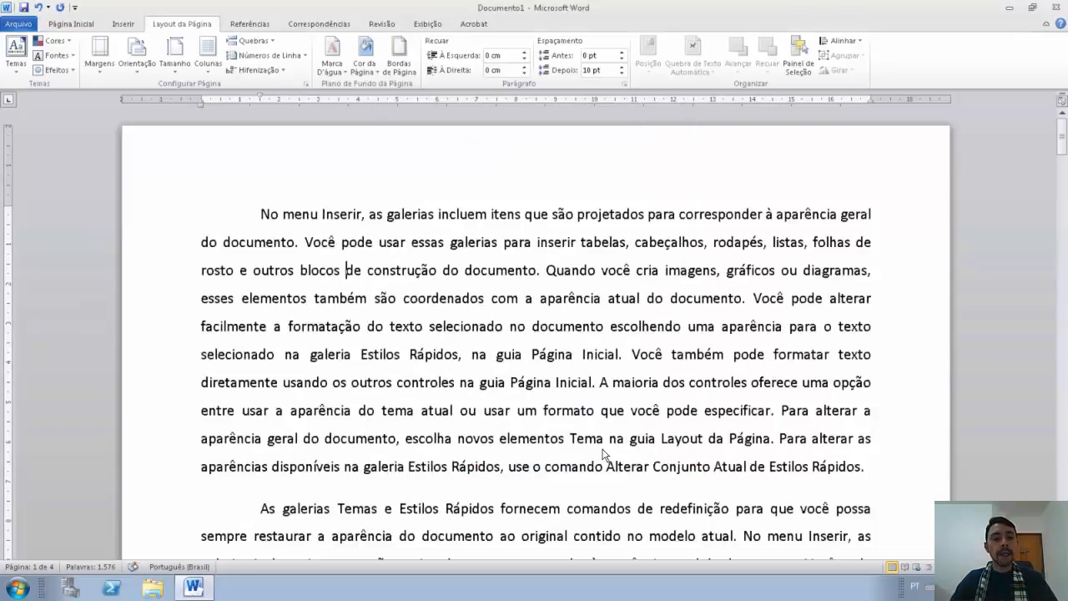
{"action": "scroll", "coordinate": [602, 421], "scroll_direction": "down", "scroll_amount": 2}
{"action": "scroll", "coordinate": [603, 417], "scroll_direction": "up", "scroll_amount": 2}
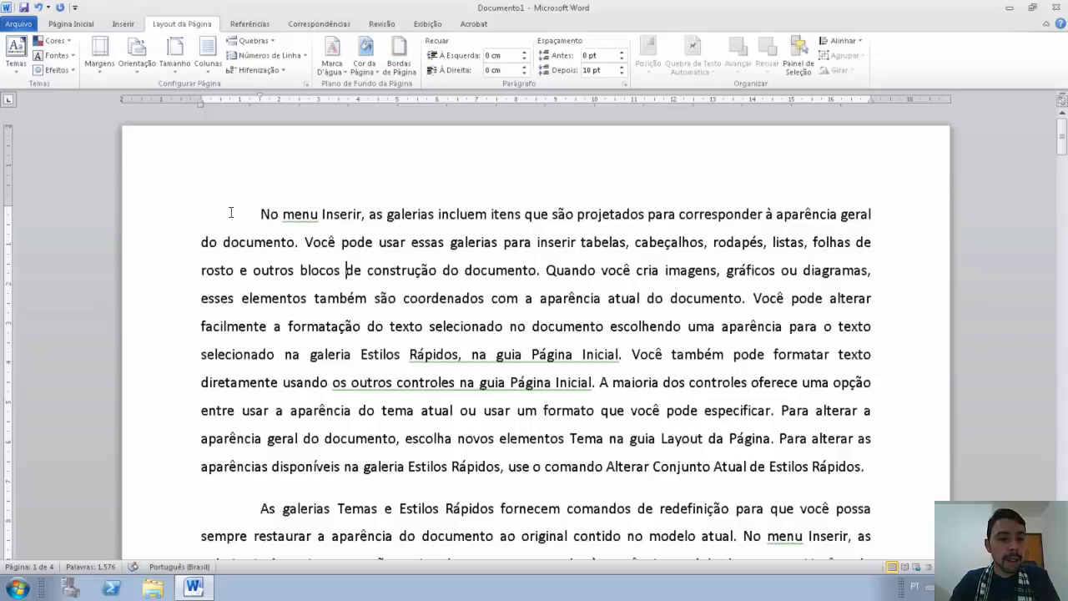
Step: Put the cursor at the first paragraph, then launch a new blank Word document from the desktop
{"action": "left_click", "coordinate": [272, 215]}
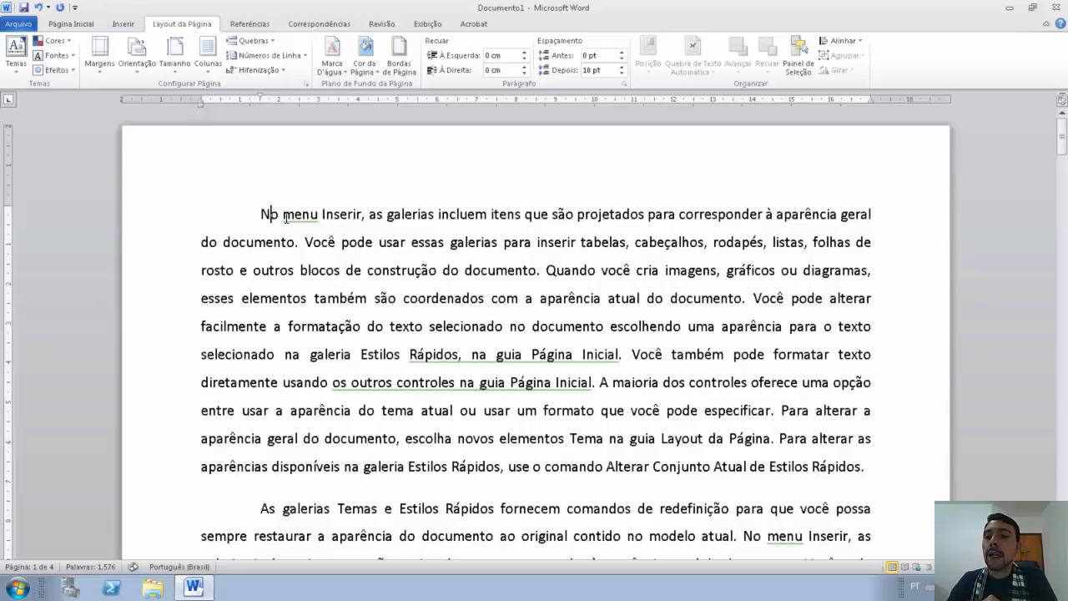
{"action": "mouse_move", "coordinate": [1056, 6]}
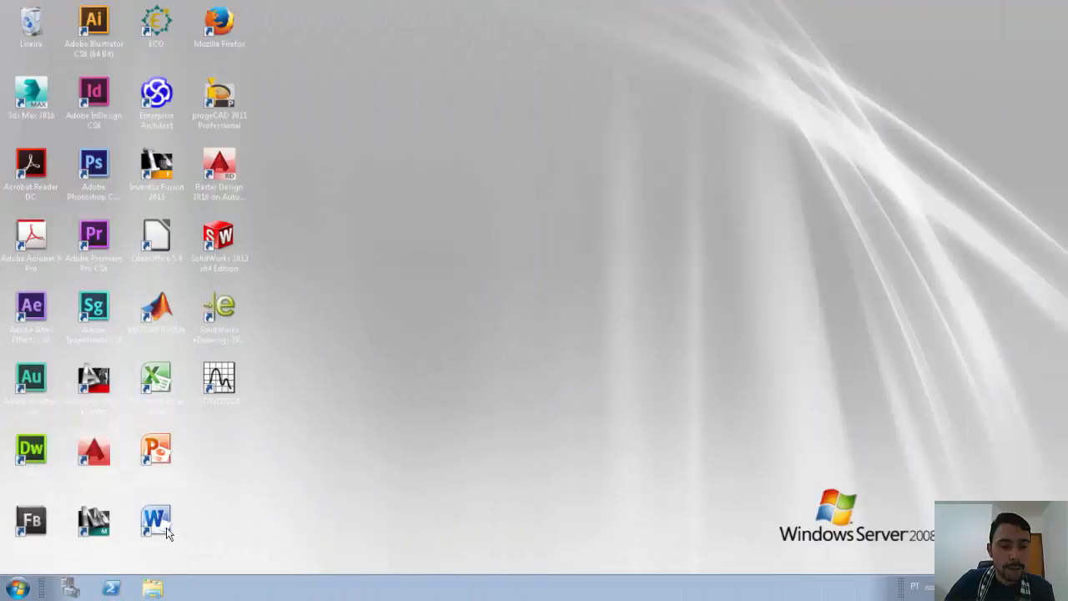
{"action": "double_click", "coordinate": [155, 519]}
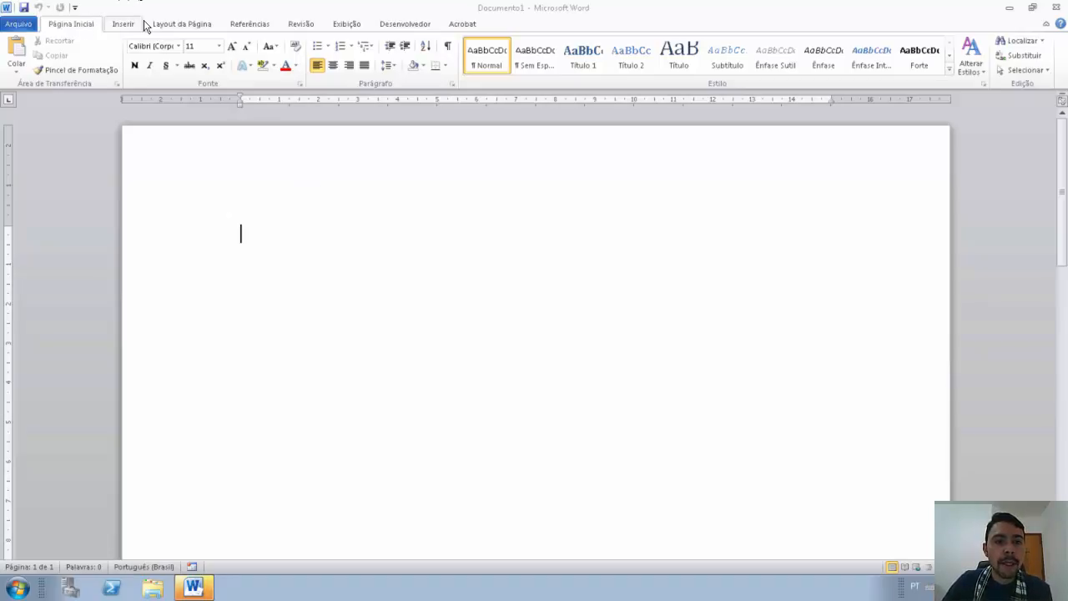
Step: Enable the Desenvolvedor (Developer) ribbon tab in Word Options and open the Record Macro dialog
{"action": "left_click", "coordinate": [398, 27]}
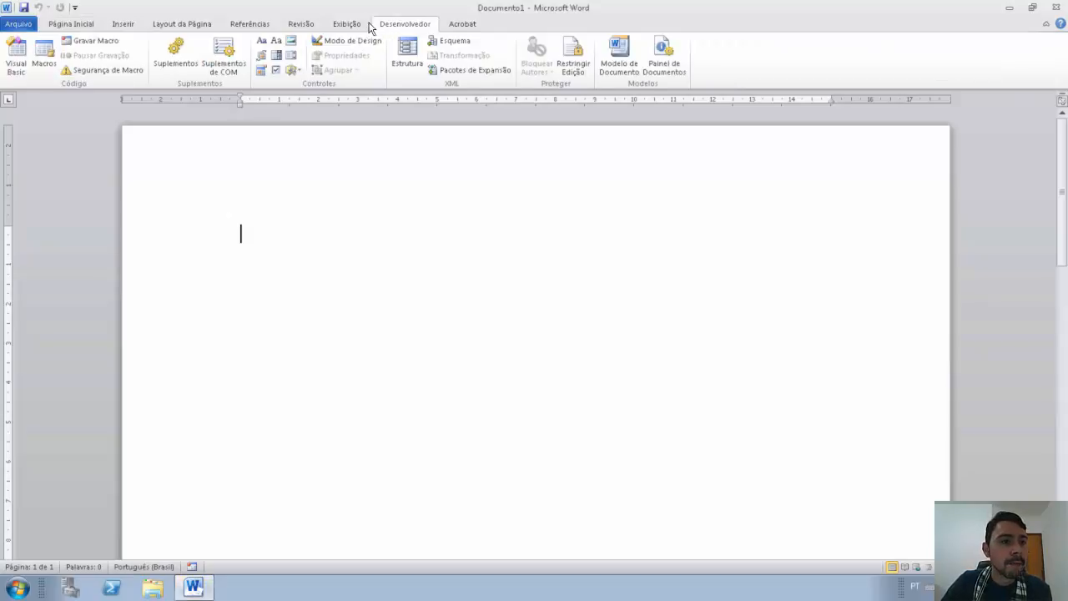
{"action": "left_click", "coordinate": [24, 27]}
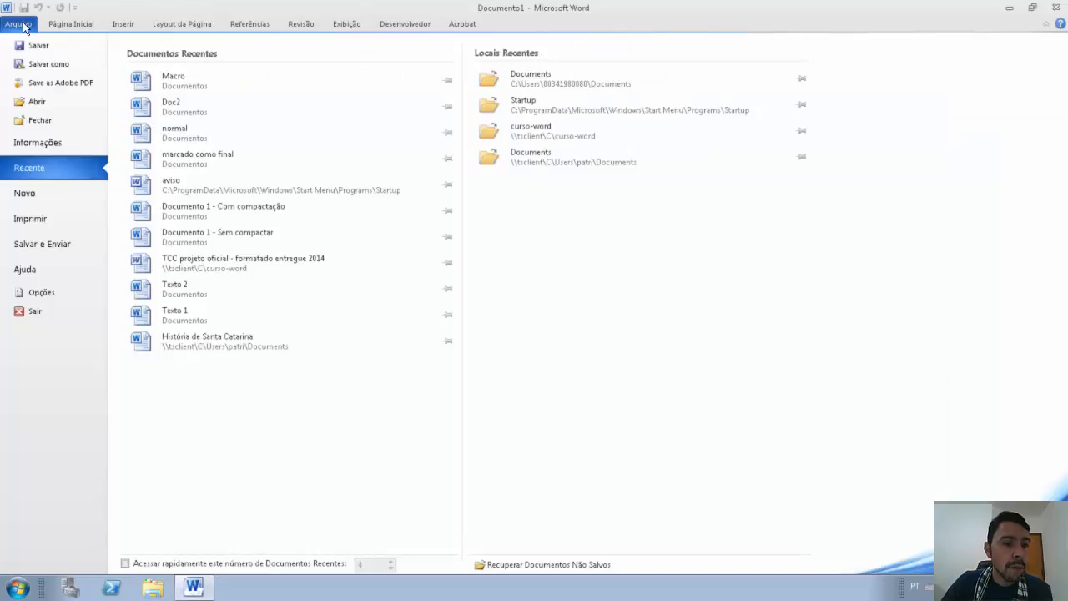
{"action": "left_click", "coordinate": [48, 300]}
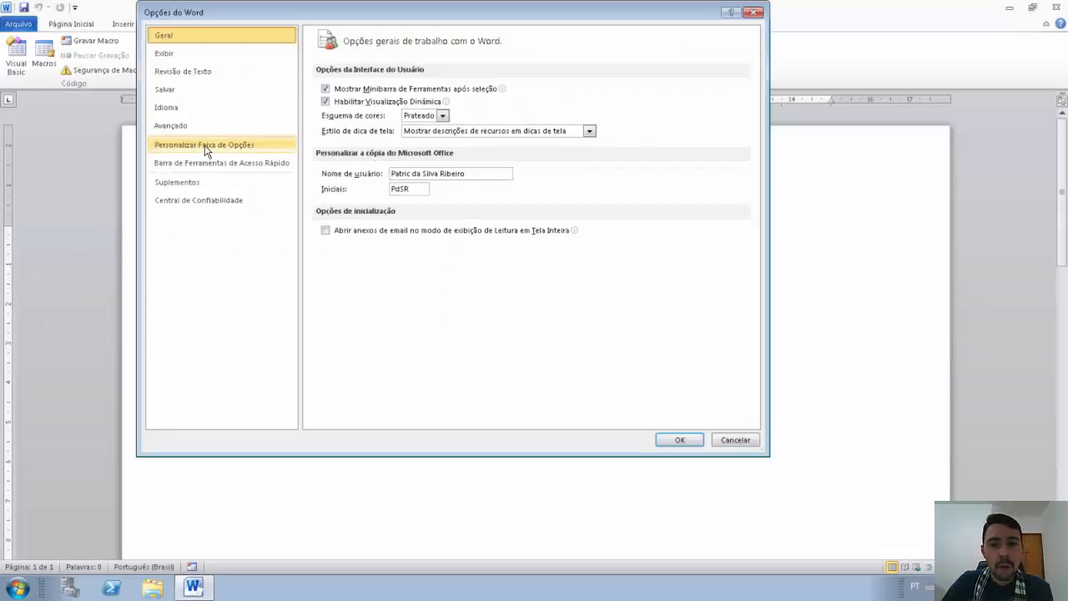
{"action": "left_click", "coordinate": [206, 147]}
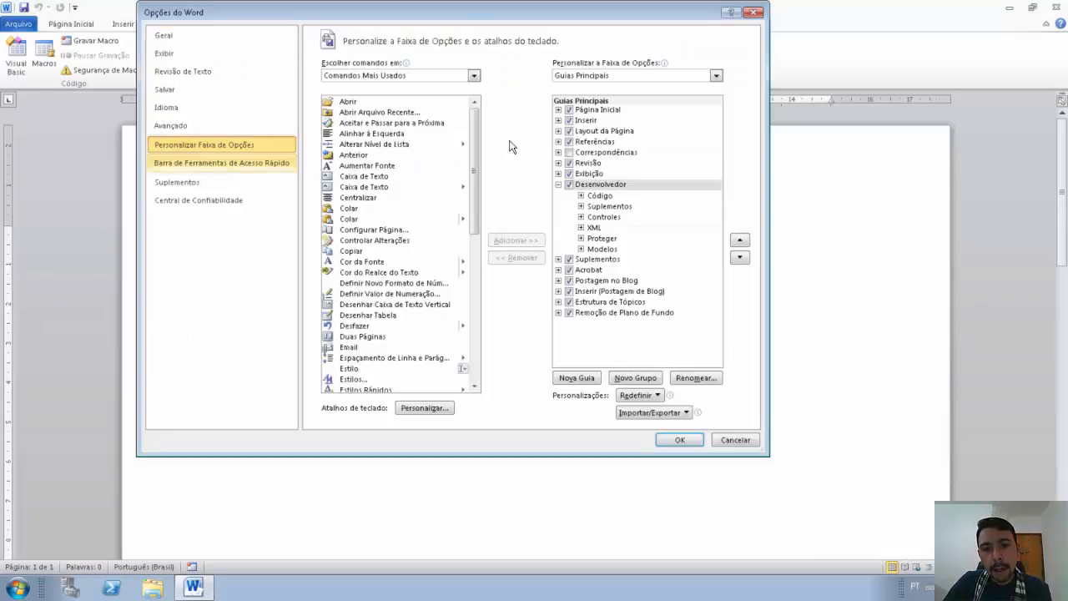
{"action": "left_click", "coordinate": [570, 190]}
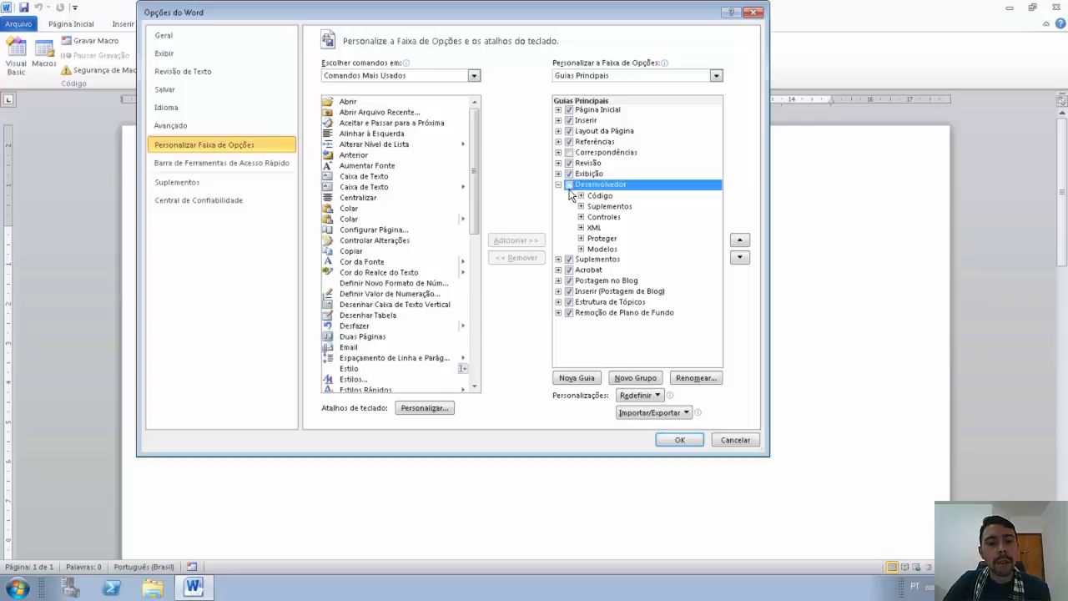
{"action": "left_click", "coordinate": [570, 190]}
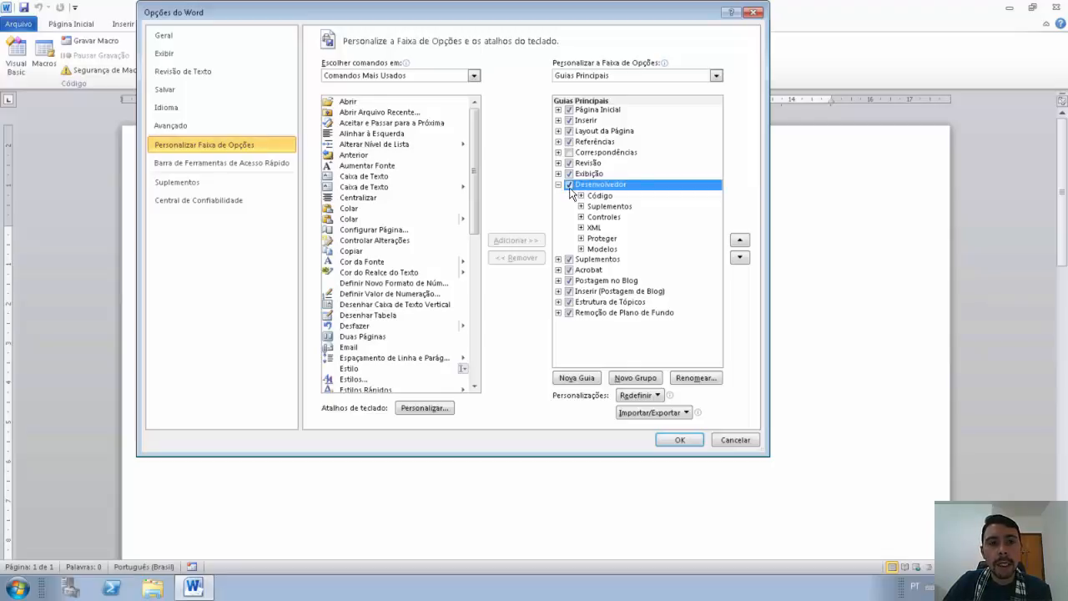
{"action": "left_click", "coordinate": [676, 440]}
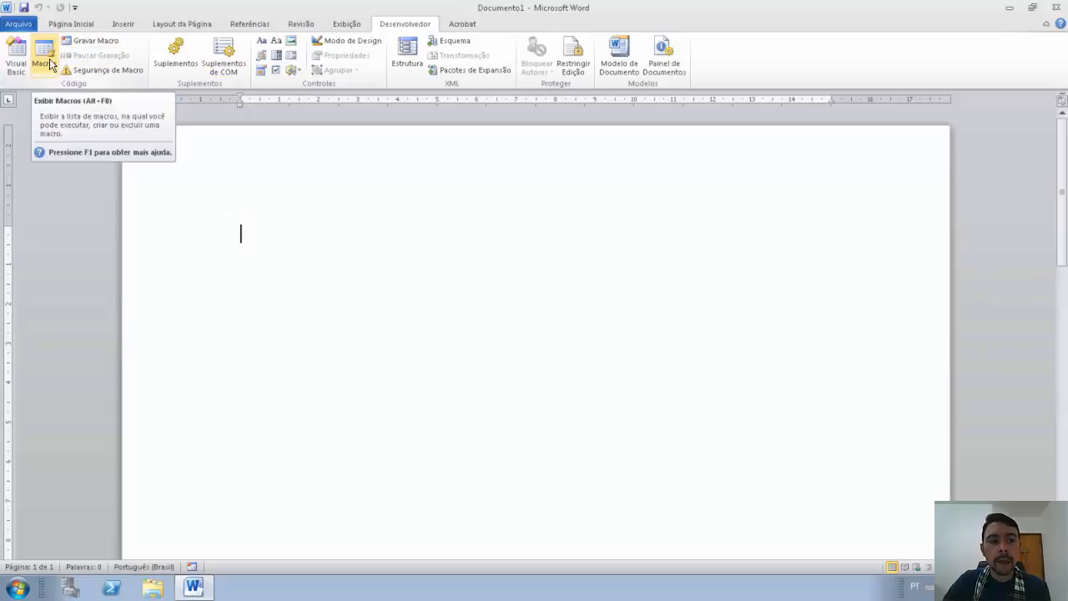
{"action": "left_click", "coordinate": [90, 42]}
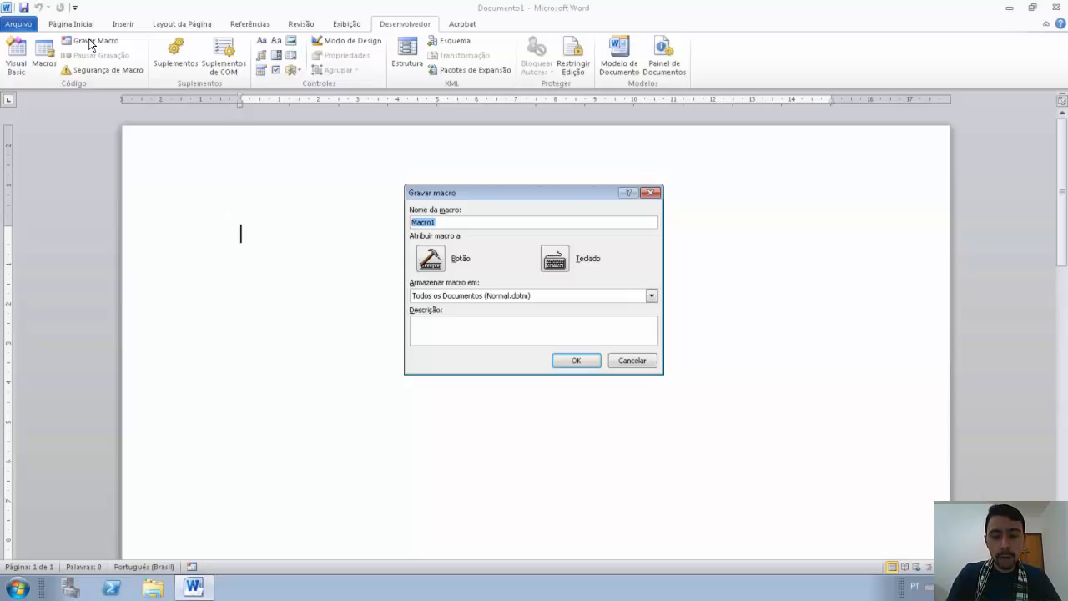
Step: Record macro Formatacaoinicial in Normal.dotm, described as the document's initial formatting
{"action": "type", "text": "F"}
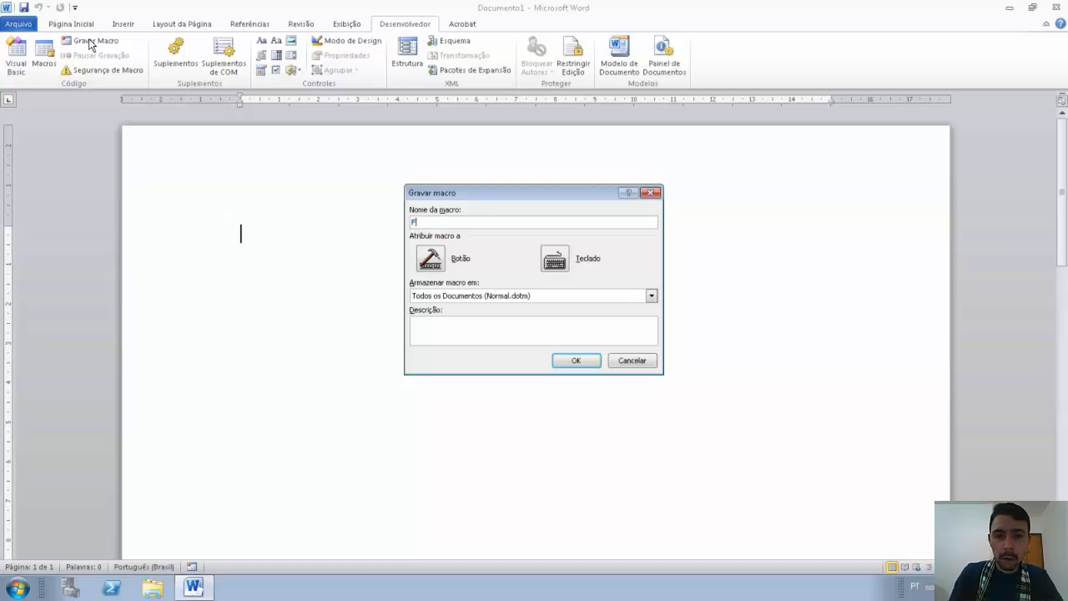
{"action": "type", "text": "ormtac"}
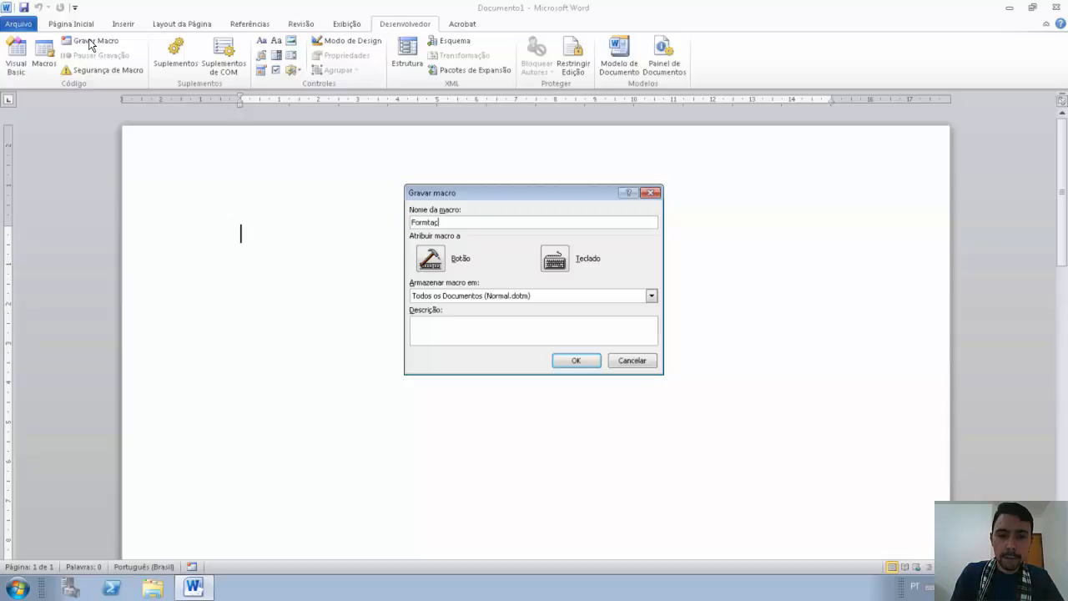
{"action": "type", "text": "a"}
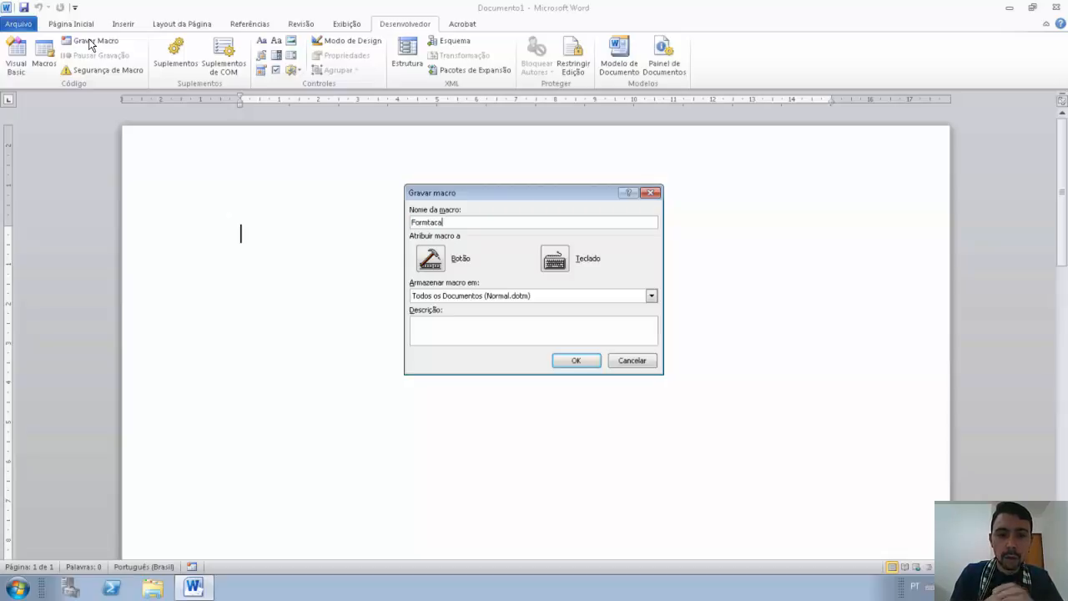
{"action": "type", "text": "oinicial"}
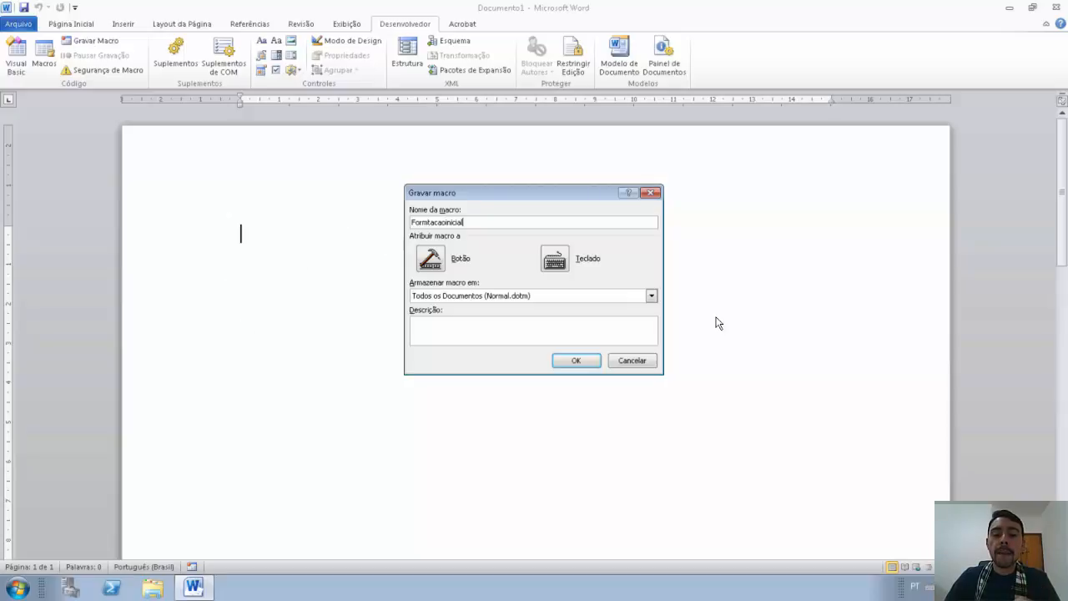
{"action": "left_click", "coordinate": [651, 297]}
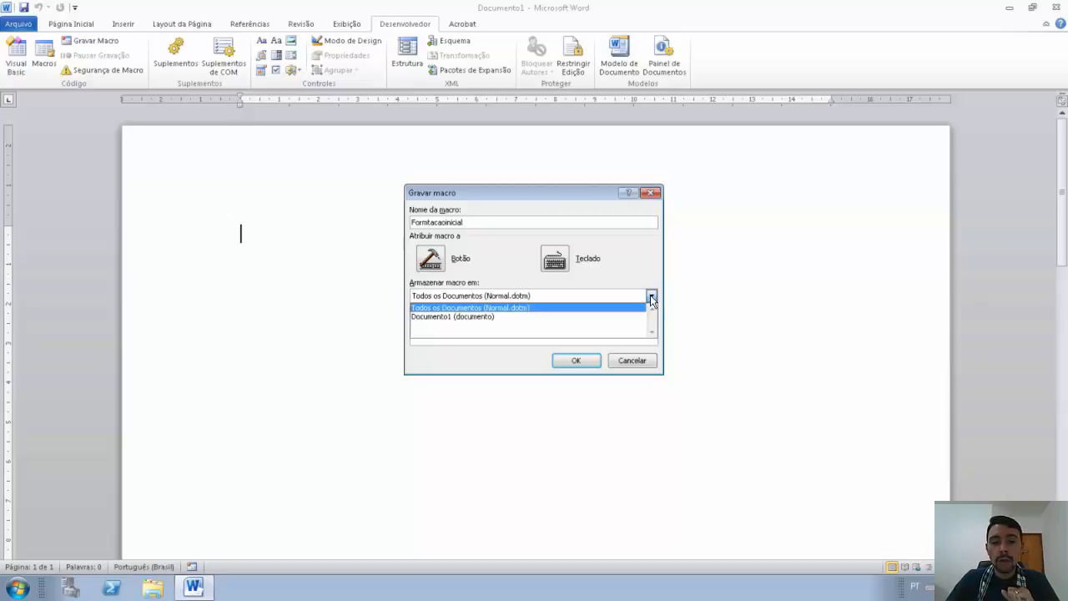
{"action": "left_click", "coordinate": [651, 298]}
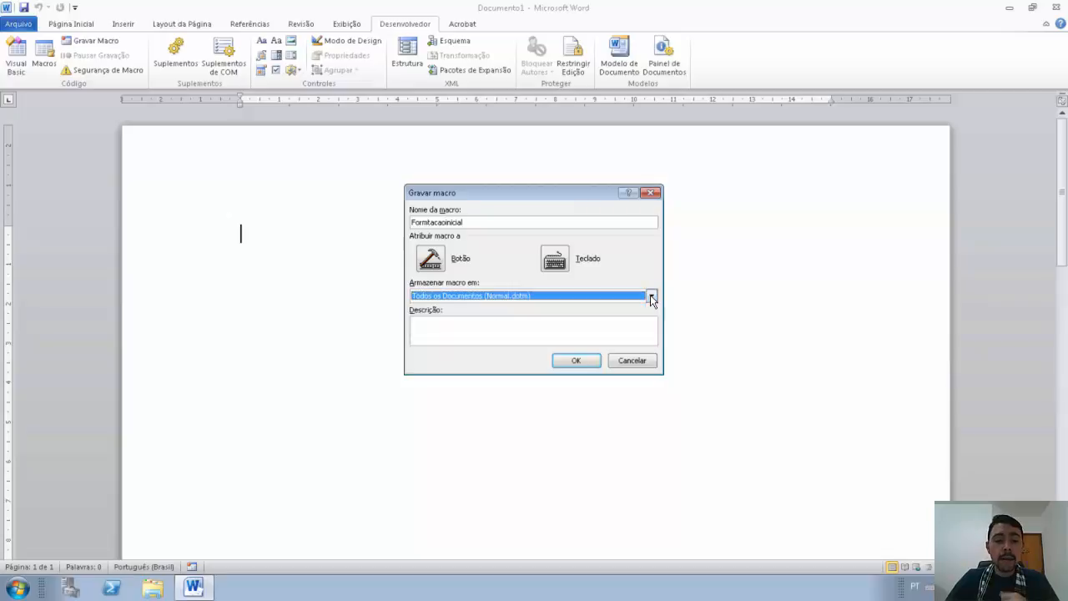
{"action": "left_click", "coordinate": [620, 337]}
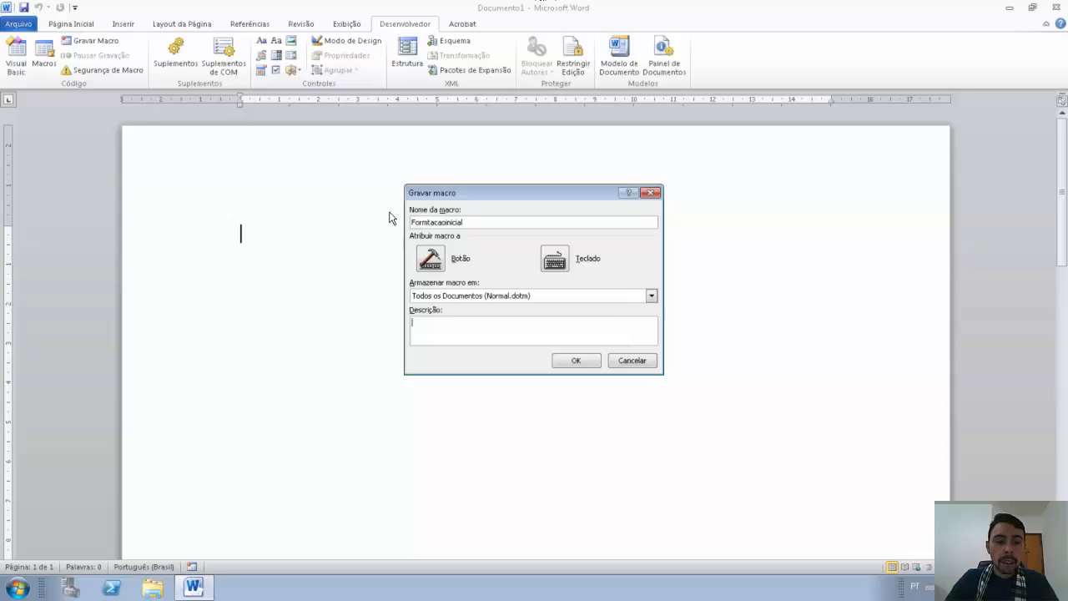
{"action": "left_click", "coordinate": [429, 222]}
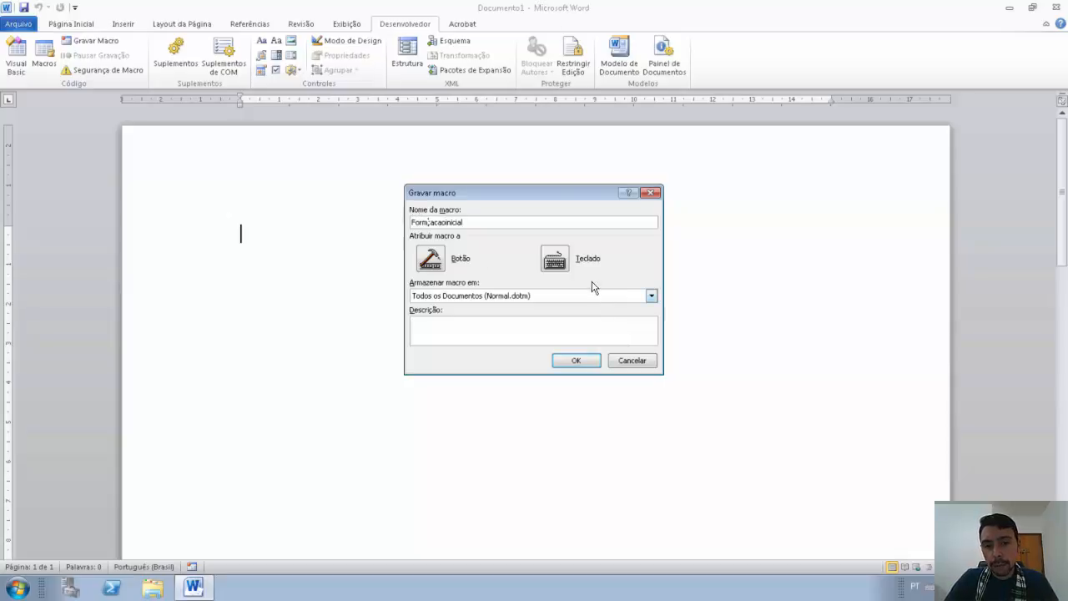
{"action": "left_click", "coordinate": [489, 330]}
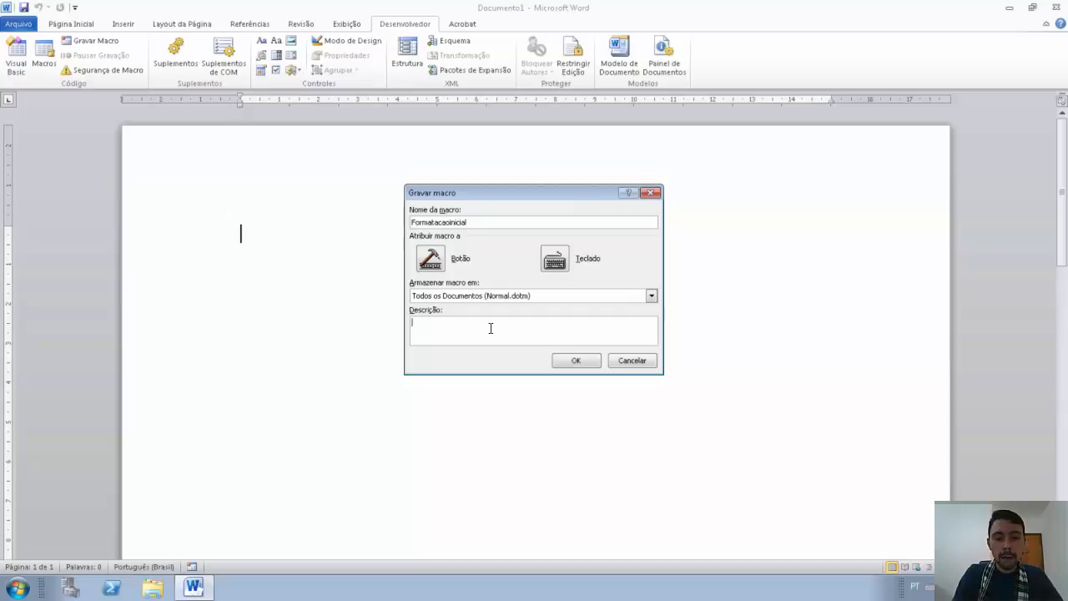
{"action": "type", "text": "Faz uma"}
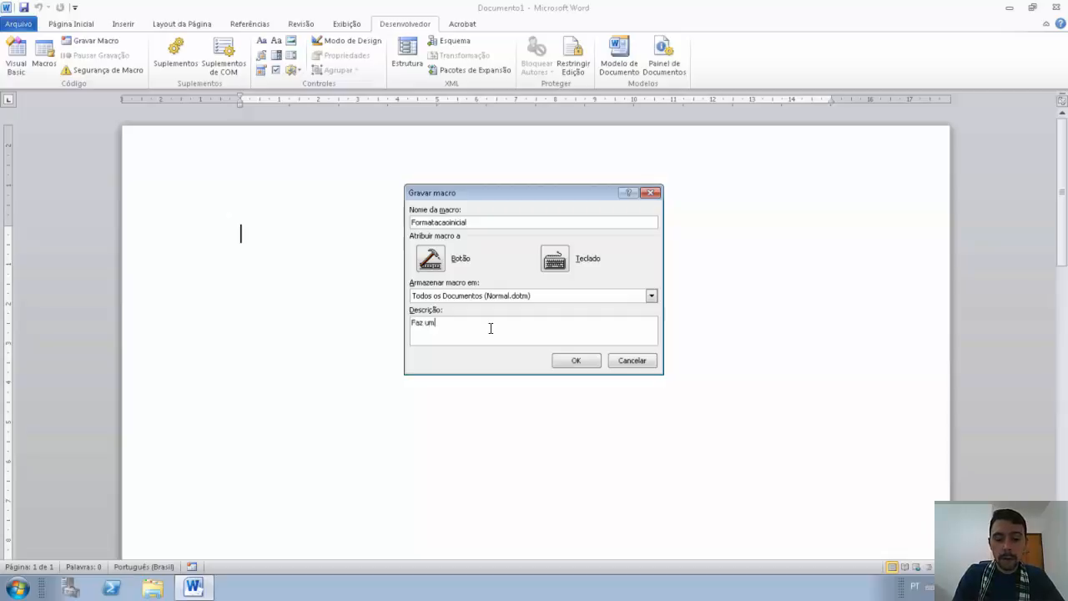
{"action": "key", "text": "BackSpace"}
{"action": "key", "text": "BackSpace"}
{"action": "key", "text": "BackSpace"}
{"action": "key", "text": "BackSpace"}
{"action": "type", "text": "a form"}
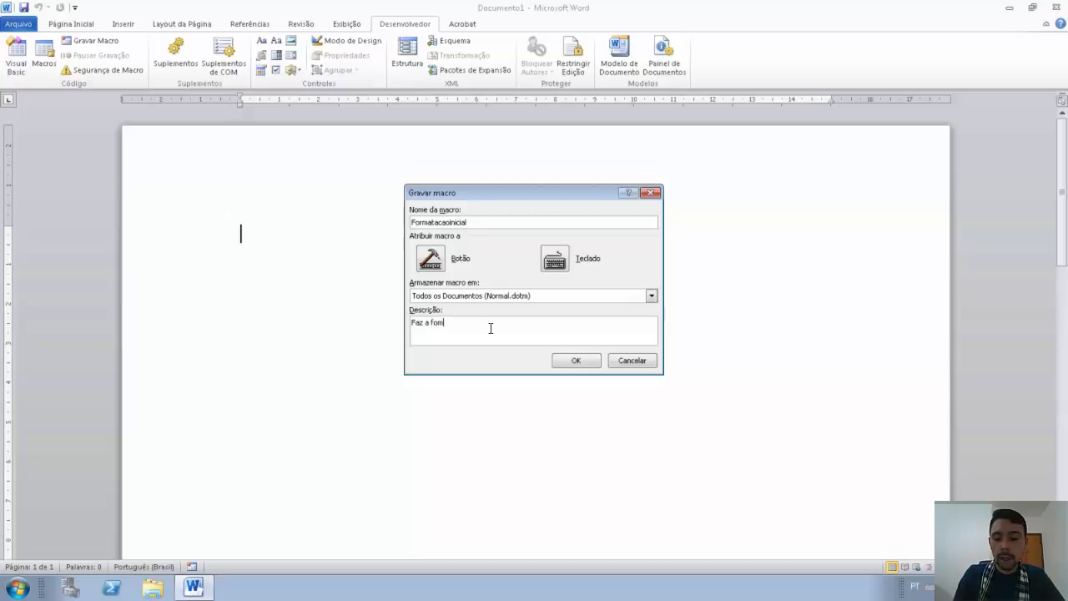
{"action": "type", "text": "atação "}
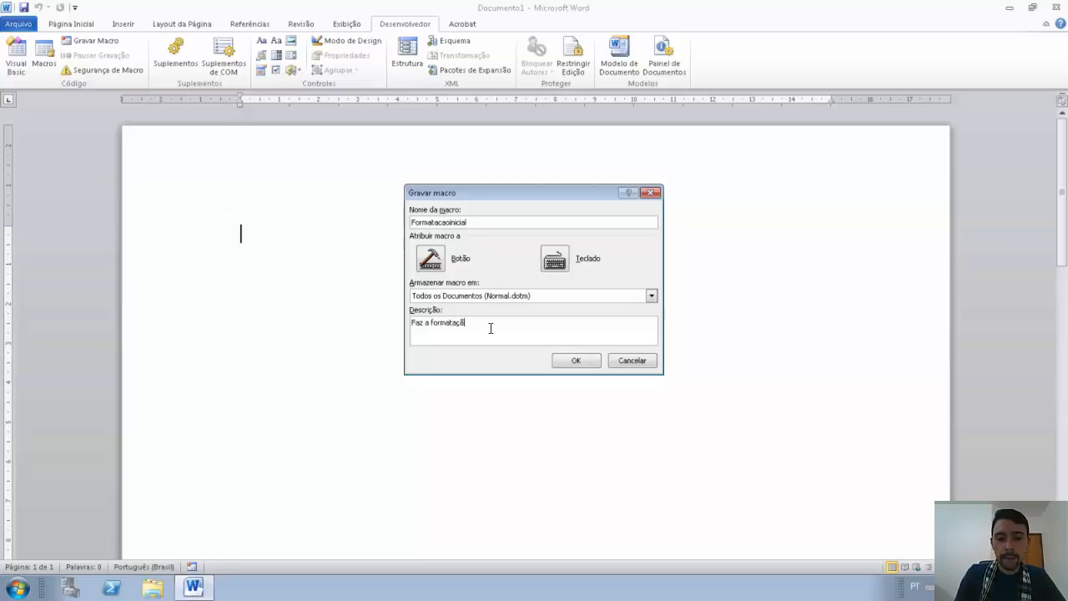
{"action": "type", "text": "inicial do"}
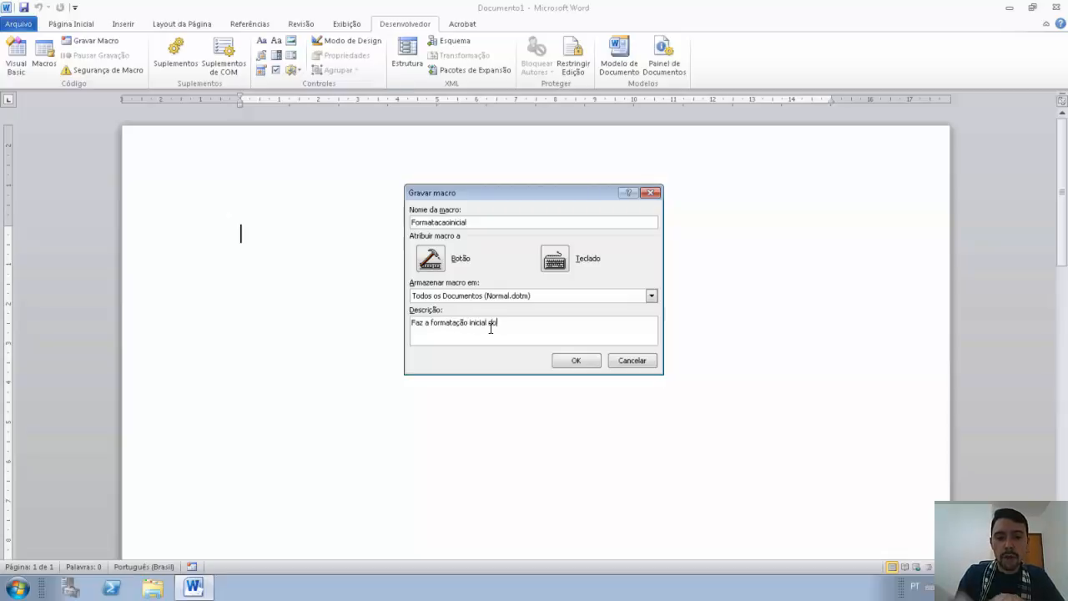
{"action": "type", "text": " documento"}
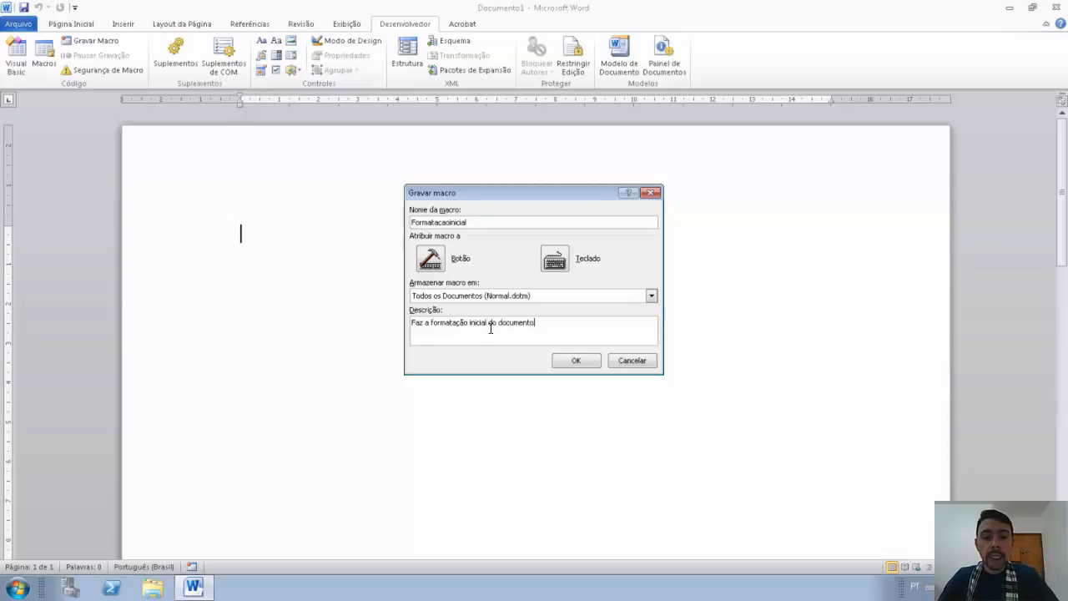
{"action": "type", "text": "."}
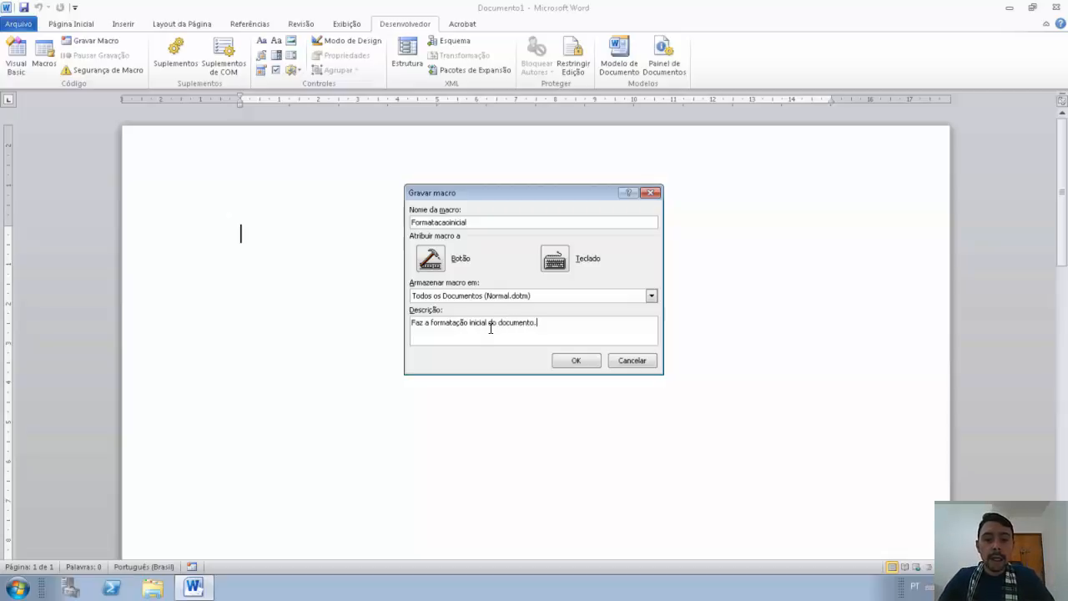
{"action": "left_click", "coordinate": [580, 355]}
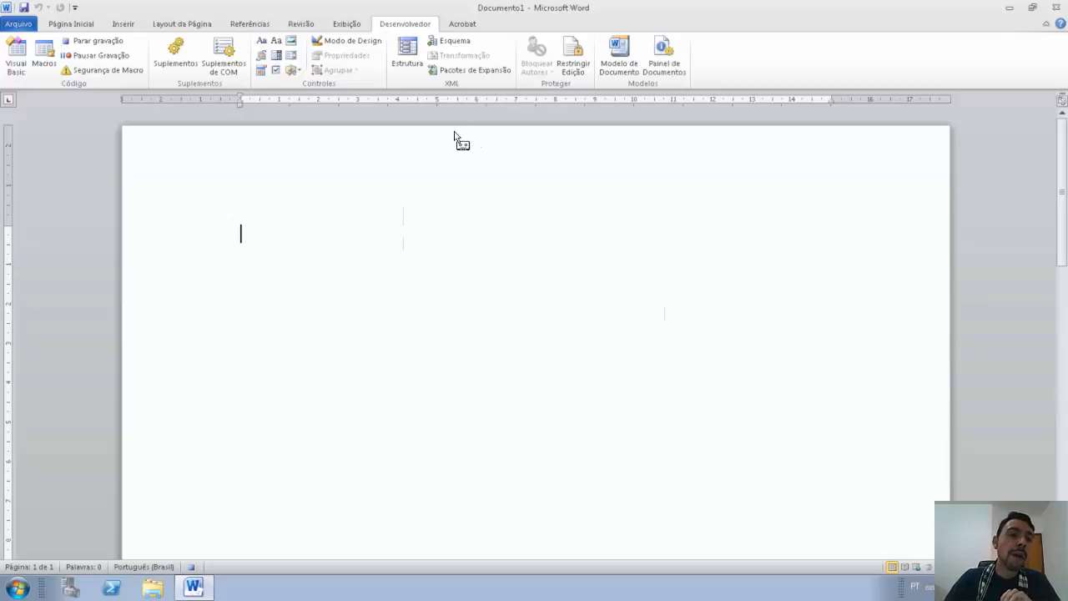
Step: Open Configurar página via Layout da Página > Margens > Margens Personalizadas
{"action": "left_click", "coordinate": [80, 27]}
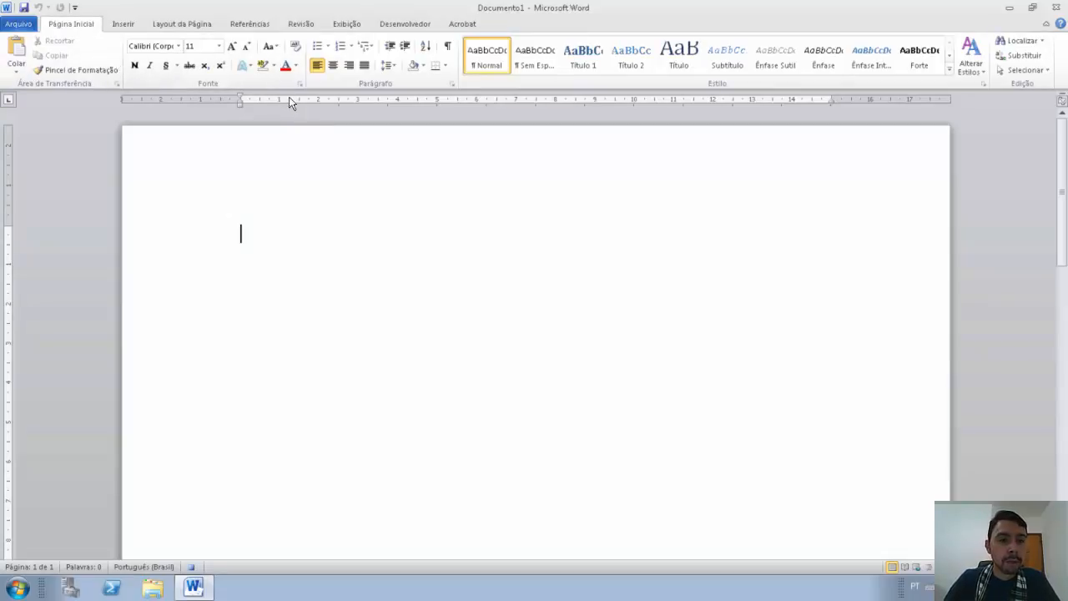
{"action": "left_click", "coordinate": [178, 23]}
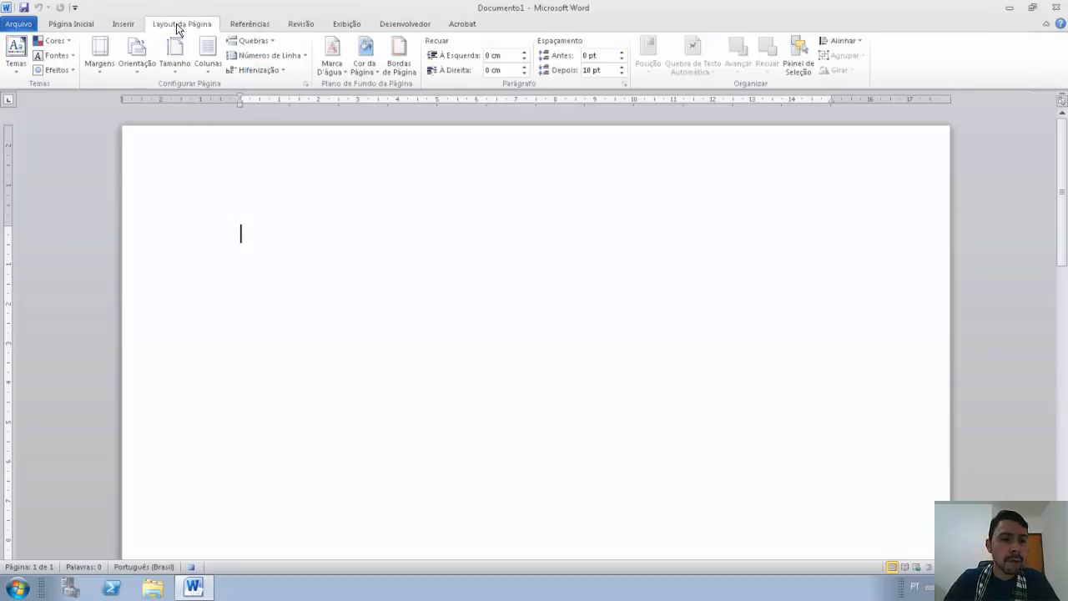
{"action": "left_click", "coordinate": [102, 57]}
{"action": "left_click", "coordinate": [163, 328]}
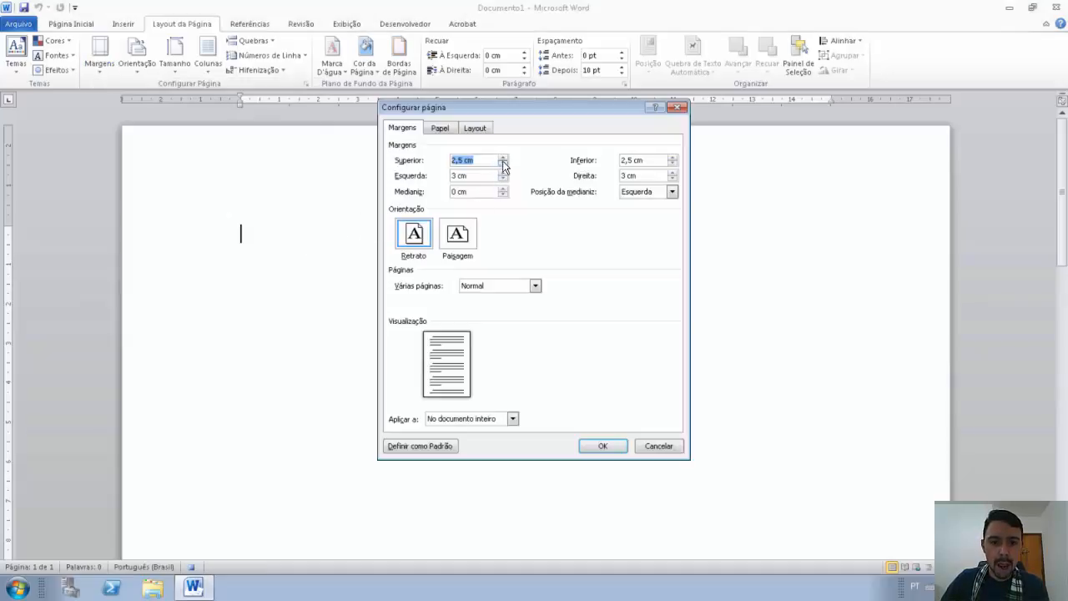
Step: Lower the top and left margins to 2 cm
{"action": "left_click", "coordinate": [502, 163]}
{"action": "left_click", "coordinate": [502, 163]}
{"action": "left_click", "coordinate": [503, 164]}
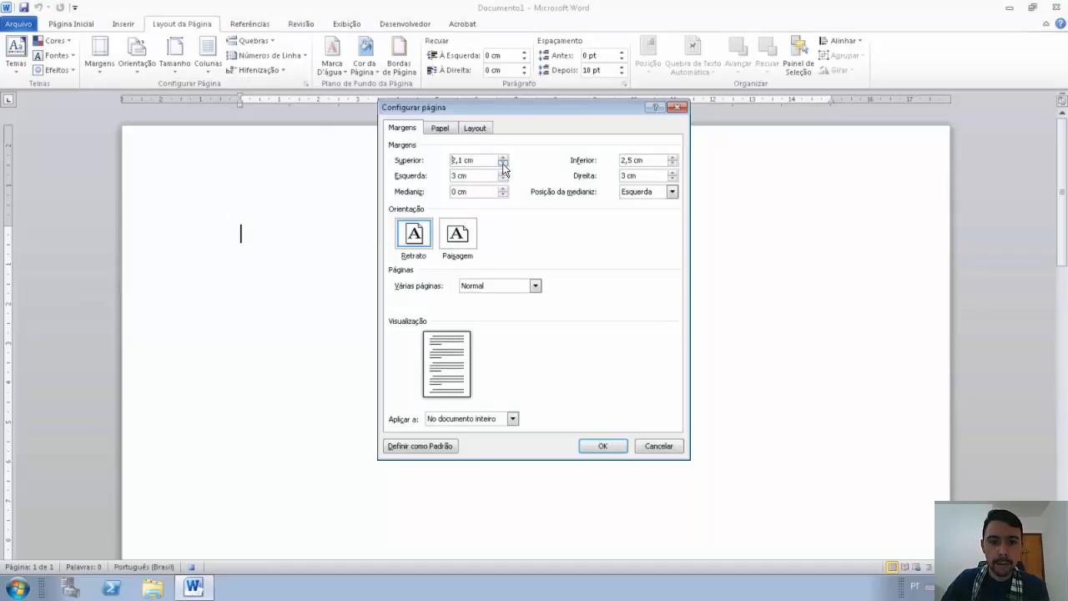
{"action": "left_click", "coordinate": [502, 163]}
{"action": "left_click", "coordinate": [503, 179]}
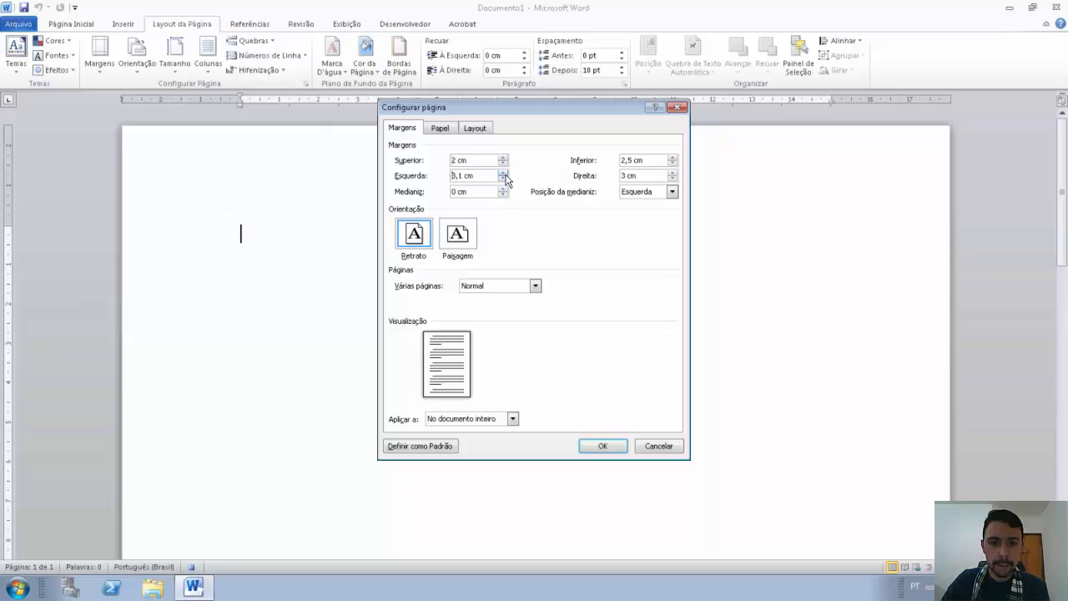
{"action": "left_click", "coordinate": [503, 179]}
{"action": "left_click", "coordinate": [503, 179]}
{"action": "left_click", "coordinate": [503, 179]}
{"action": "left_click", "coordinate": [503, 179]}
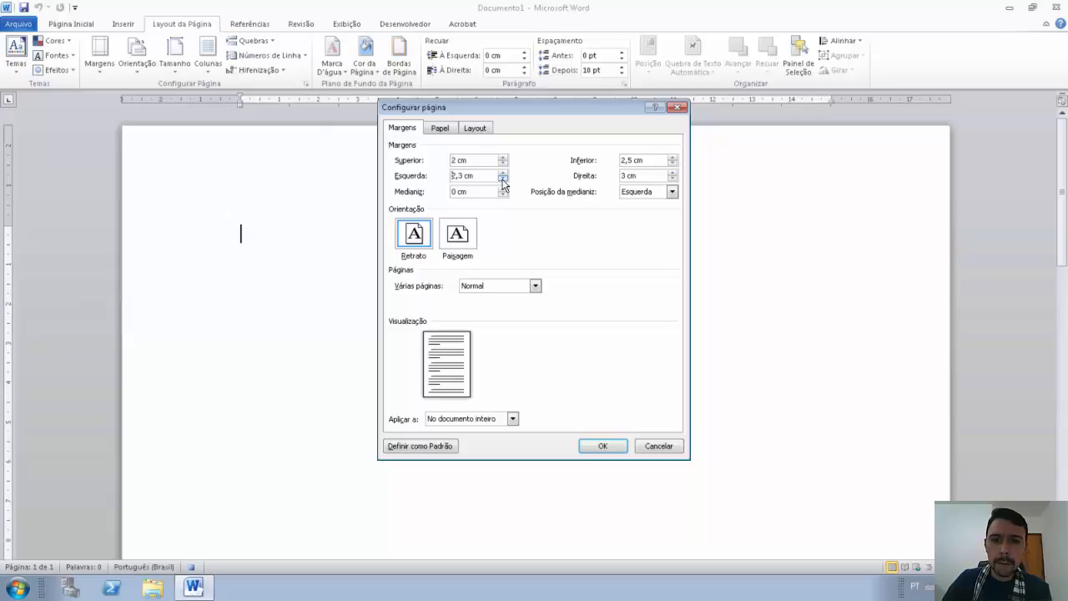
{"action": "left_click", "coordinate": [503, 179]}
{"action": "left_click", "coordinate": [504, 178]}
{"action": "left_click", "coordinate": [503, 179]}
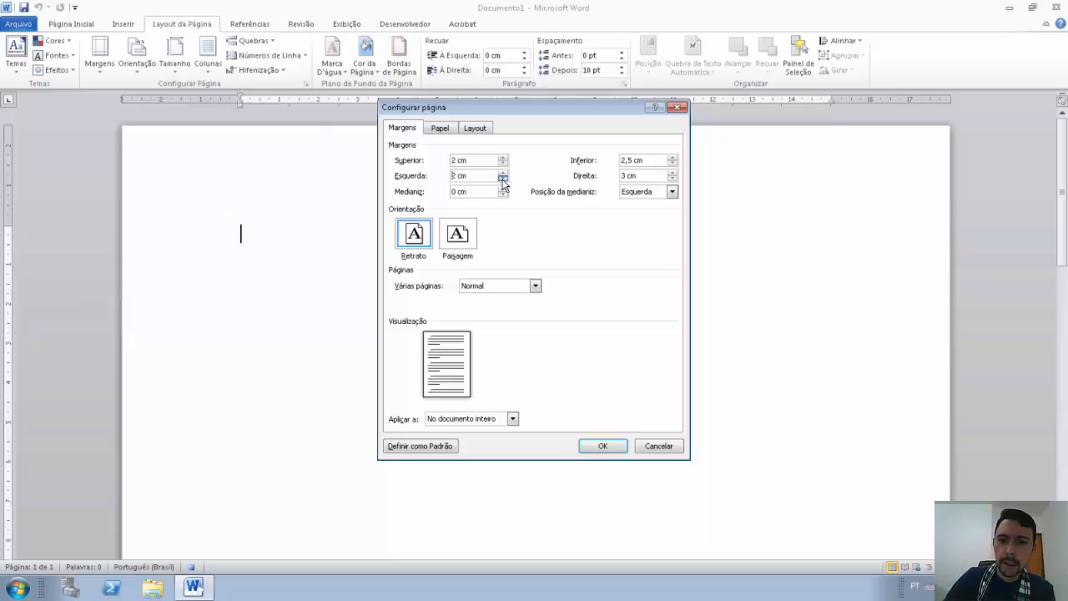
Step: Lower the bottom and right margins to 2 cm and apply the page setup
{"action": "left_click", "coordinate": [672, 164]}
{"action": "left_click", "coordinate": [672, 165]}
{"action": "left_click", "coordinate": [673, 164]}
{"action": "left_click", "coordinate": [673, 164]}
{"action": "left_click", "coordinate": [672, 164]}
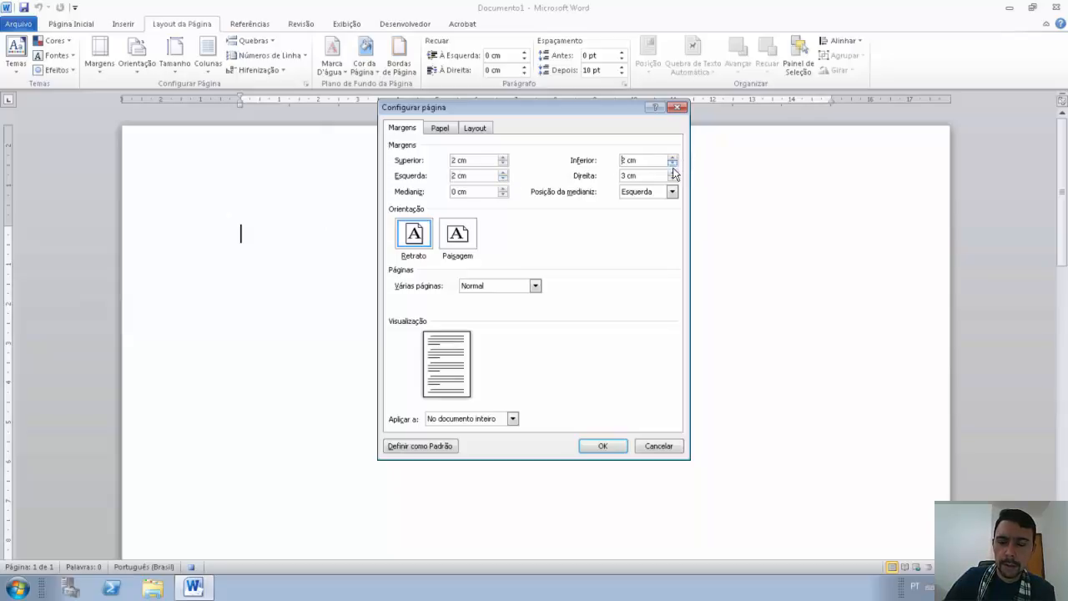
{"action": "left_click", "coordinate": [673, 179]}
{"action": "left_click", "coordinate": [673, 179]}
{"action": "left_click", "coordinate": [672, 179]}
{"action": "left_click", "coordinate": [672, 179]}
{"action": "left_click", "coordinate": [672, 179]}
{"action": "left_click", "coordinate": [672, 179]}
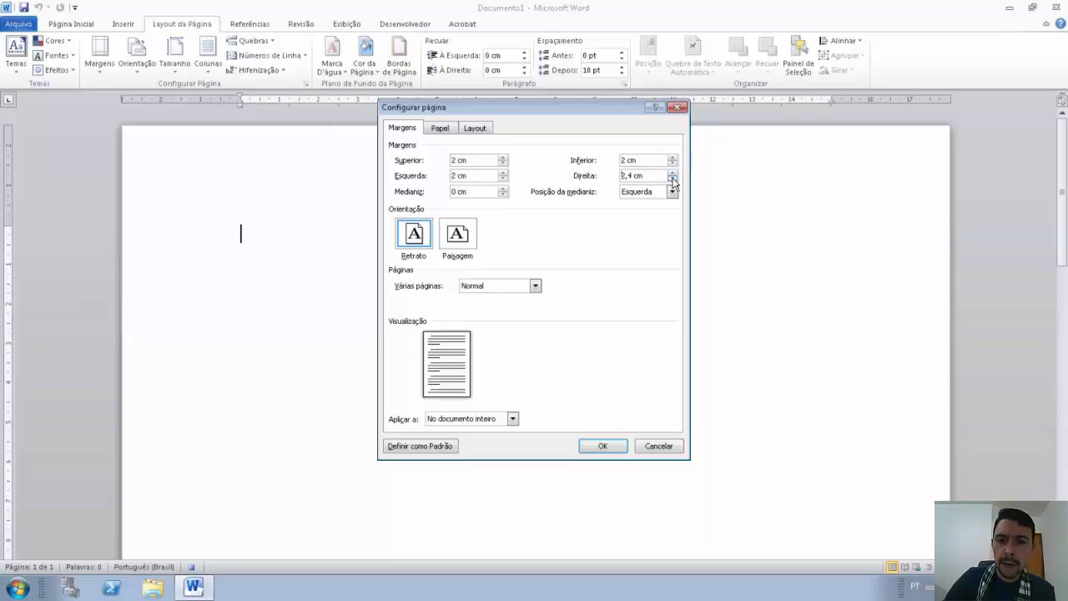
{"action": "left_click", "coordinate": [673, 179]}
{"action": "left_click", "coordinate": [672, 178]}
{"action": "left_click", "coordinate": [673, 178]}
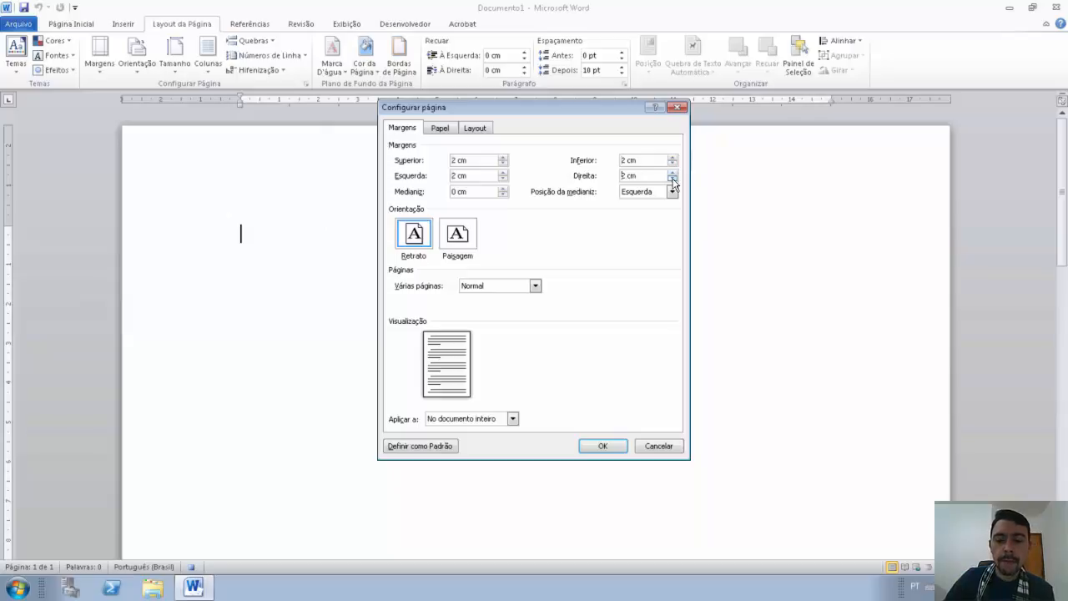
{"action": "left_click", "coordinate": [592, 446]}
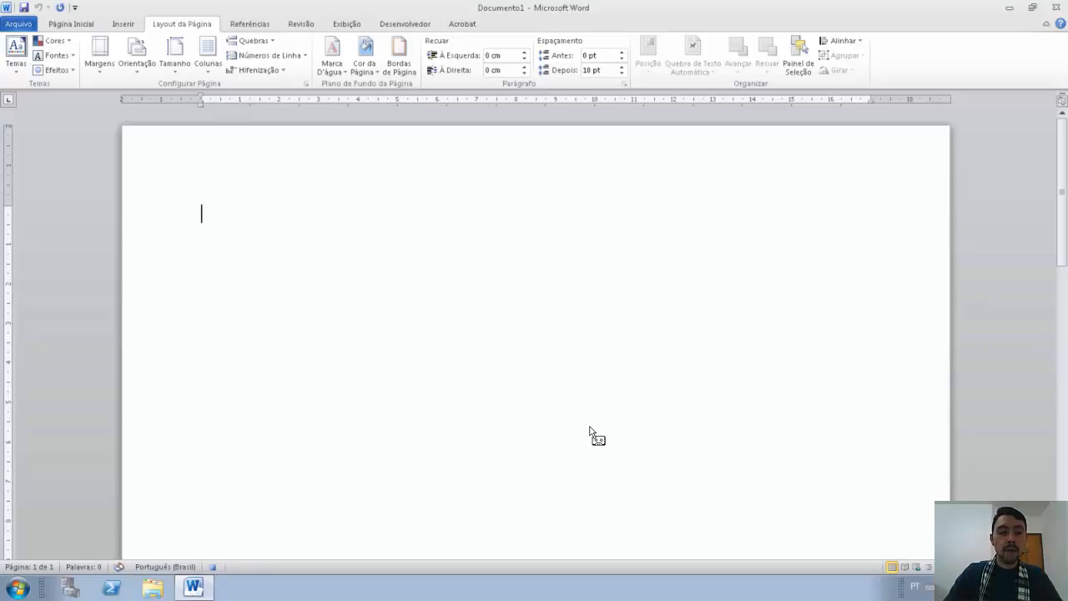
Step: Type =rand(10,8) on the first line and add an empty line below it
{"action": "type", "text": "=rand("}
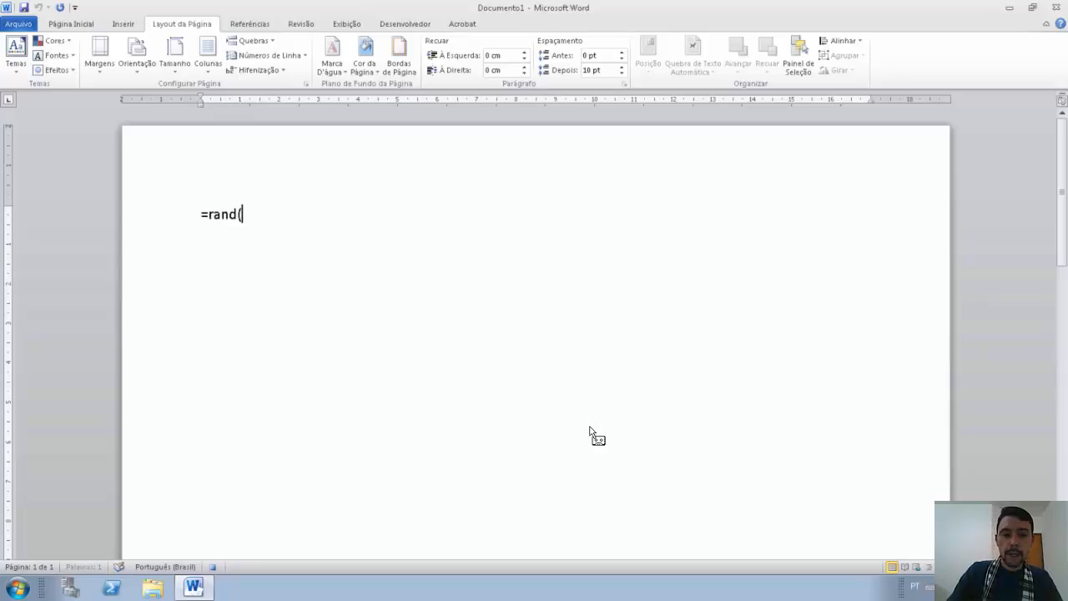
{"action": "type", "text": "10,8"}
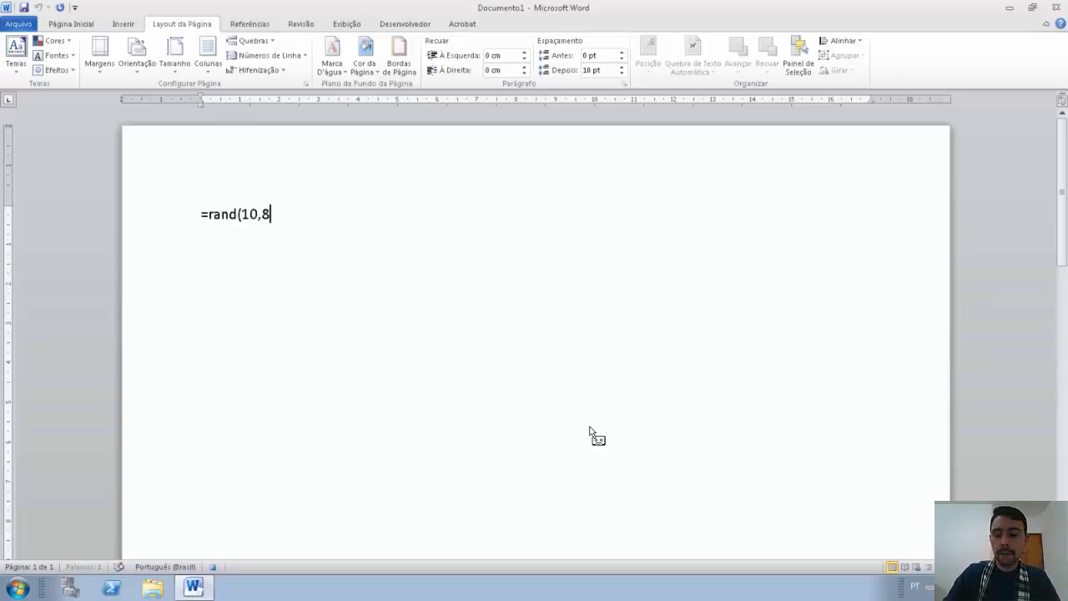
{"action": "type", "text": ")"}
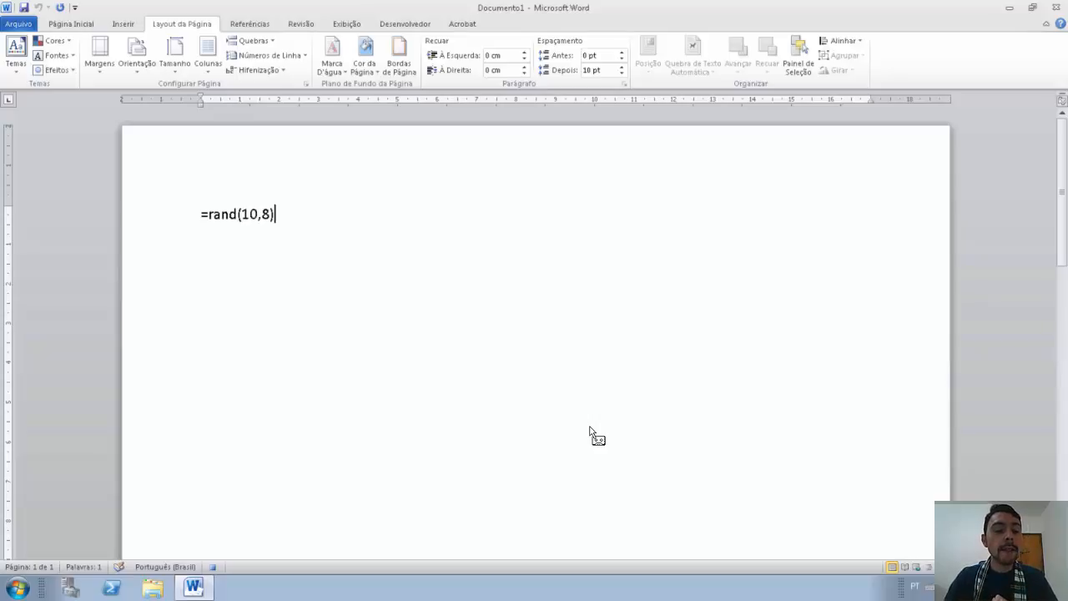
{"action": "key", "text": "Return"}
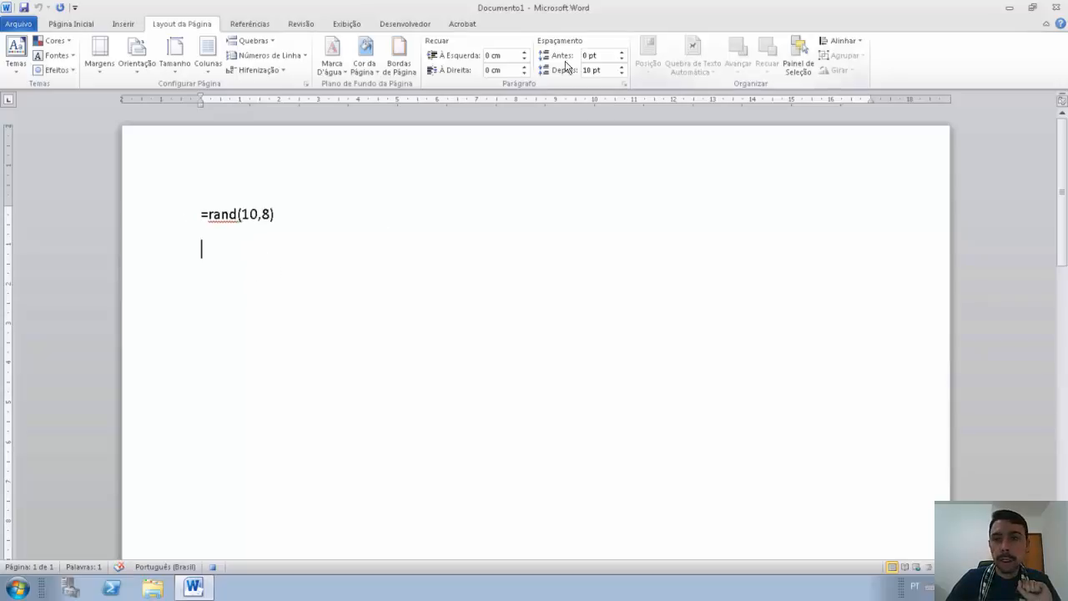
{"action": "left_click", "coordinate": [72, 25]}
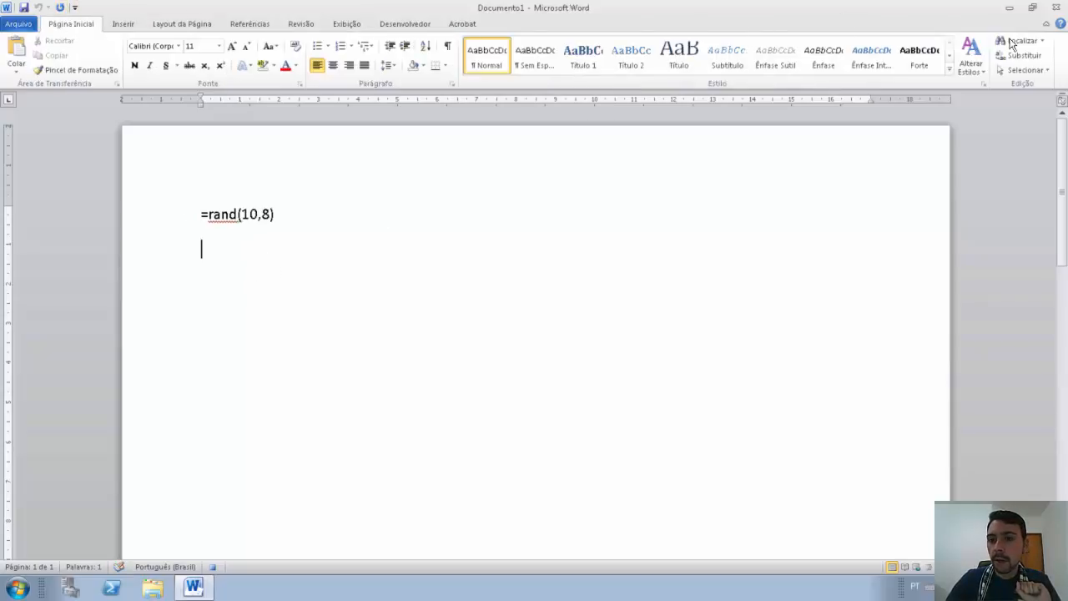
Step: Select the whole document and give it a 1,5 cm first-line indent with 1,5 line spacing
{"action": "left_click", "coordinate": [1028, 73]}
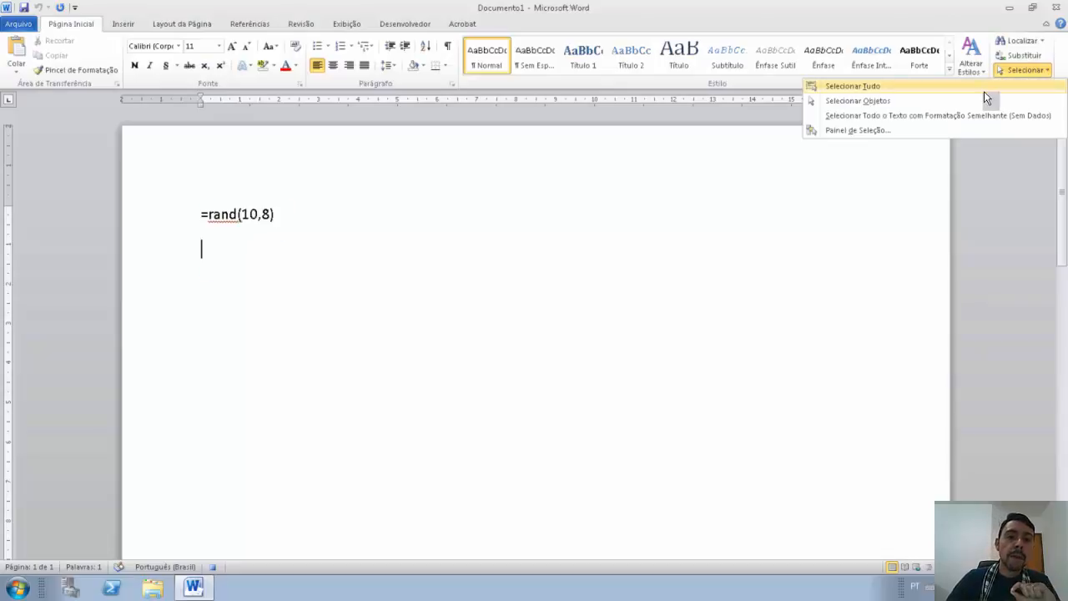
{"action": "left_click", "coordinate": [984, 88]}
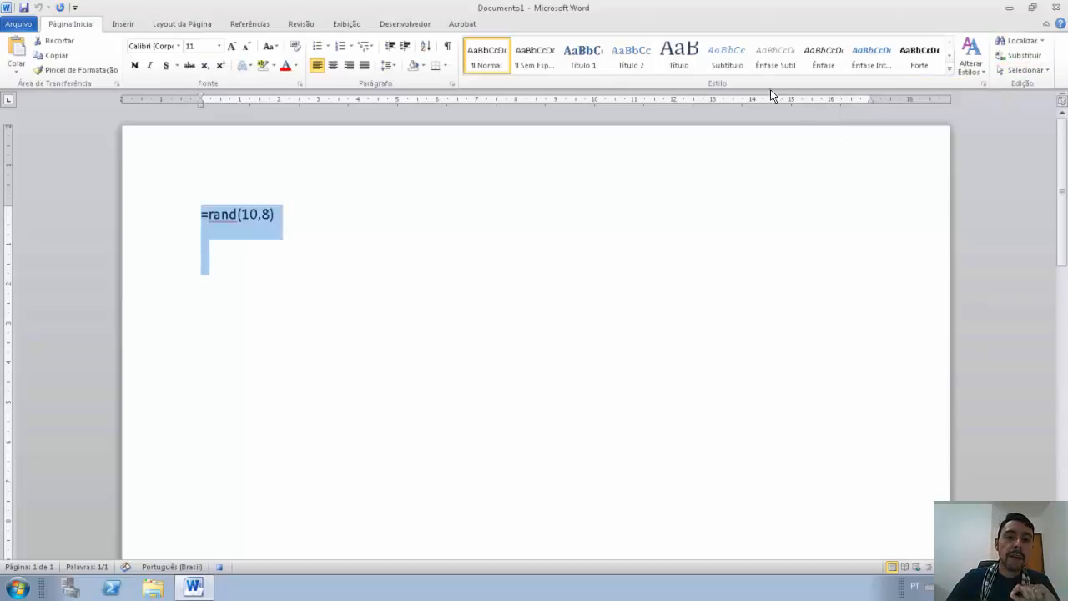
{"action": "left_click", "coordinate": [450, 82]}
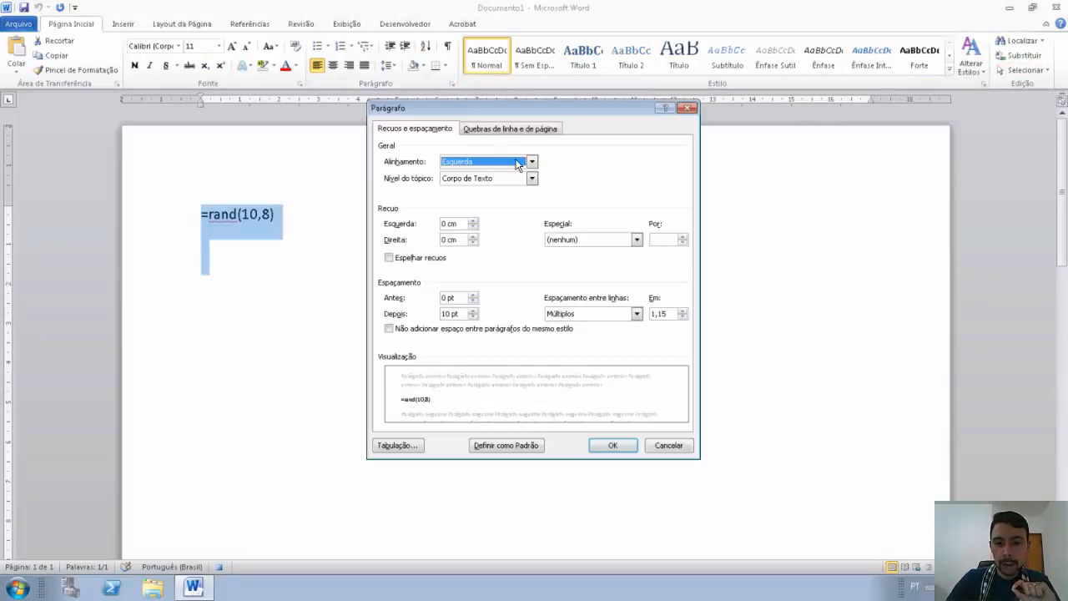
{"action": "left_click", "coordinate": [589, 239]}
{"action": "left_click", "coordinate": [584, 257]}
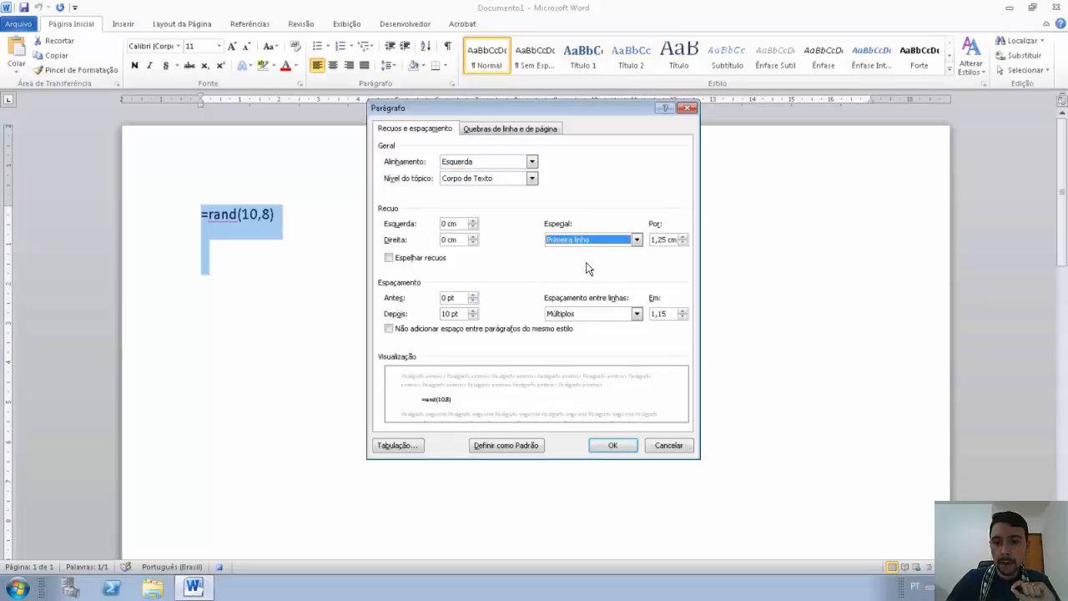
{"action": "left_click", "coordinate": [681, 236]}
{"action": "left_click", "coordinate": [681, 236]}
{"action": "left_click", "coordinate": [682, 236]}
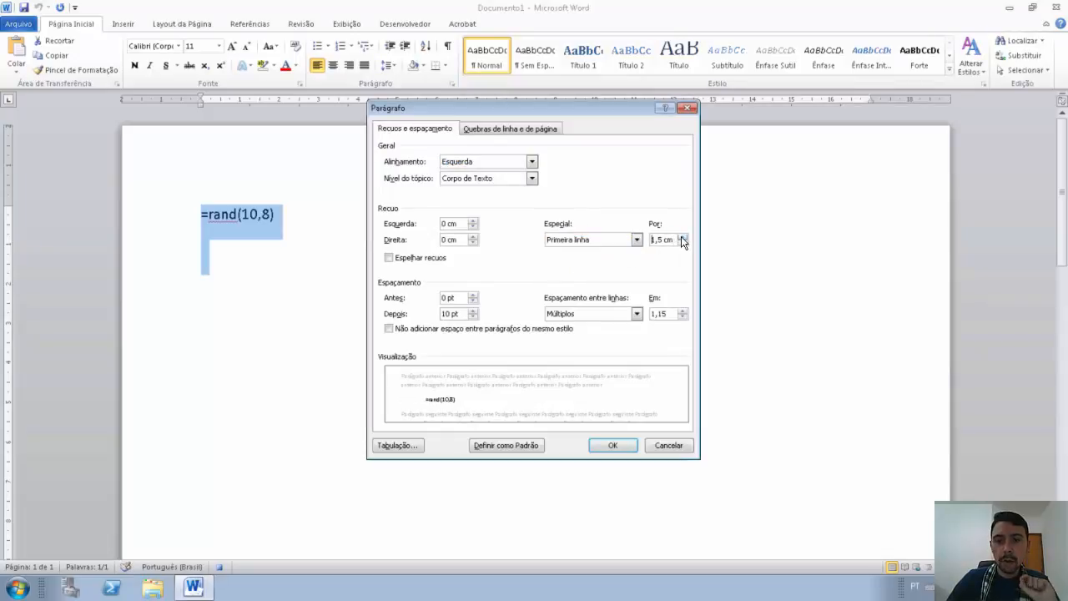
{"action": "left_click", "coordinate": [682, 236]}
{"action": "left_click", "coordinate": [682, 243]}
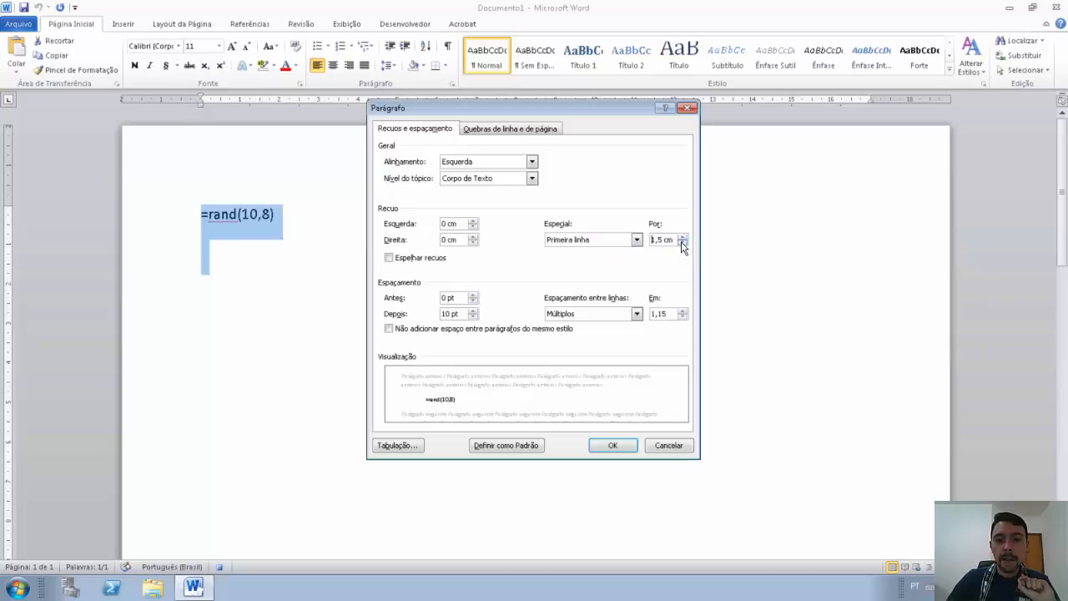
{"action": "left_click", "coordinate": [584, 314]}
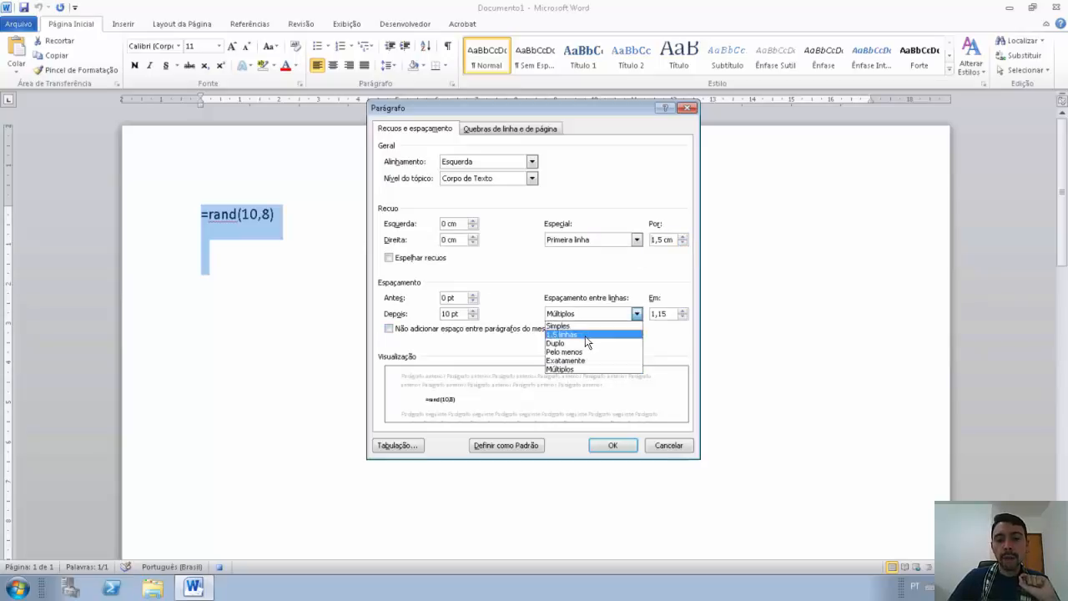
{"action": "left_click", "coordinate": [584, 333]}
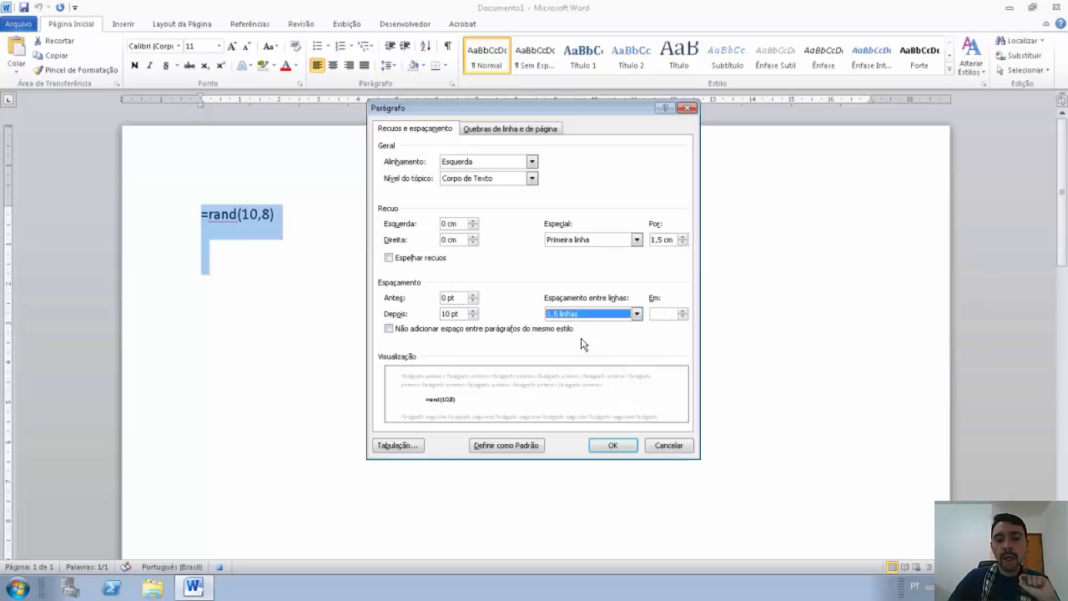
{"action": "left_click", "coordinate": [601, 445]}
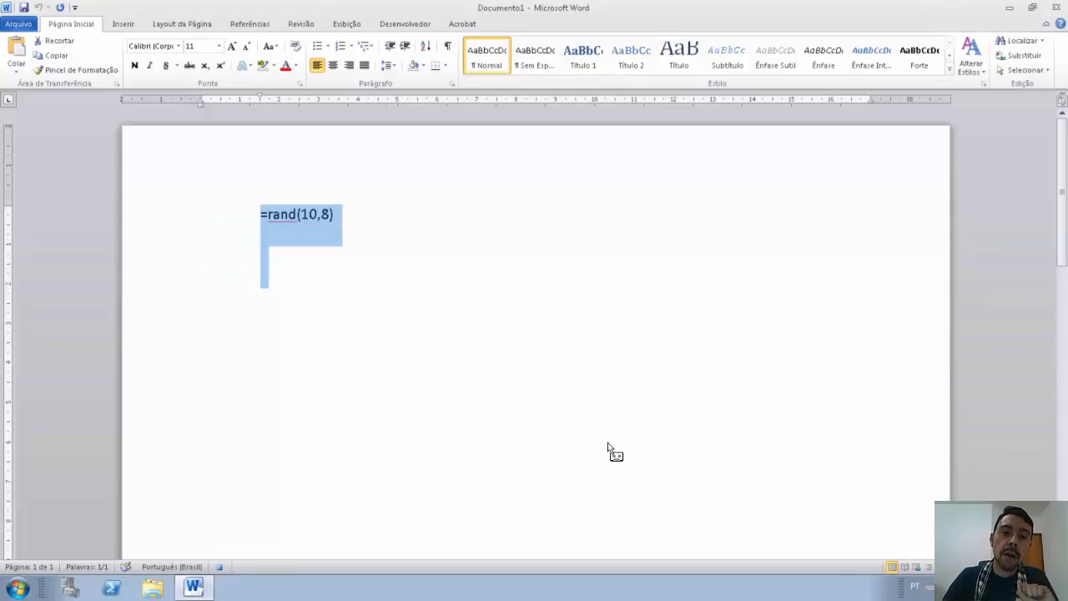
Step: Stop the macro recording and start closing the document
{"action": "left_click", "coordinate": [406, 25]}
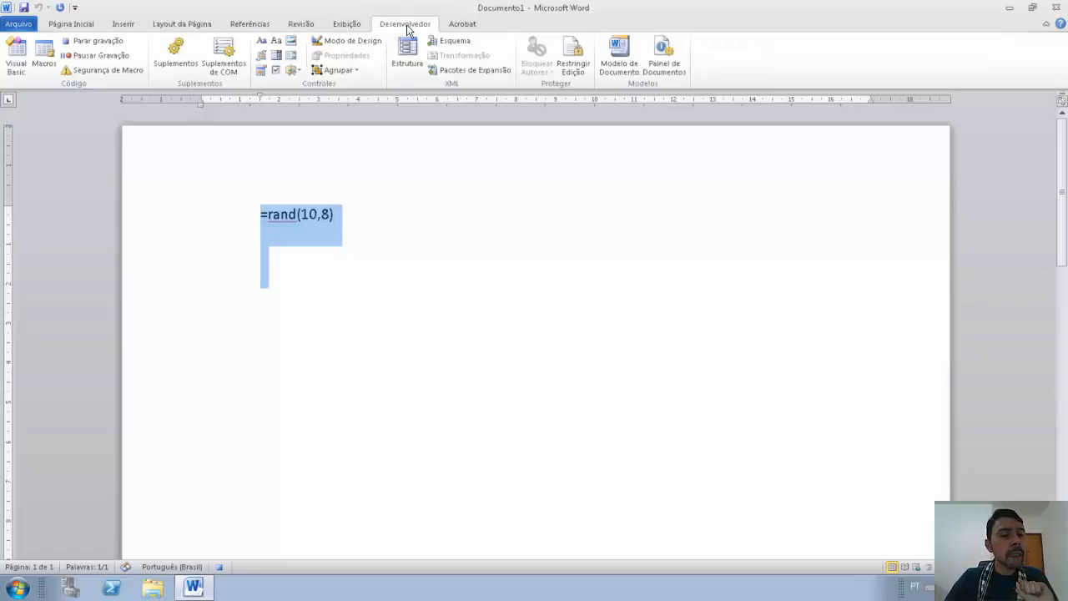
{"action": "left_click", "coordinate": [97, 41]}
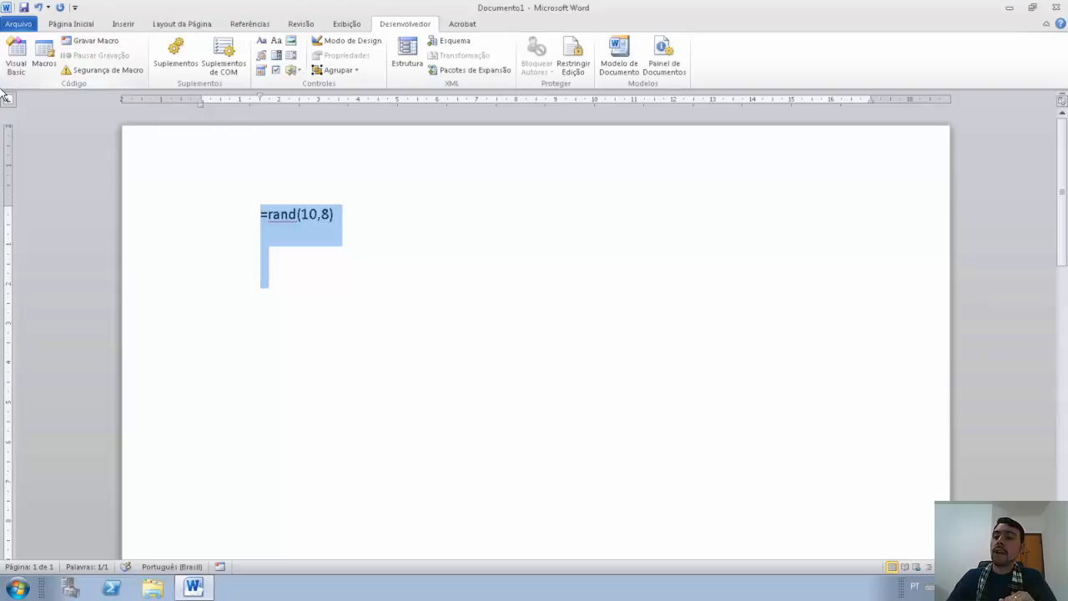
{"action": "left_click", "coordinate": [1056, 7]}
Step: Discard the document unsaved, relaunch Word, and run the Formatacaoinicial macro
{"action": "left_click", "coordinate": [532, 308]}
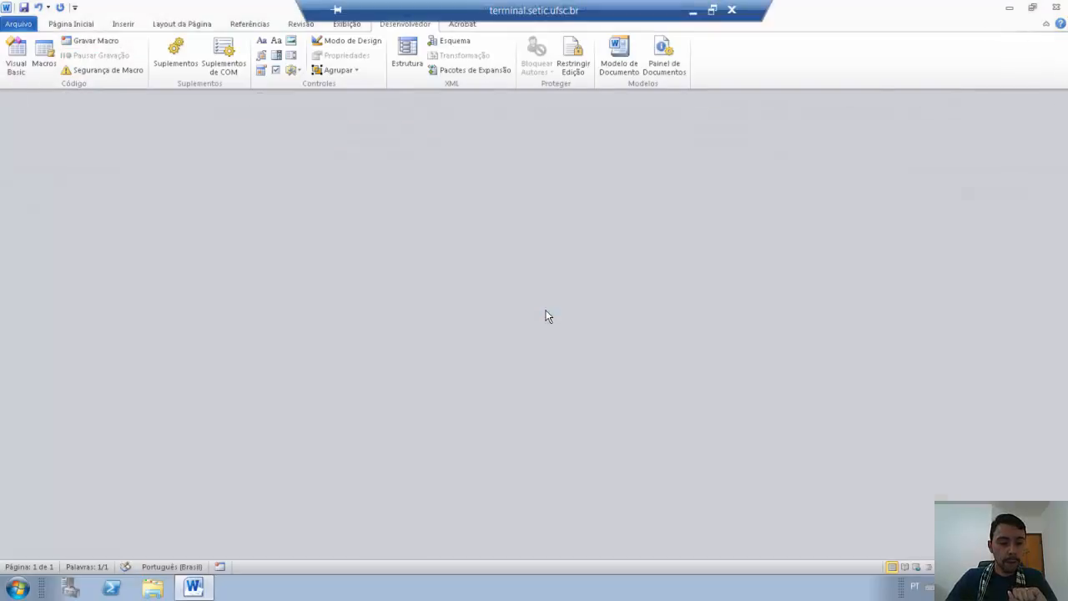
{"action": "double_click", "coordinate": [154, 530]}
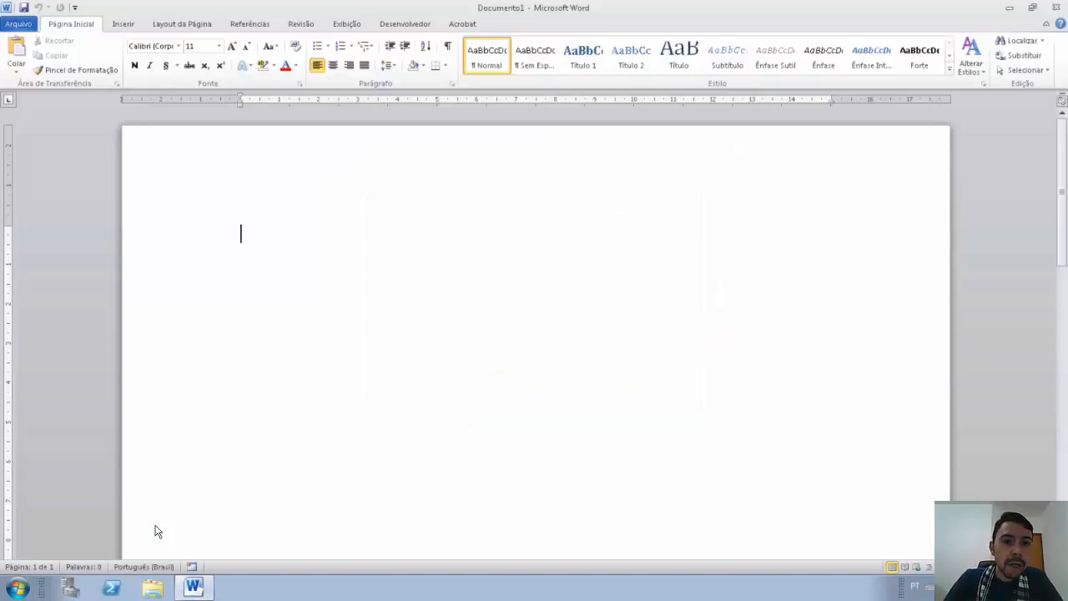
{"action": "left_click", "coordinate": [417, 25]}
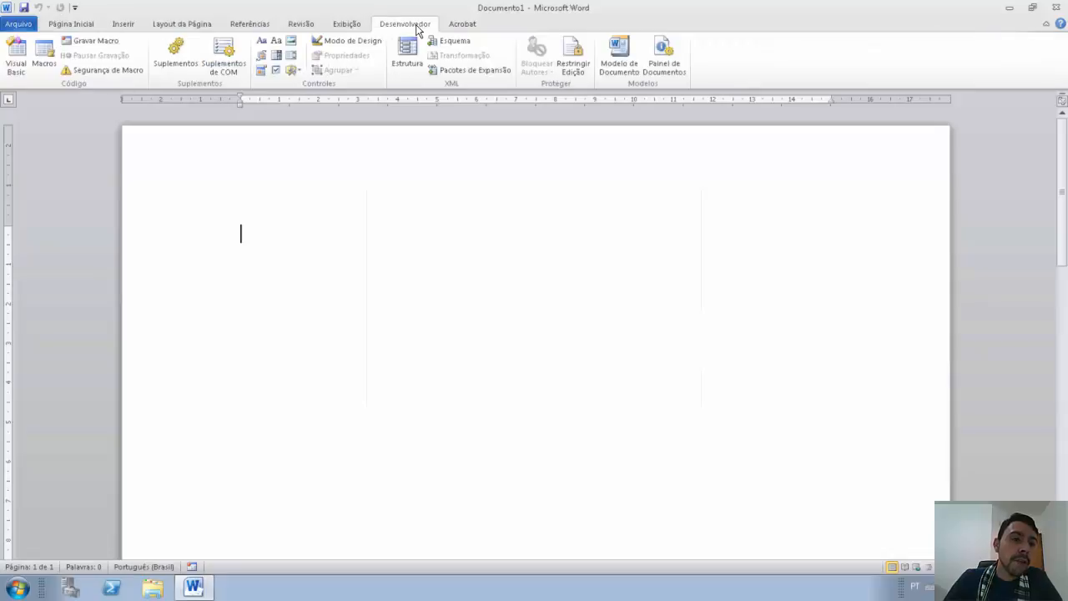
{"action": "left_click", "coordinate": [45, 60]}
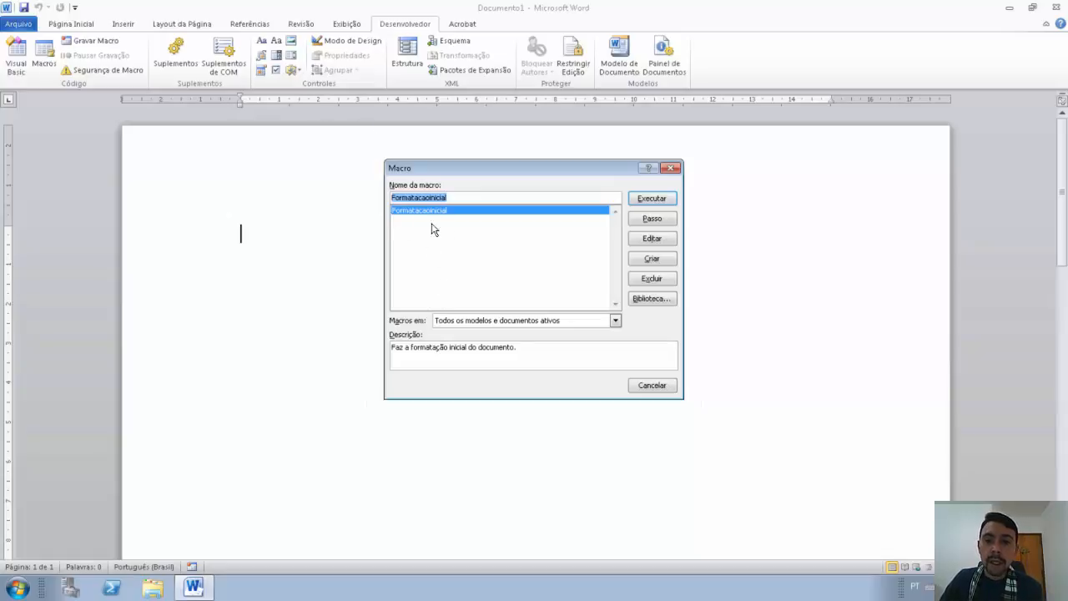
{"action": "left_click", "coordinate": [652, 199]}
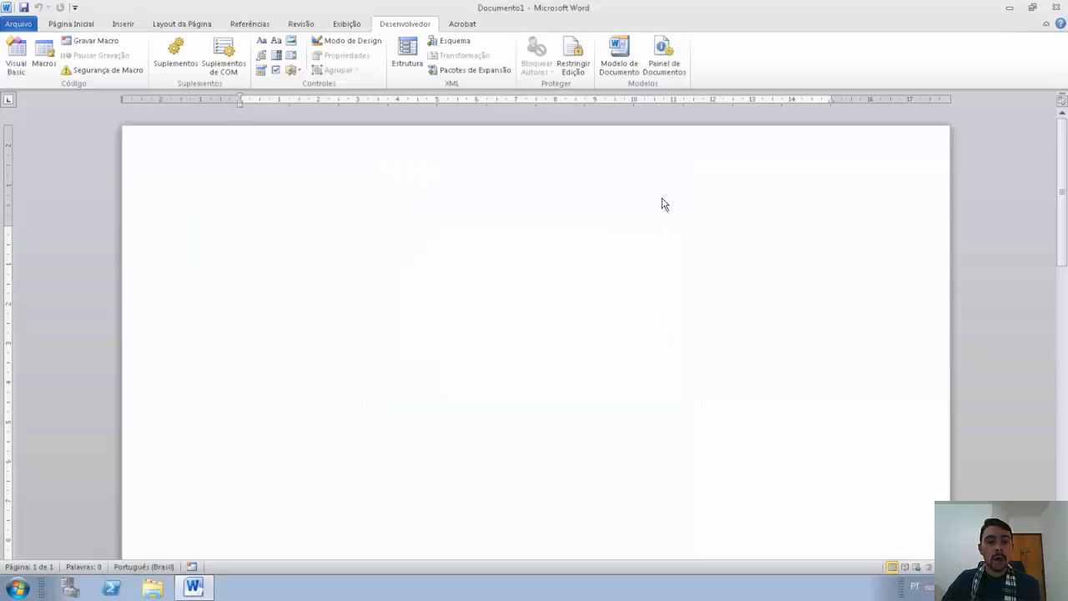
Step: Expand =rand(10,8) into sample paragraphs and return to the top of page 1
{"action": "left_click", "coordinate": [360, 219]}
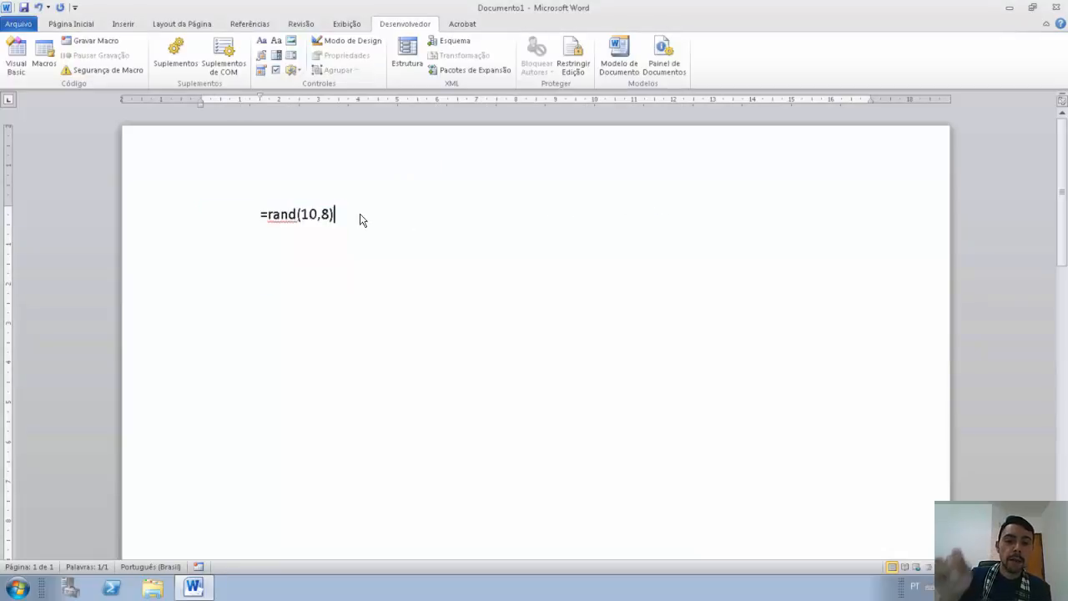
{"action": "key", "text": "Return"}
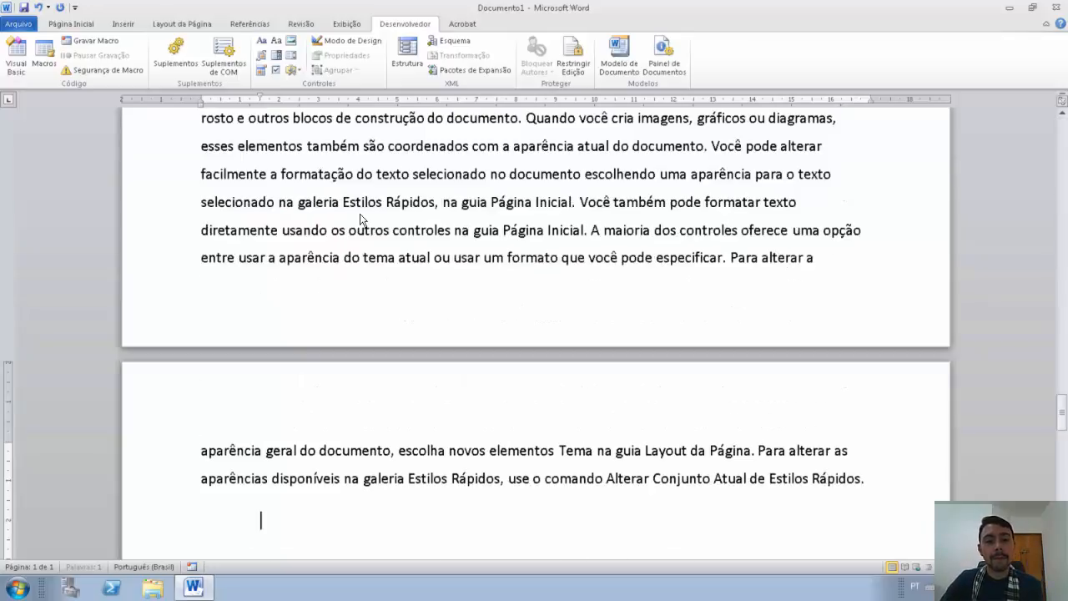
{"action": "scroll", "coordinate": [436, 302], "scroll_direction": "up", "scroll_amount": 4}
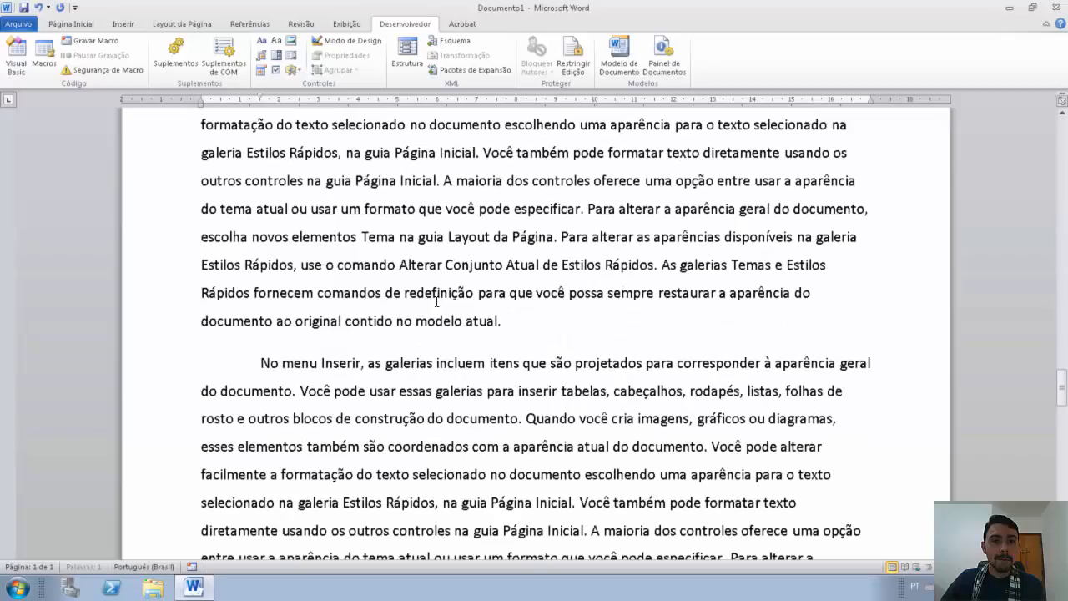
{"action": "scroll", "coordinate": [435, 302], "scroll_direction": "up", "scroll_amount": 10}
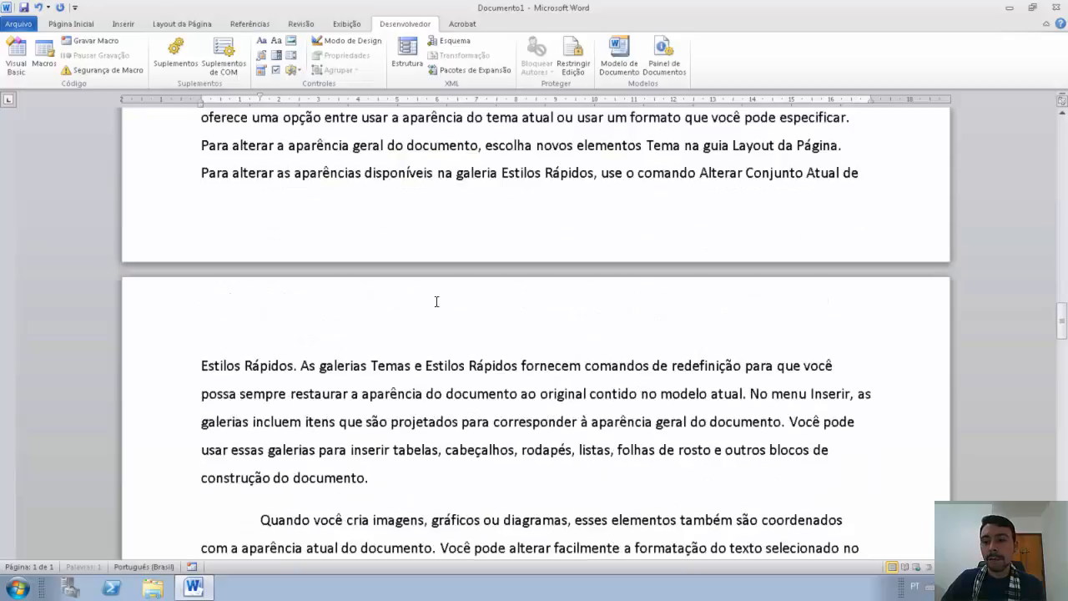
{"action": "scroll", "coordinate": [435, 302], "scroll_direction": "up", "scroll_amount": 3}
{"action": "left_click_drag", "start_coordinate": [1062, 296], "coordinate": [1062, 125]}
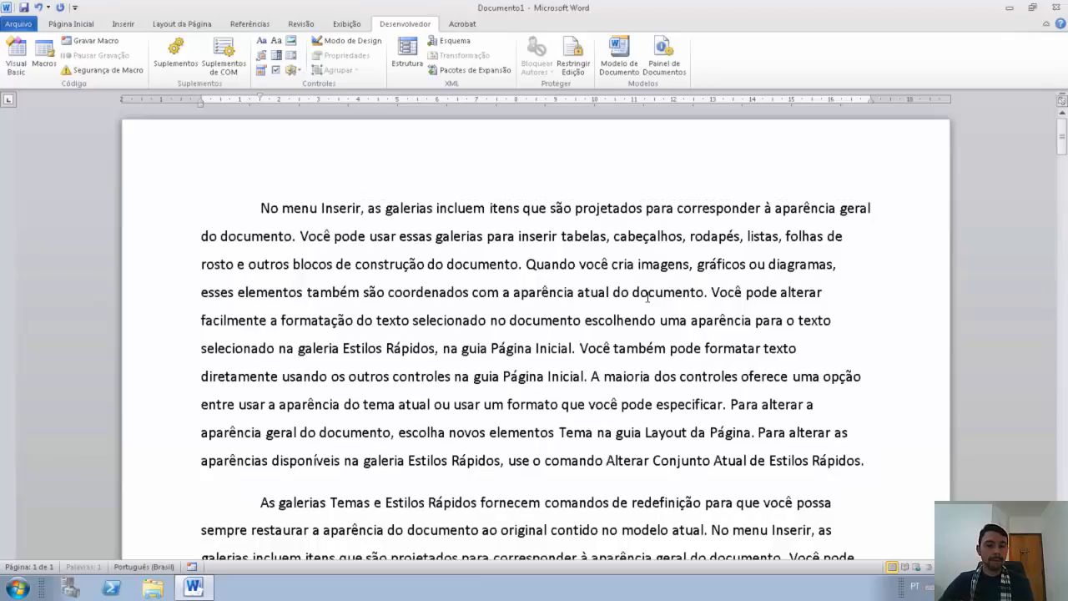
{"action": "scroll", "coordinate": [648, 295], "scroll_direction": "up", "scroll_amount": 1}
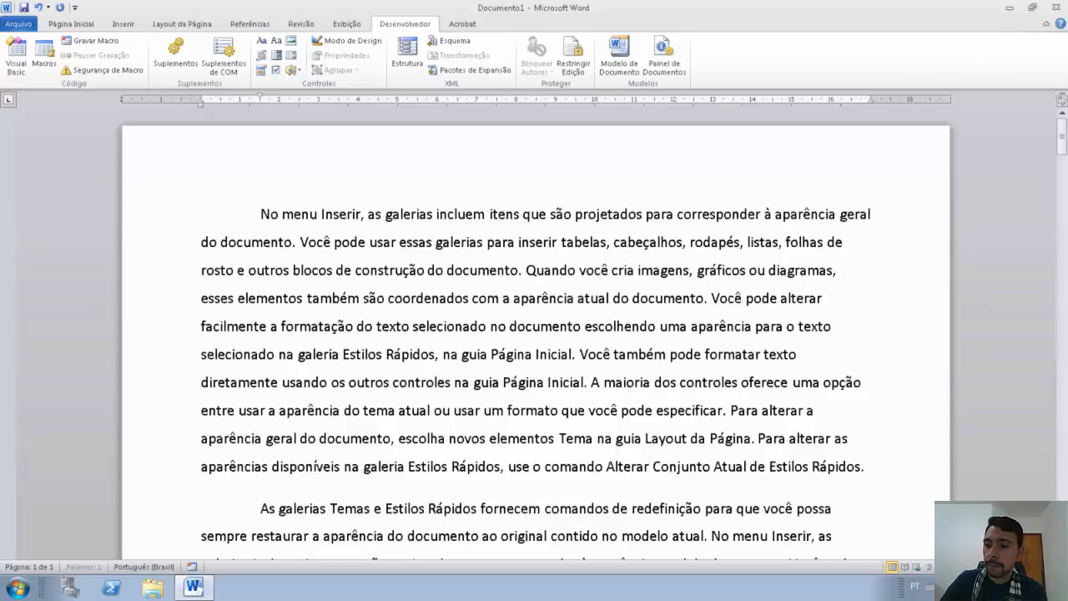
Step: Close Documento1 without saving and relaunch Word from the desktop icon
{"action": "left_click", "coordinate": [1058, 8]}
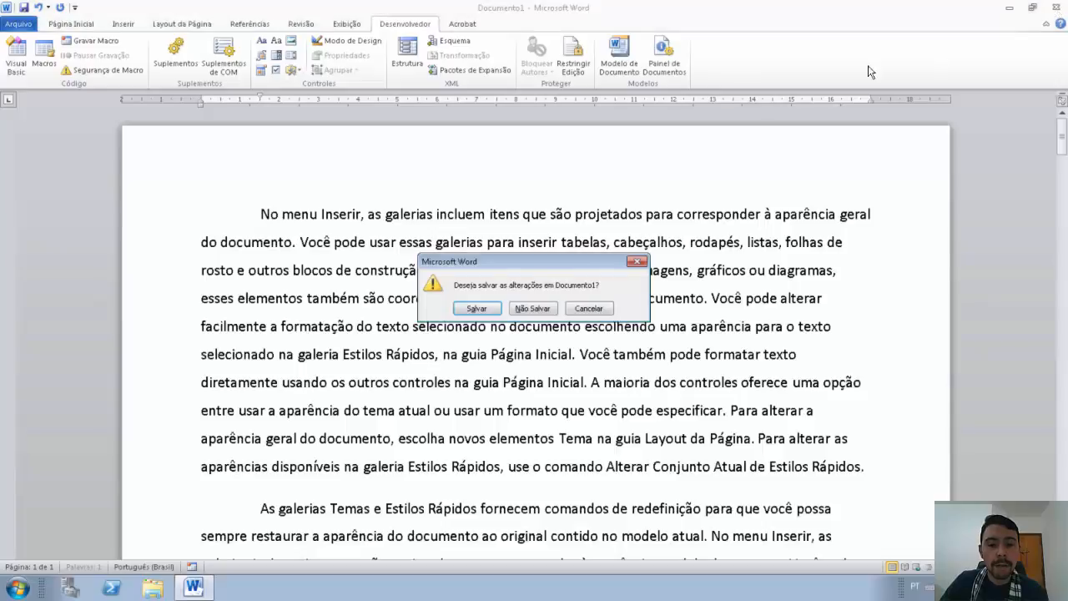
{"action": "left_click", "coordinate": [534, 308]}
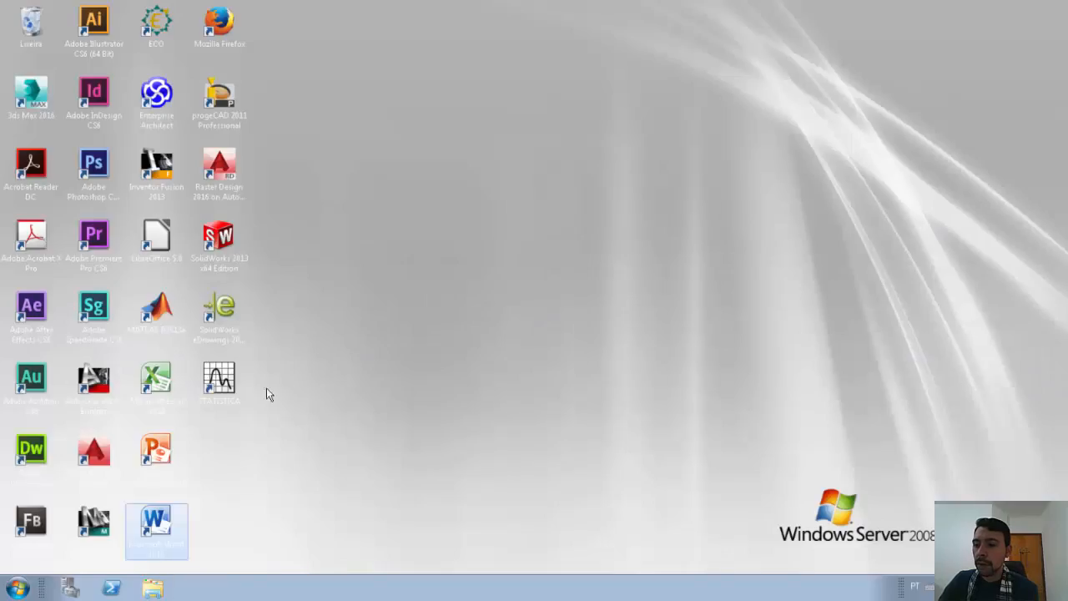
{"action": "double_click", "coordinate": [176, 546]}
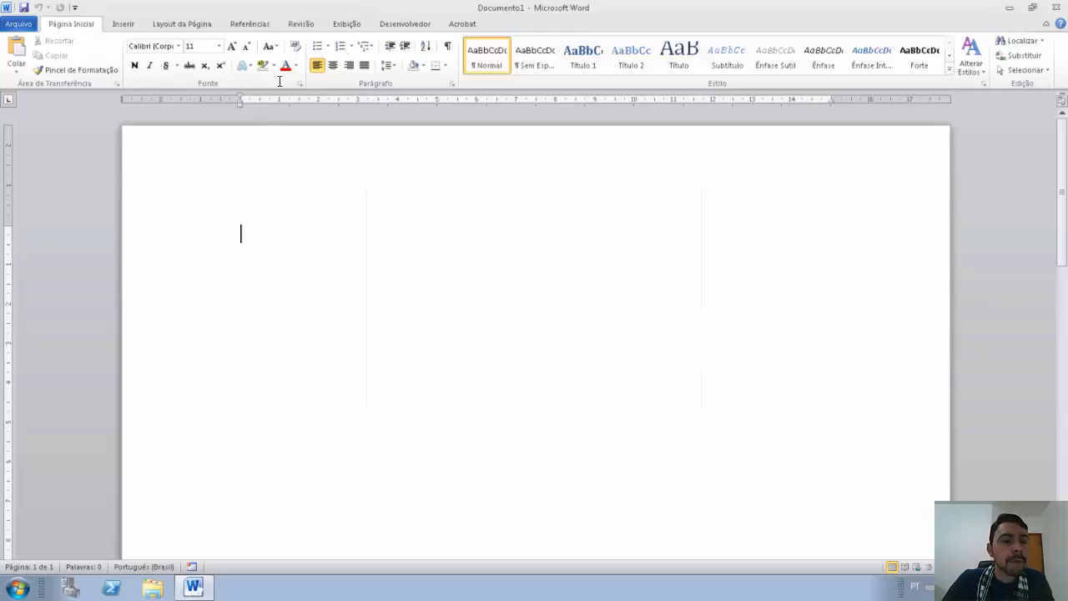
Step: Record a new macro named Bordadapagina with the description 'Borda na página'
{"action": "left_click", "coordinate": [421, 25]}
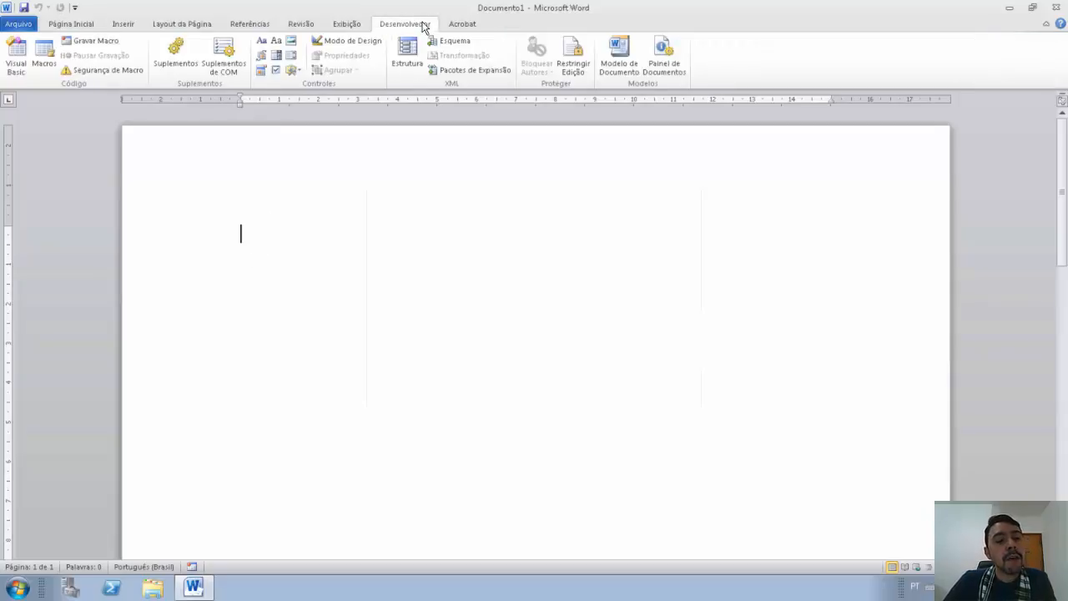
{"action": "left_click", "coordinate": [83, 44]}
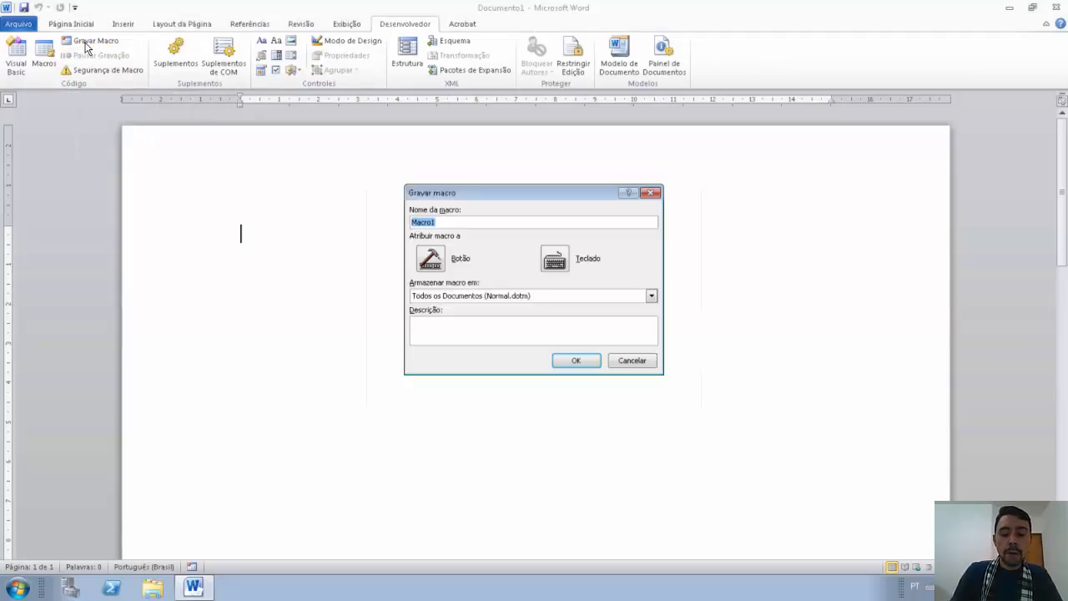
{"action": "type", "text": "Bo"}
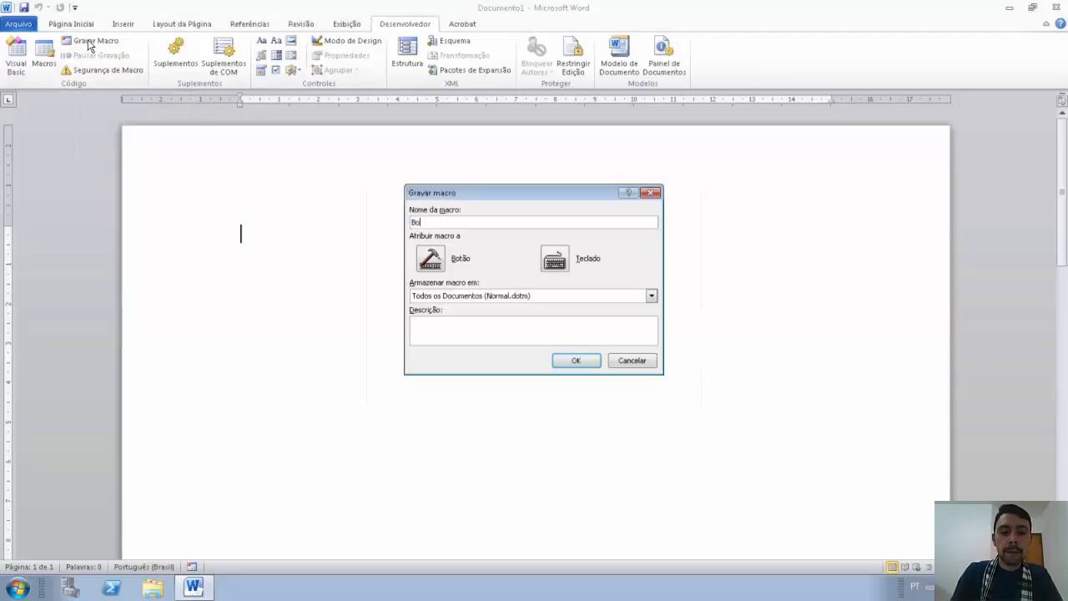
{"action": "type", "text": "rdadapagina"}
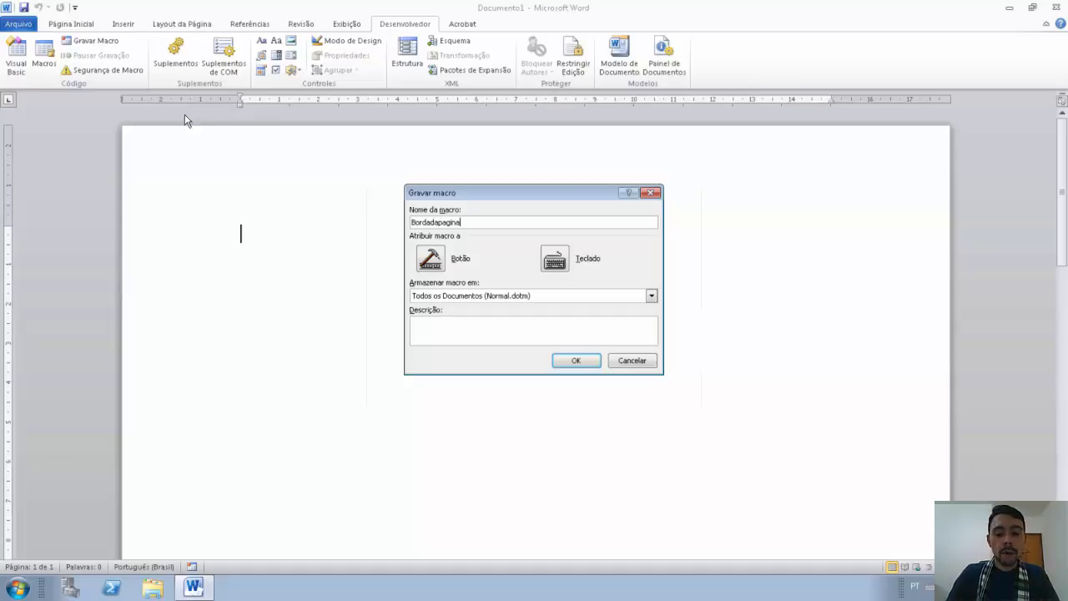
{"action": "left_click", "coordinate": [537, 336]}
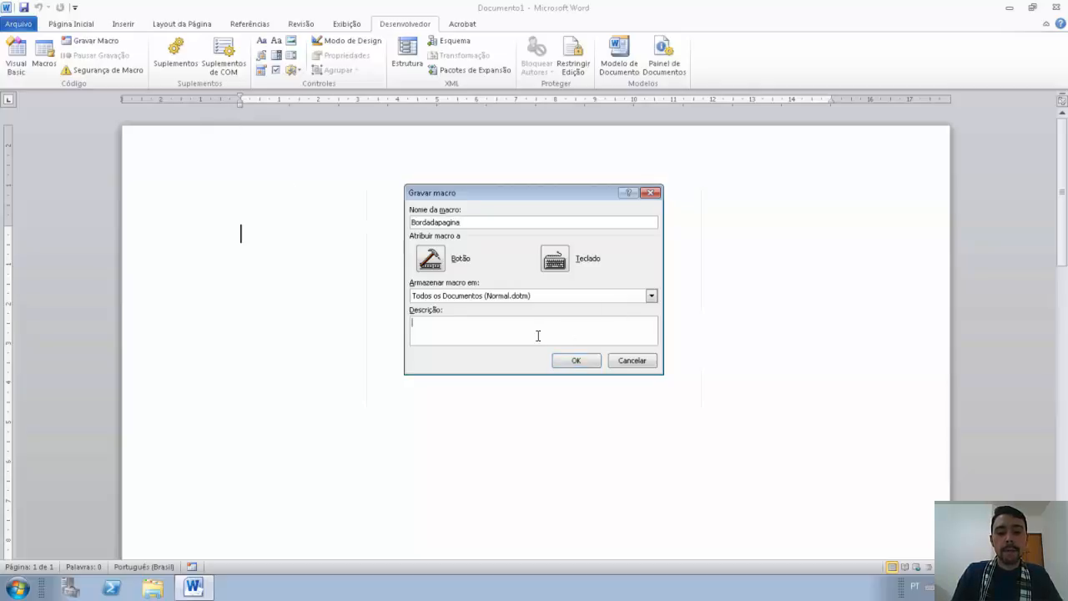
{"action": "type", "text": "Borda na página"}
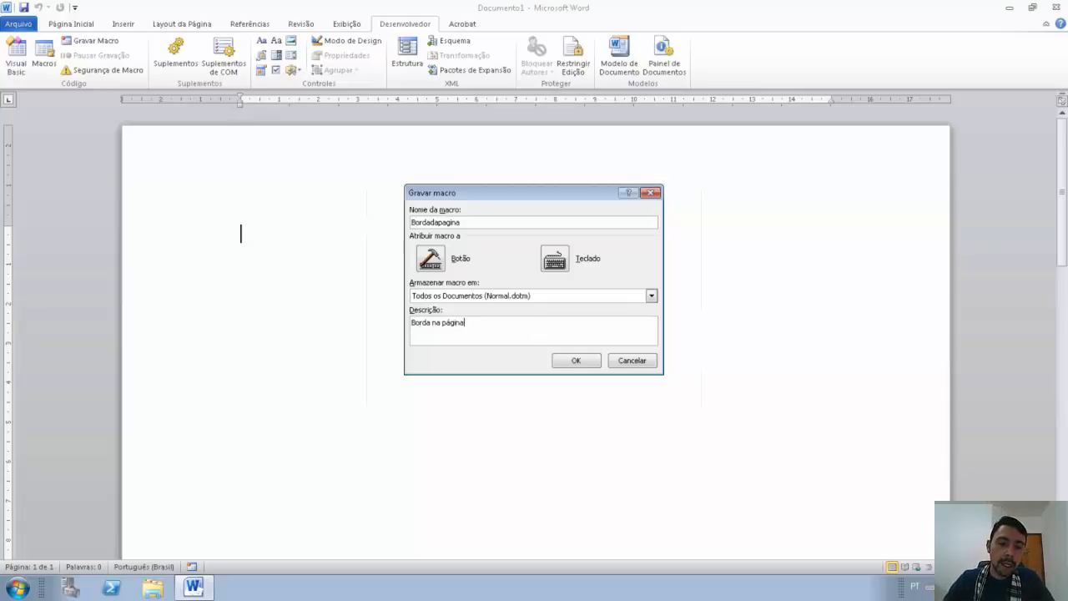
{"action": "left_click", "coordinate": [575, 361]}
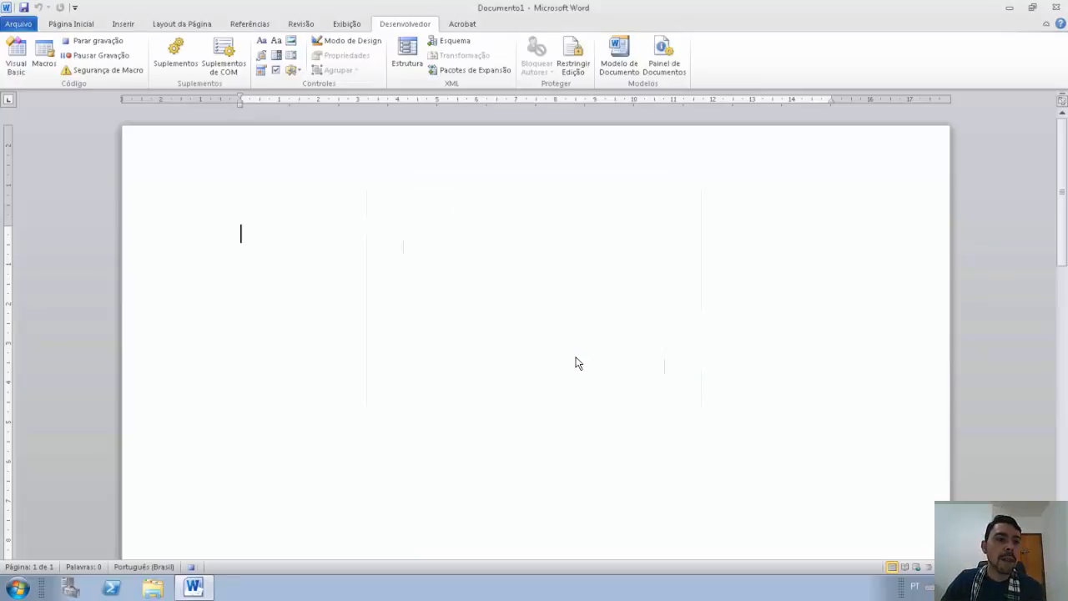
Step: Open the Page Border settings of the Borders and Shading dialog
{"action": "left_click", "coordinate": [72, 25]}
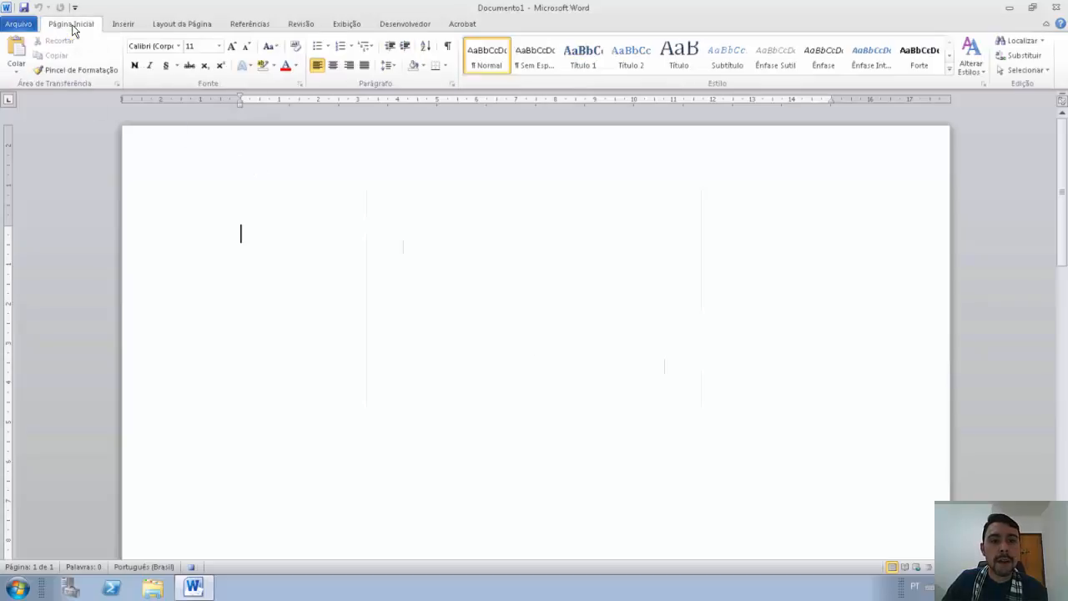
{"action": "left_click", "coordinate": [446, 66]}
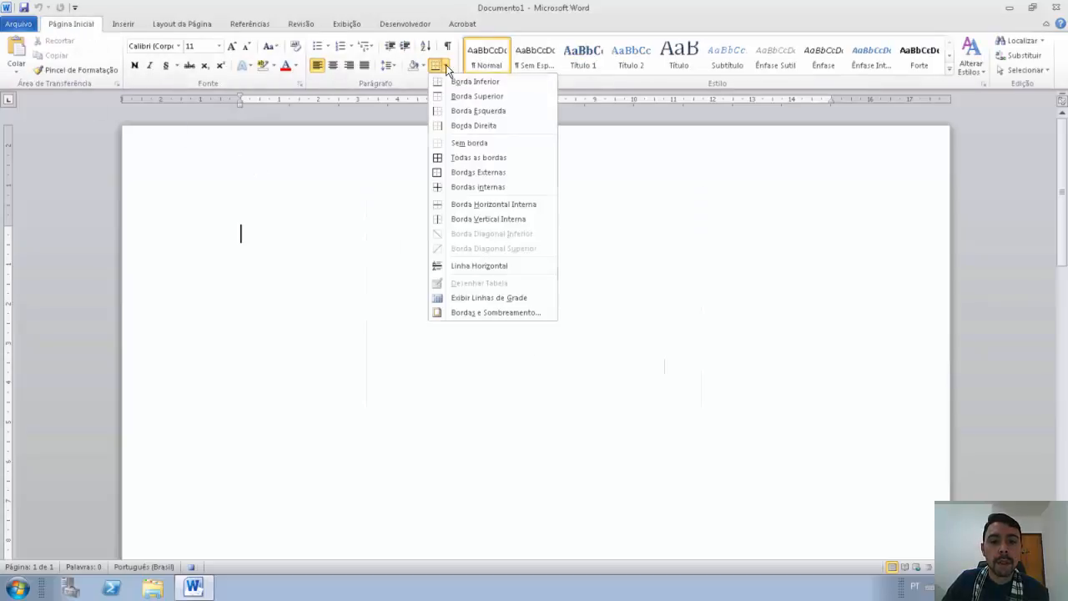
{"action": "left_click", "coordinate": [491, 313]}
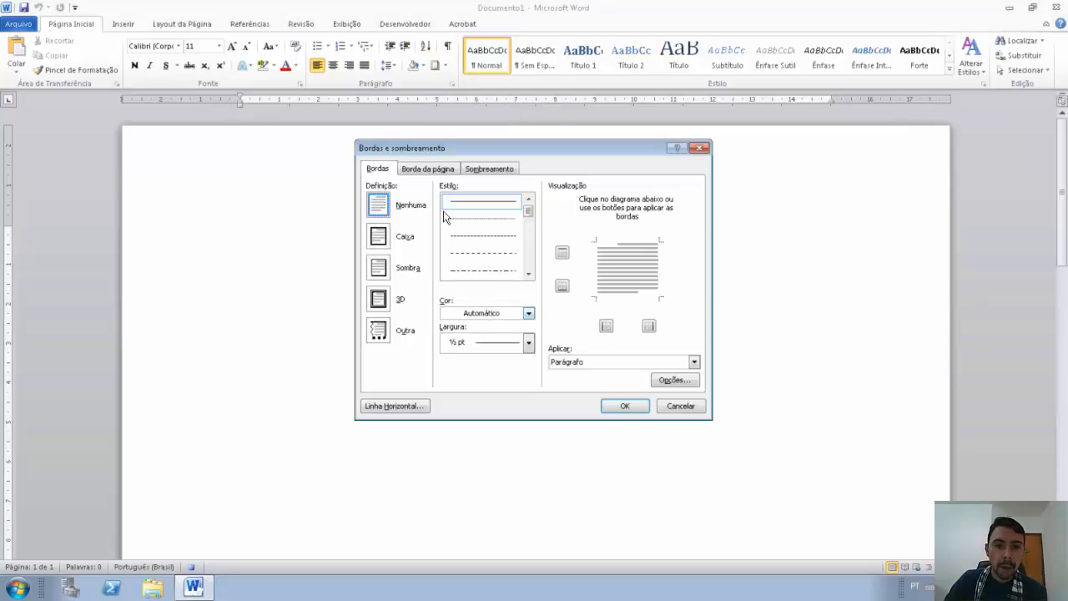
{"action": "left_click", "coordinate": [428, 169]}
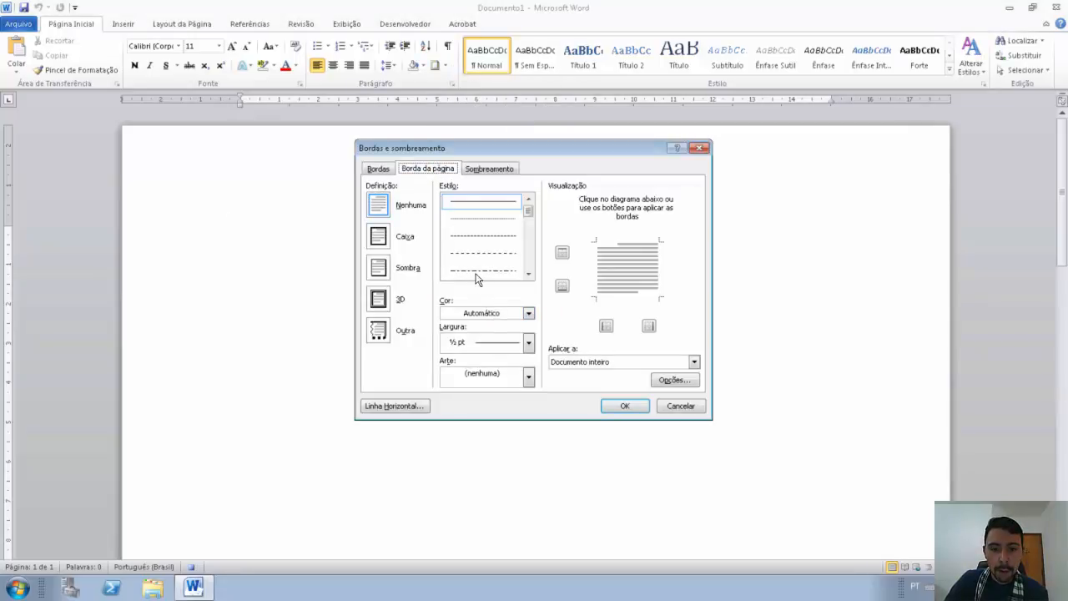
Step: Apply a pencil art box border to the page at 20 pt width
{"action": "left_click", "coordinate": [528, 378]}
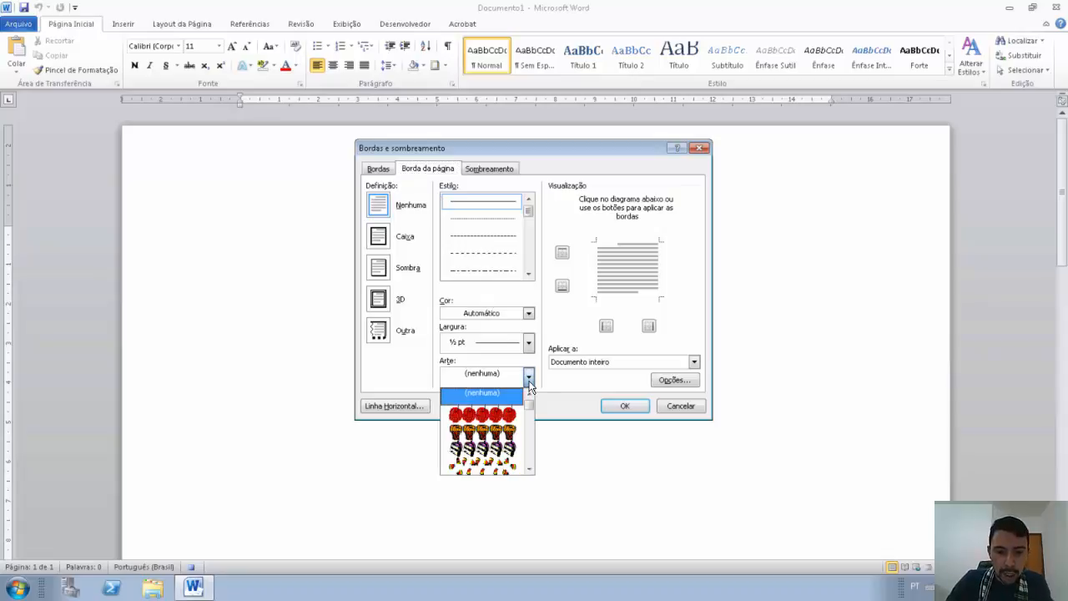
{"action": "scroll", "coordinate": [517, 438], "scroll_direction": "down", "scroll_amount": 4}
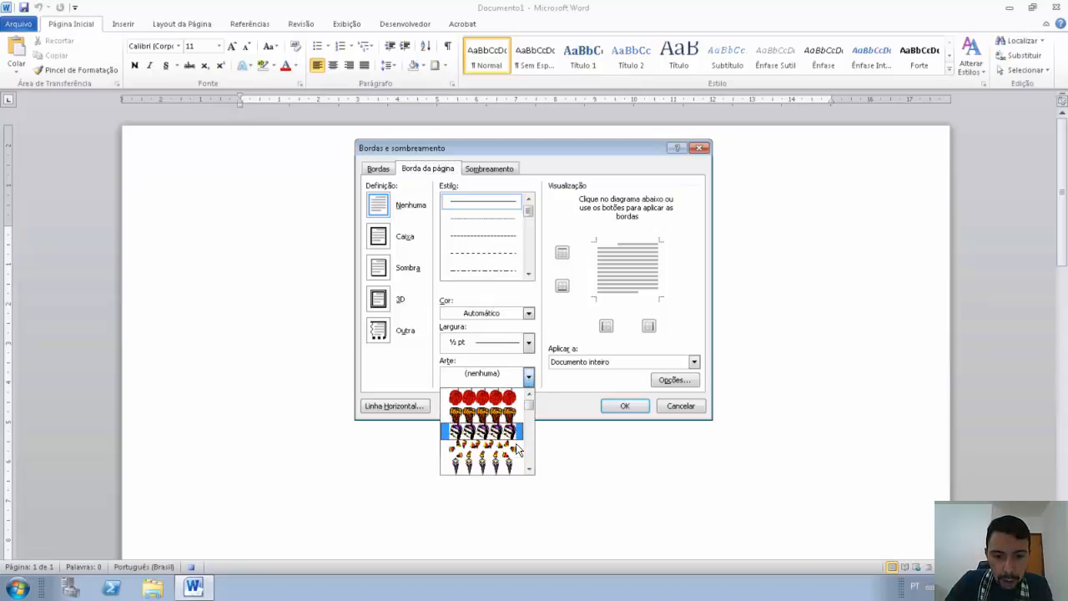
{"action": "scroll", "coordinate": [517, 451], "scroll_direction": "down", "scroll_amount": 8}
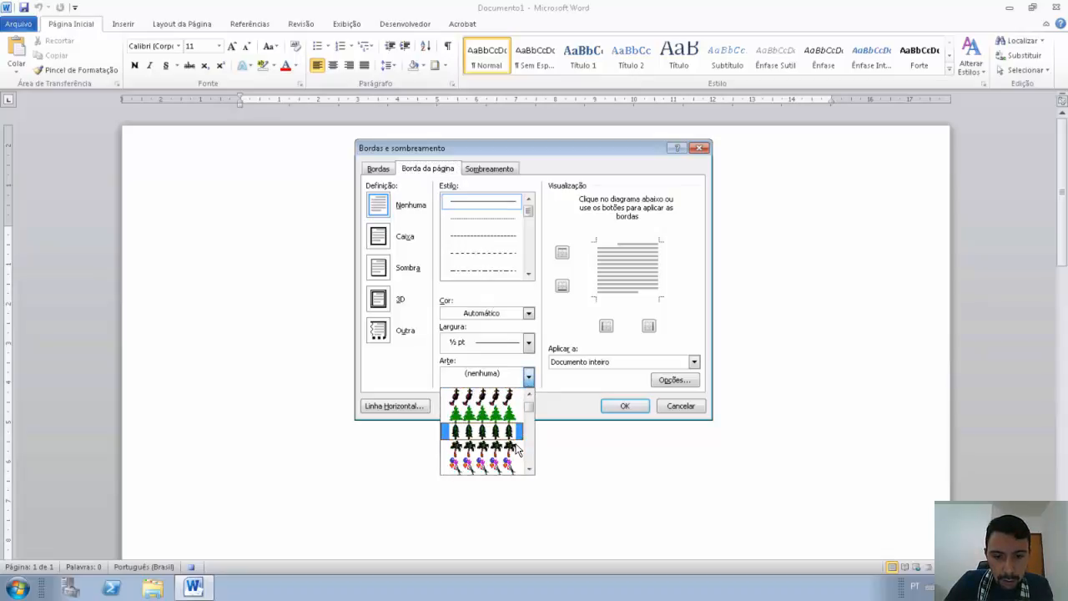
{"action": "scroll", "coordinate": [516, 450], "scroll_direction": "down", "scroll_amount": 8}
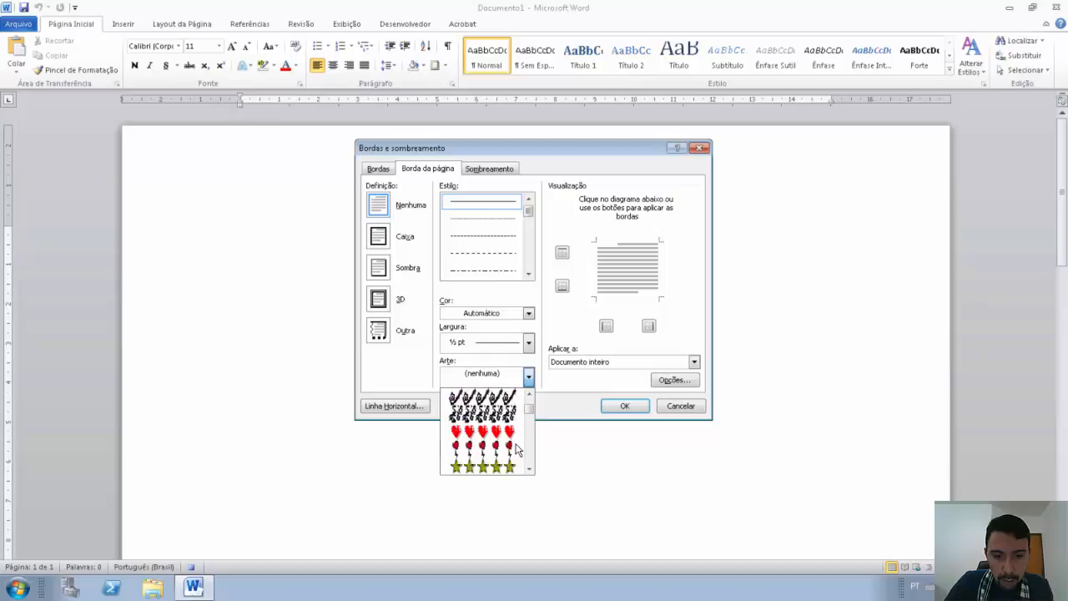
{"action": "scroll", "coordinate": [516, 451], "scroll_direction": "down", "scroll_amount": 8}
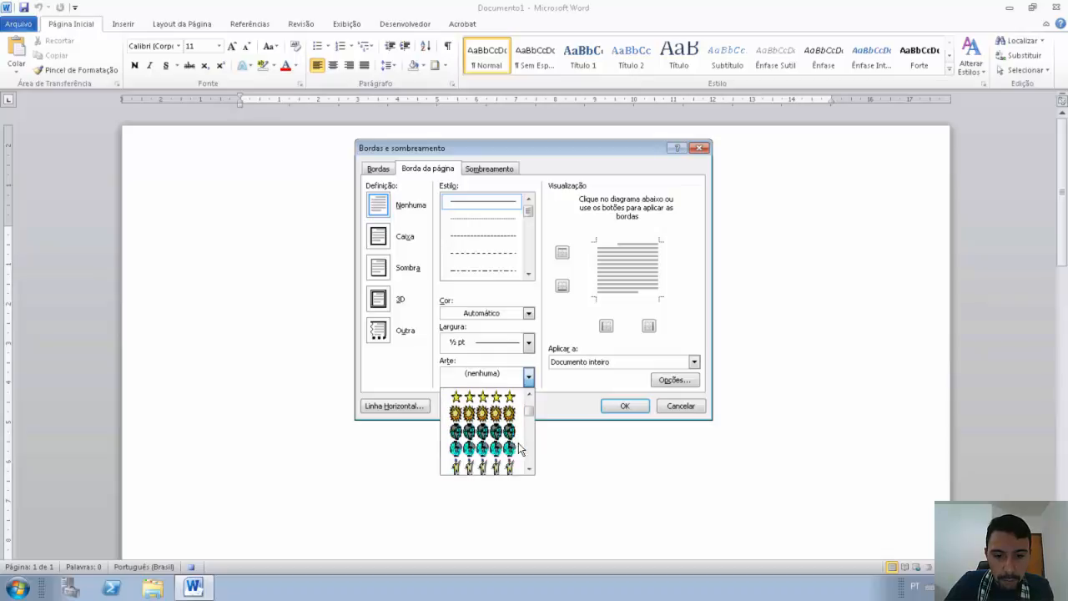
{"action": "scroll", "coordinate": [519, 447], "scroll_direction": "down", "scroll_amount": 3}
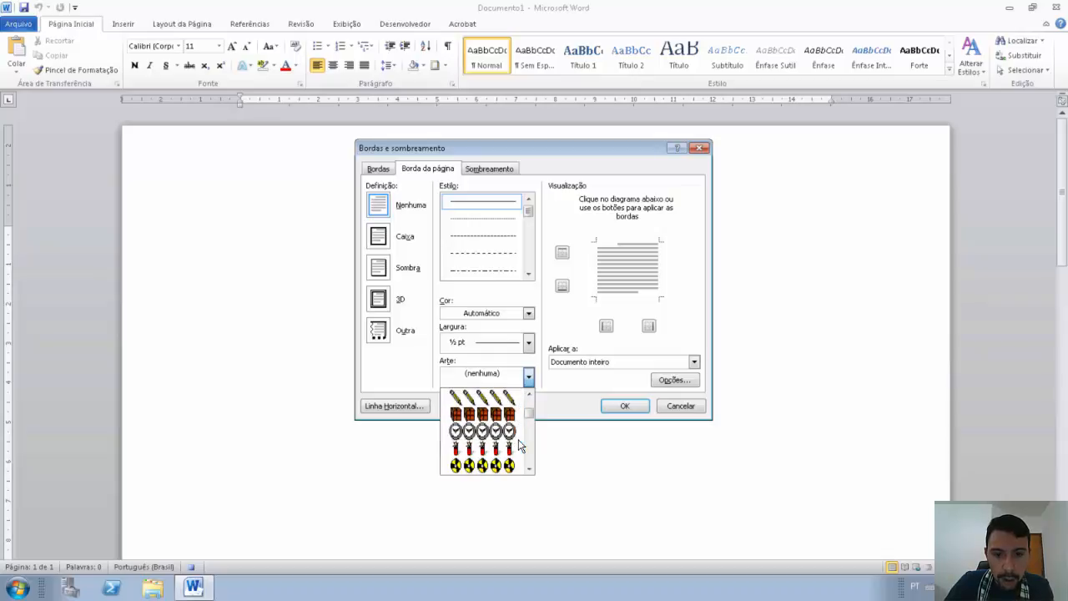
{"action": "left_click", "coordinate": [506, 399]}
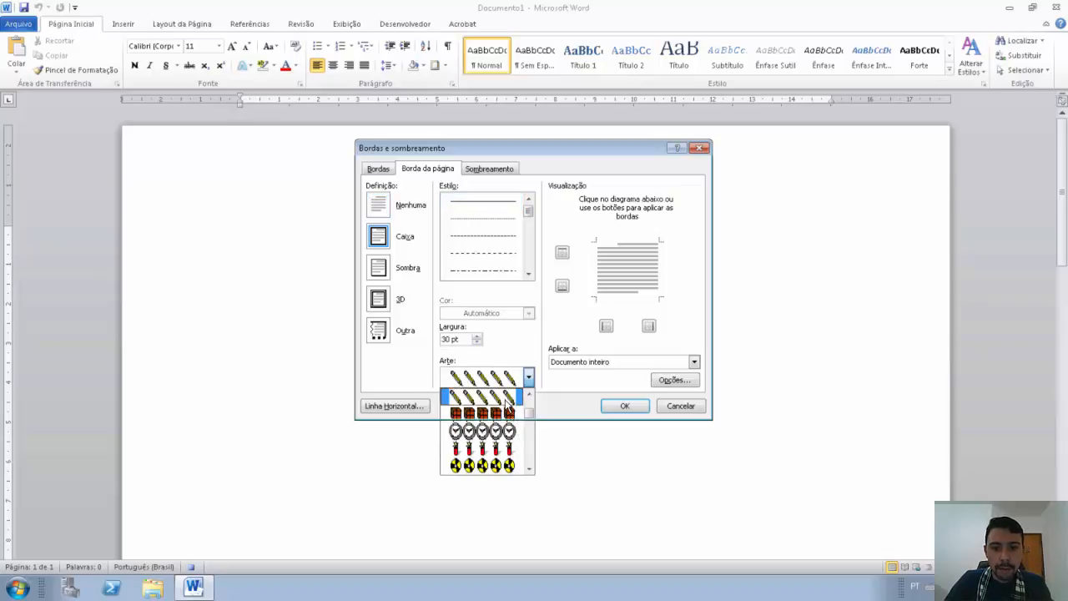
{"action": "left_click", "coordinate": [478, 342]}
{"action": "left_click", "coordinate": [478, 342]}
{"action": "left_click", "coordinate": [477, 342]}
{"action": "left_click", "coordinate": [477, 342]}
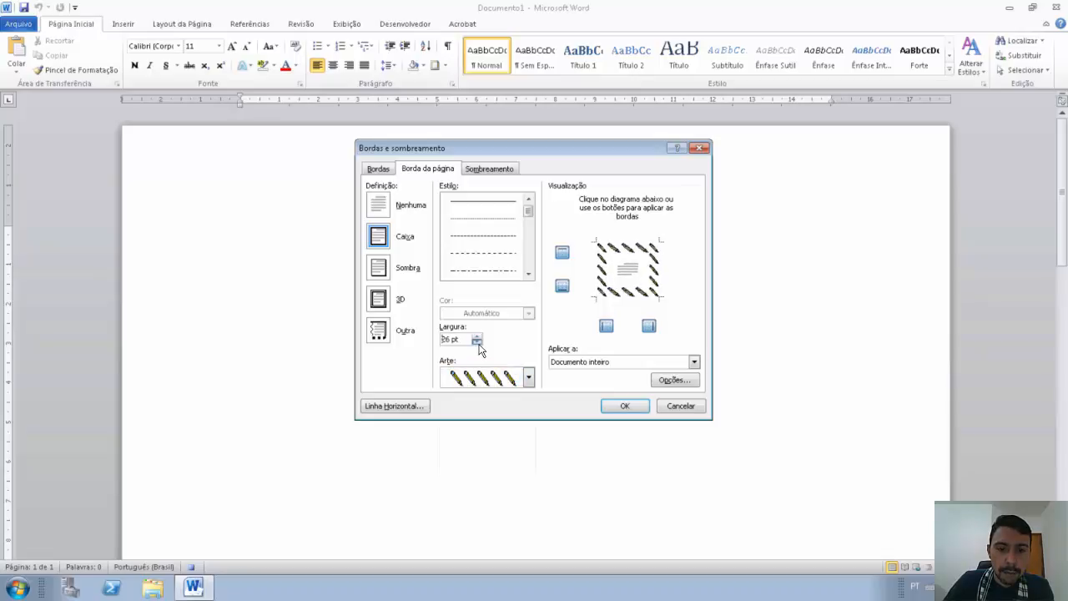
{"action": "left_click", "coordinate": [477, 342]}
{"action": "left_click", "coordinate": [477, 342]}
{"action": "left_click", "coordinate": [477, 342]}
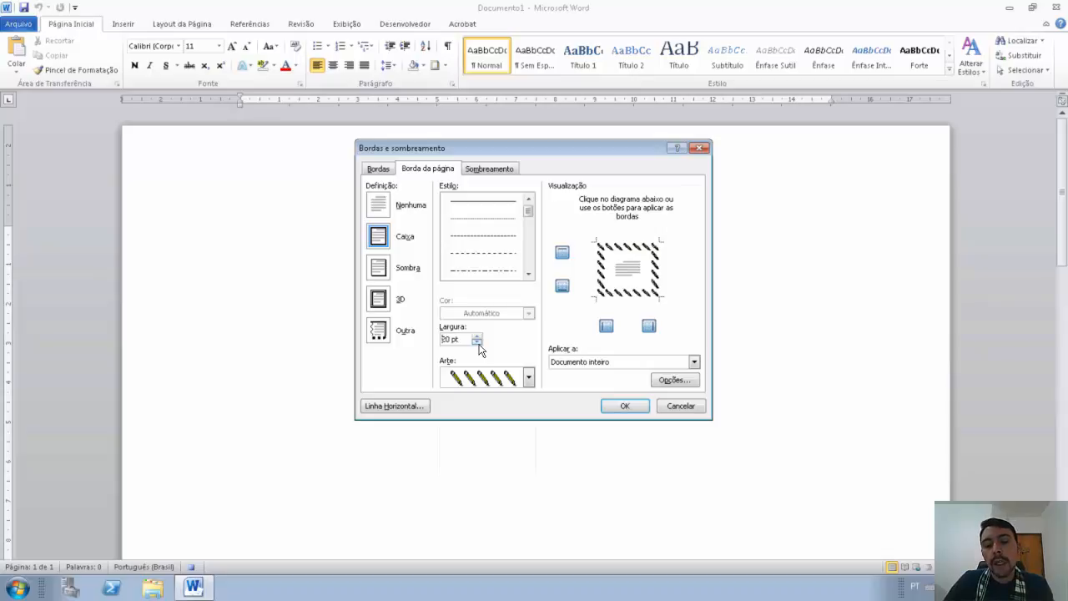
{"action": "left_click", "coordinate": [622, 407]}
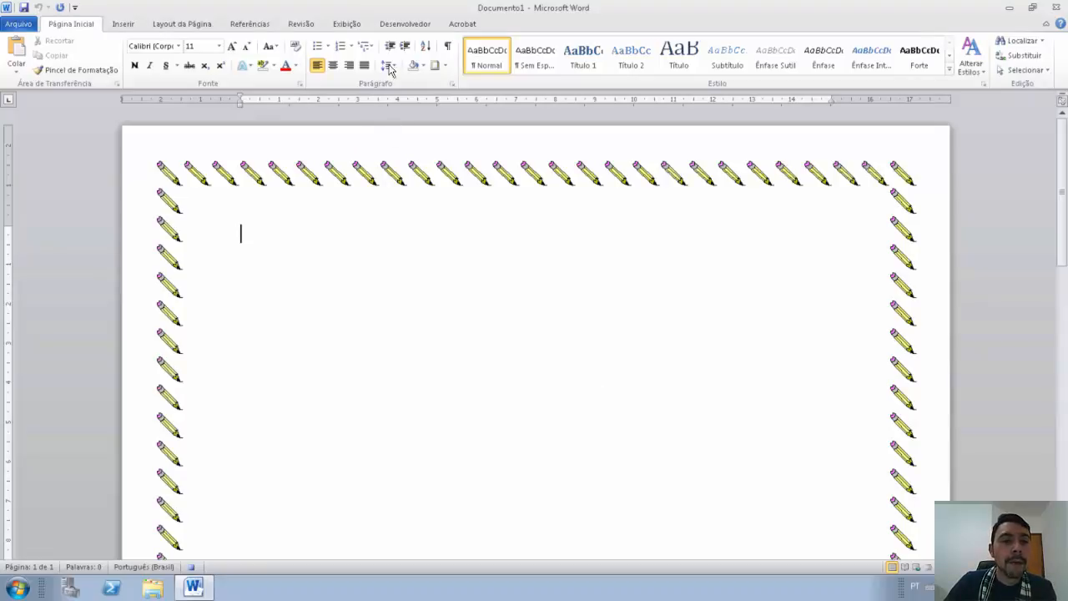
Step: Stop recording Bordadapagina, discard the document, and relaunch Word with a blank document
{"action": "left_click", "coordinate": [403, 26]}
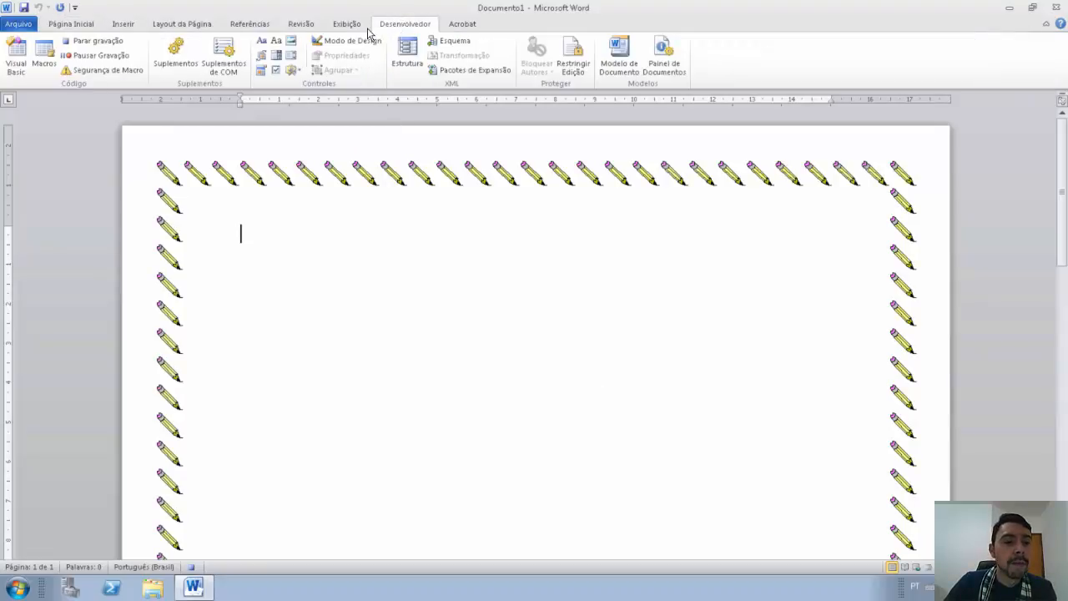
{"action": "left_click", "coordinate": [101, 46]}
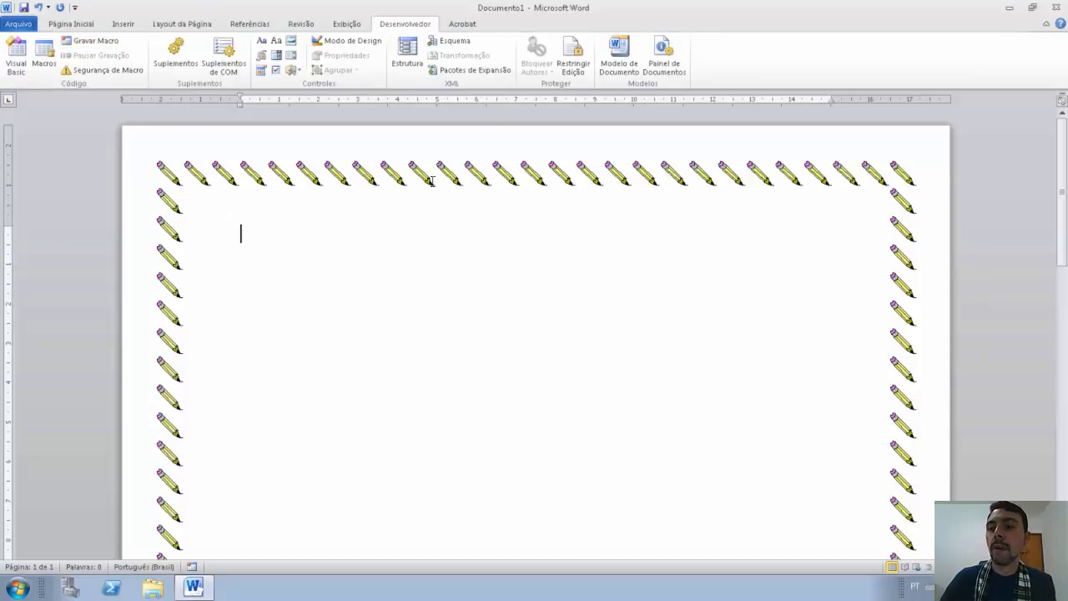
{"action": "left_click", "coordinate": [1055, 7]}
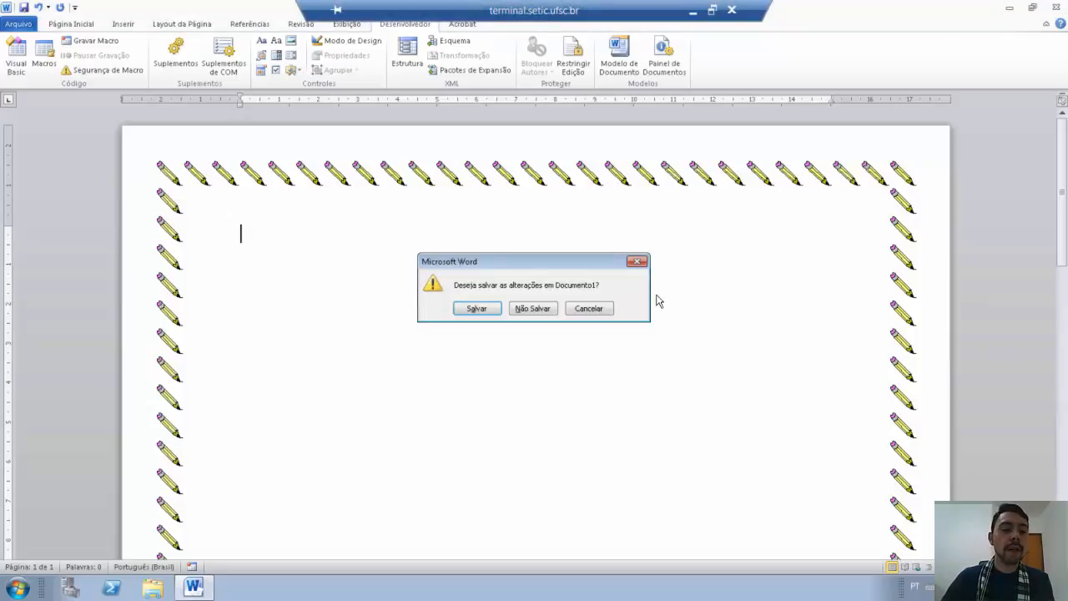
{"action": "left_click", "coordinate": [532, 309]}
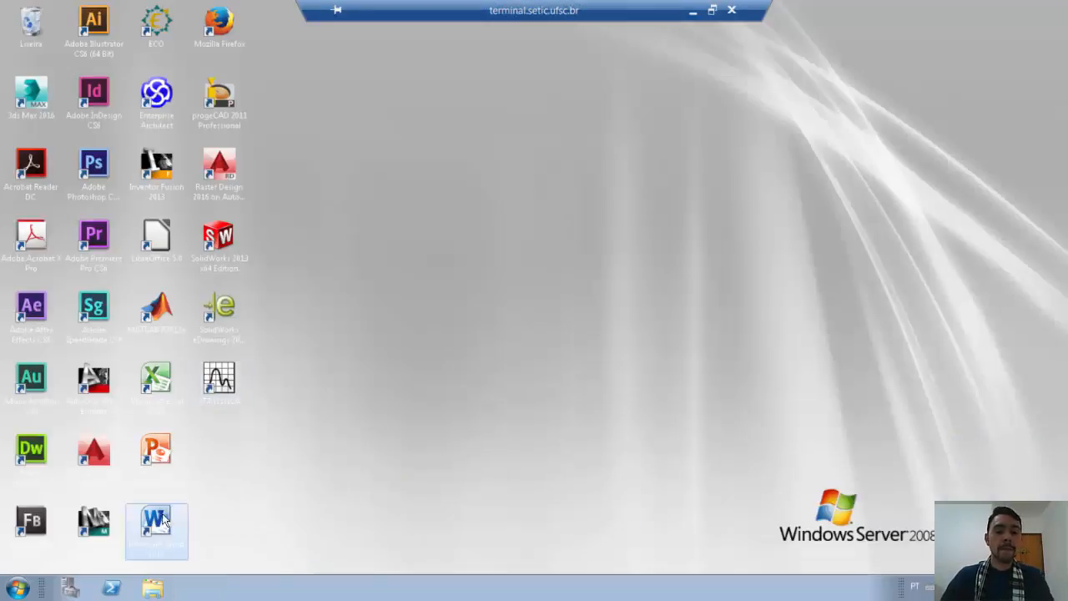
{"action": "double_click", "coordinate": [157, 525]}
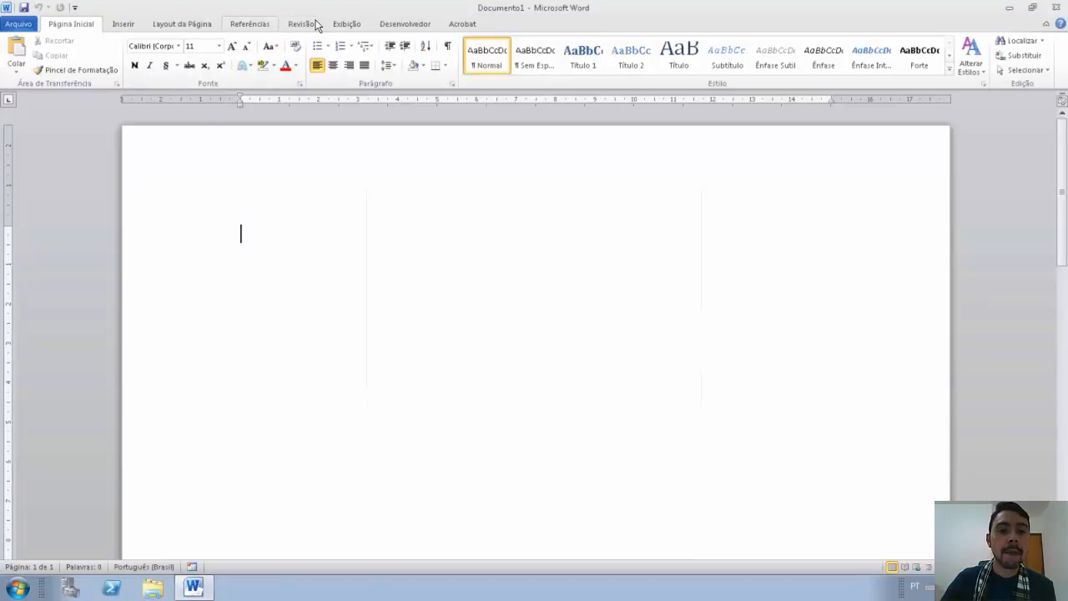
Step: Run the Bordadapagina macro to add the pencil page border
{"action": "left_click", "coordinate": [391, 25]}
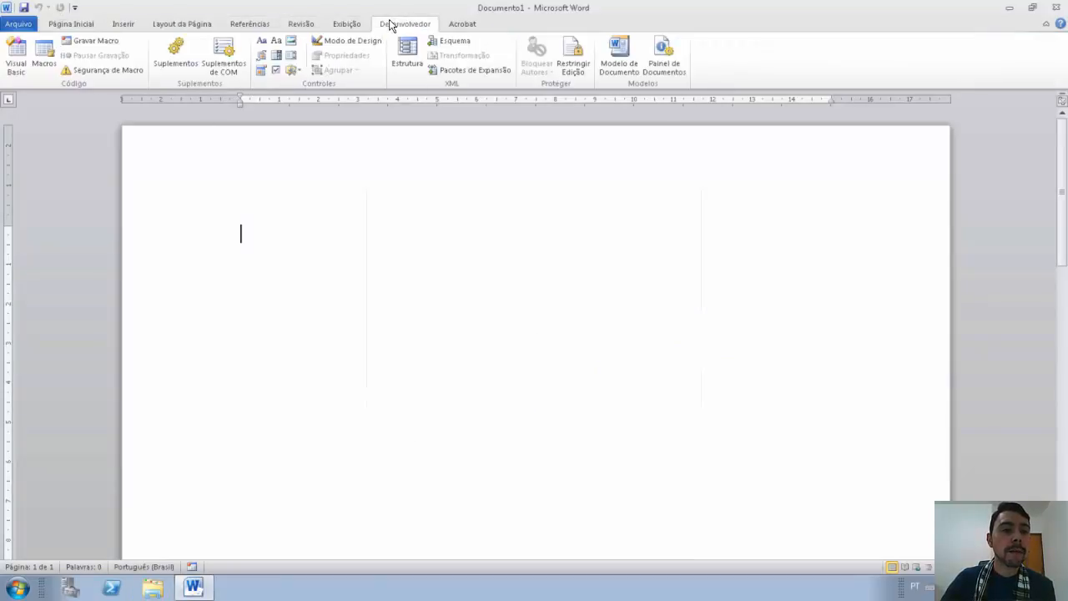
{"action": "left_click", "coordinate": [42, 56]}
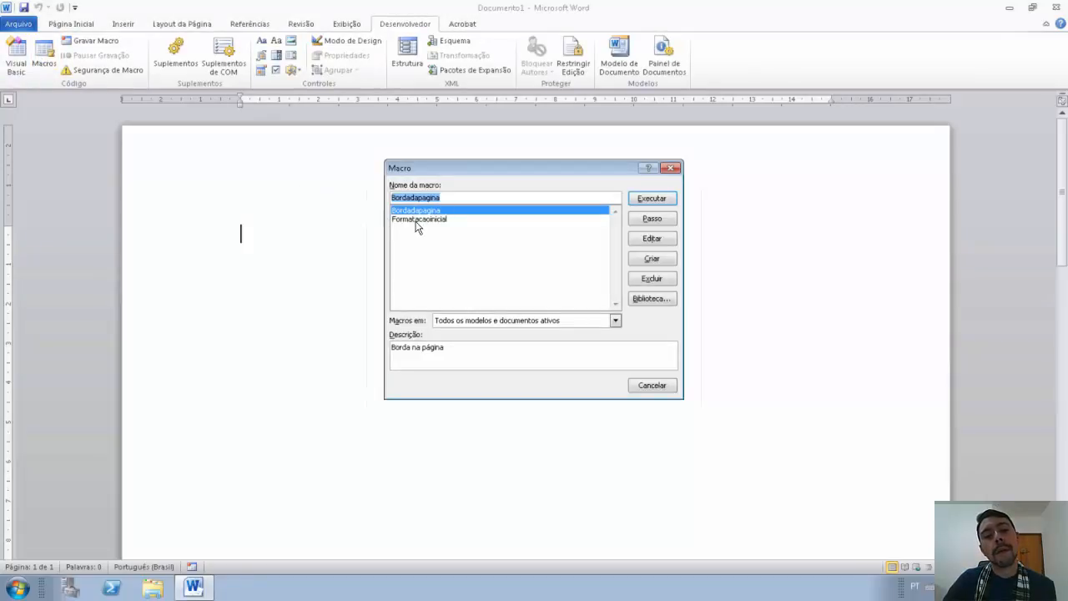
{"action": "left_click", "coordinate": [650, 198]}
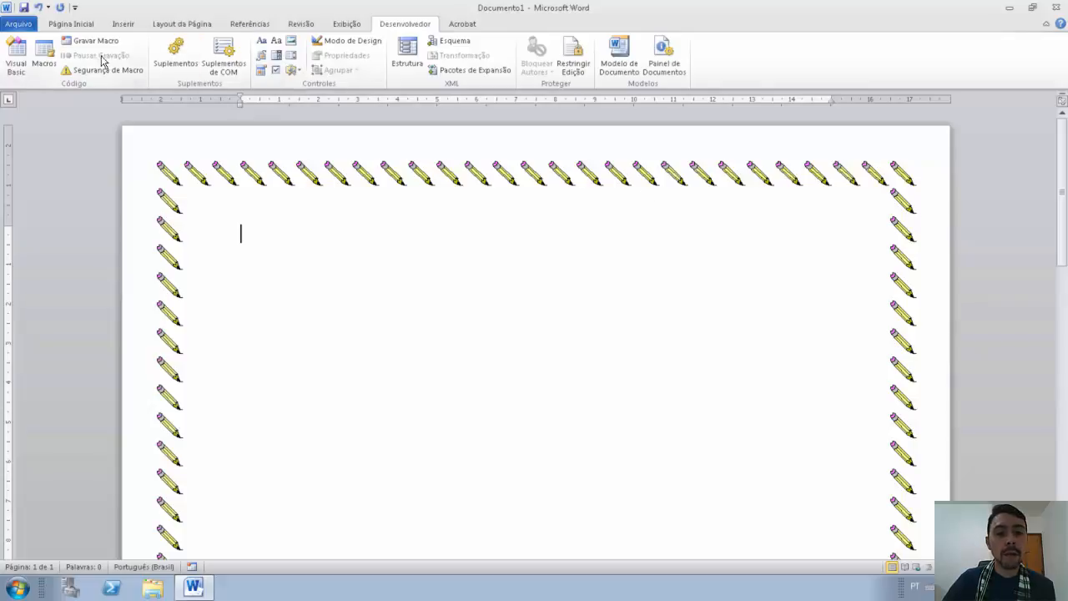
Step: Run the Formatacaoinicial macro and review the formatted filler text from the top
{"action": "left_click", "coordinate": [52, 58]}
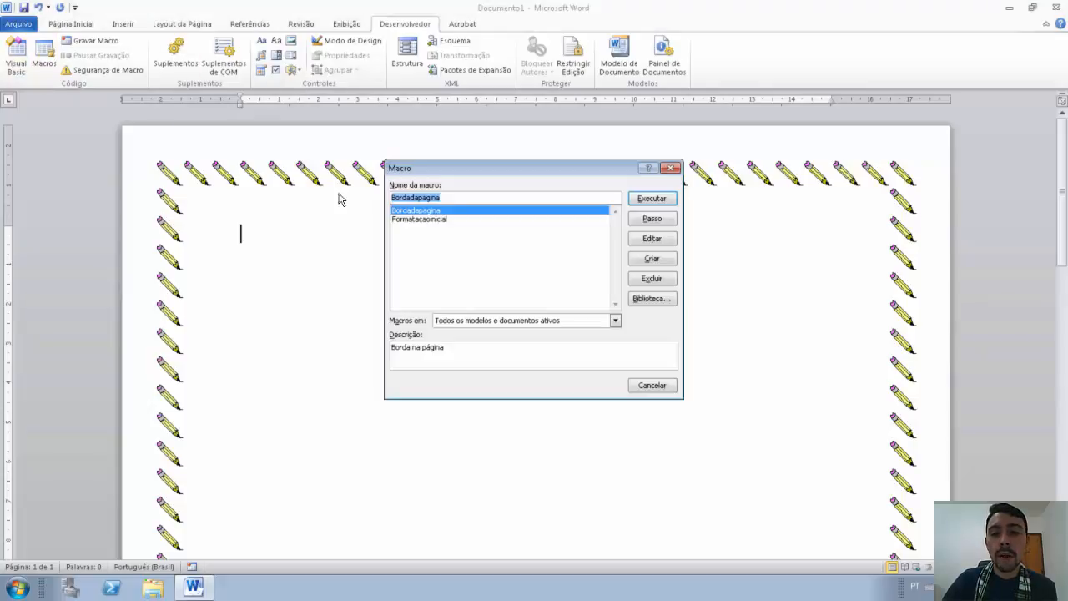
{"action": "left_click", "coordinate": [433, 219]}
{"action": "left_click", "coordinate": [651, 198]}
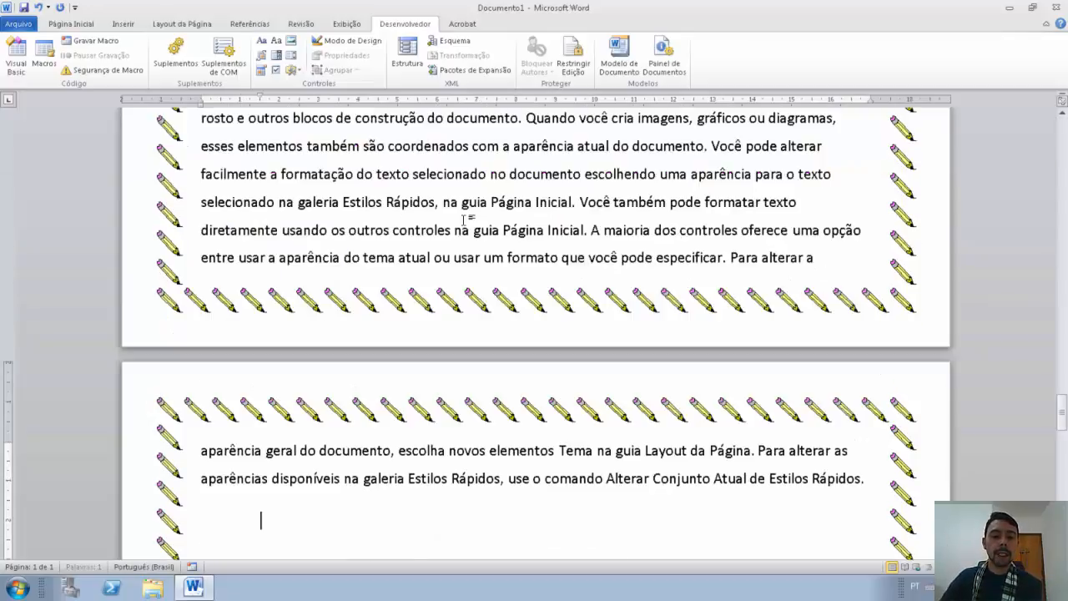
{"action": "scroll", "coordinate": [547, 373], "scroll_direction": "up", "scroll_amount": 12}
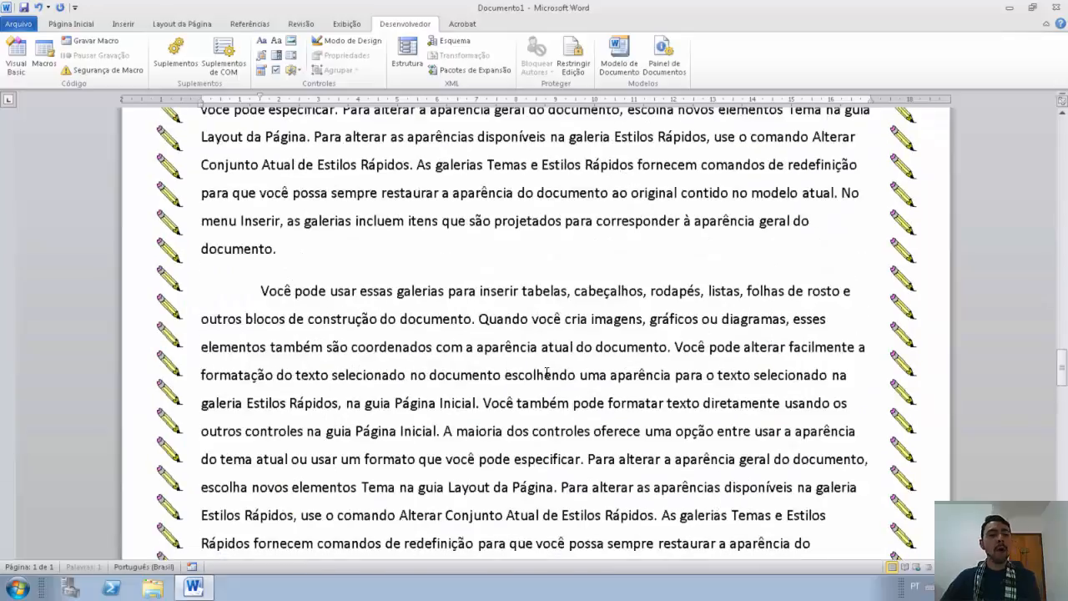
{"action": "scroll", "coordinate": [546, 372], "scroll_direction": "up", "scroll_amount": 12}
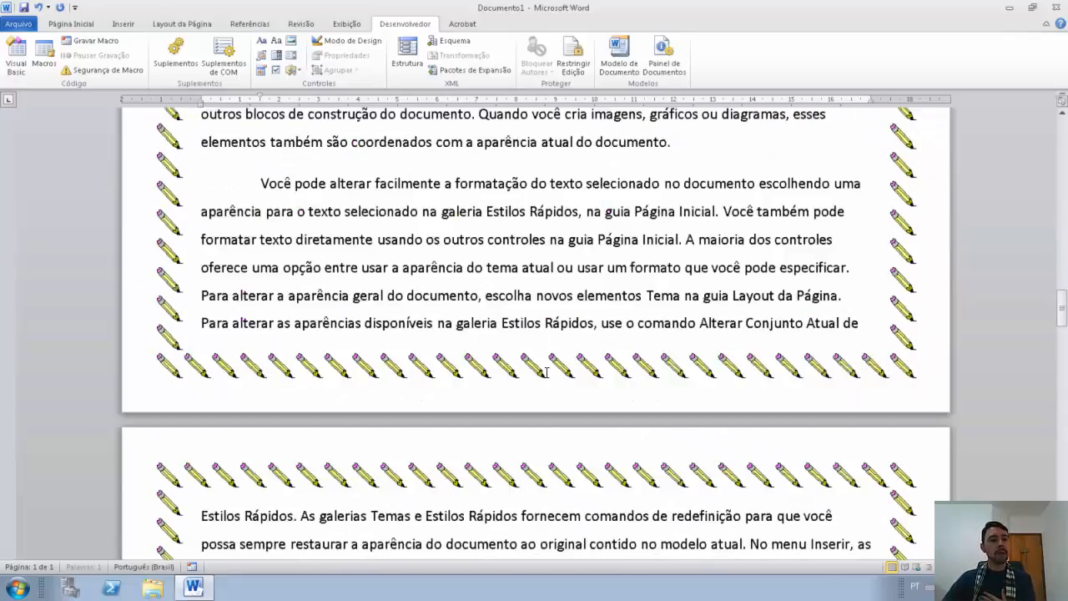
{"action": "scroll", "coordinate": [547, 373], "scroll_direction": "up", "scroll_amount": 12}
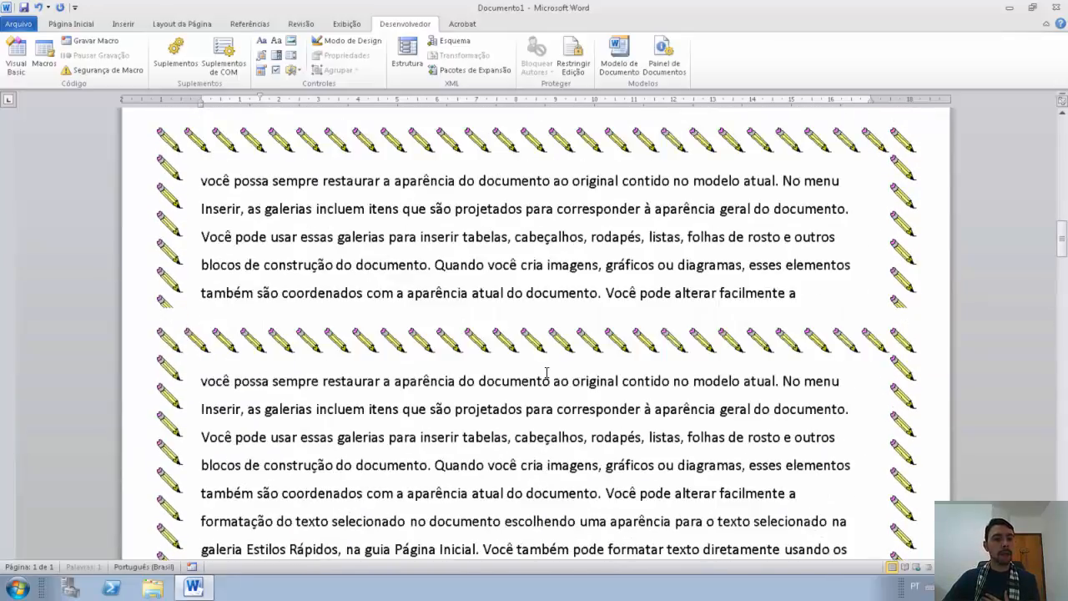
{"action": "scroll", "coordinate": [547, 373], "scroll_direction": "up", "scroll_amount": 3}
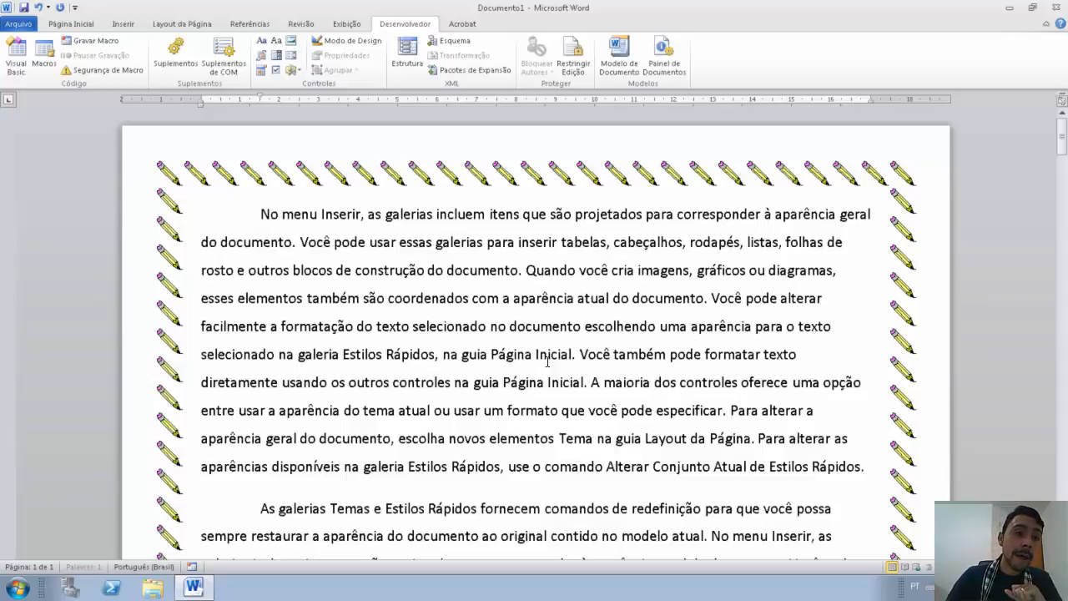
Step: Open the Quick Access Toolbar options and list macros as available commands
{"action": "left_click", "coordinate": [61, 23]}
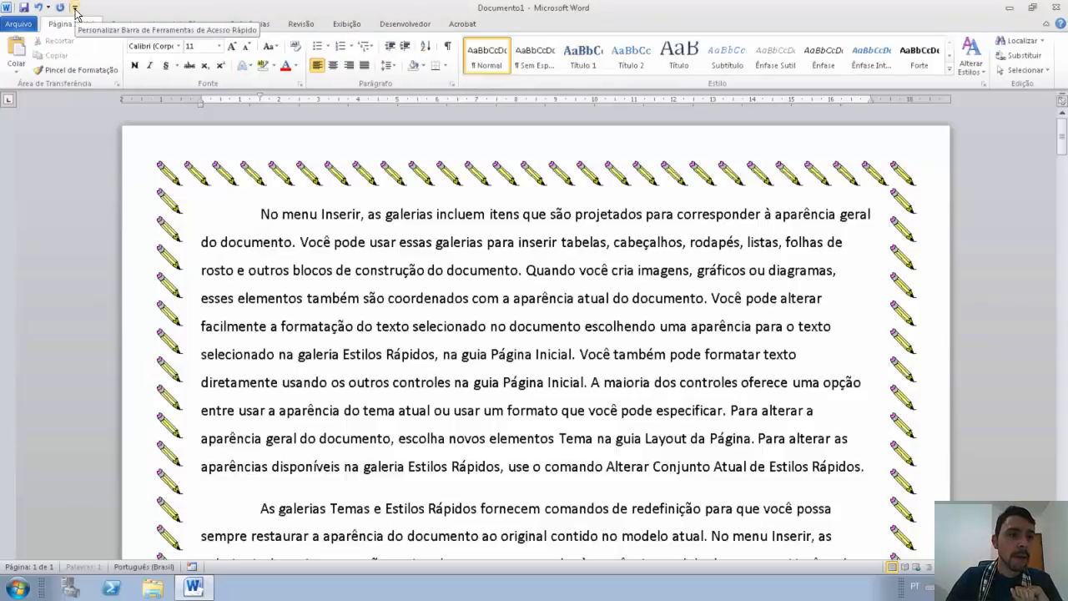
{"action": "left_click", "coordinate": [75, 9]}
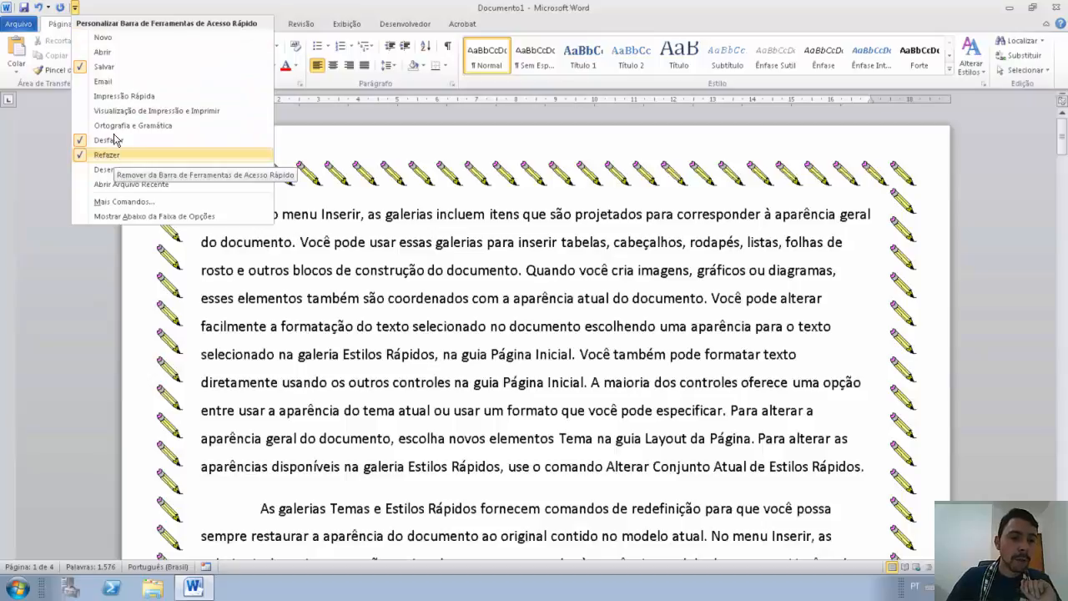
{"action": "left_click", "coordinate": [125, 202]}
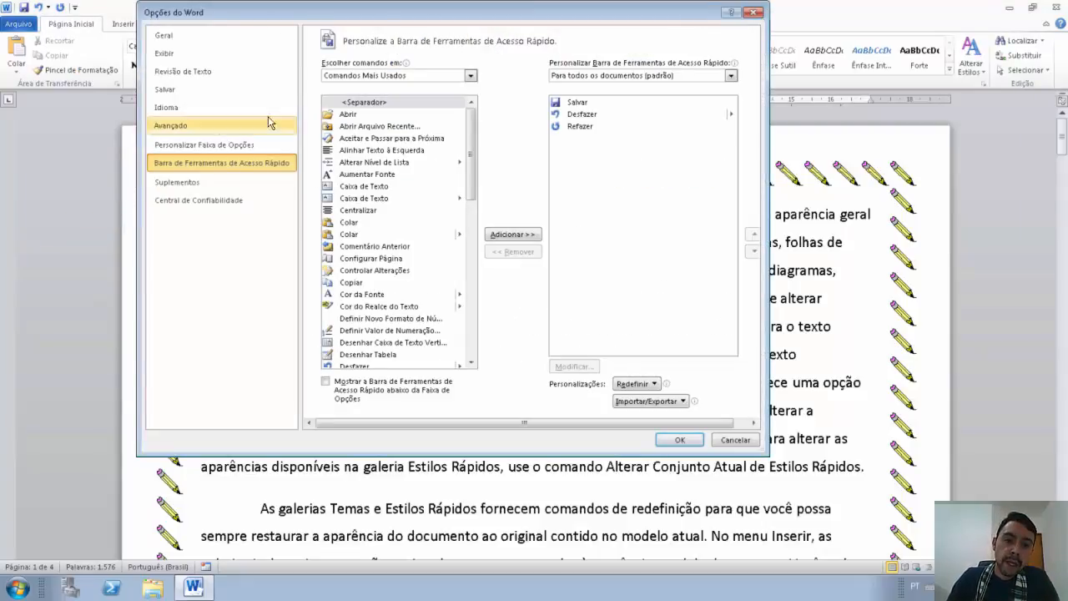
{"action": "mouse_move", "coordinate": [406, 63]}
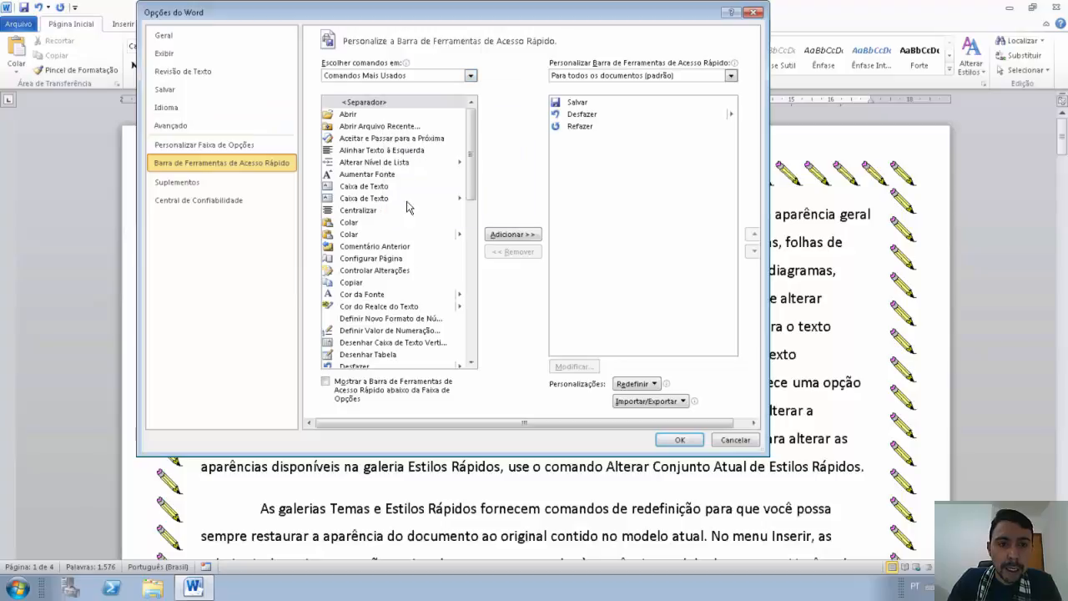
{"action": "left_click", "coordinate": [471, 76]}
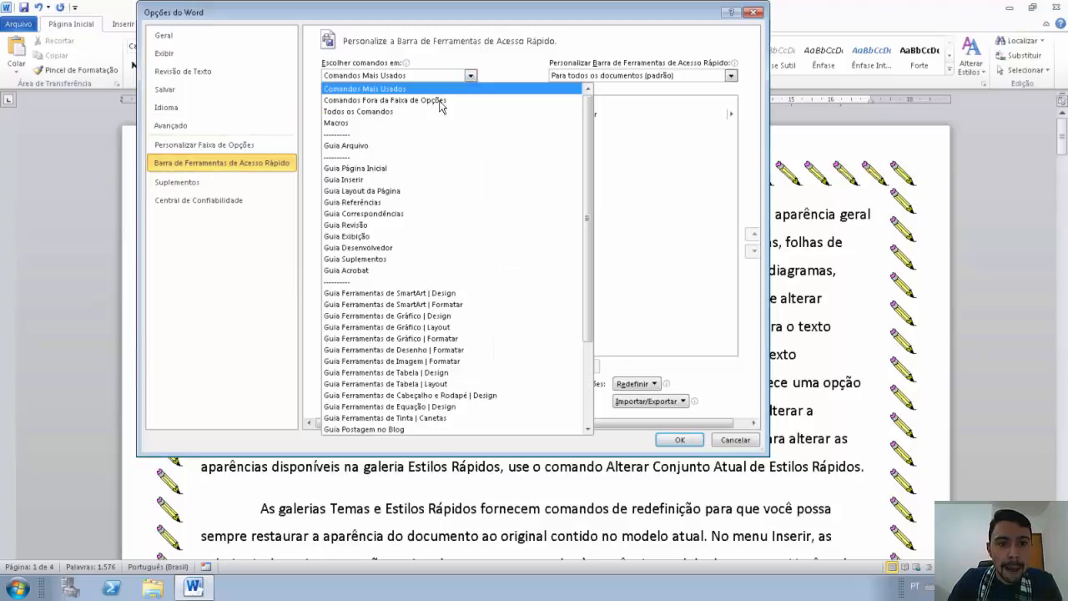
{"action": "left_click", "coordinate": [381, 123]}
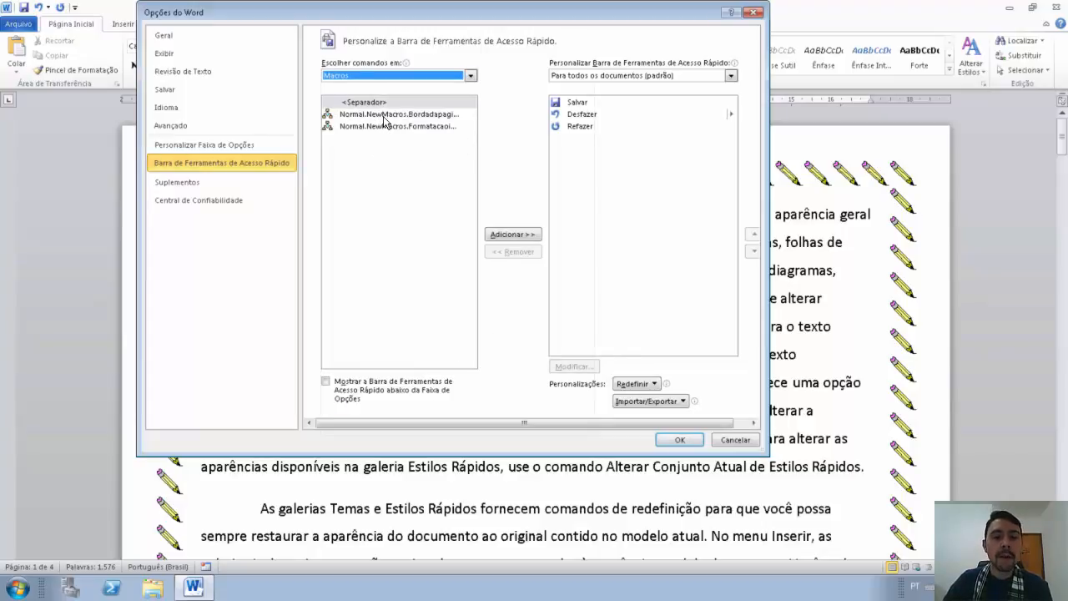
Step: Add Bordadapagina and Formatacaoinicial to the toolbar and modify the Bordadapagina button
{"action": "left_click", "coordinate": [381, 115]}
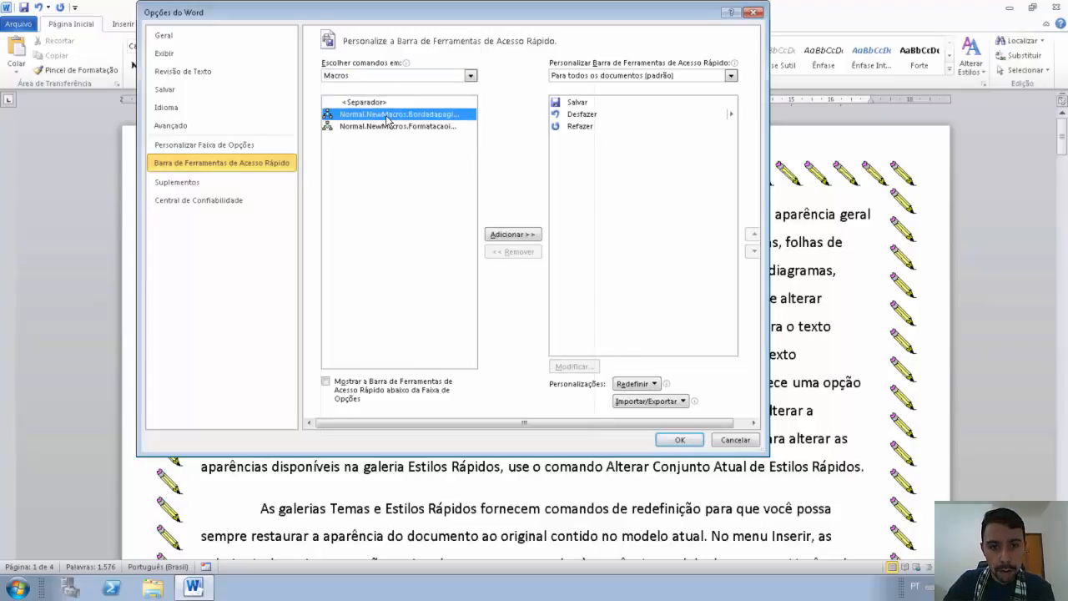
{"action": "left_click", "coordinate": [512, 234]}
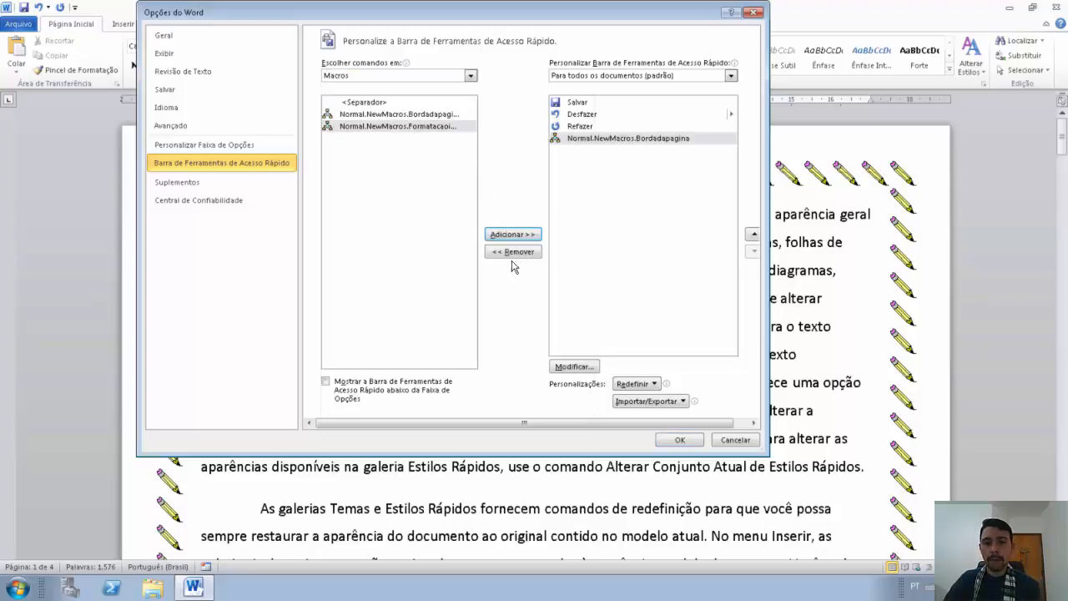
{"action": "left_click", "coordinate": [513, 235]}
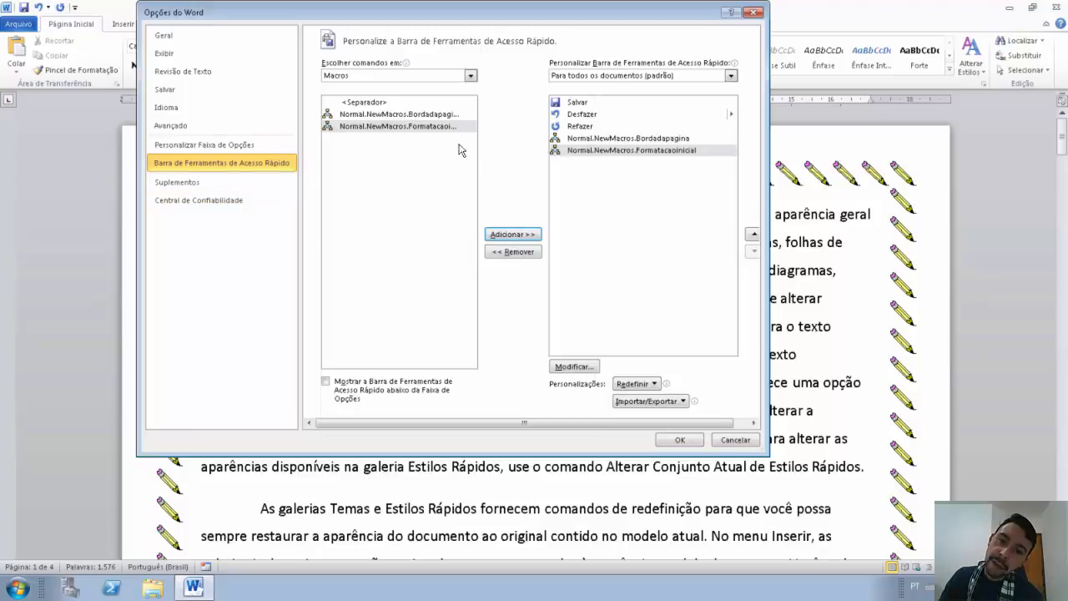
{"action": "left_click", "coordinate": [628, 138]}
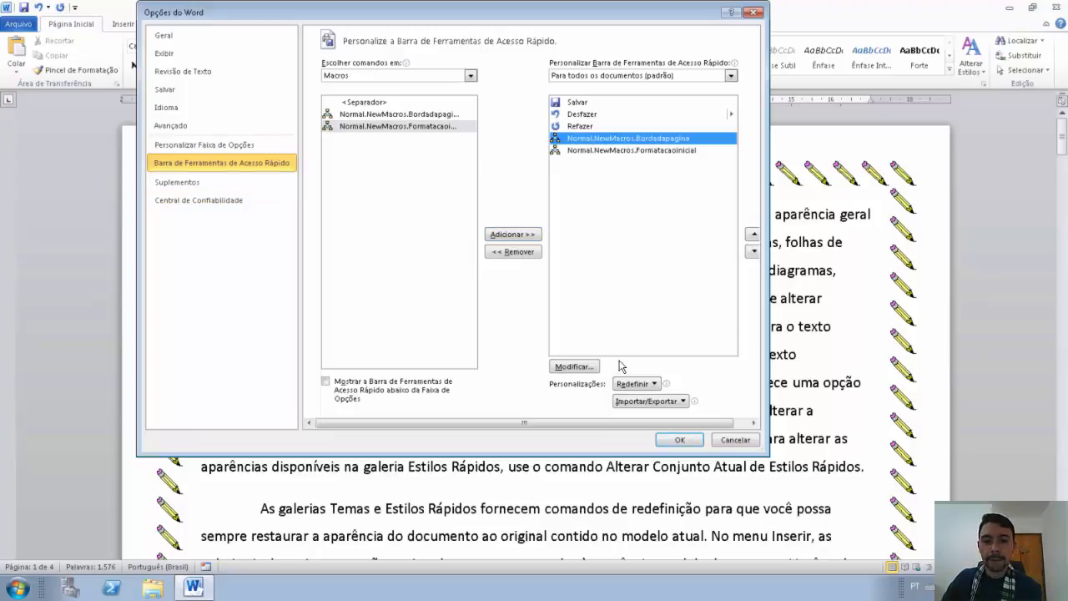
{"action": "left_click", "coordinate": [594, 372]}
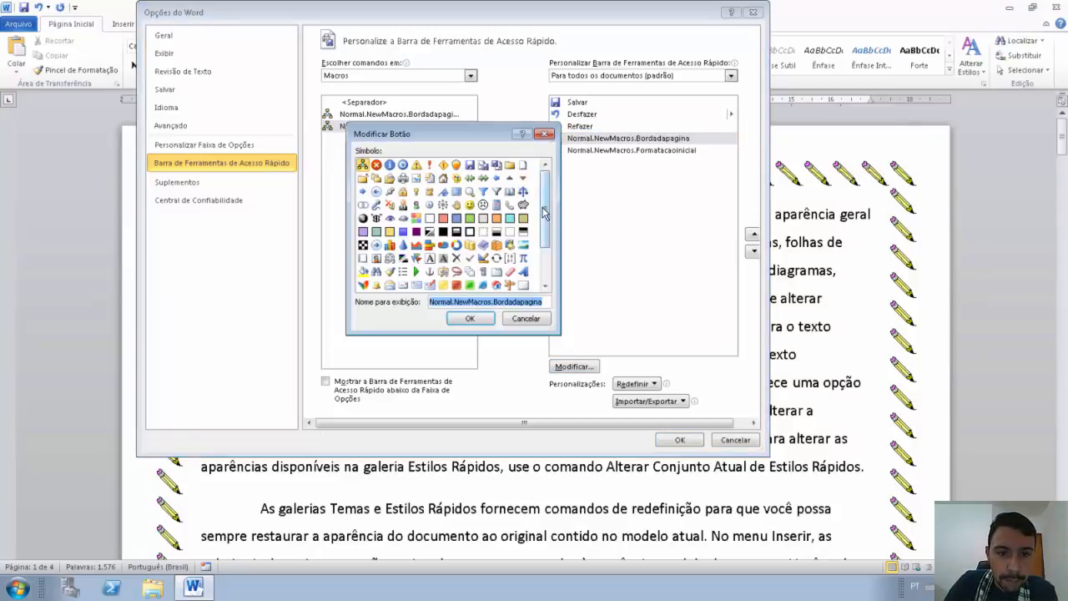
Step: Give the first macro button a blank-square icon and the display name 'Borda da página'
{"action": "left_click", "coordinate": [428, 220]}
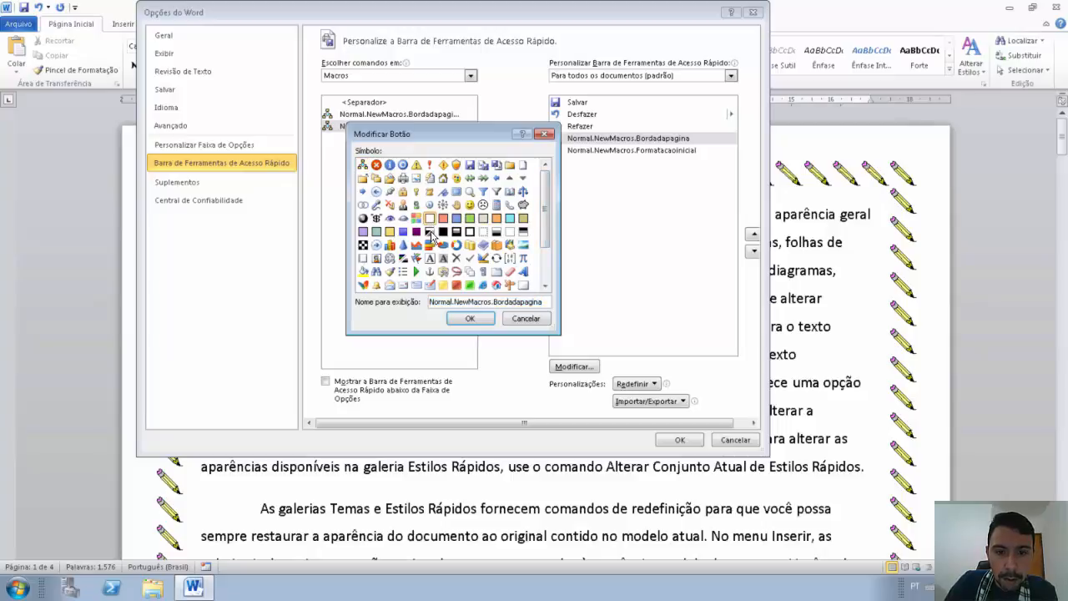
{"action": "double_click", "coordinate": [495, 301]}
{"action": "left_click", "coordinate": [495, 301]}
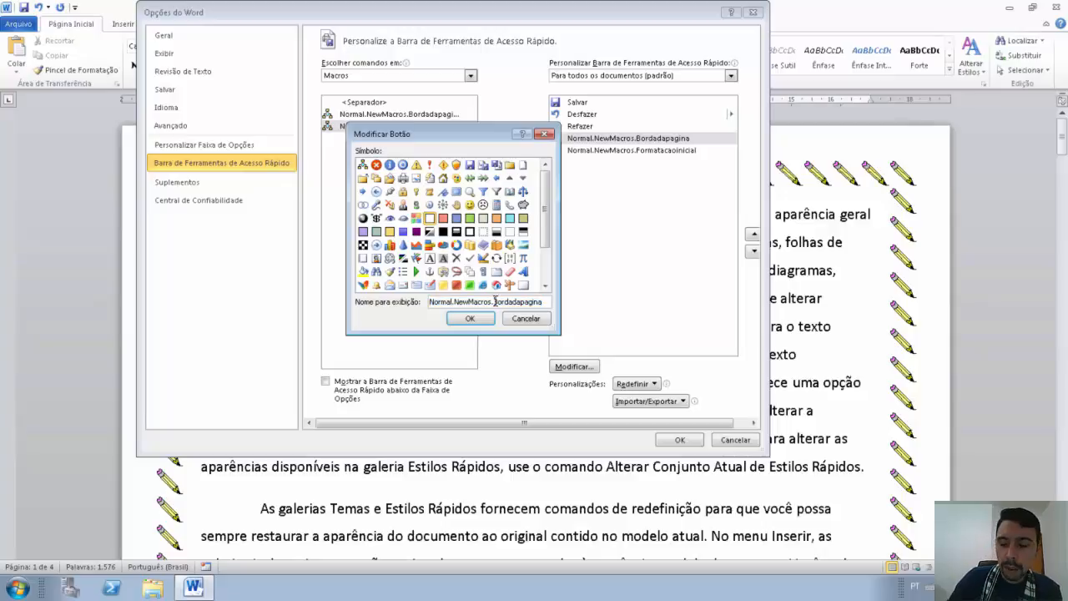
{"action": "double_click", "coordinate": [451, 302]}
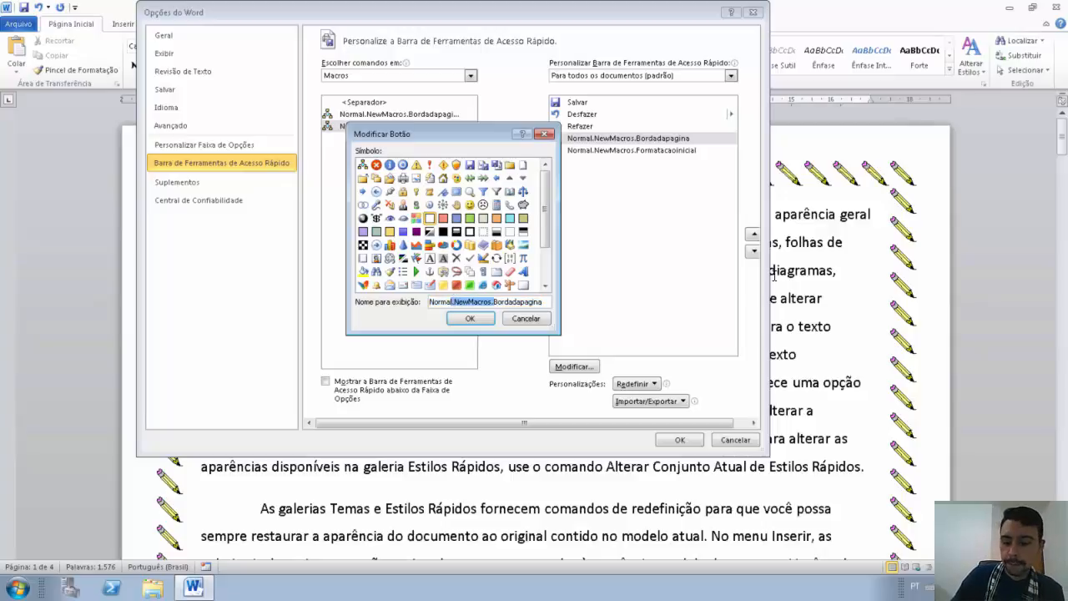
{"action": "key", "text": "BackSpace"}
{"action": "key", "text": "BackSpace"}
{"action": "key", "text": "BackSpace"}
{"action": "key", "text": "BackSpace"}
{"action": "key", "text": "BackSpace"}
{"action": "key", "text": "BackSpace"}
{"action": "key", "text": "BackSpace"}
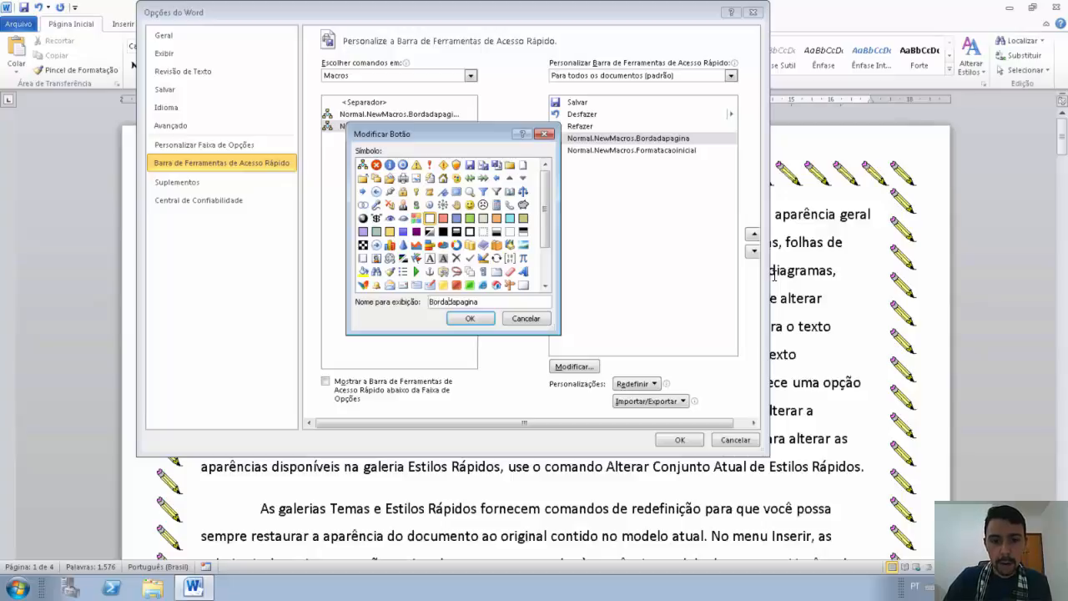
{"action": "left_click", "coordinate": [449, 301]}
{"action": "left_click", "coordinate": [457, 301]}
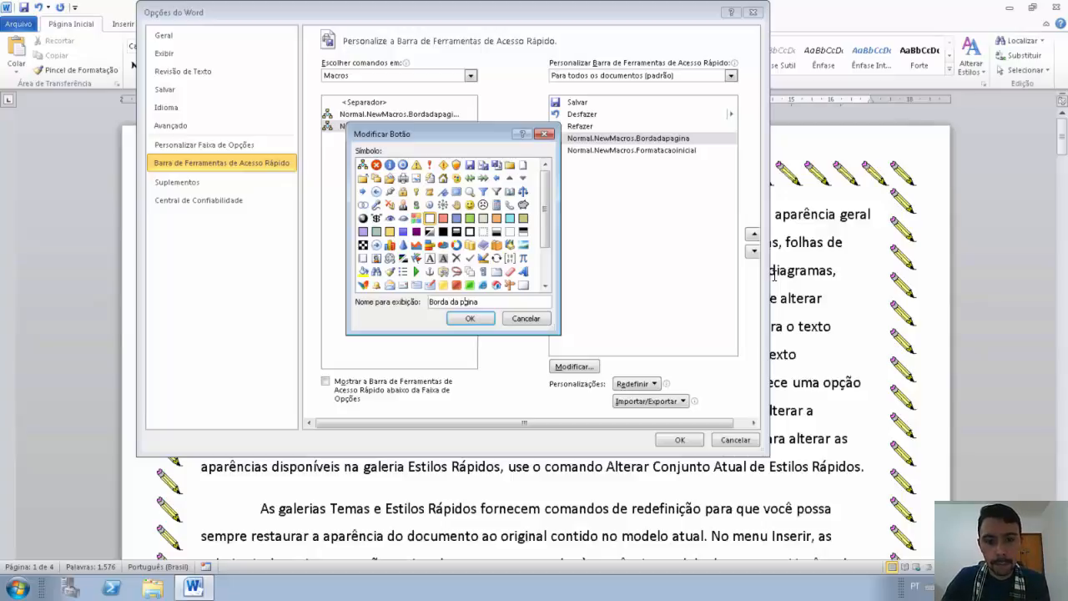
{"action": "type", "text": "á"}
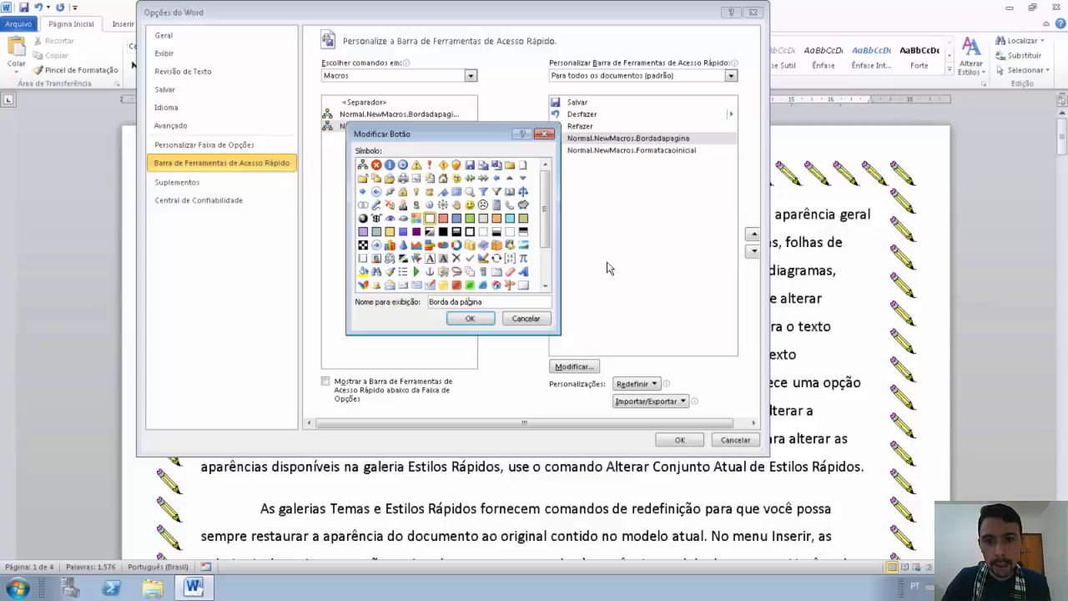
{"action": "left_click", "coordinate": [470, 318]}
Step: Rename the Formatacaoinicial button to 'Formatação inicial' with a new icon, and apply the toolbar changes
{"action": "left_click", "coordinate": [617, 150]}
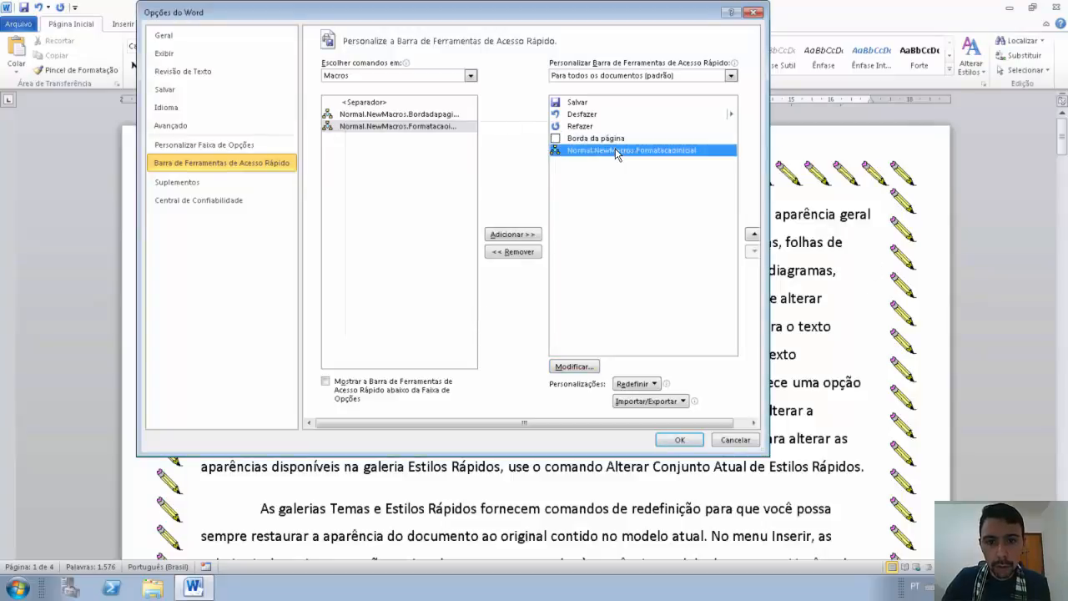
{"action": "left_click", "coordinate": [587, 367]}
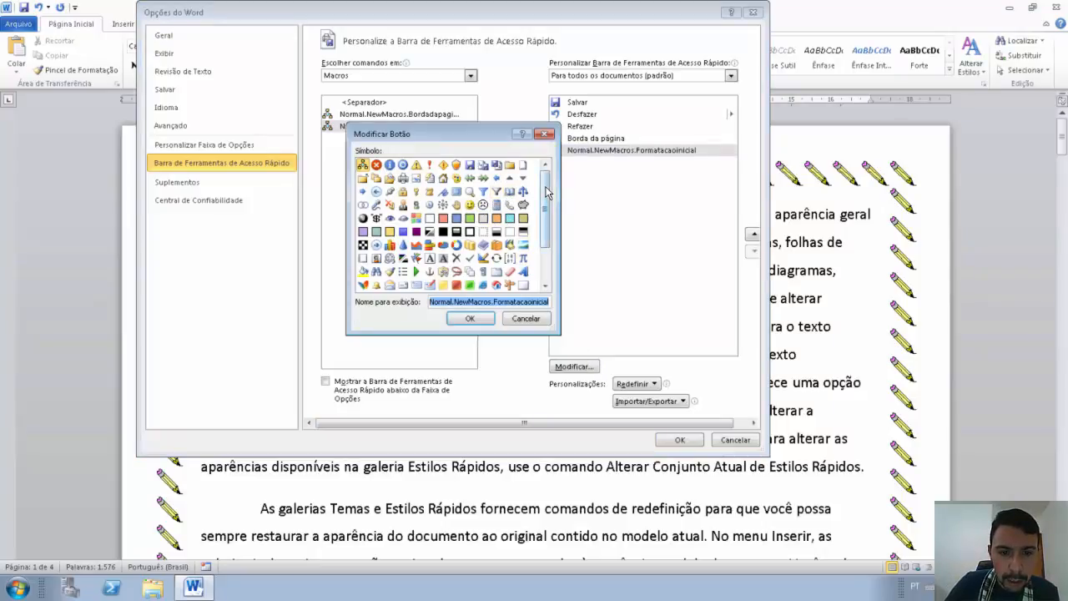
{"action": "mouse_move", "coordinate": [544, 193]}
{"action": "left_mouse_down"}
{"action": "mouse_move", "coordinate": [546, 227]}
{"action": "mouse_move", "coordinate": [546, 192]}
{"action": "left_mouse_up"}
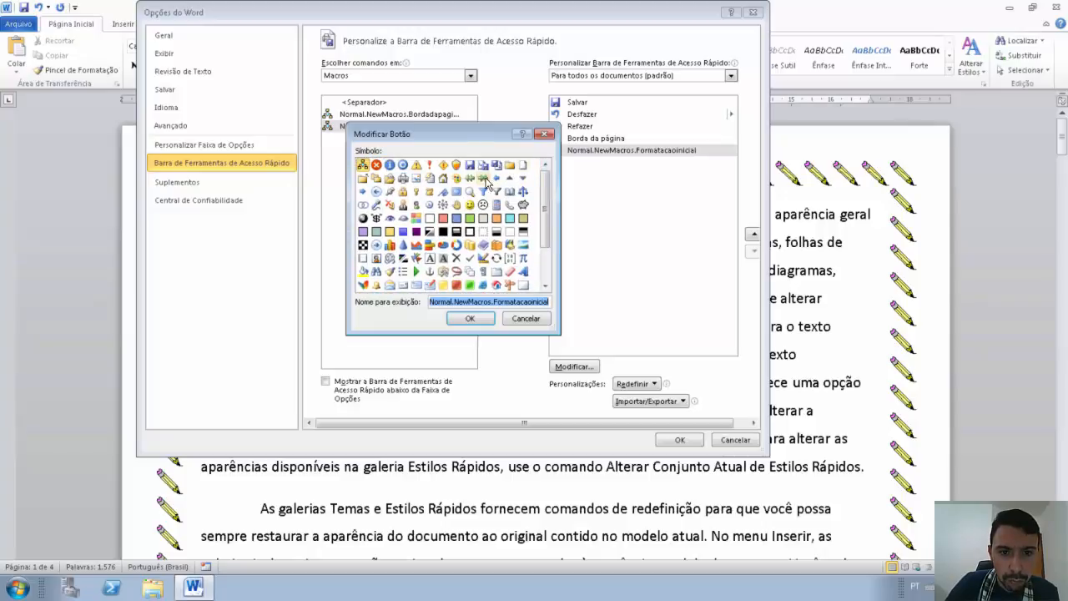
{"action": "left_click", "coordinate": [404, 206]}
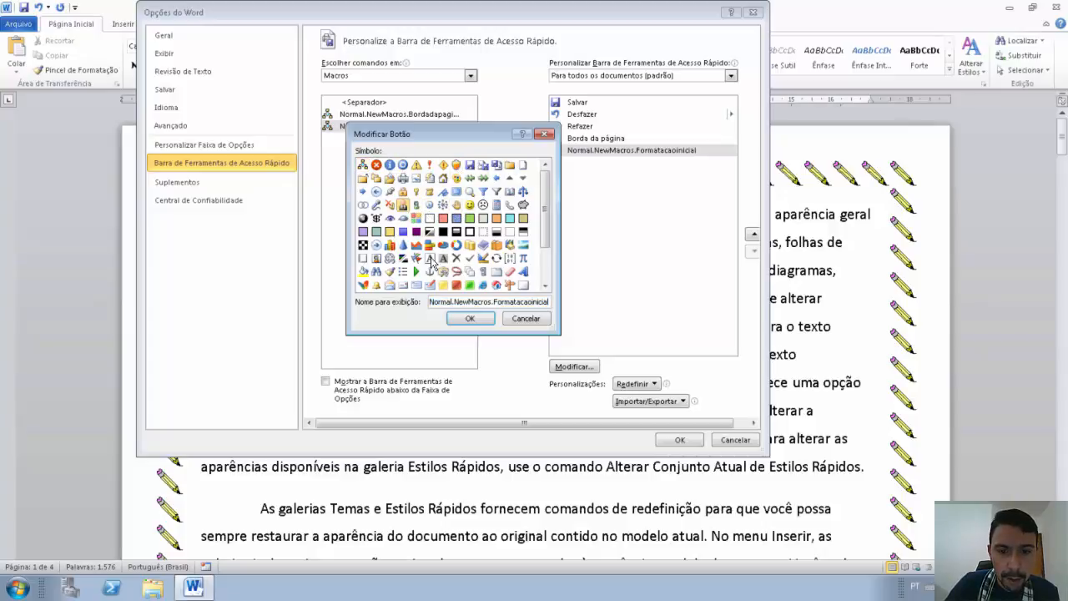
{"action": "double_click", "coordinate": [492, 302]}
{"action": "left_click_drag", "start_coordinate": [461, 302], "coordinate": [429, 302]}
{"action": "left_click", "coordinate": [492, 302]}
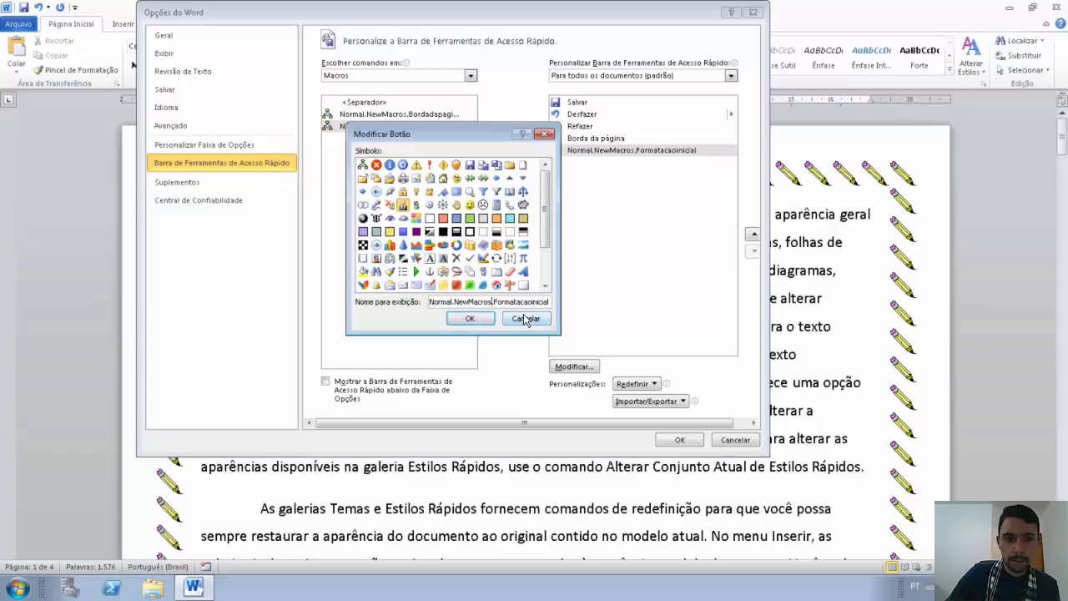
{"action": "key", "text": "BackSpace"}
{"action": "key", "text": "BackSpace"}
{"action": "key", "text": "BackSpace"}
{"action": "key", "text": "BackSpace"}
{"action": "key", "text": "BackSpace"}
{"action": "key", "text": "BackSpace"}
{"action": "key", "text": "BackSpace"}
{"action": "key", "text": "BackSpace"}
{"action": "key", "text": "BackSpace"}
{"action": "key", "text": "BackSpace"}
{"action": "key", "text": "BackSpace"}
{"action": "key", "text": "BackSpace"}
{"action": "key", "text": "BackSpace"}
{"action": "key", "text": "BackSpace"}
{"action": "key", "text": "BackSpace"}
{"action": "key", "text": "BackSpace"}
{"action": "key", "text": "BackSpace"}
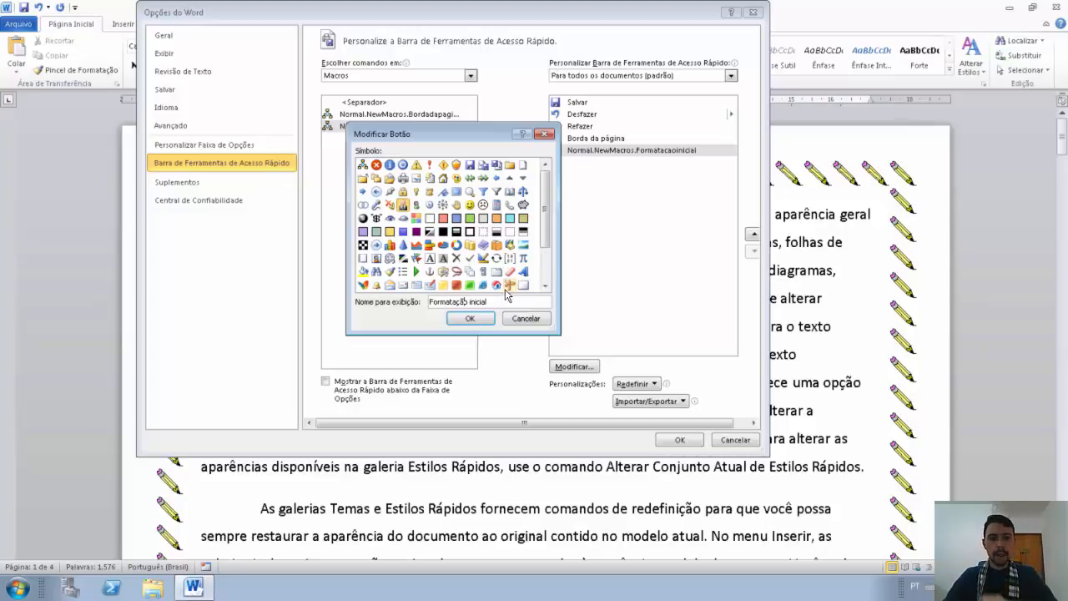
{"action": "left_click", "coordinate": [497, 285]}
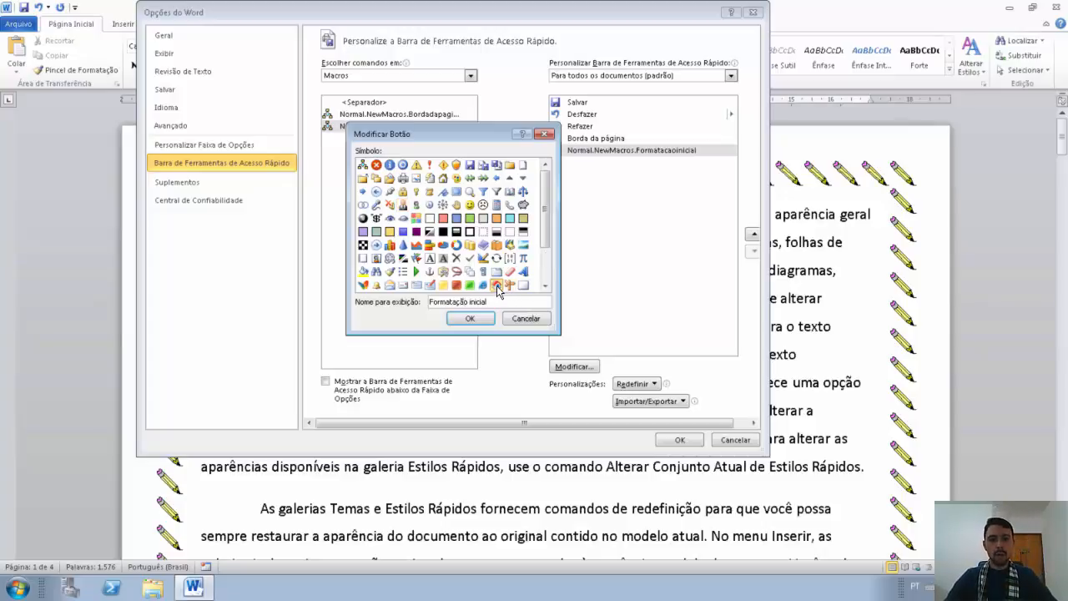
{"action": "left_click", "coordinate": [471, 319]}
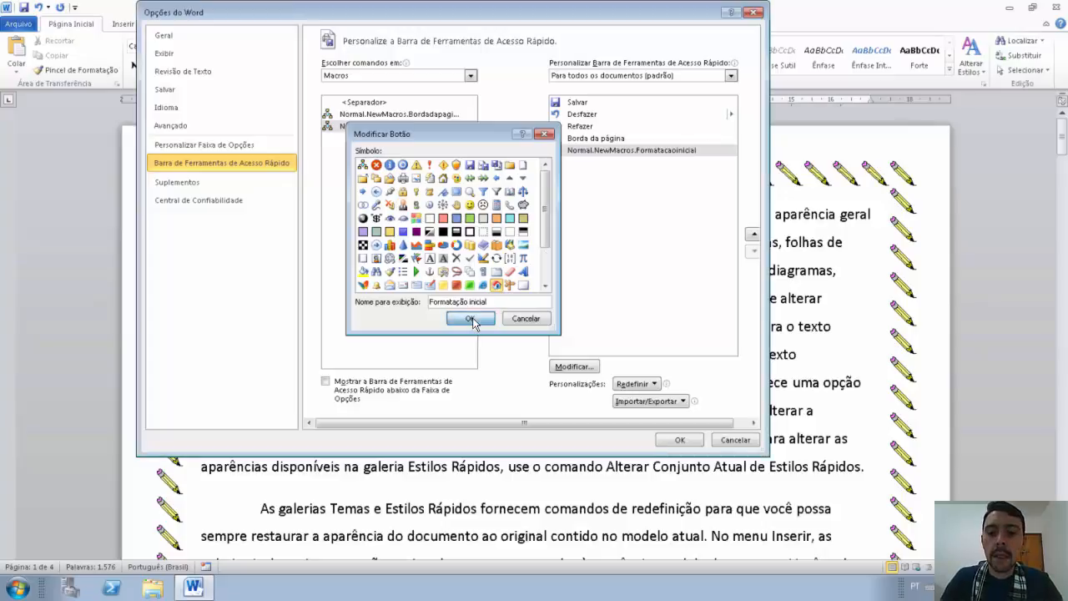
{"action": "left_click", "coordinate": [679, 441]}
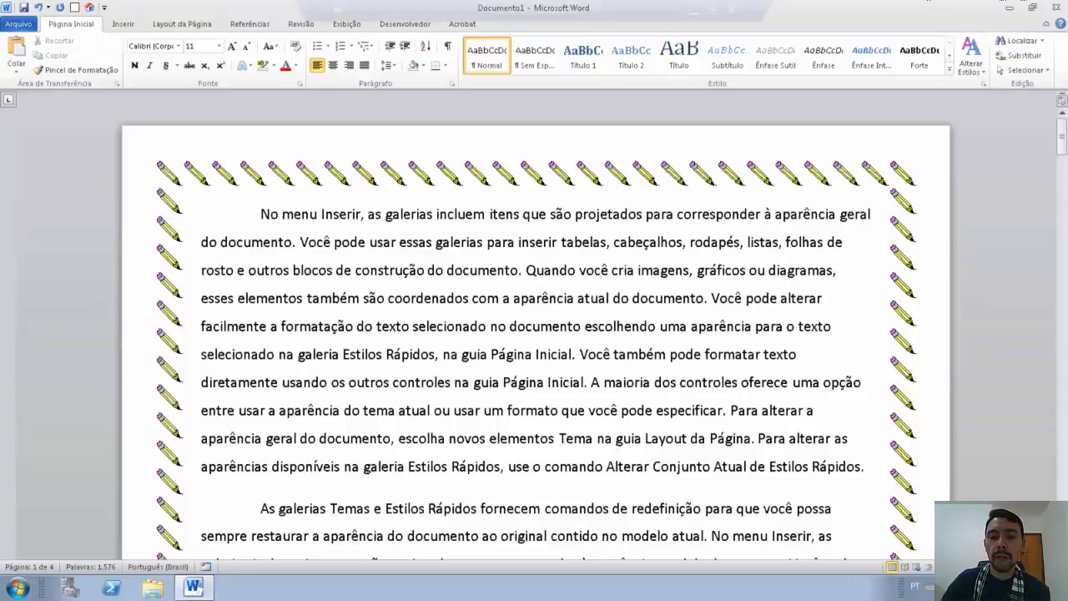
Step: Close Word without saving the document and relaunch it
{"action": "left_click", "coordinate": [1055, 7]}
{"action": "left_click", "coordinate": [533, 308]}
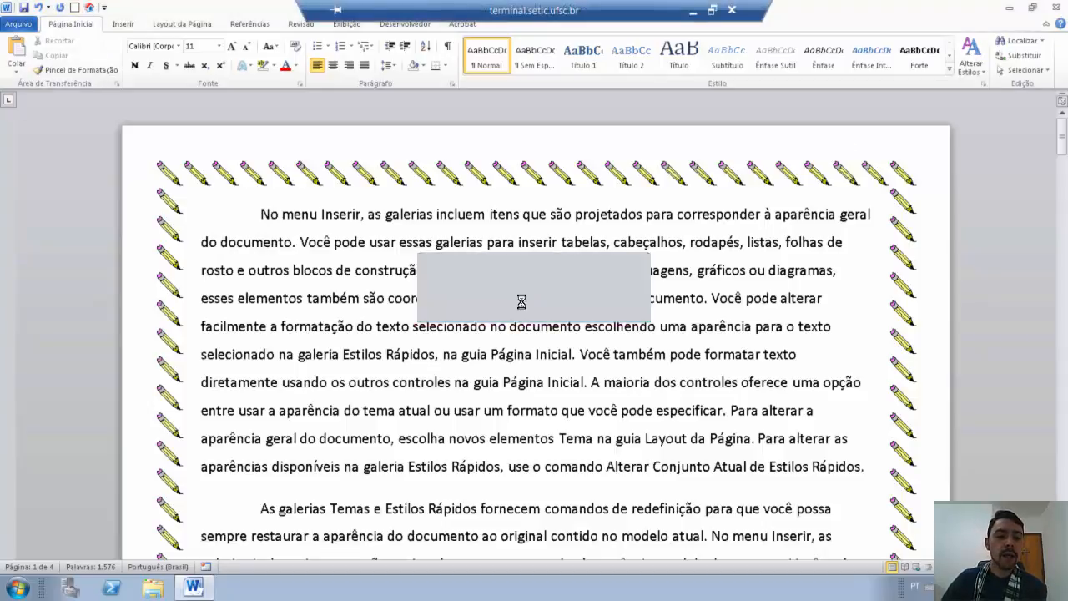
{"action": "double_click", "coordinate": [164, 522]}
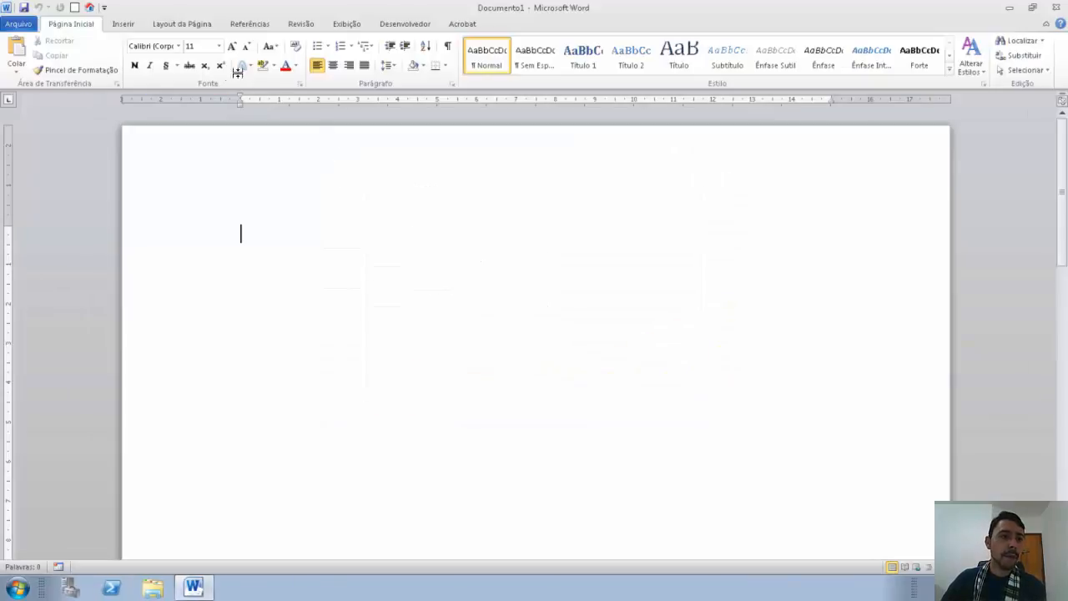
Step: Apply the pencil border with the Borda da página button and expand =rand(10,8) into sample paragraphs
{"action": "left_click", "coordinate": [74, 8]}
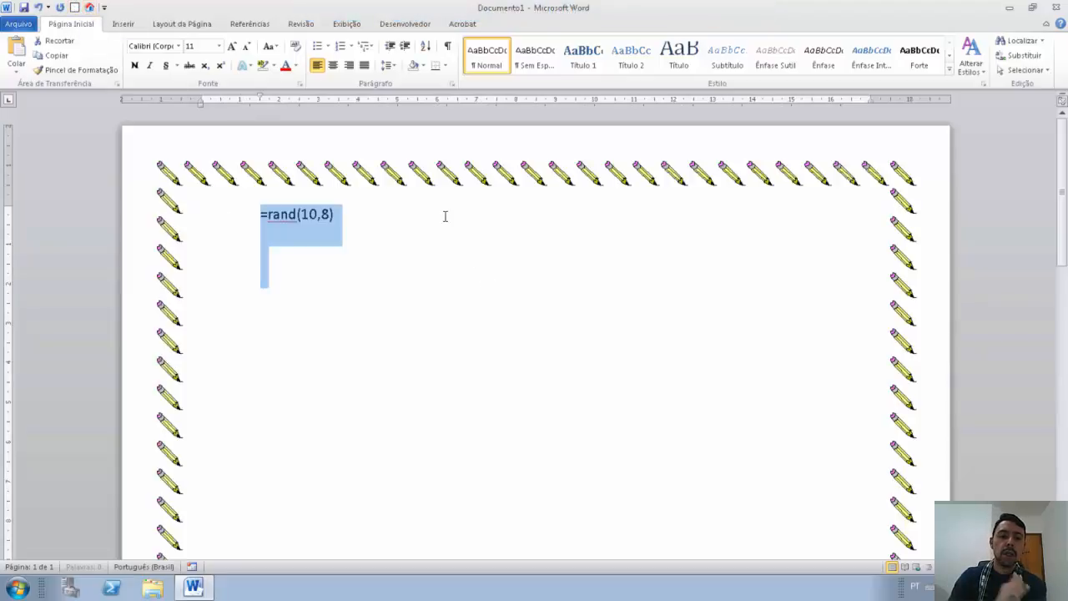
{"action": "left_click", "coordinate": [445, 217]}
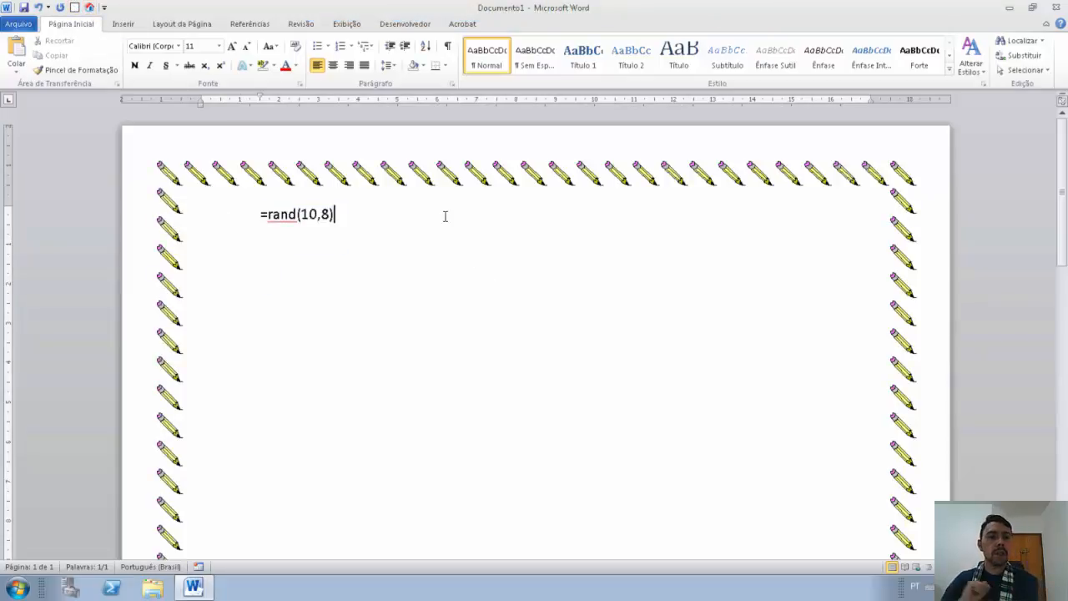
{"action": "key", "text": "Return"}
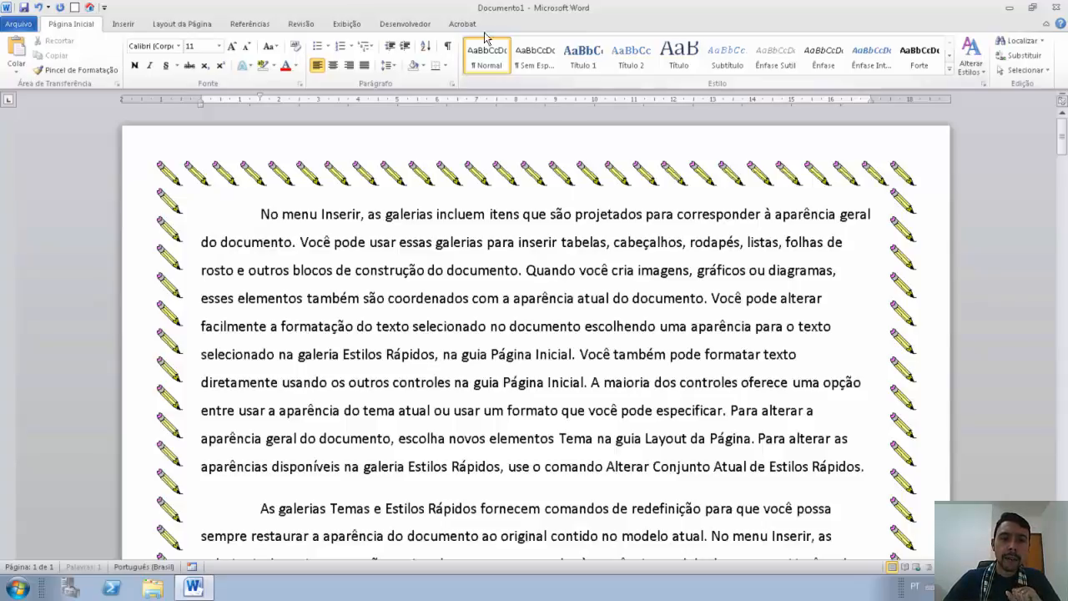
Step: Delete both the Formatacaoinicial and Bordadapagina macros from the Macros list, then close it
{"action": "left_click", "coordinate": [407, 25]}
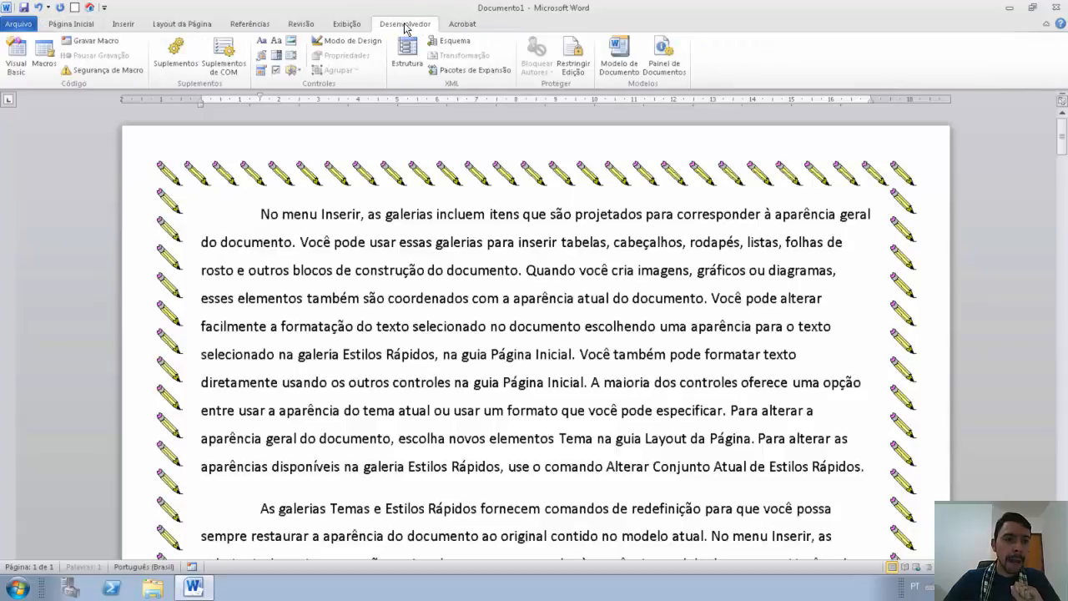
{"action": "left_click", "coordinate": [46, 55]}
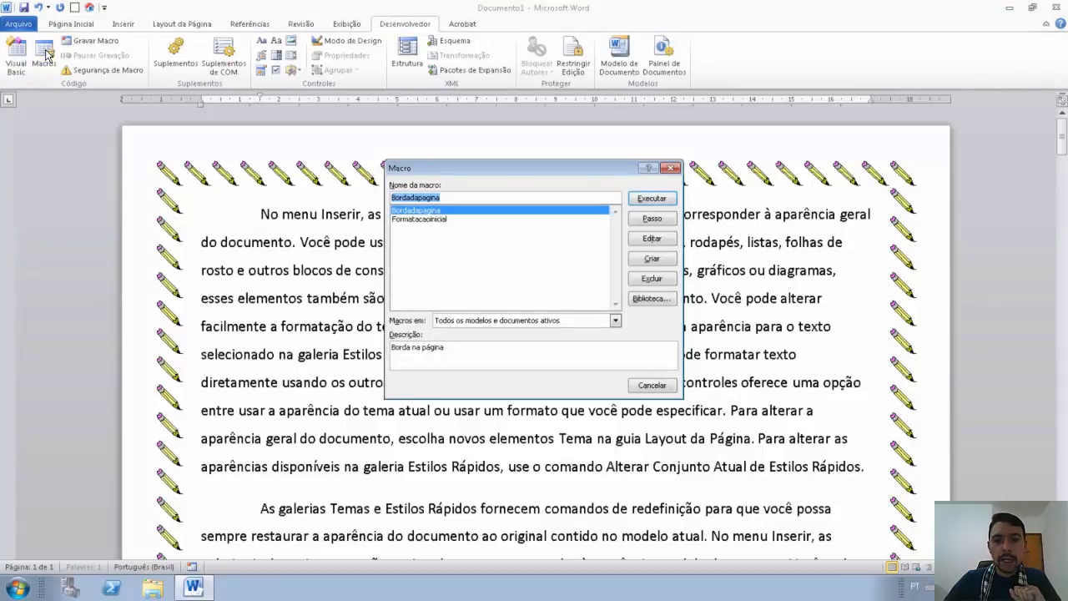
{"action": "left_click", "coordinate": [455, 220]}
{"action": "left_click", "coordinate": [650, 277]}
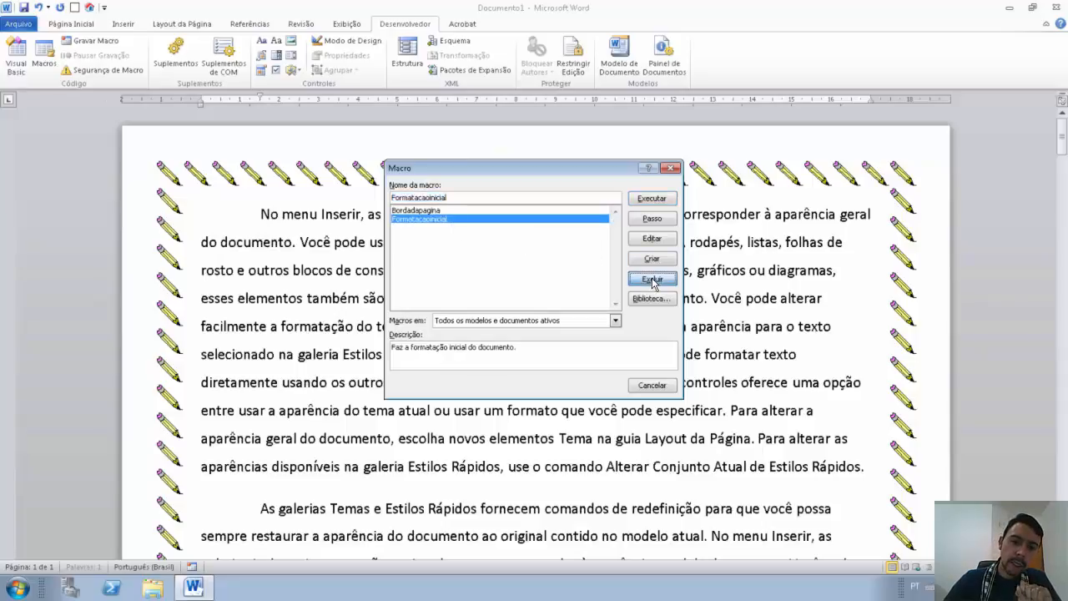
{"action": "left_click", "coordinate": [492, 328]}
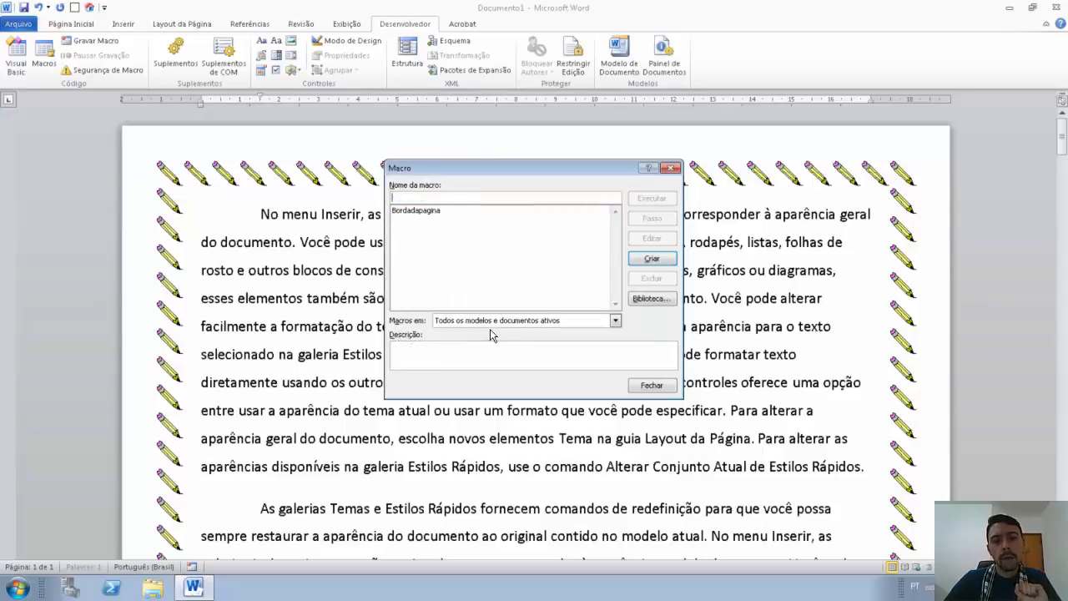
{"action": "left_click", "coordinate": [456, 218]}
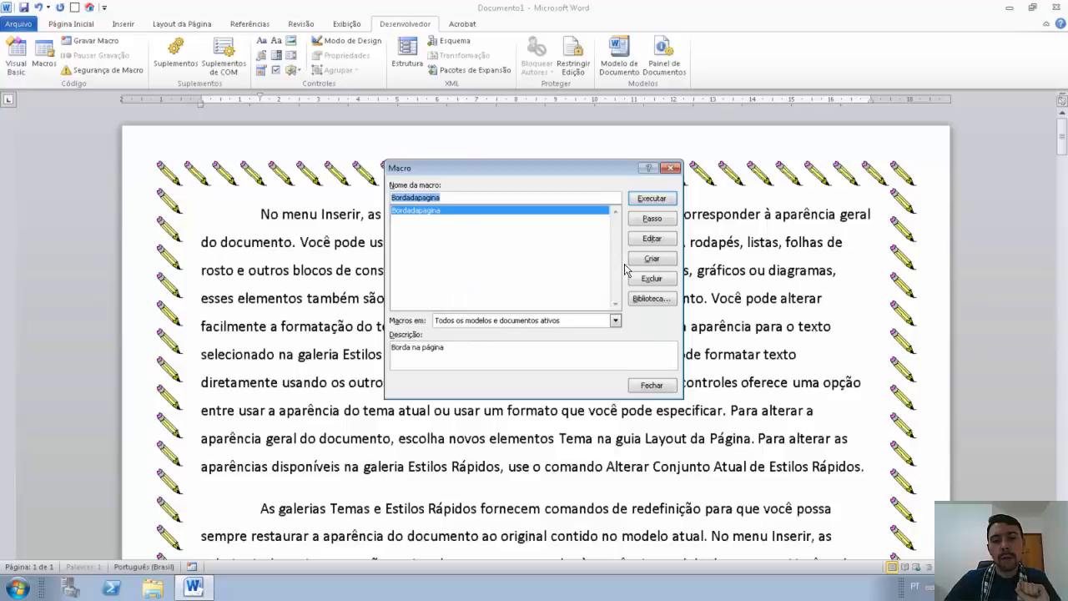
{"action": "left_click", "coordinate": [662, 281]}
{"action": "left_click", "coordinate": [487, 329]}
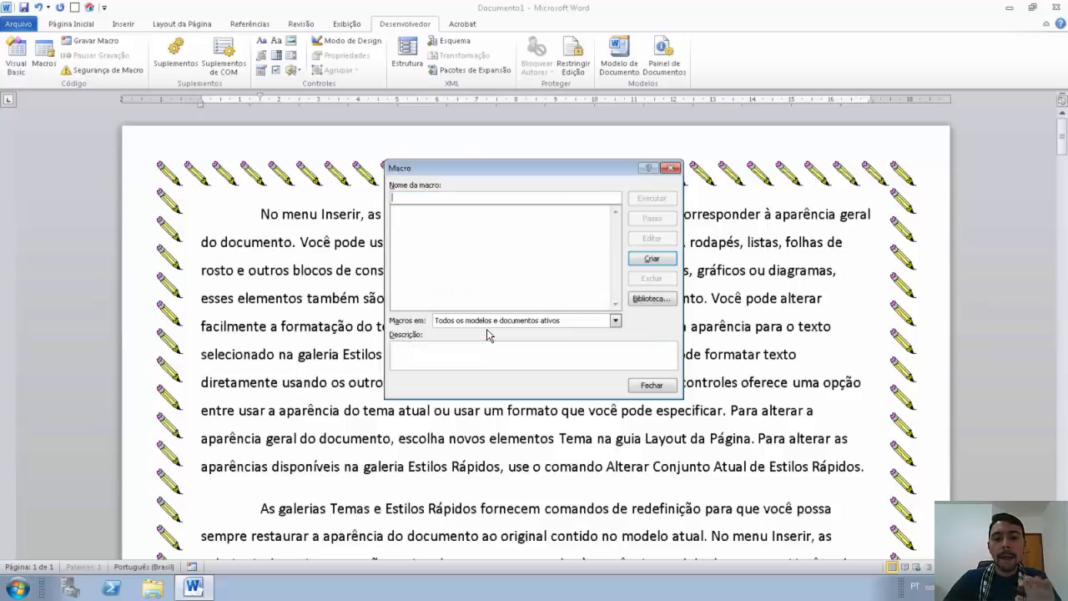
{"action": "left_click", "coordinate": [663, 388]}
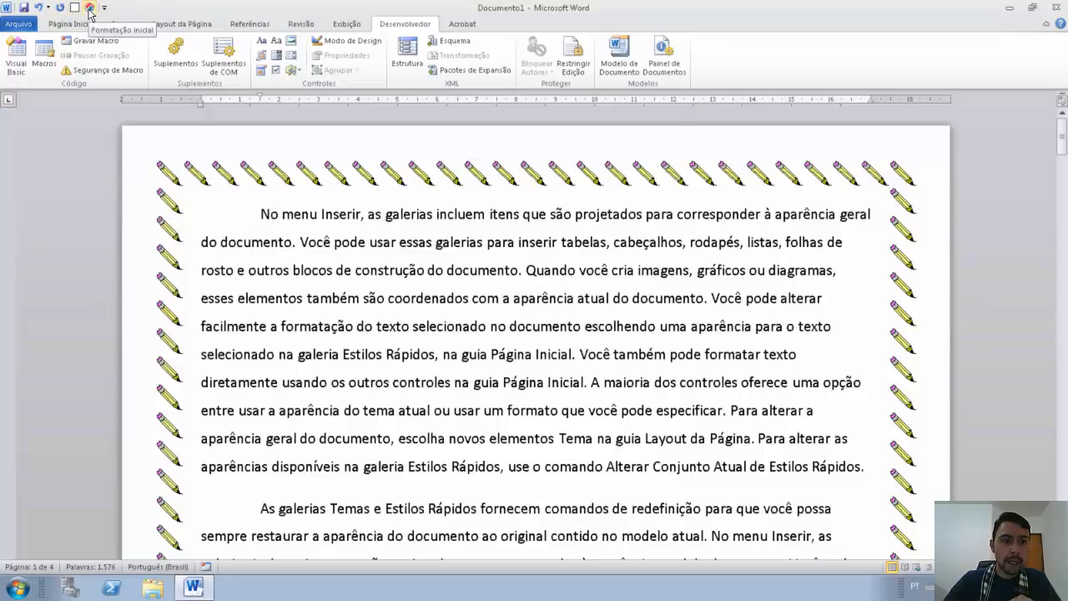
Step: Remove the Formatação Inicial and Borda da página buttons from the Quick Access Toolbar
{"action": "left_click", "coordinate": [105, 8]}
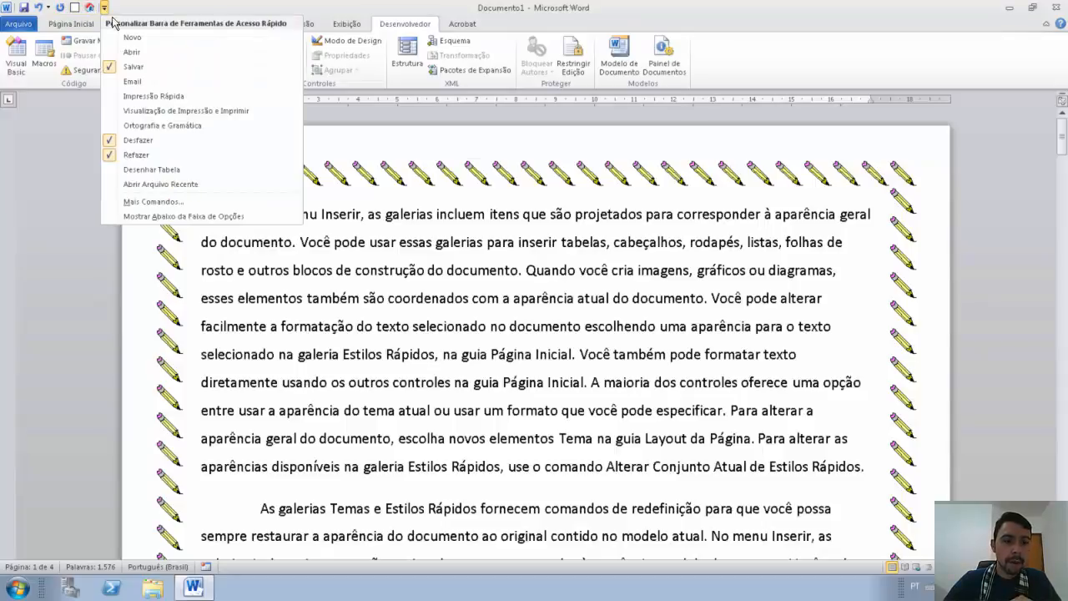
{"action": "left_click", "coordinate": [163, 205]}
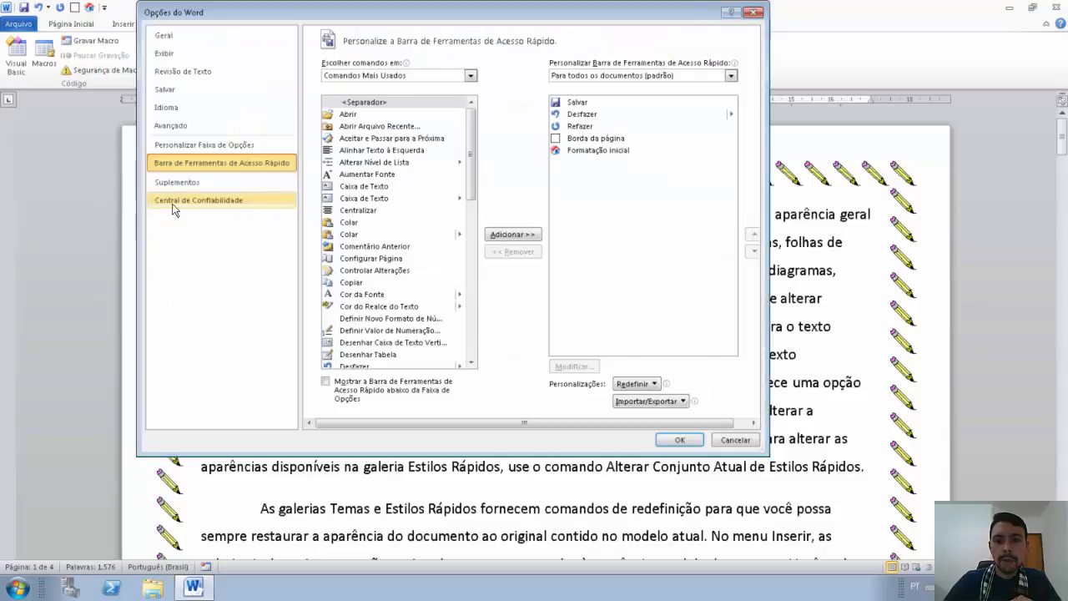
{"action": "left_click", "coordinate": [613, 154]}
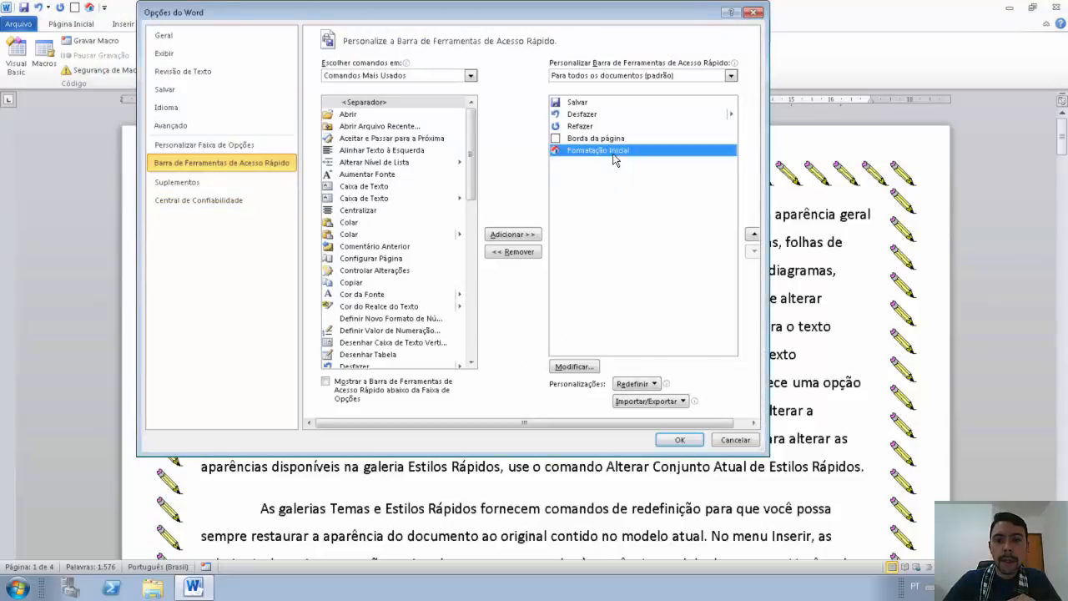
{"action": "left_click", "coordinate": [523, 251]}
{"action": "left_click", "coordinate": [524, 252]}
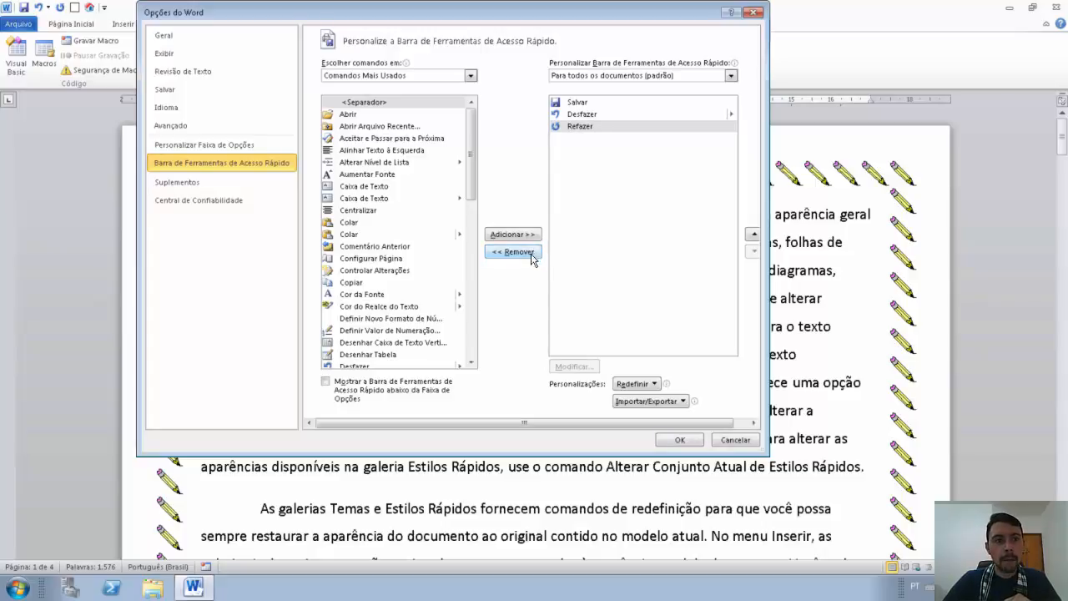
{"action": "left_click", "coordinate": [683, 441]}
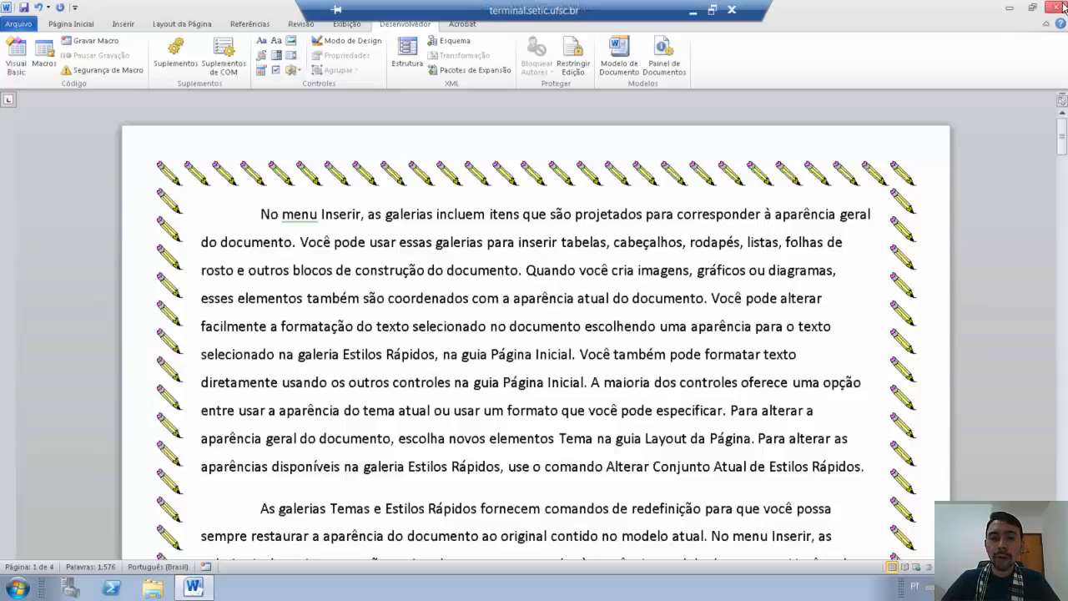
Step: Place the cursor before 'Você também' on the Página Inicial tab, then show the Arquivo Informações page
{"action": "left_click", "coordinate": [609, 271]}
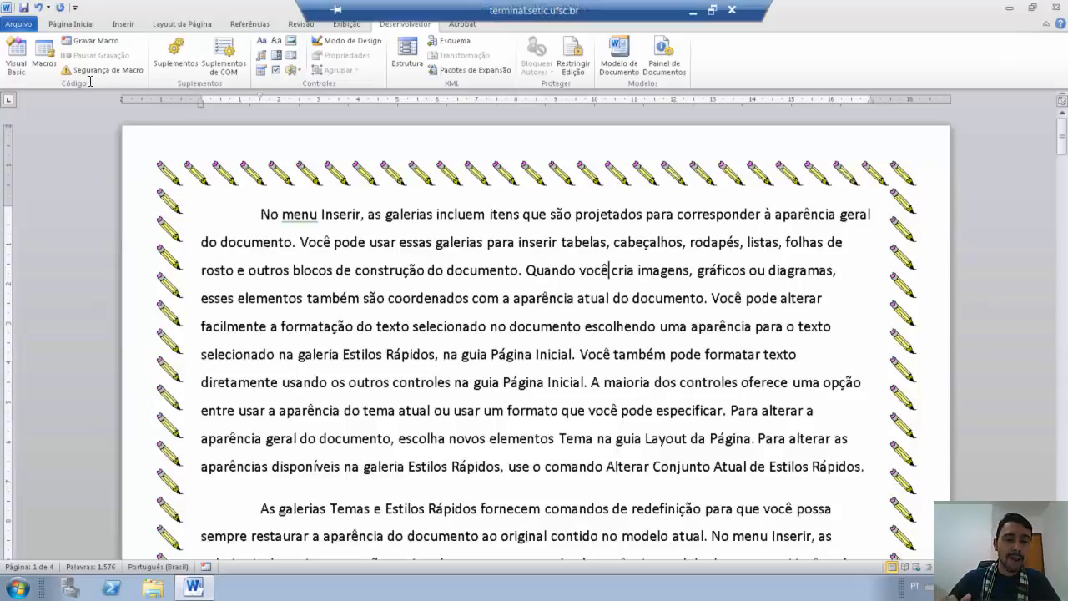
{"action": "left_click", "coordinate": [83, 25]}
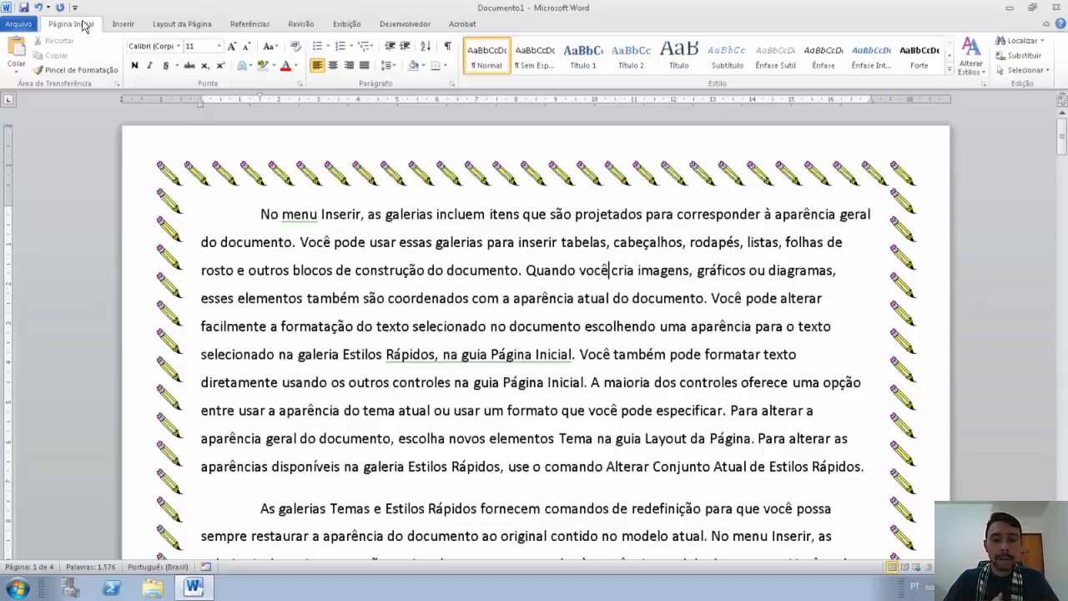
{"action": "left_click", "coordinate": [579, 354]}
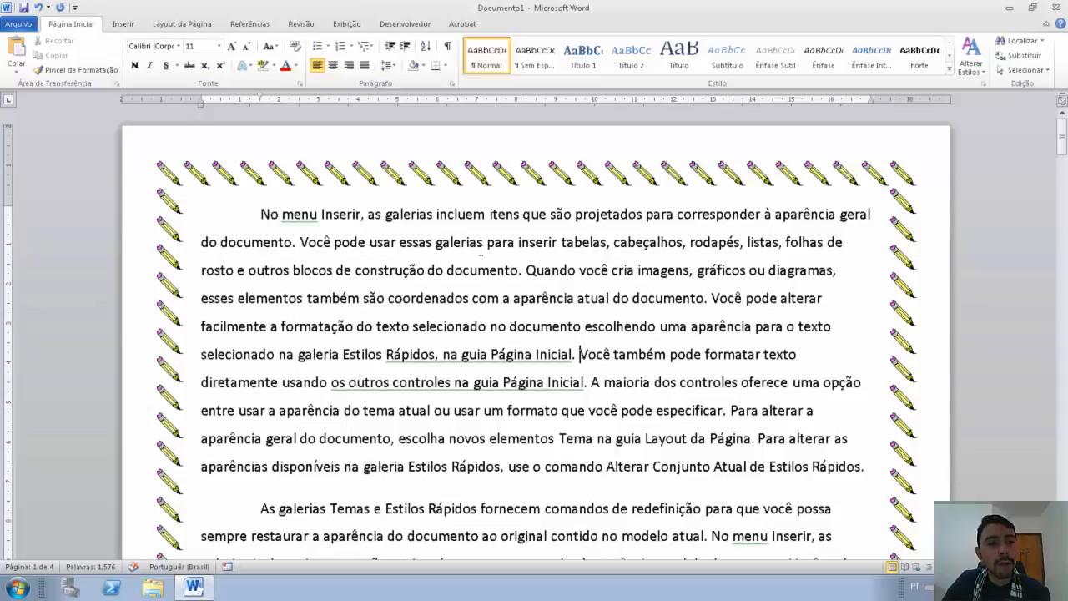
{"action": "left_click", "coordinate": [16, 25]}
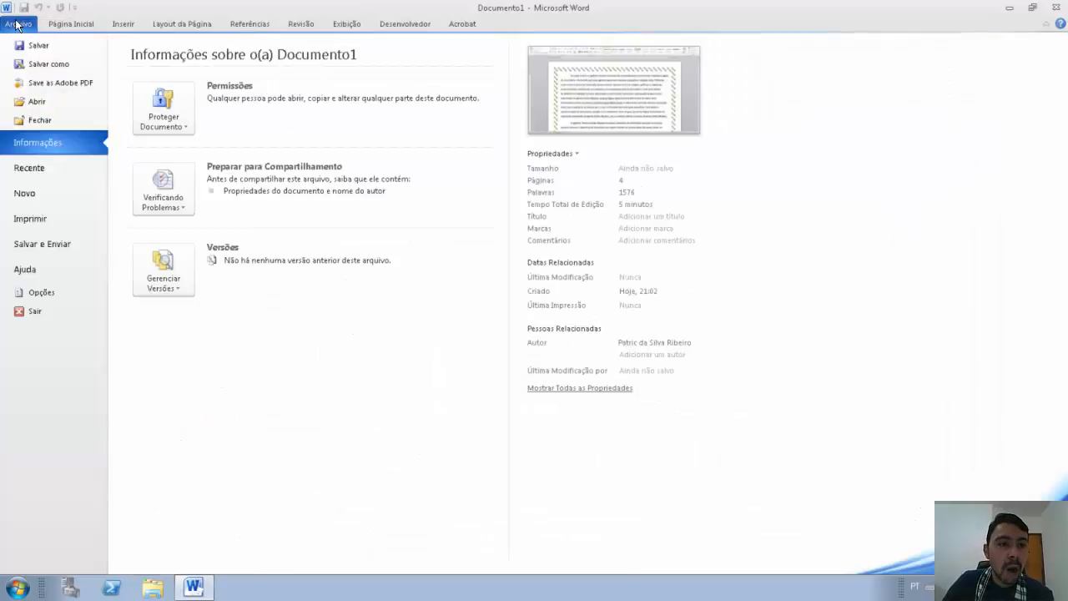
Step: Start Salvar como and bring up Ferramentas > Opções Gerais in the save dialog
{"action": "left_click", "coordinate": [33, 70]}
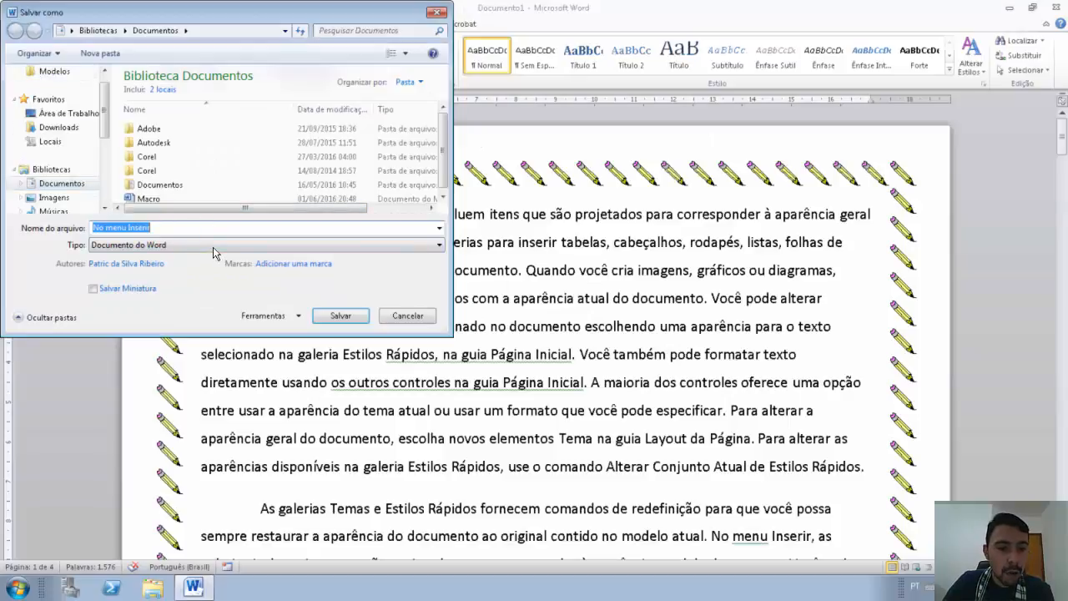
{"action": "left_click", "coordinate": [293, 314]}
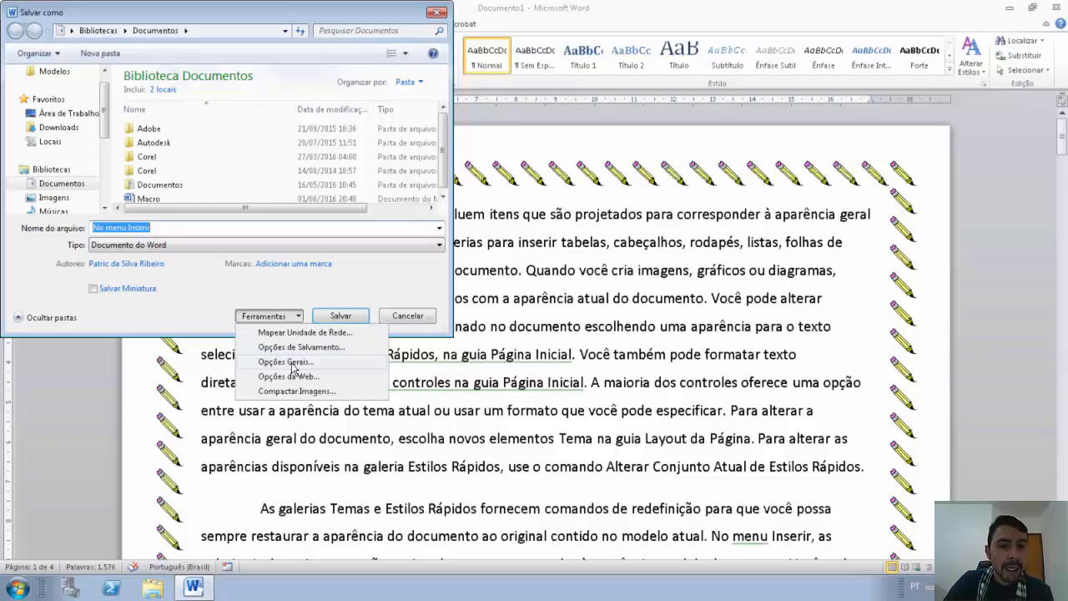
{"action": "left_click", "coordinate": [292, 363]}
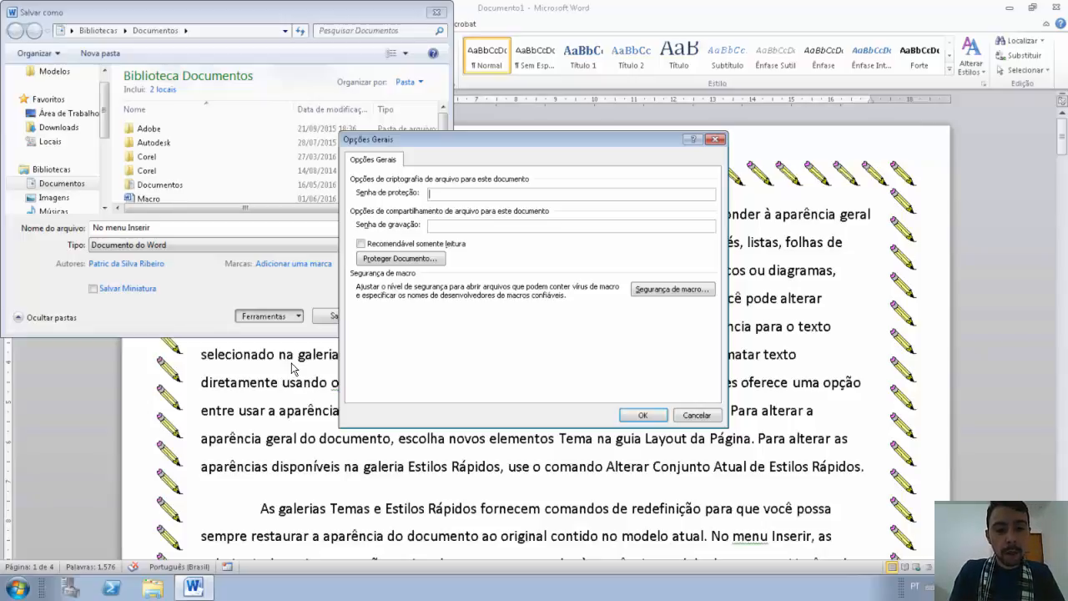
Step: Enter a six-character opening password, then dismiss the warning when its confirmation mismatches
{"action": "type", "text": "123"}
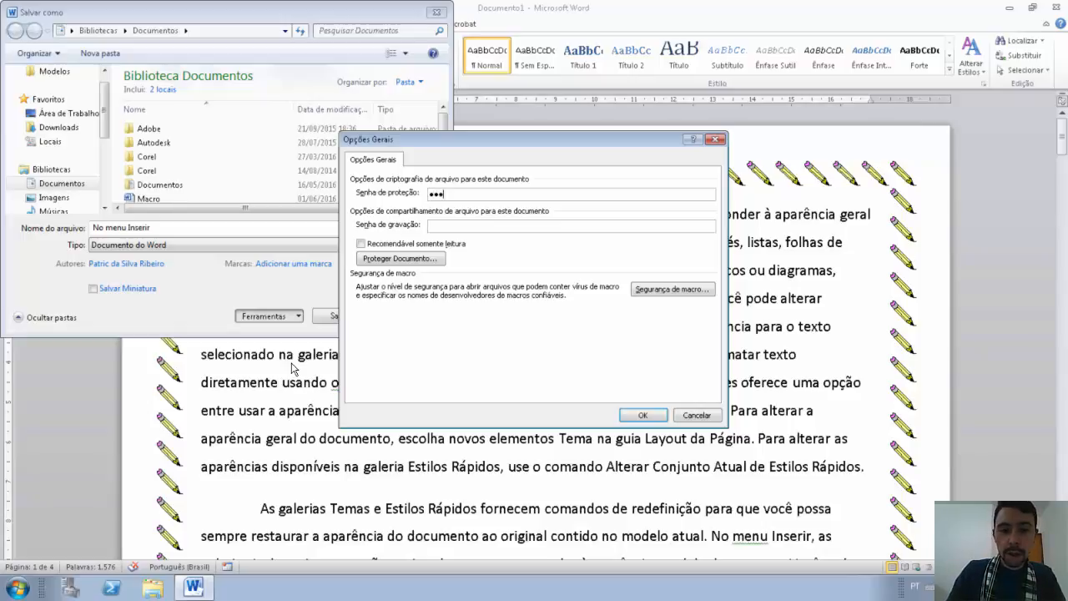
{"action": "type", "text": "45"}
{"action": "key", "text": "BackSpace"}
{"action": "key", "text": "BackSpace"}
{"action": "key", "text": "BackSpace"}
{"action": "key", "text": "BackSpace"}
{"action": "key", "text": "BackSpace"}
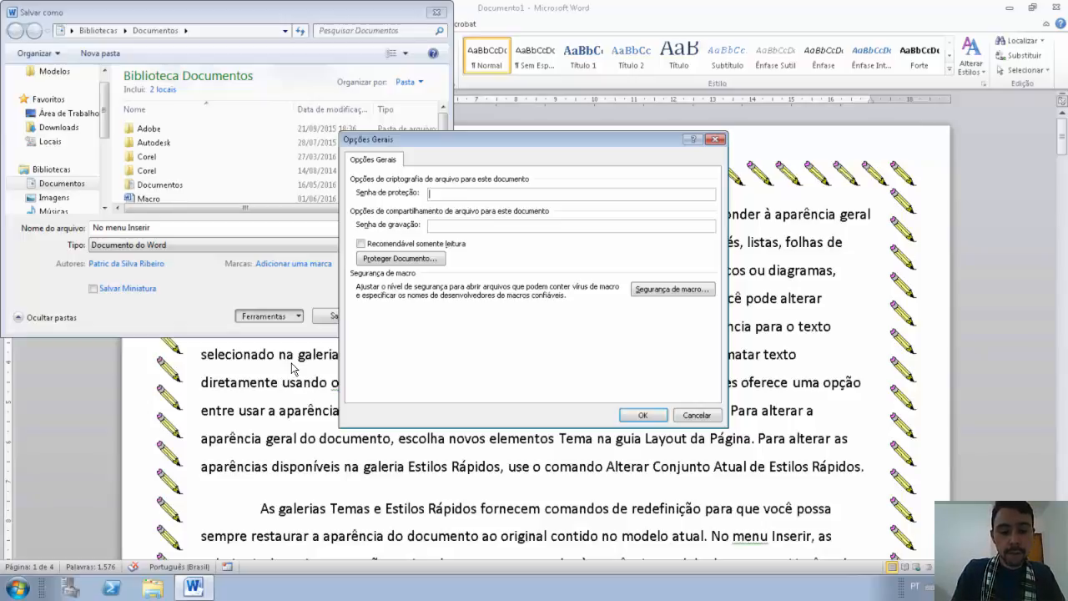
{"action": "type", "text": "12345"}
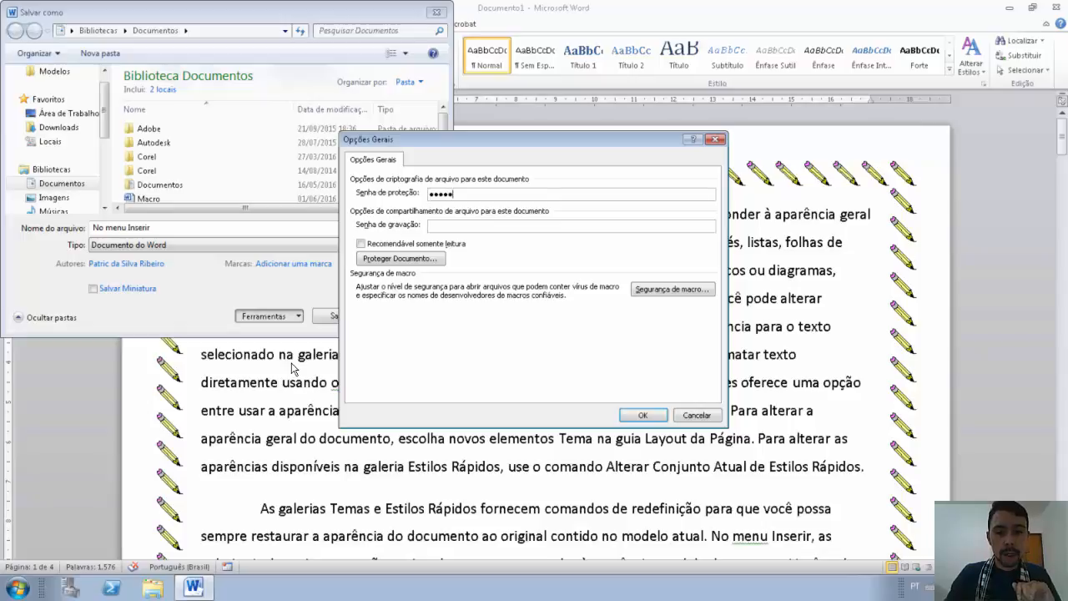
{"action": "type", "text": "6"}
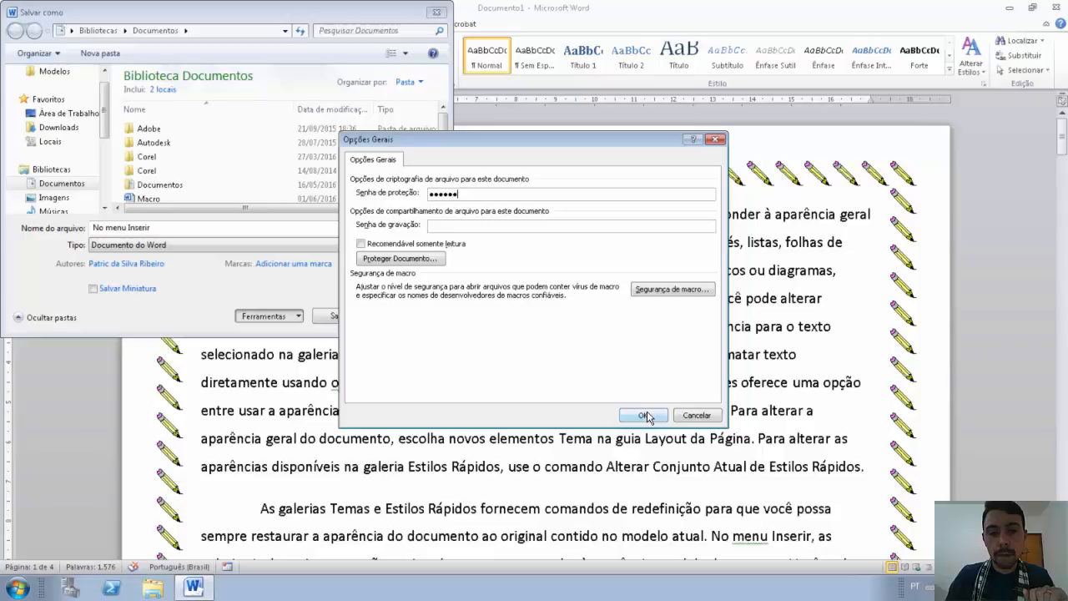
{"action": "left_click", "coordinate": [644, 416]}
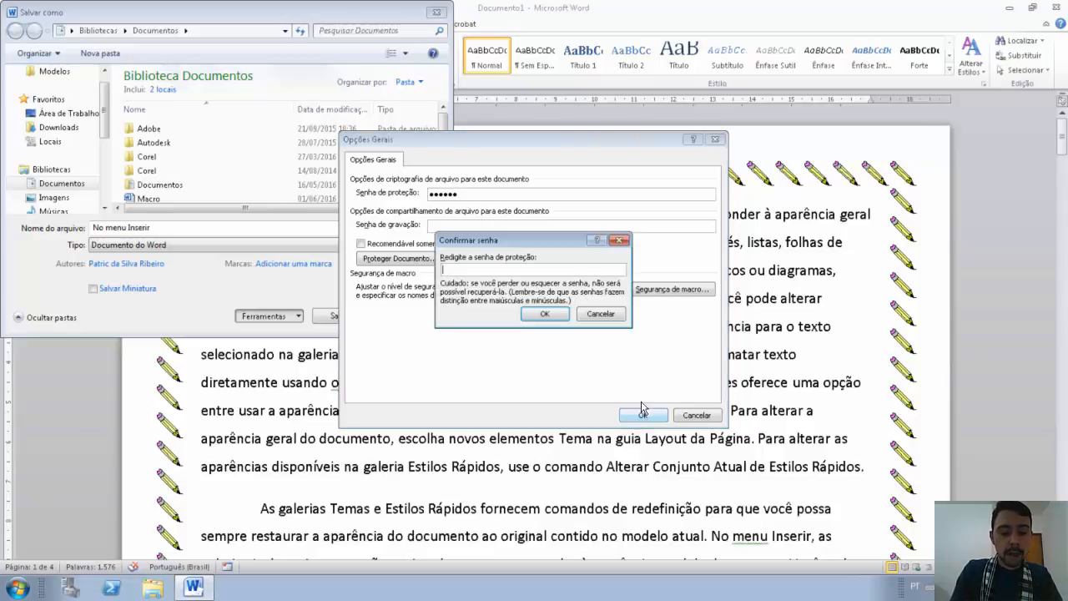
{"action": "type", "text": "123456"}
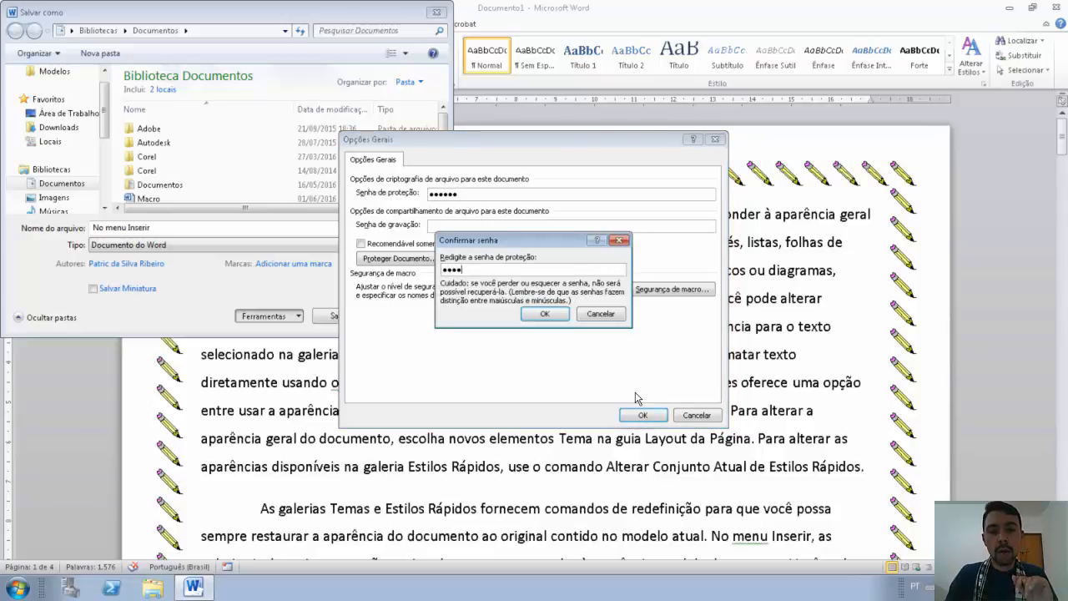
{"action": "left_click", "coordinate": [553, 312]}
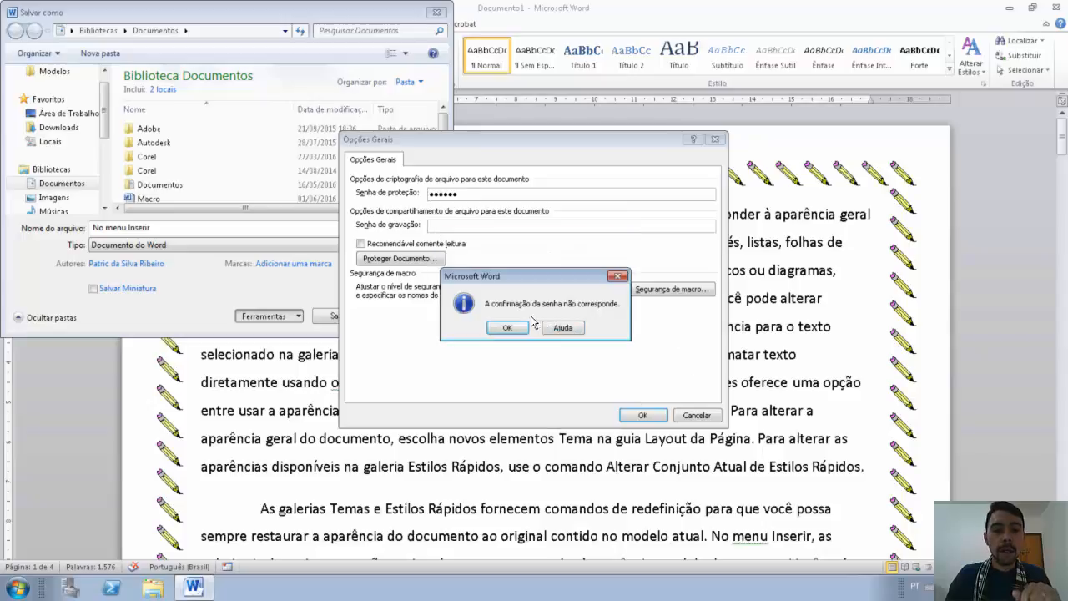
{"action": "left_click", "coordinate": [505, 327]}
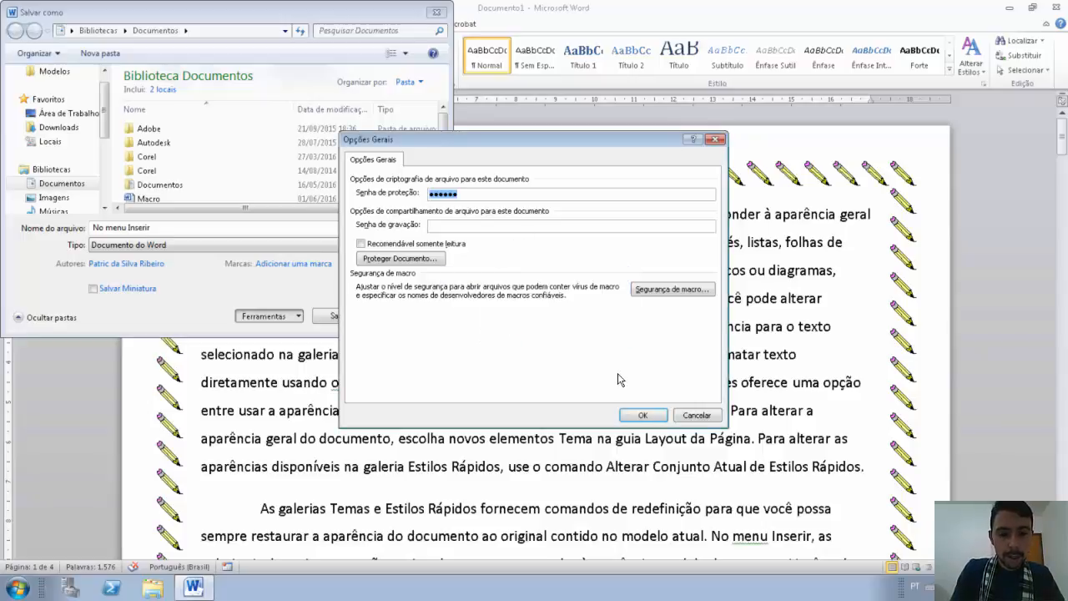
Step: Re-enter the opening password and a six-character modify password in Opções Gerais
{"action": "type", "text": "•••••"}
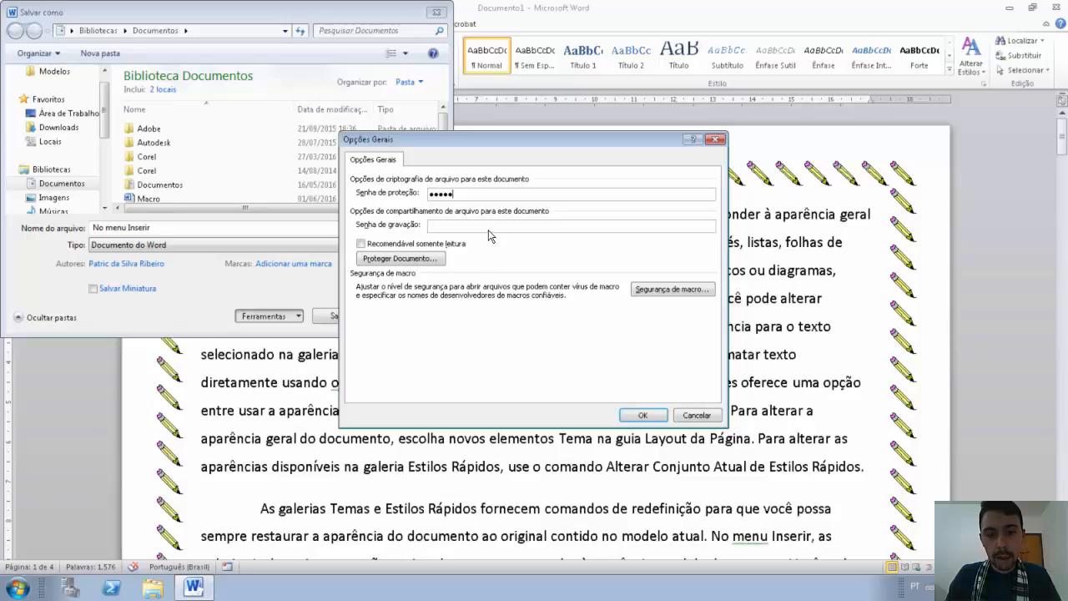
{"action": "left_click", "coordinate": [512, 225]}
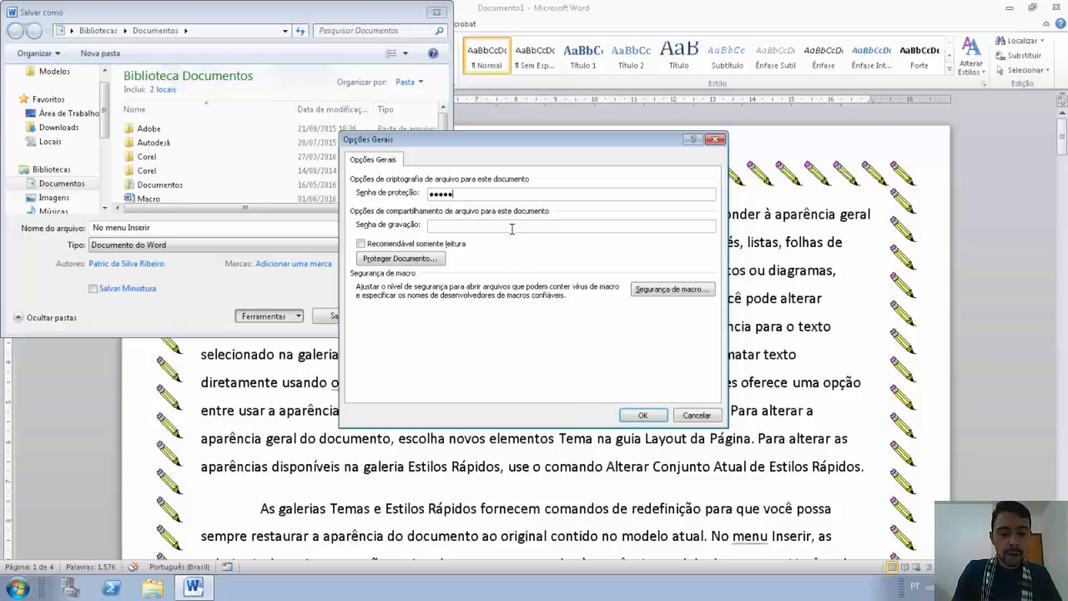
{"action": "type", "text": "123"}
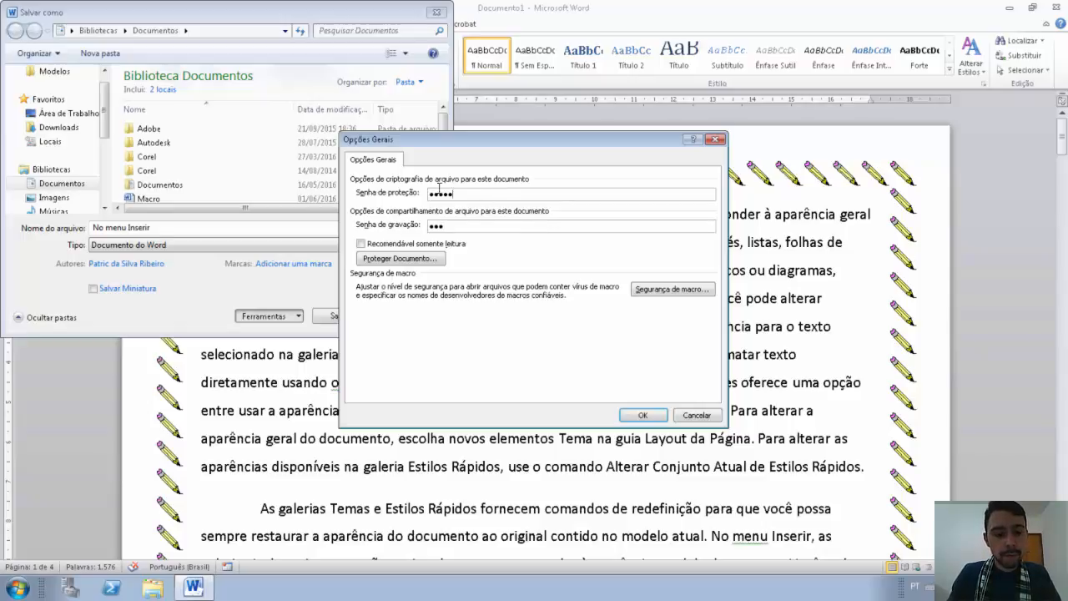
{"action": "key", "text": "shift+Tab"}
{"action": "type", "text": "123456"}
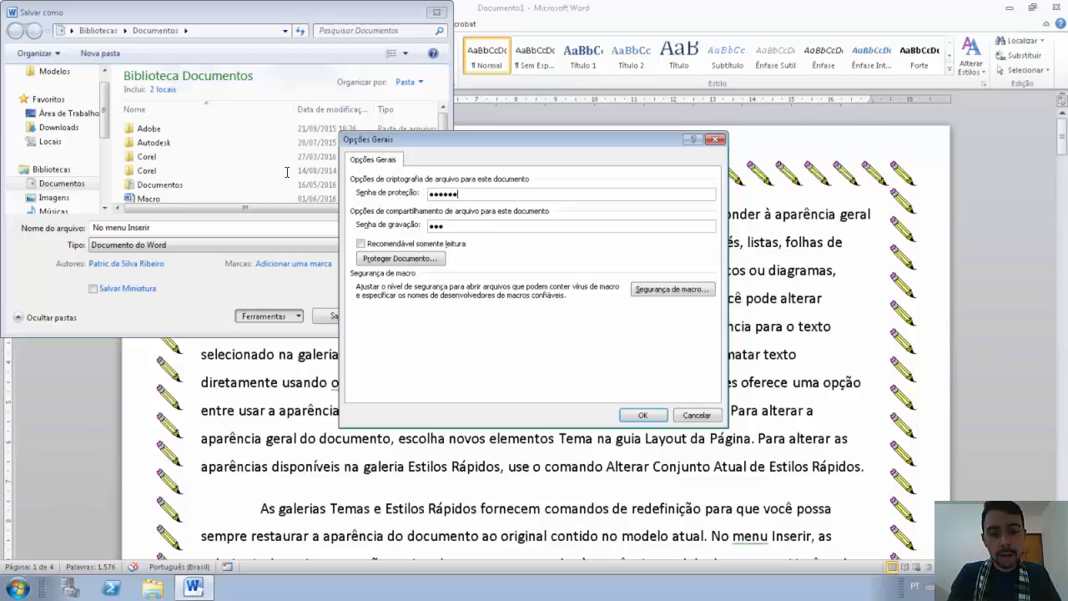
{"action": "left_click", "coordinate": [457, 227]}
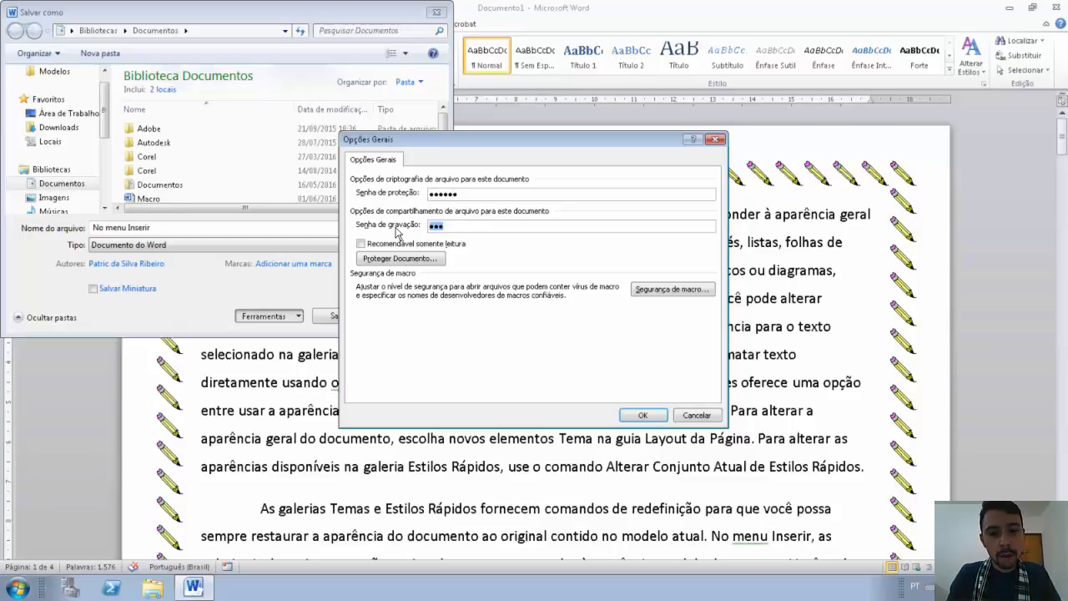
{"action": "type", "text": "456"}
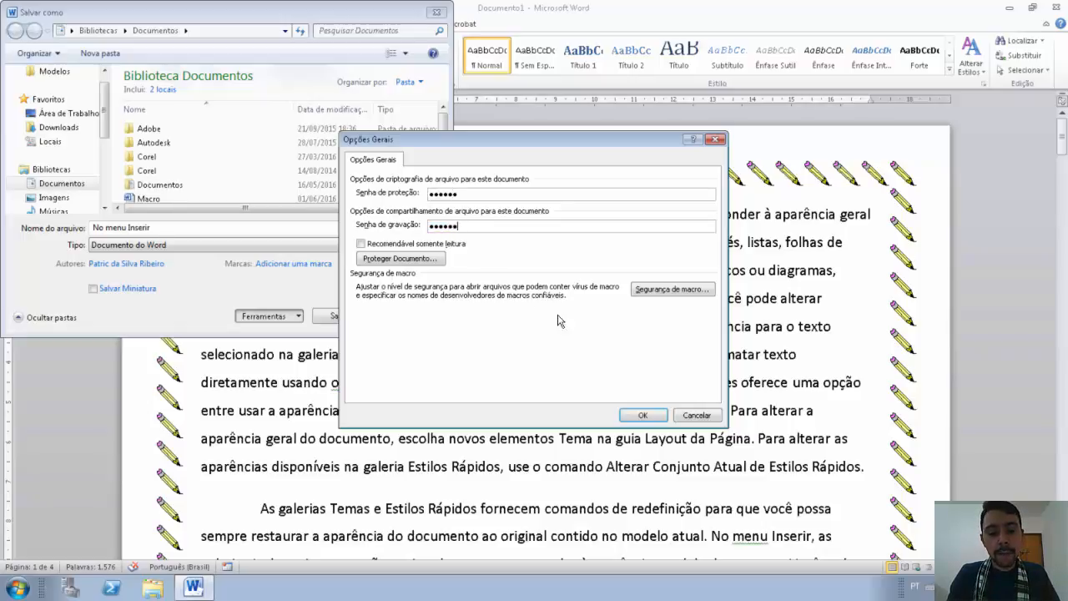
{"action": "left_click", "coordinate": [658, 414]}
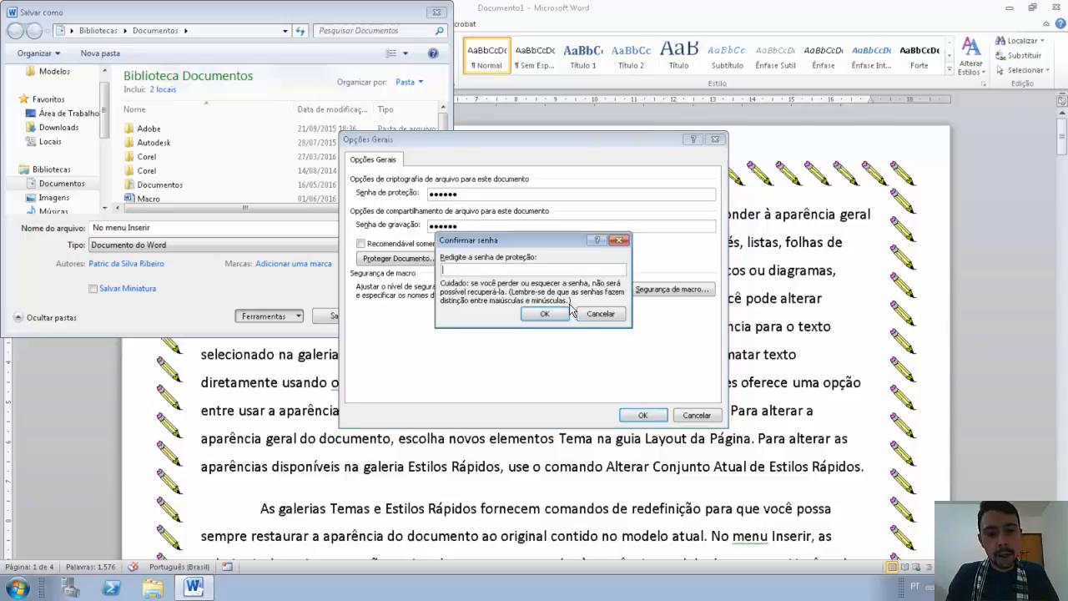
Step: Retype the opening and modify passwords in their confirmation prompts
{"action": "type", "text": "123456"}
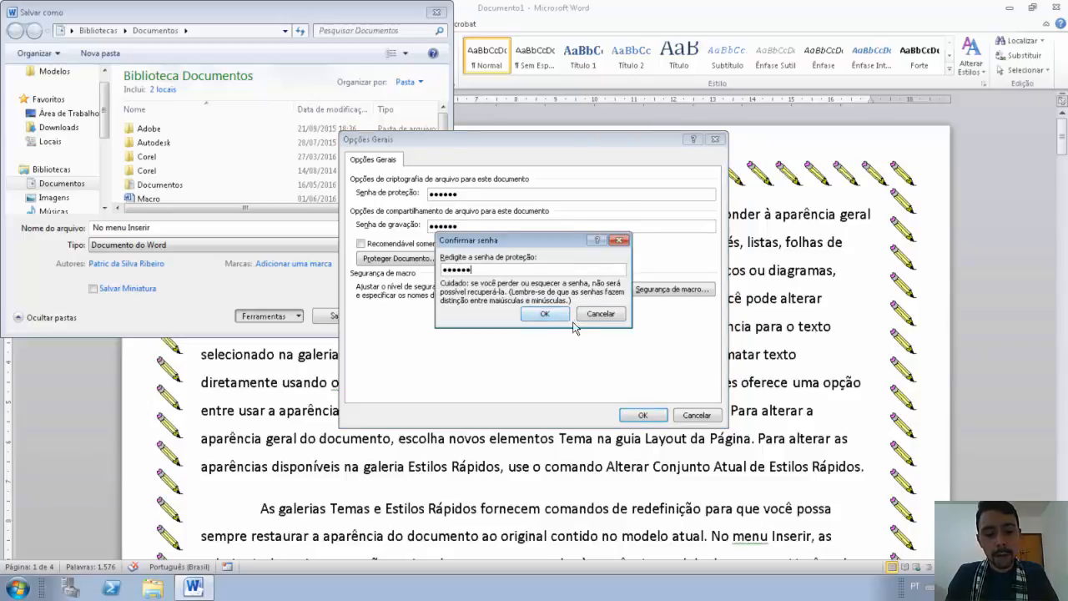
{"action": "left_click", "coordinate": [559, 316]}
{"action": "type", "text": "123"}
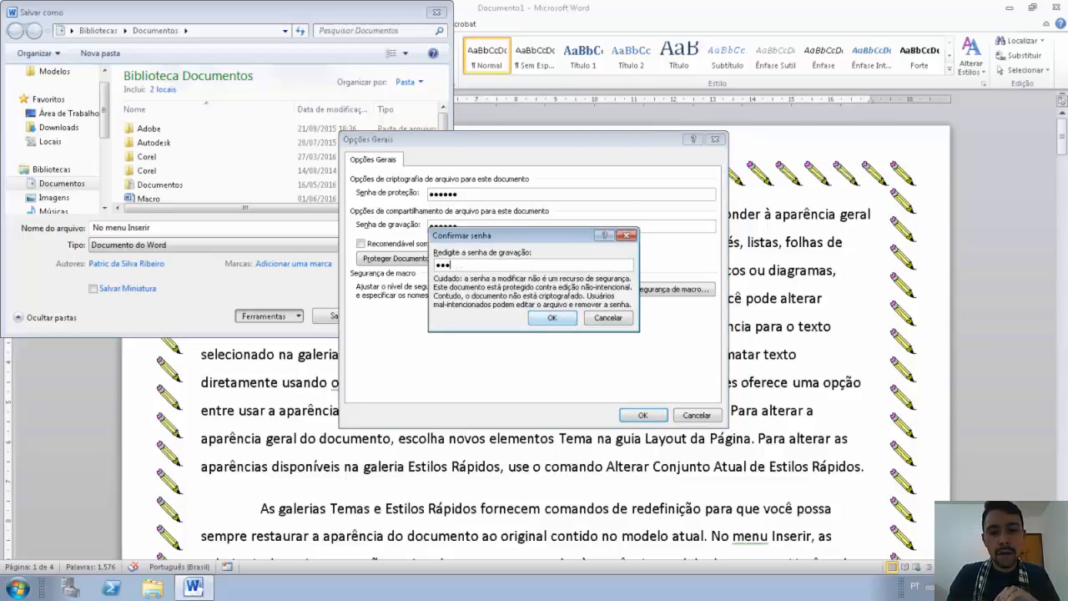
{"action": "type", "text": "456"}
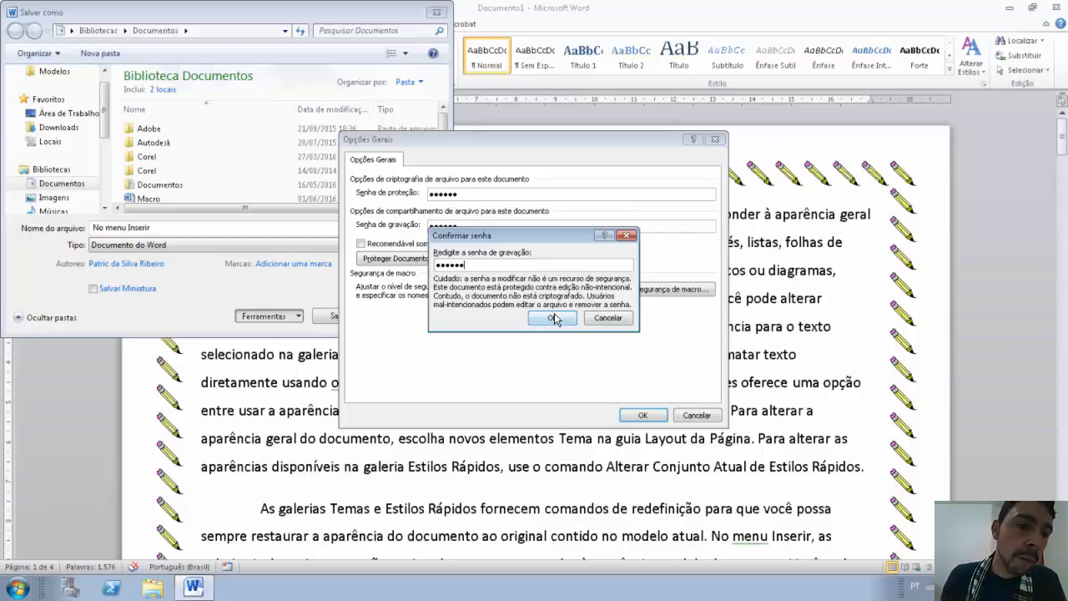
{"action": "left_click", "coordinate": [554, 315]}
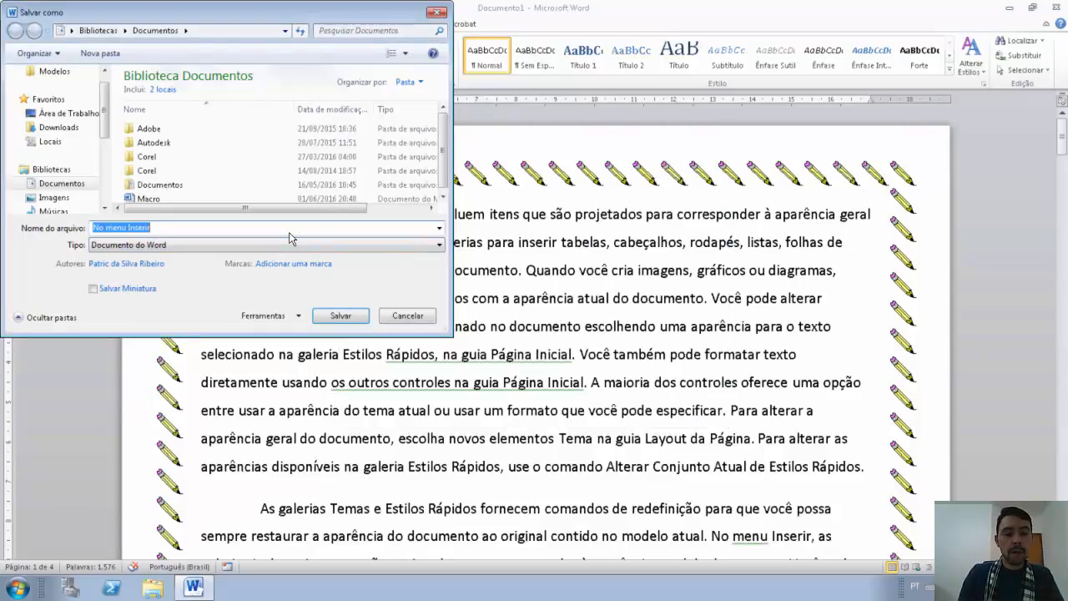
Step: Save the file as 'Senha' and view its Informações page showing the open-password requirement
{"action": "type", "text": "Senha"}
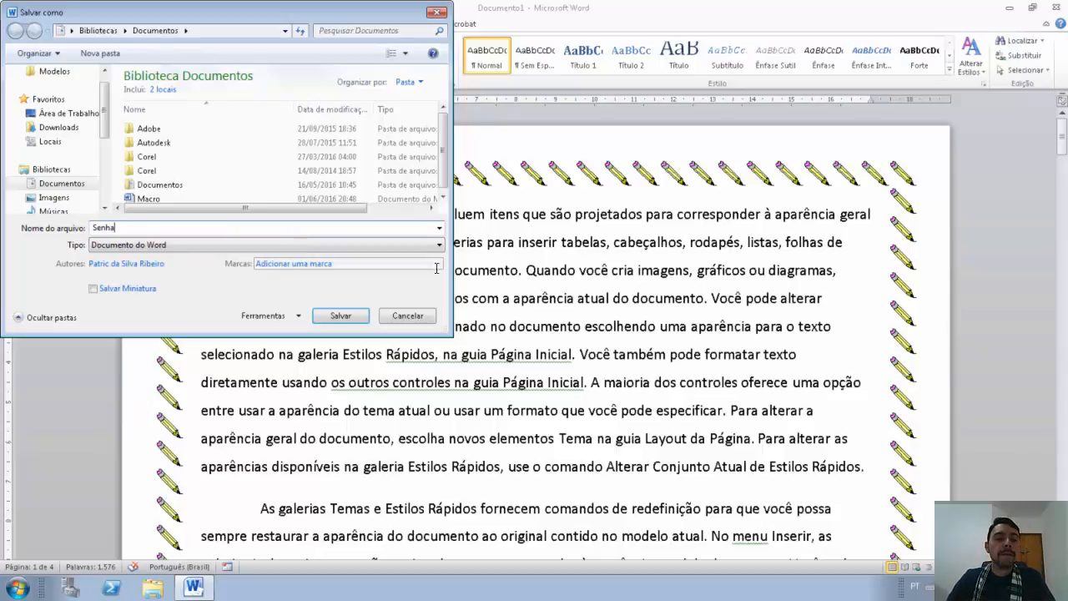
{"action": "left_click", "coordinate": [341, 317]}
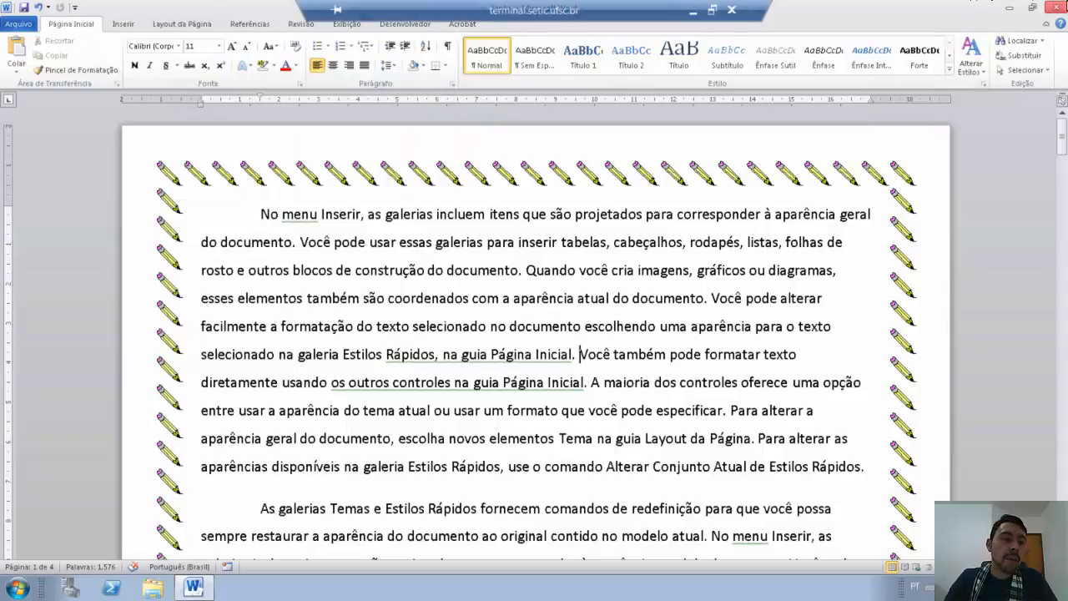
{"action": "left_click", "coordinate": [18, 25]}
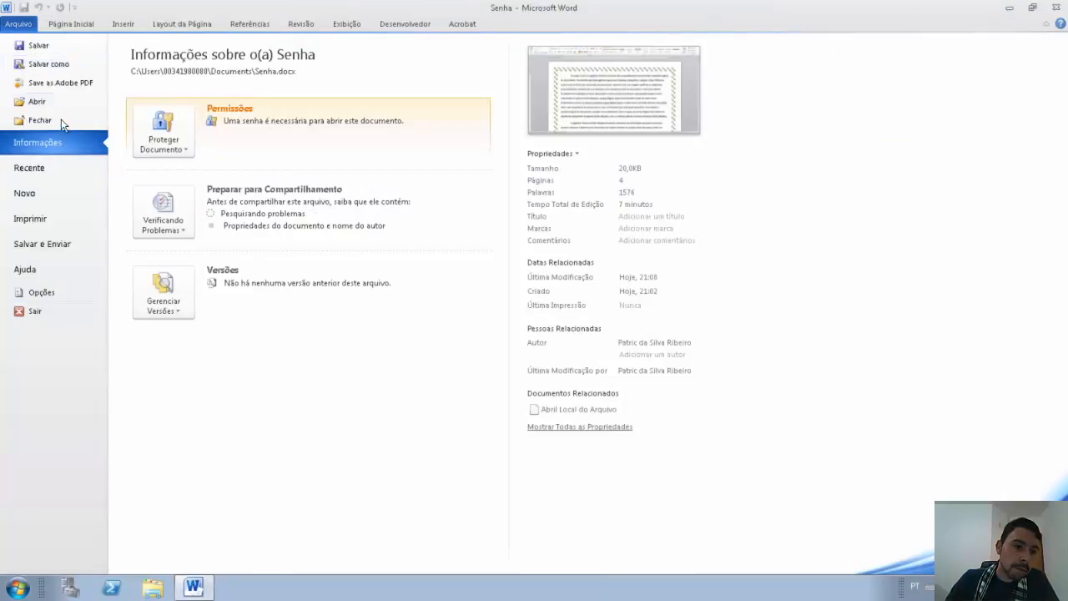
Step: Exit and relaunch Word, then reopen Senha from the recent documents list
{"action": "left_click", "coordinate": [44, 308]}
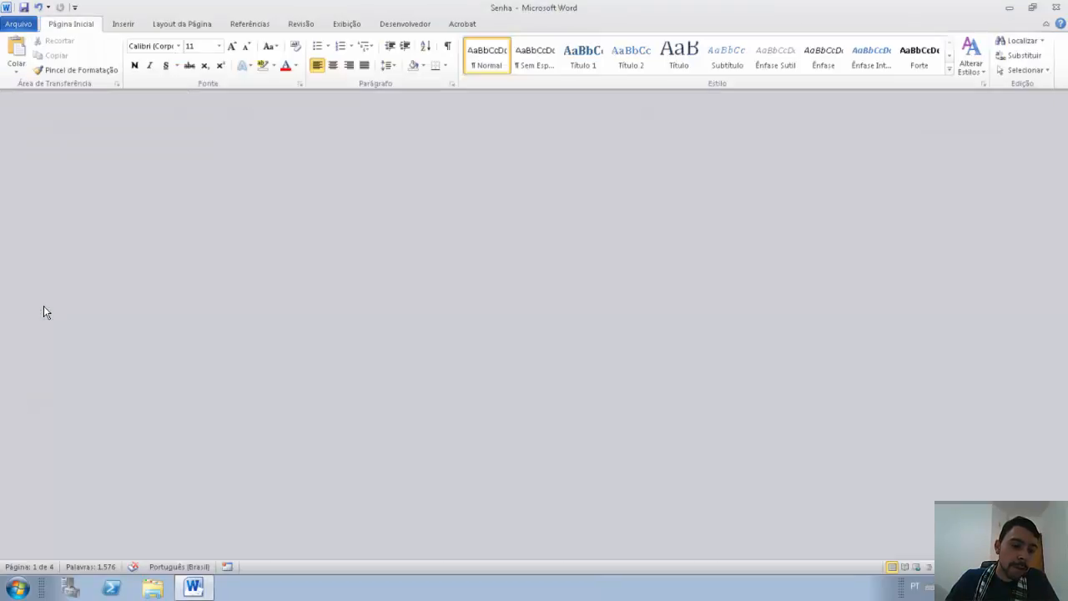
{"action": "double_click", "coordinate": [159, 524]}
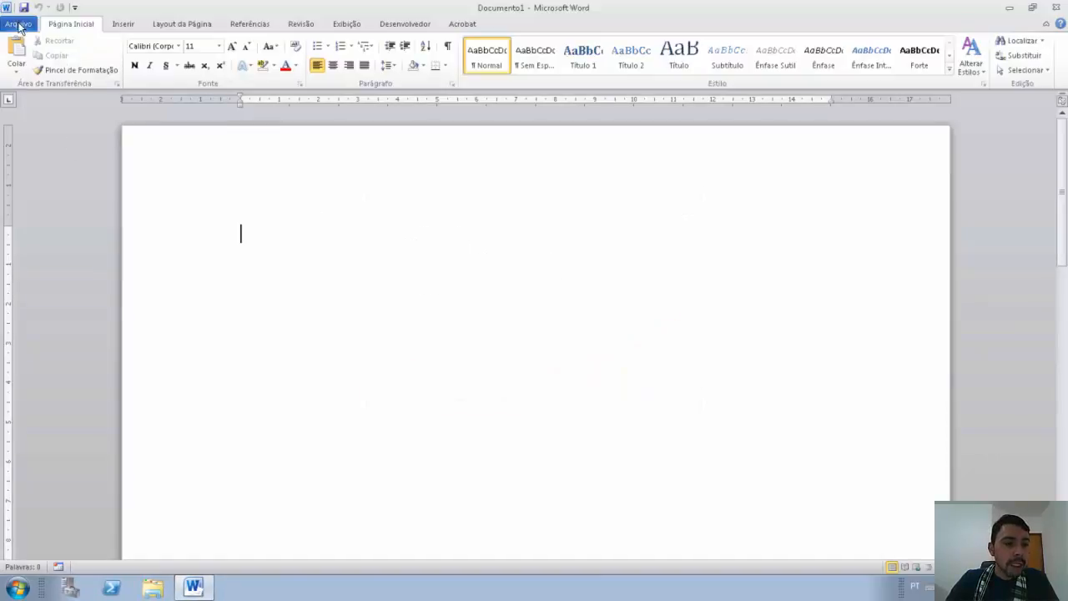
{"action": "left_click", "coordinate": [20, 27]}
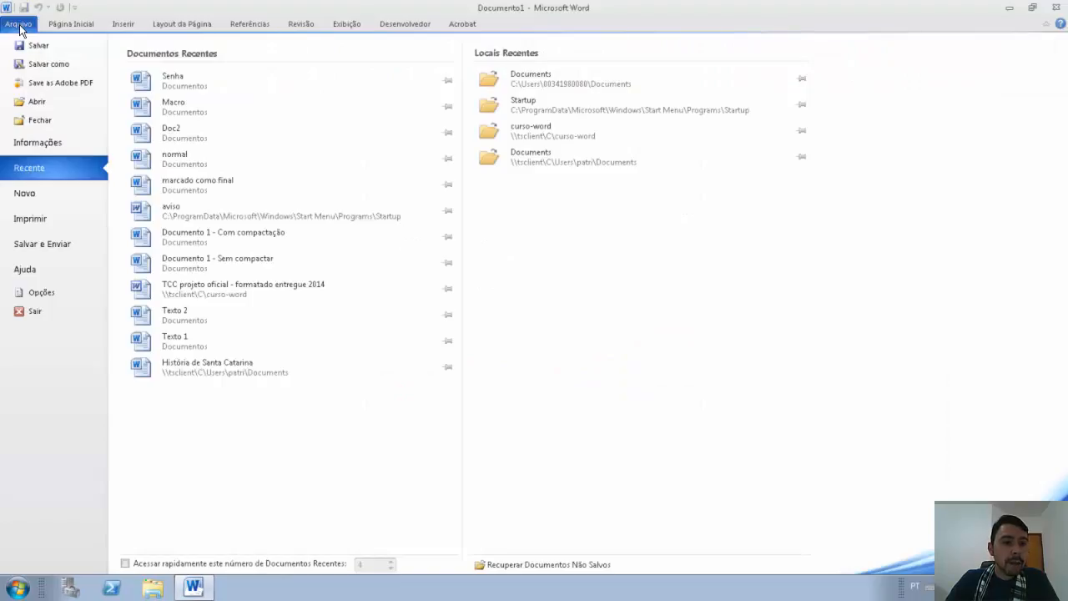
{"action": "left_click", "coordinate": [173, 81]}
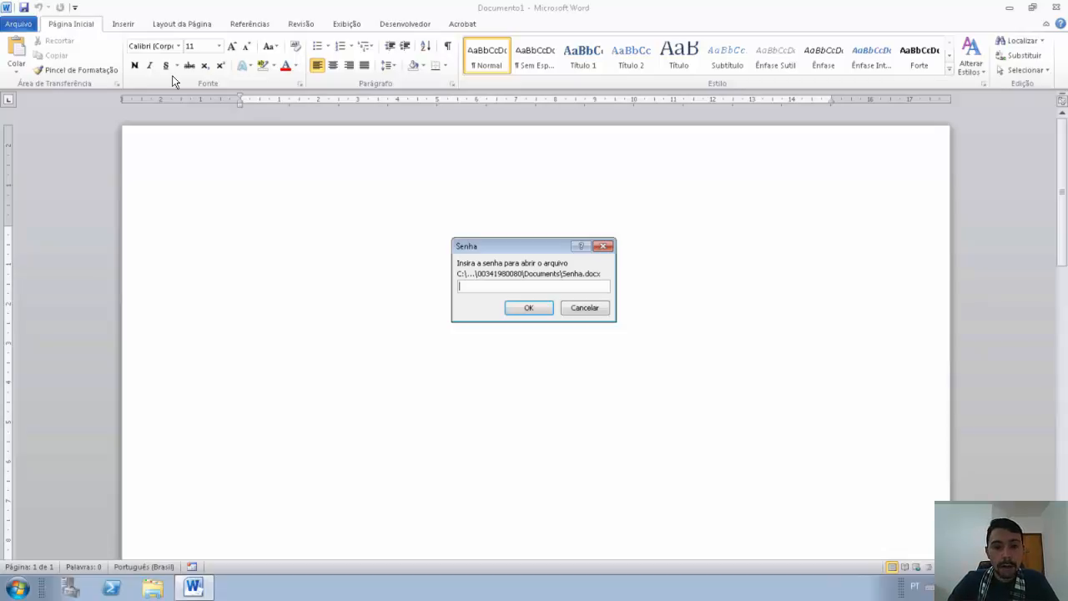
Step: Submit a wrong opening password for Senha and dismiss the incorrect-password error
{"action": "type", "text": "123"}
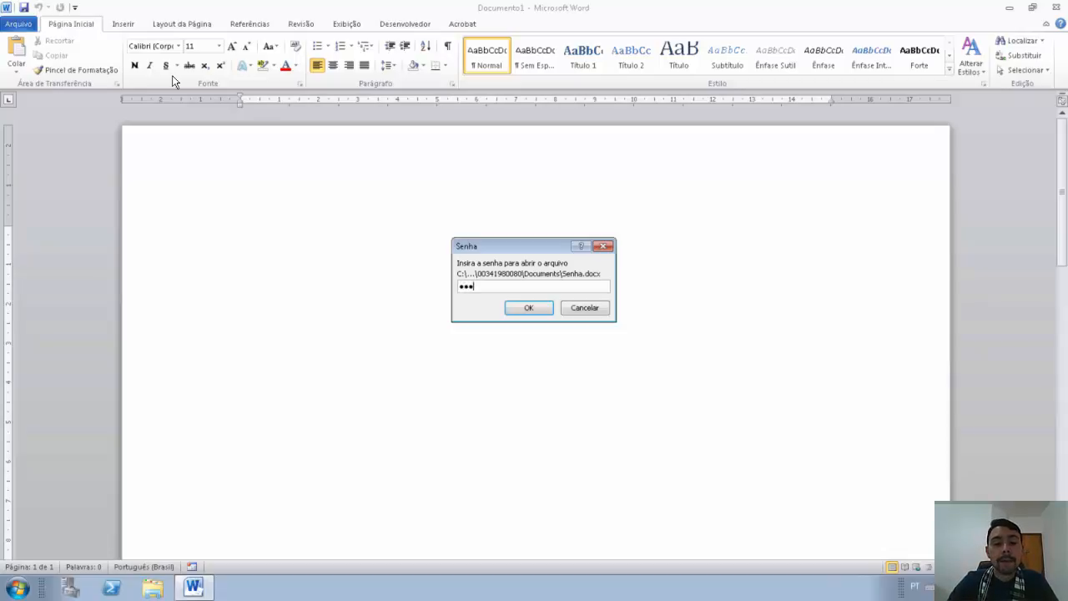
{"action": "key", "text": "Return"}
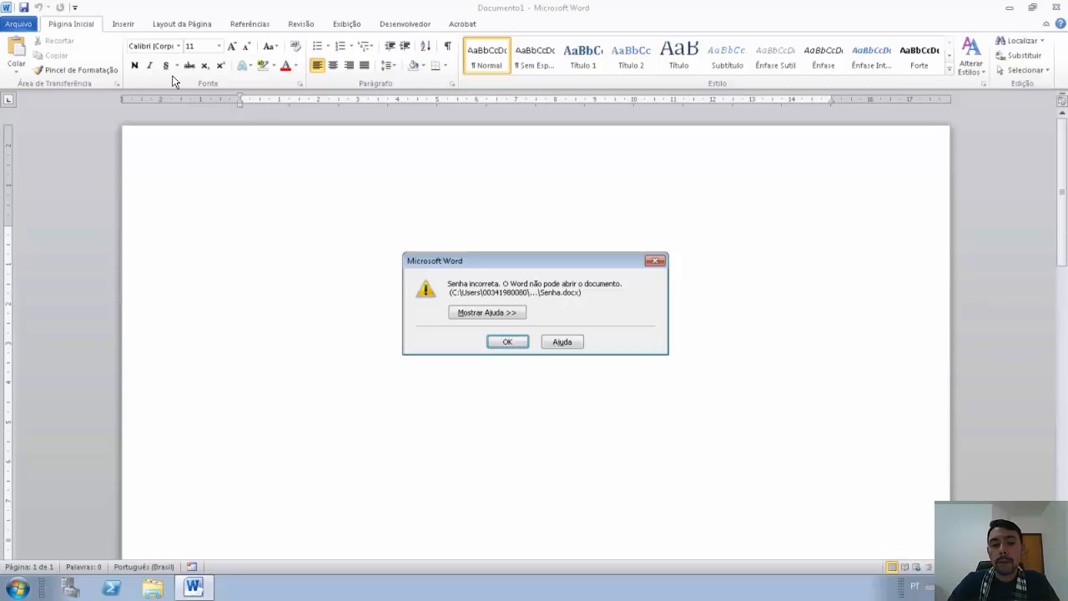
{"action": "key", "text": "Return"}
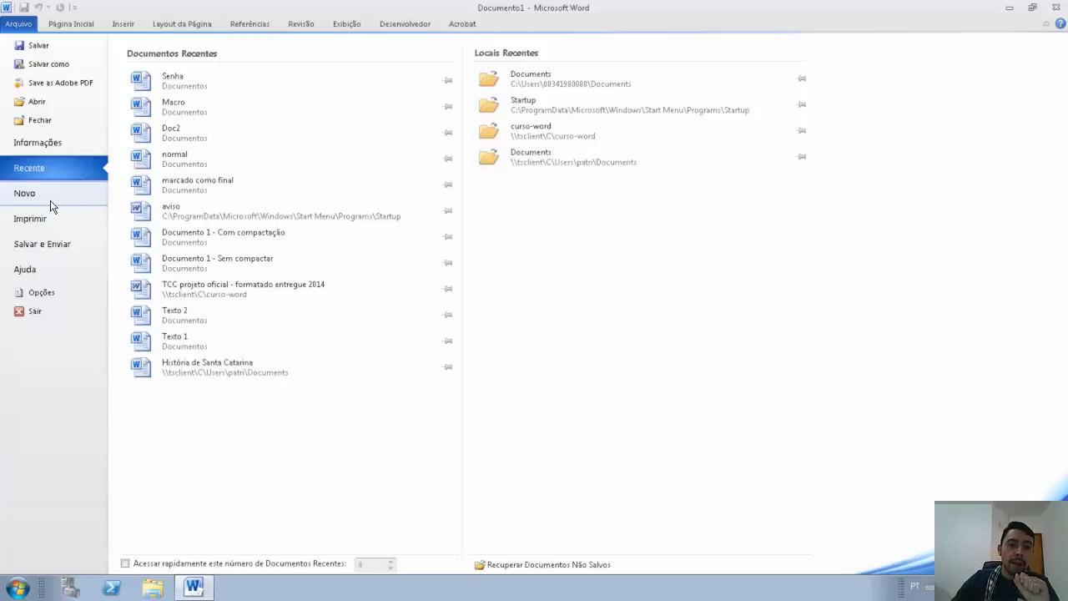
Step: Reopen Senha from recent files with its opening password and choose Somente leitura to view it read-only
{"action": "left_click", "coordinate": [192, 83]}
{"action": "type", "text": "123456"}
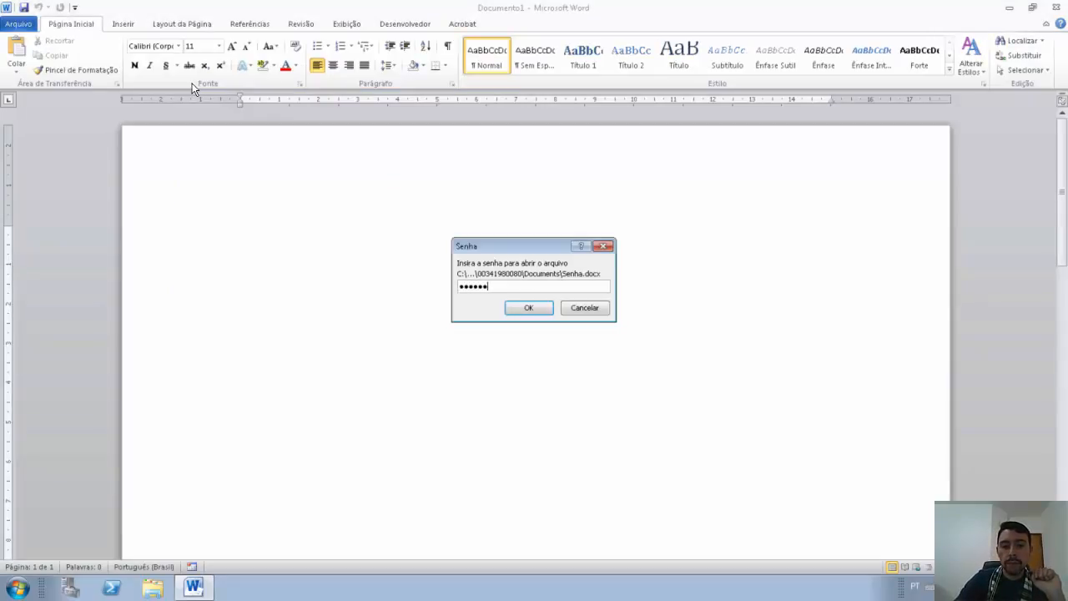
{"action": "key", "text": "Return"}
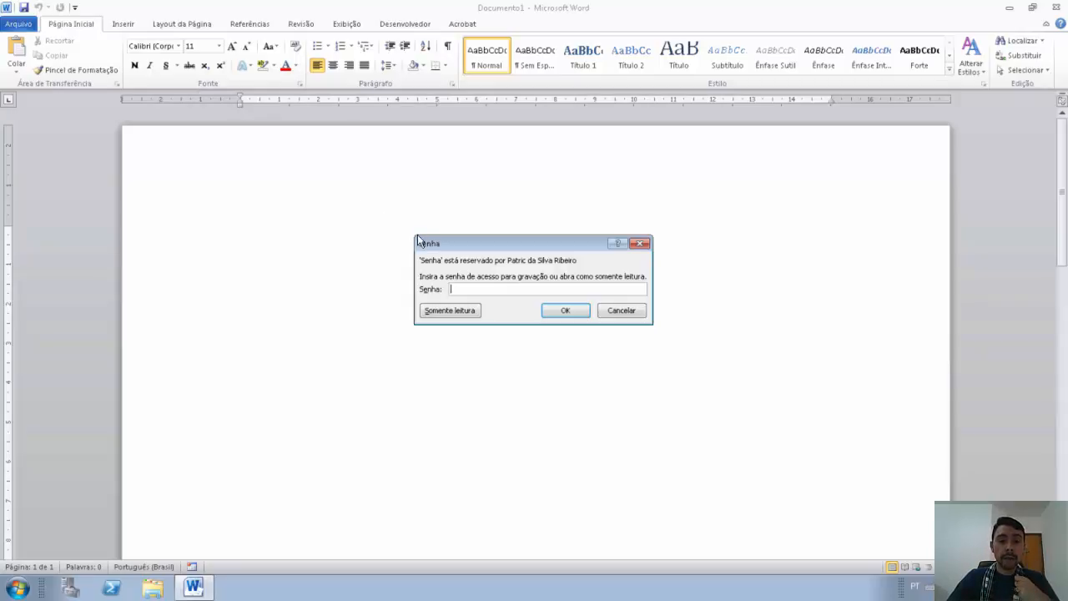
{"action": "left_click", "coordinate": [458, 312]}
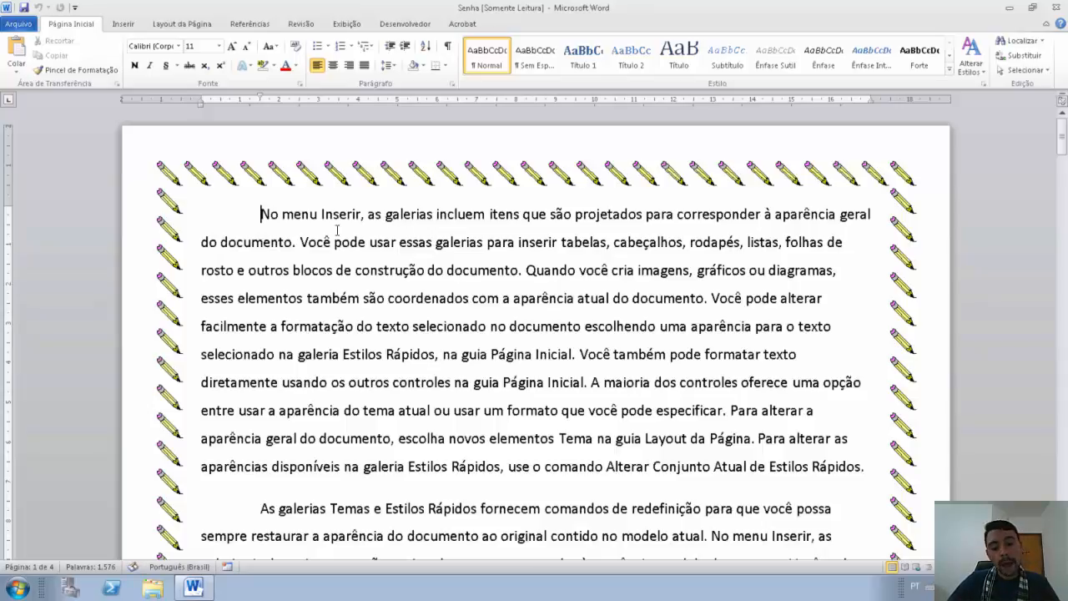
{"action": "left_click_drag", "start_coordinate": [262, 214], "coordinate": [485, 270]}
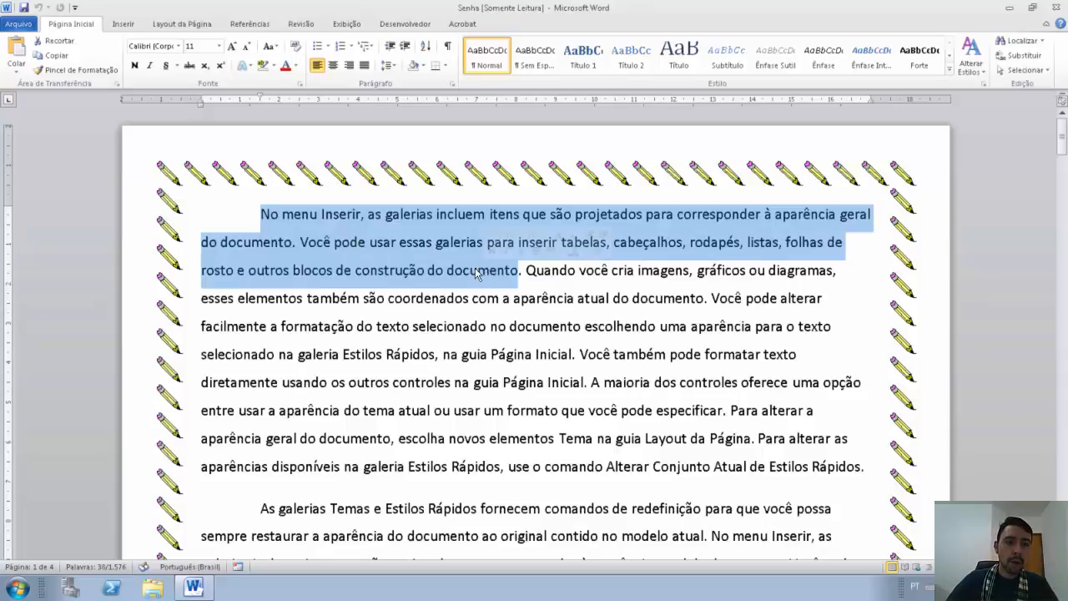
{"action": "left_click", "coordinate": [3, 24]}
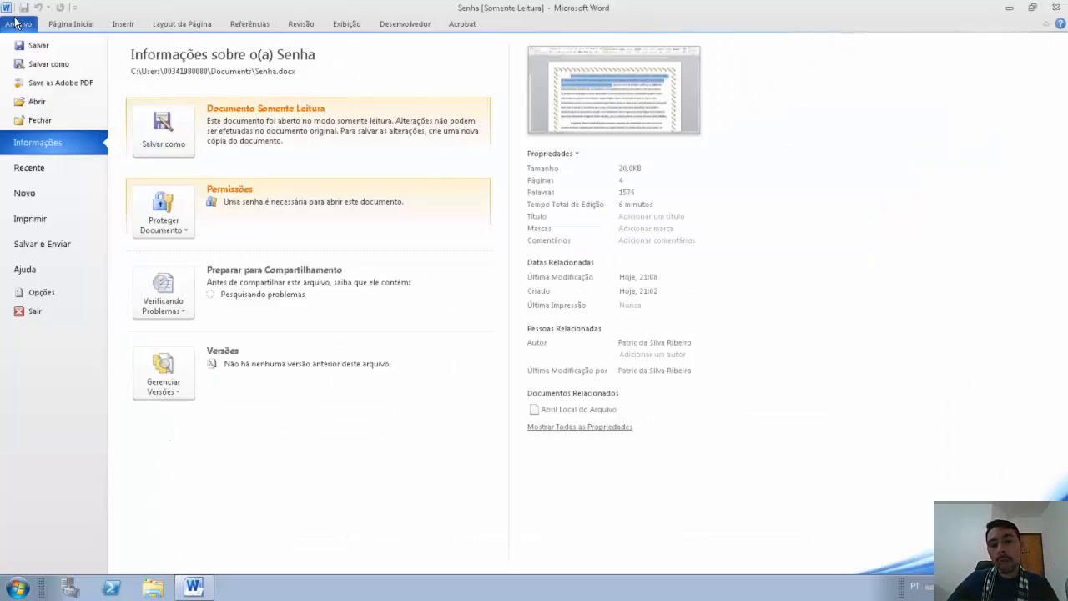
{"action": "left_click", "coordinate": [66, 25]}
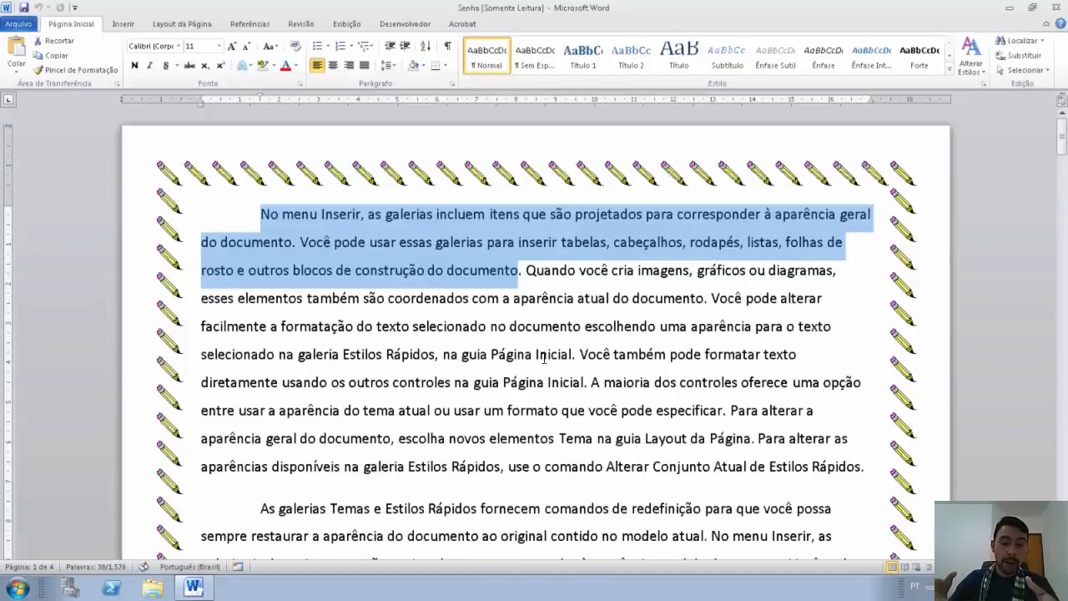
{"action": "left_click", "coordinate": [541, 329]}
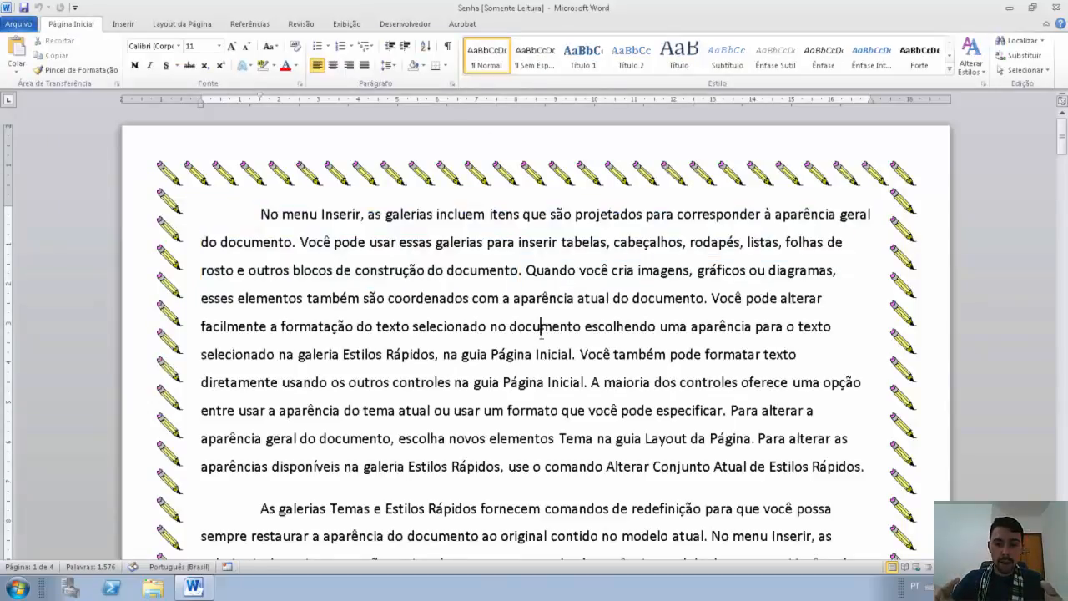
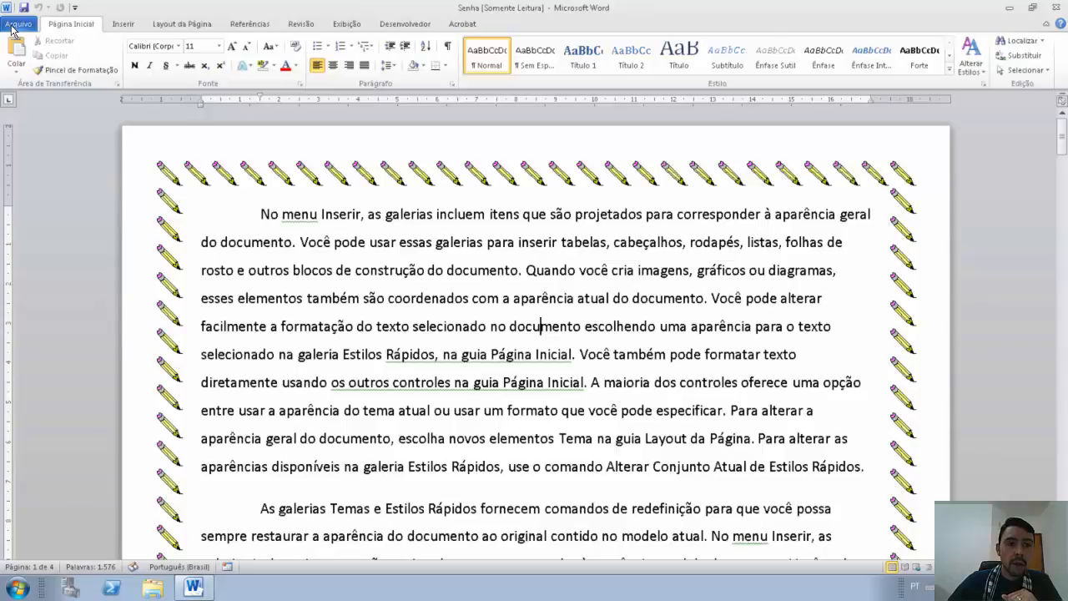
Step: Try clearing Senha's opening password in Save As General Options, then cancel the save after the read-only warning
{"action": "left_click", "coordinate": [18, 24]}
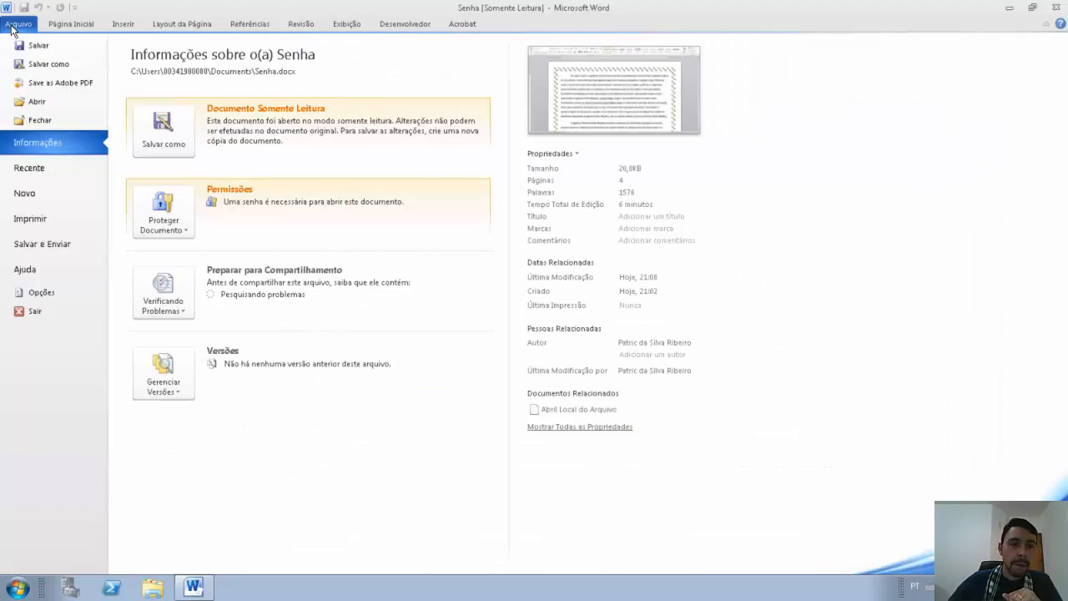
{"action": "left_click", "coordinate": [26, 65]}
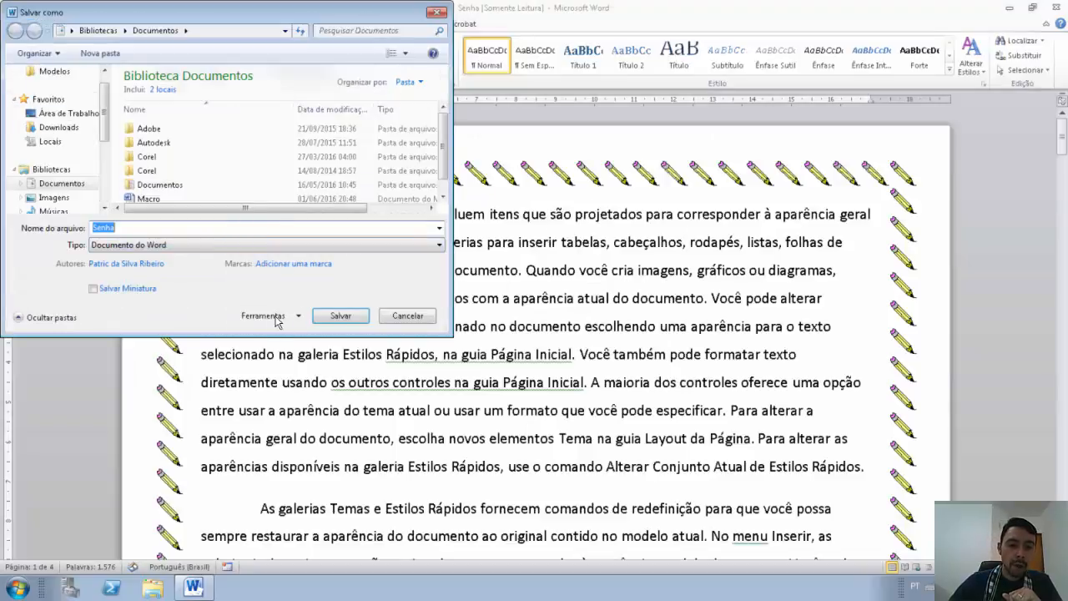
{"action": "left_click", "coordinate": [277, 322]}
{"action": "left_click", "coordinate": [278, 367]}
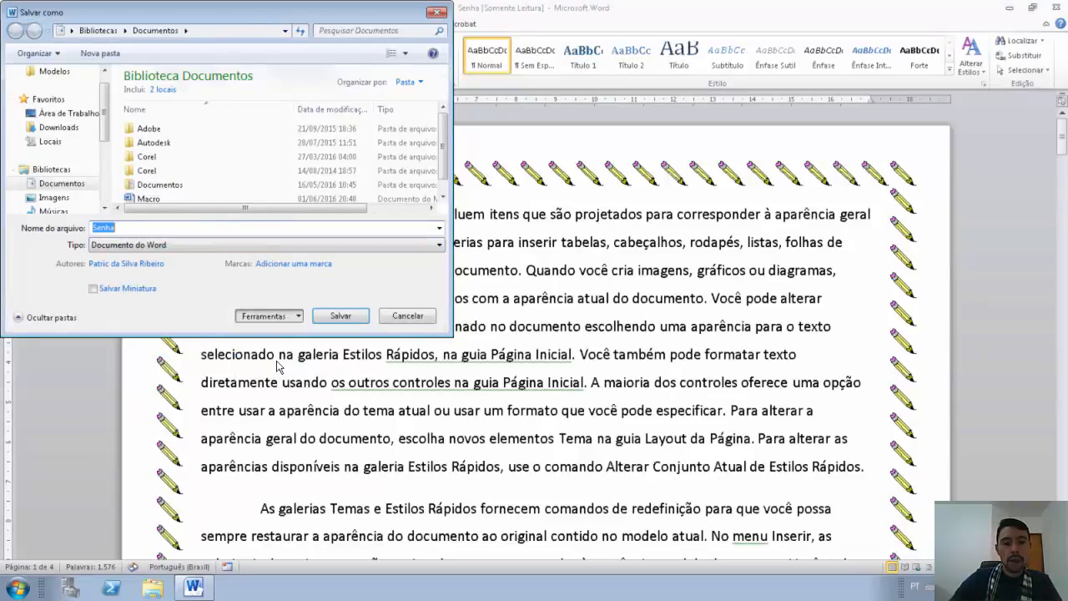
{"action": "key", "text": "BackSpace"}
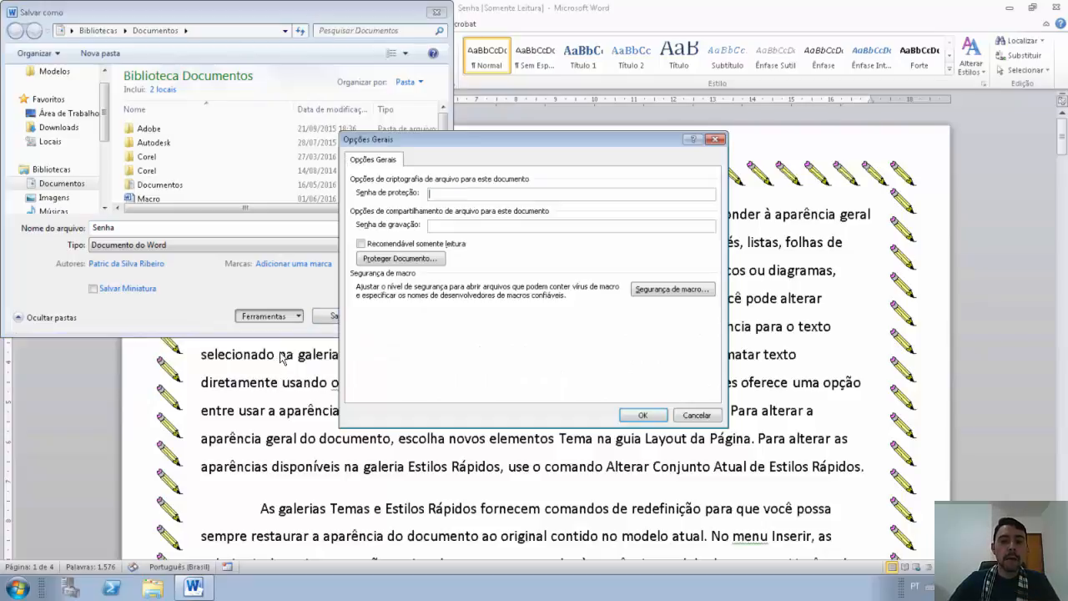
{"action": "left_click", "coordinate": [508, 230]}
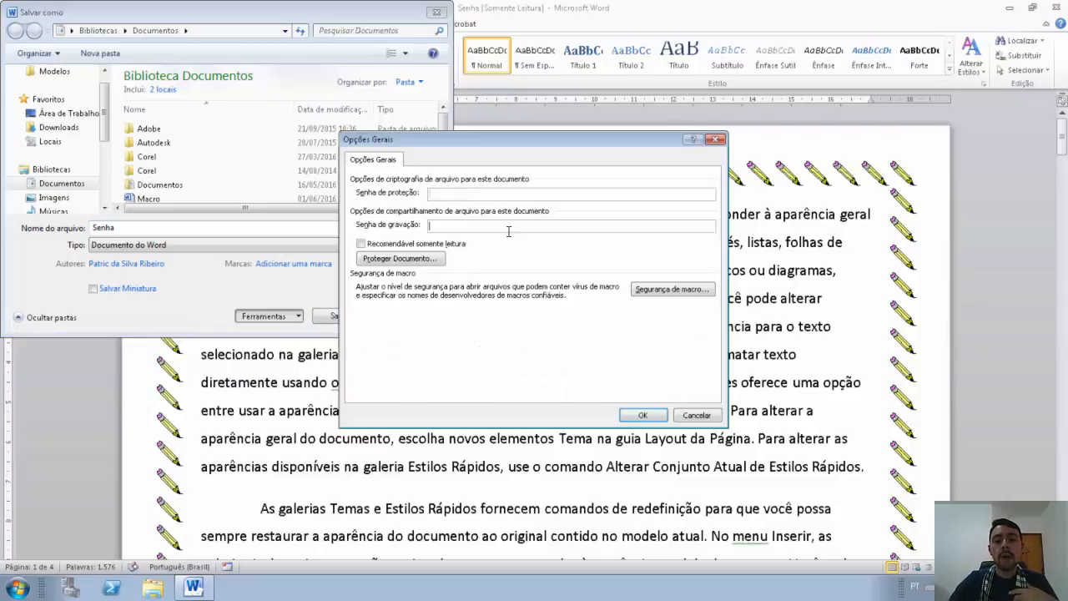
{"action": "left_click", "coordinate": [654, 417]}
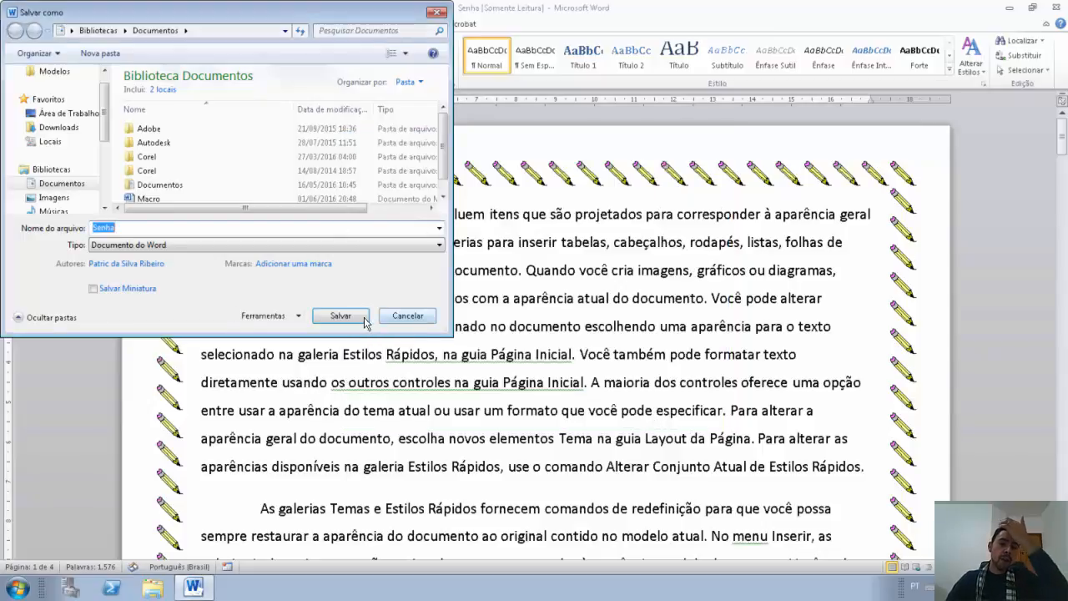
{"action": "left_click", "coordinate": [362, 322]}
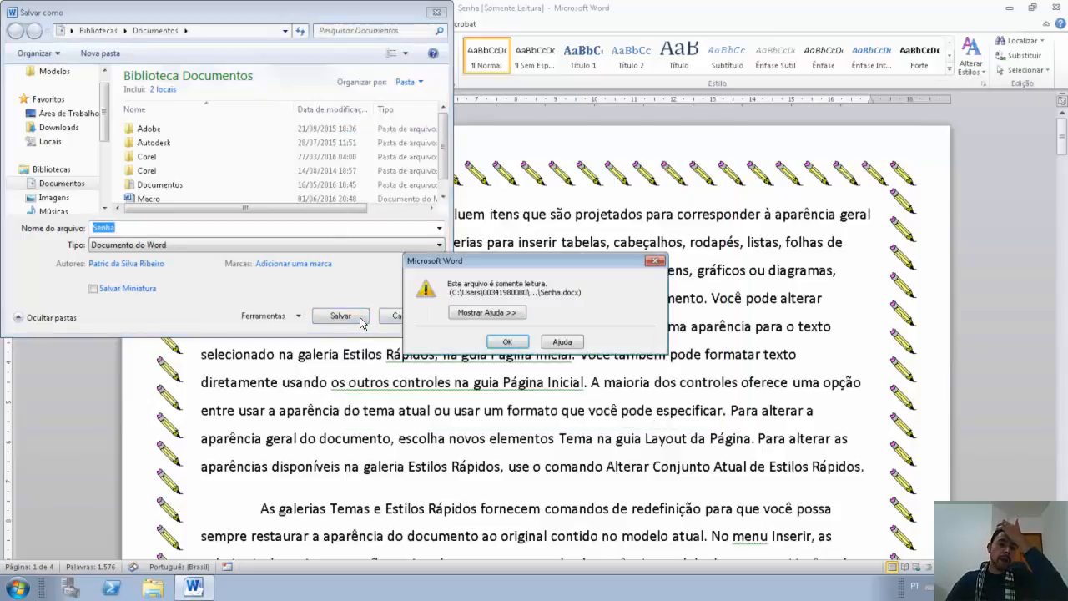
{"action": "left_click", "coordinate": [511, 347]}
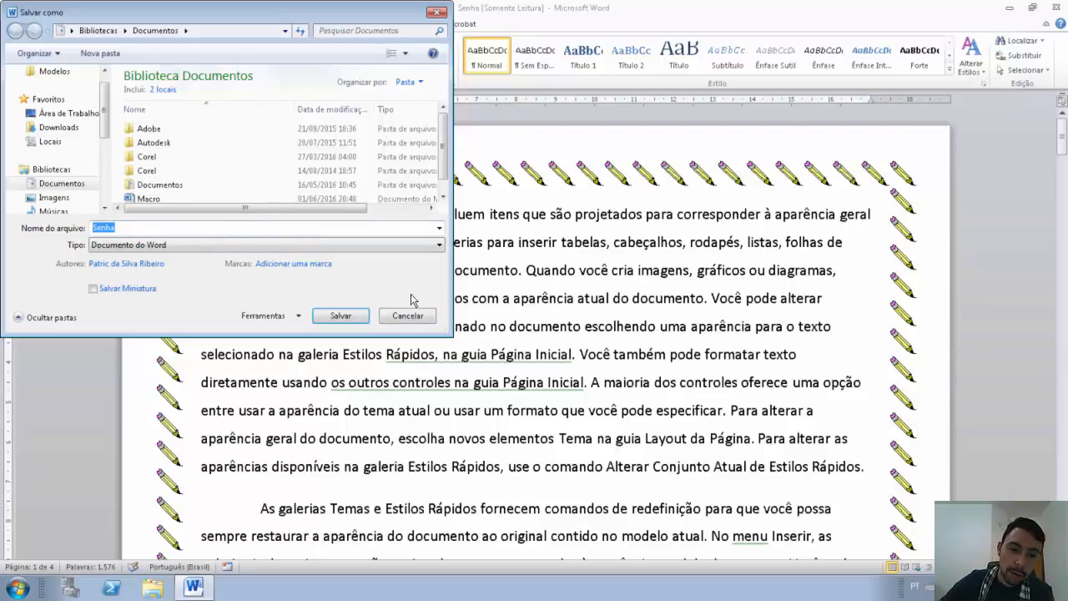
{"action": "left_click", "coordinate": [400, 321]}
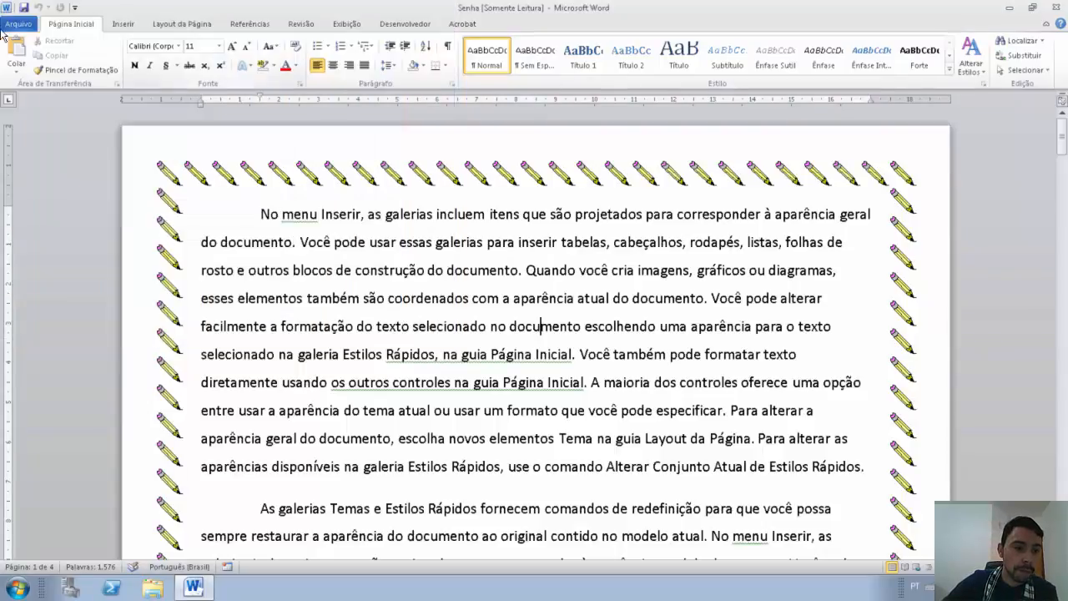
Step: Close Senha without saving, then reopen it read-only from recent files with its opening password
{"action": "left_click", "coordinate": [18, 24]}
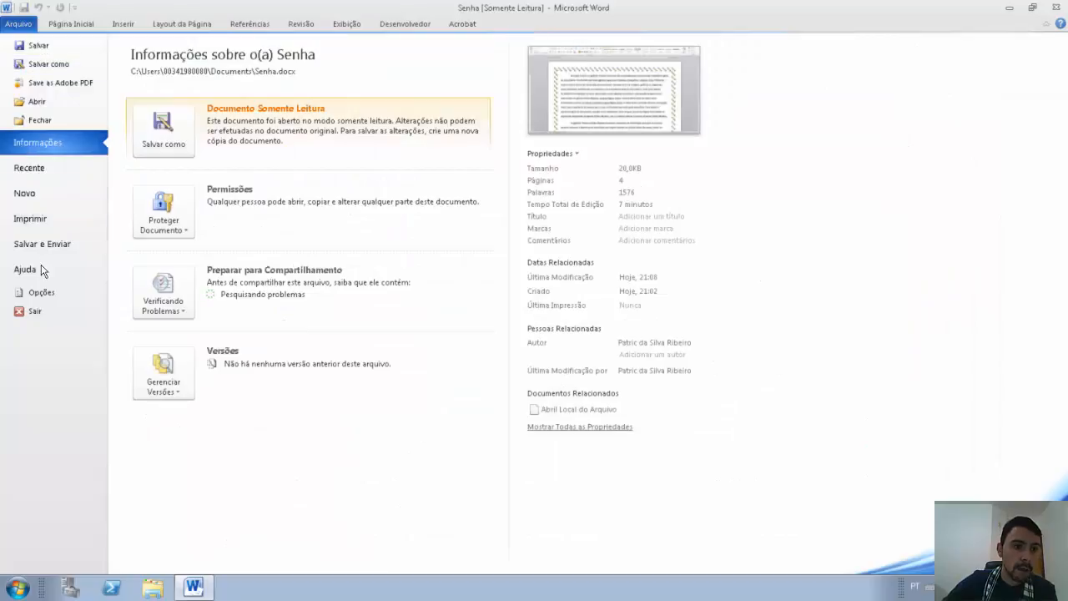
{"action": "left_click", "coordinate": [37, 120]}
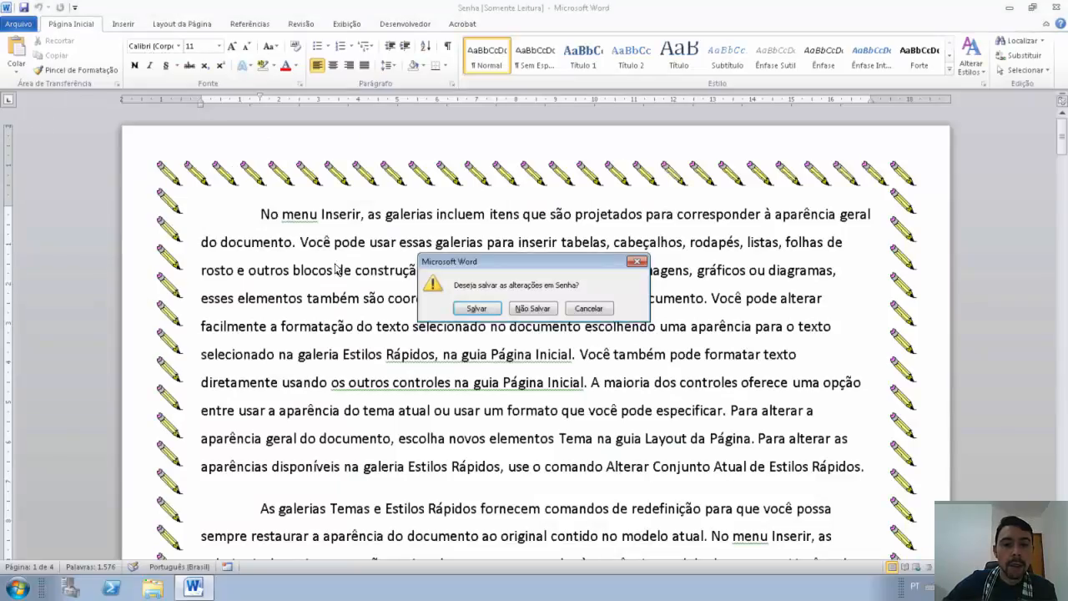
{"action": "left_click", "coordinate": [533, 309]}
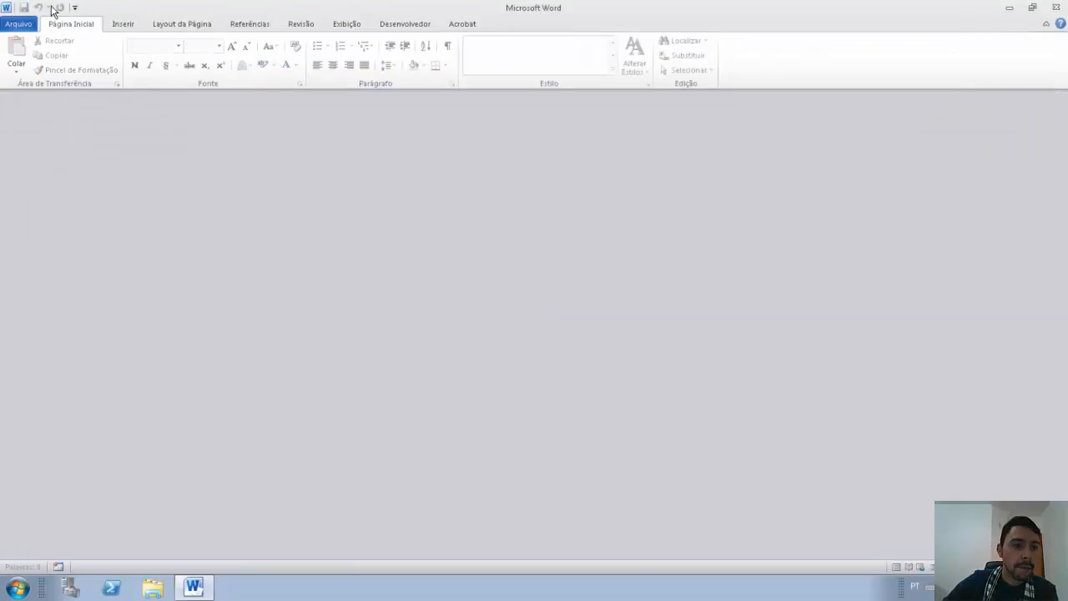
{"action": "left_click", "coordinate": [23, 28]}
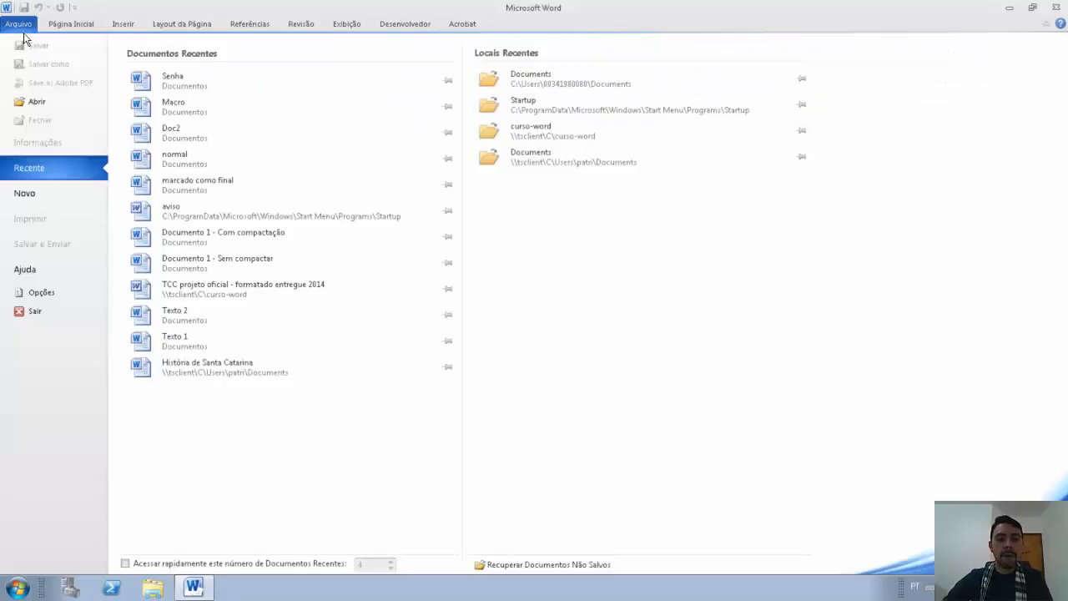
{"action": "left_click", "coordinate": [172, 84]}
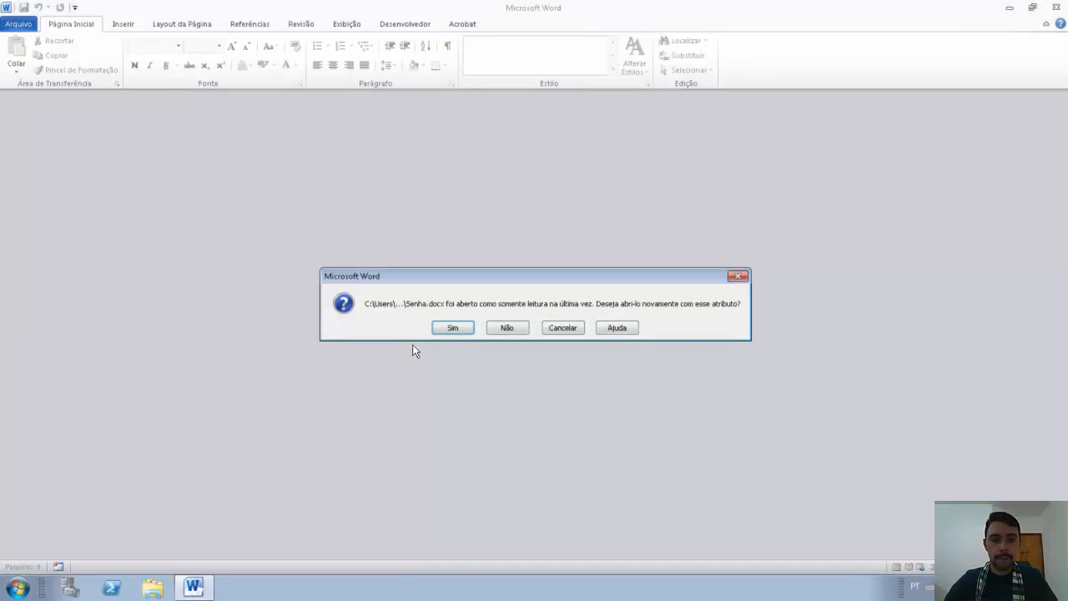
{"action": "left_click", "coordinate": [453, 328]}
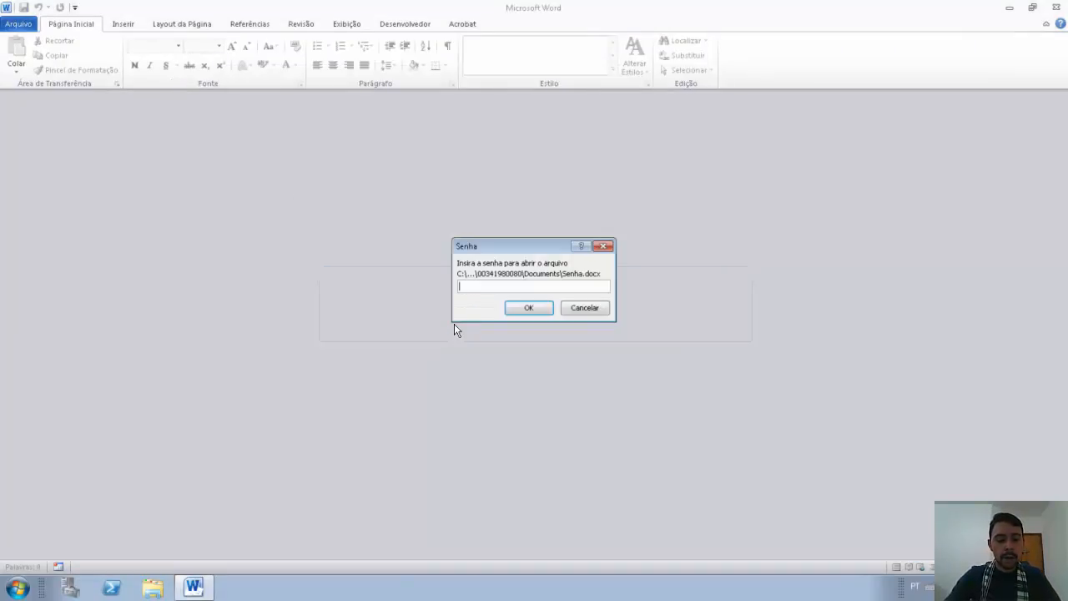
{"action": "type", "text": "123456"}
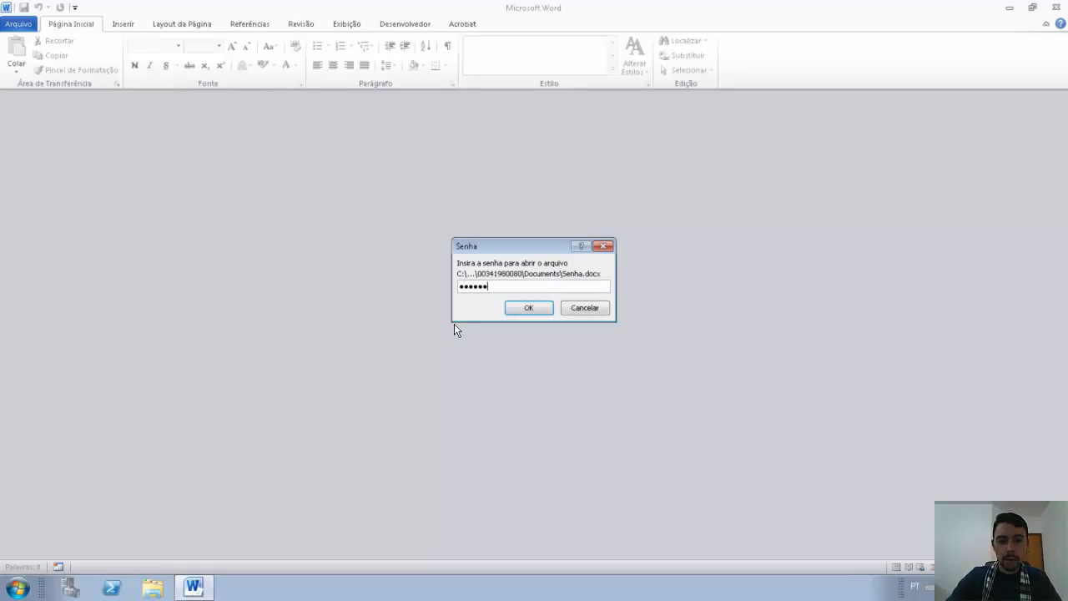
{"action": "key", "text": "Return"}
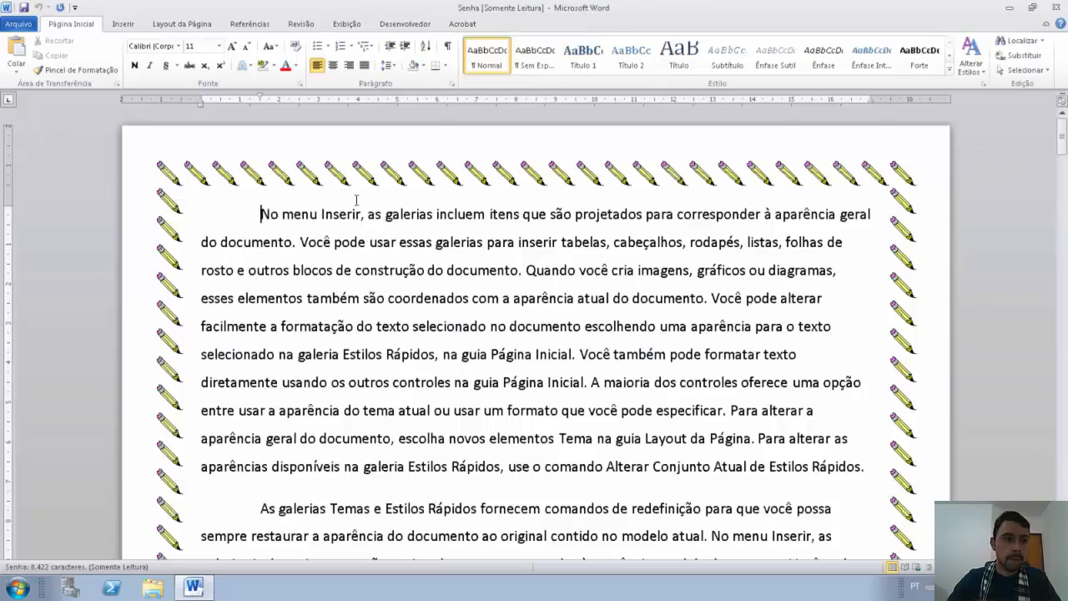
Step: Close and reopen Senha, declining read-only and supplying both the opening and modify passwords
{"action": "left_click", "coordinate": [19, 23]}
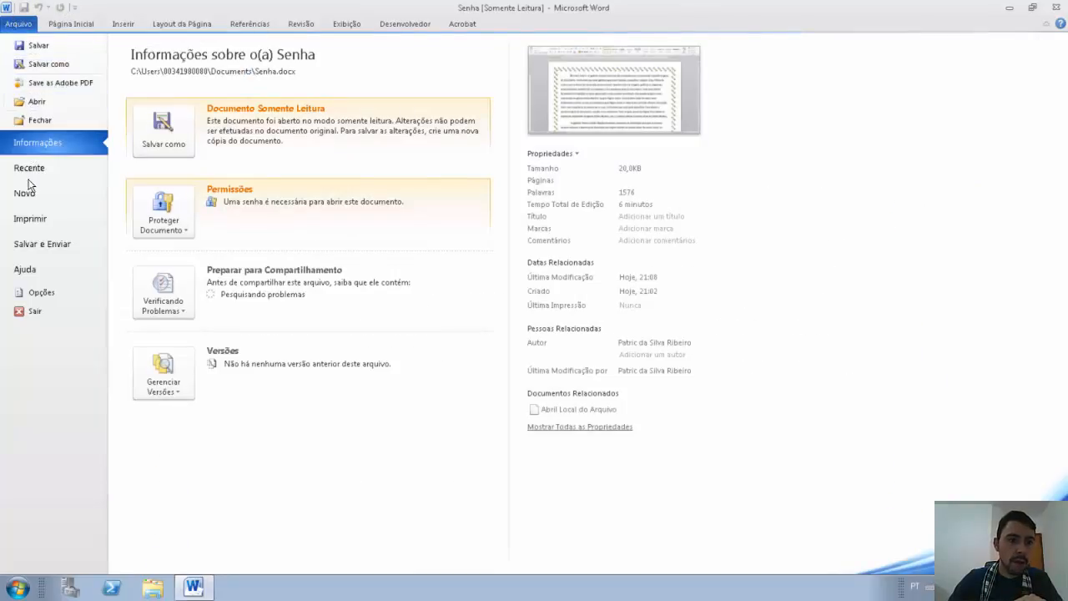
{"action": "left_click", "coordinate": [40, 120]}
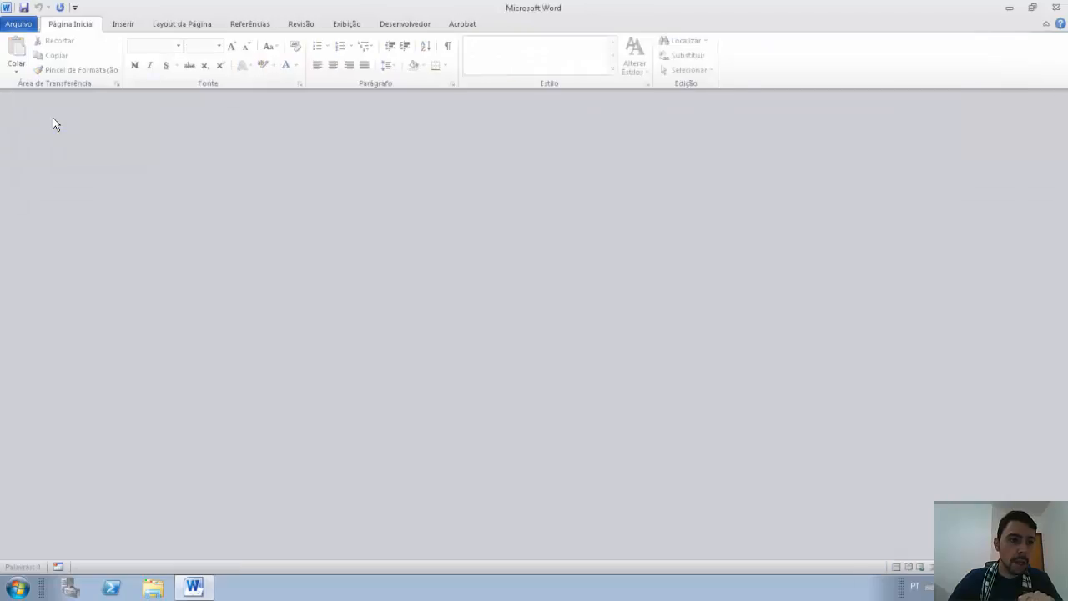
{"action": "left_click", "coordinate": [22, 24]}
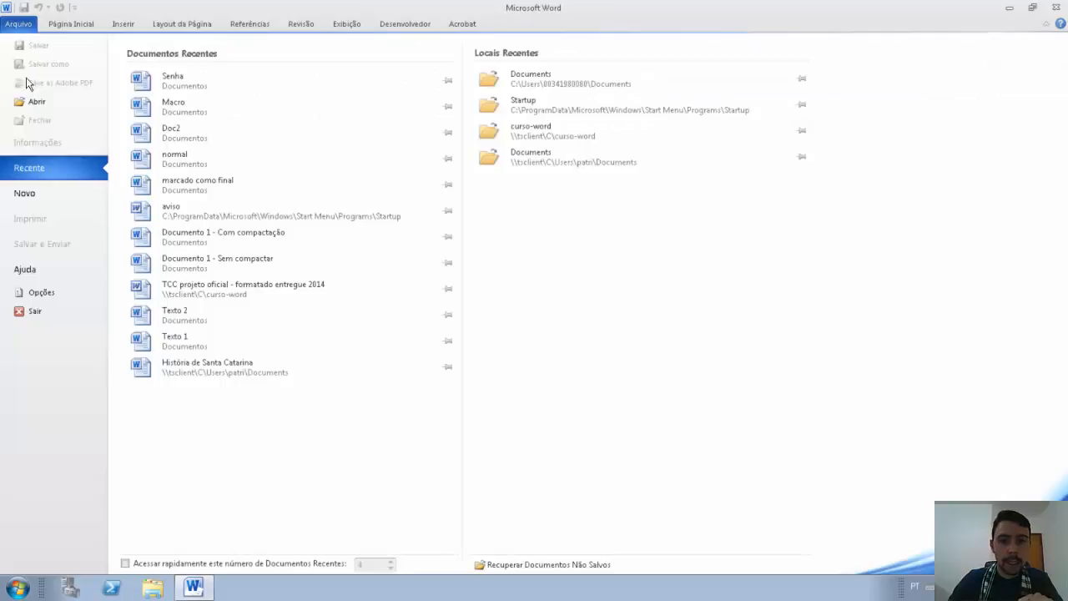
{"action": "left_click", "coordinate": [198, 83]}
{"action": "left_click", "coordinate": [516, 329]}
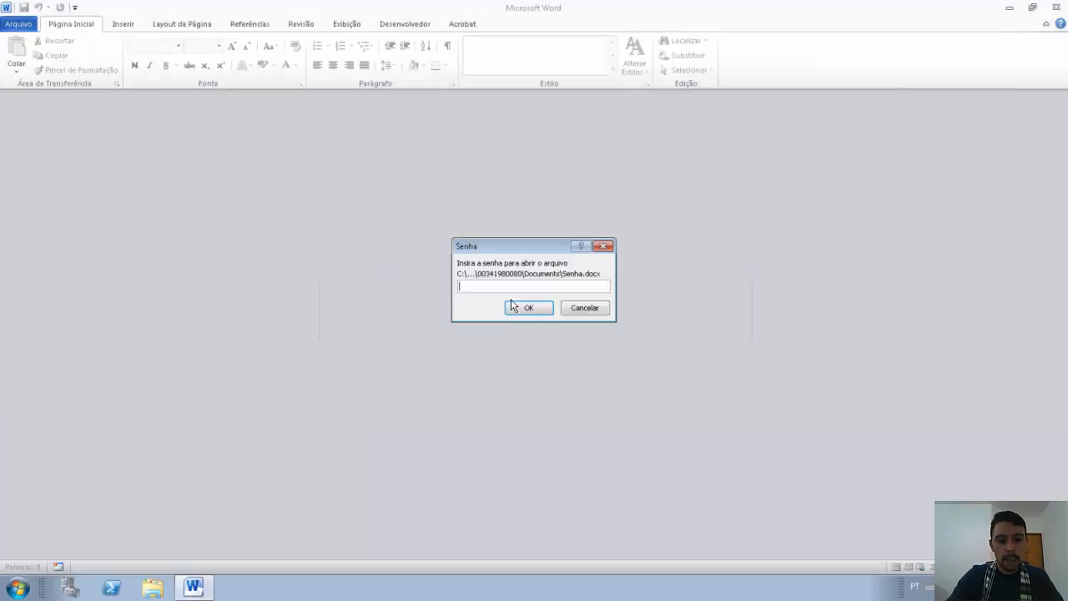
{"action": "type", "text": "123456"}
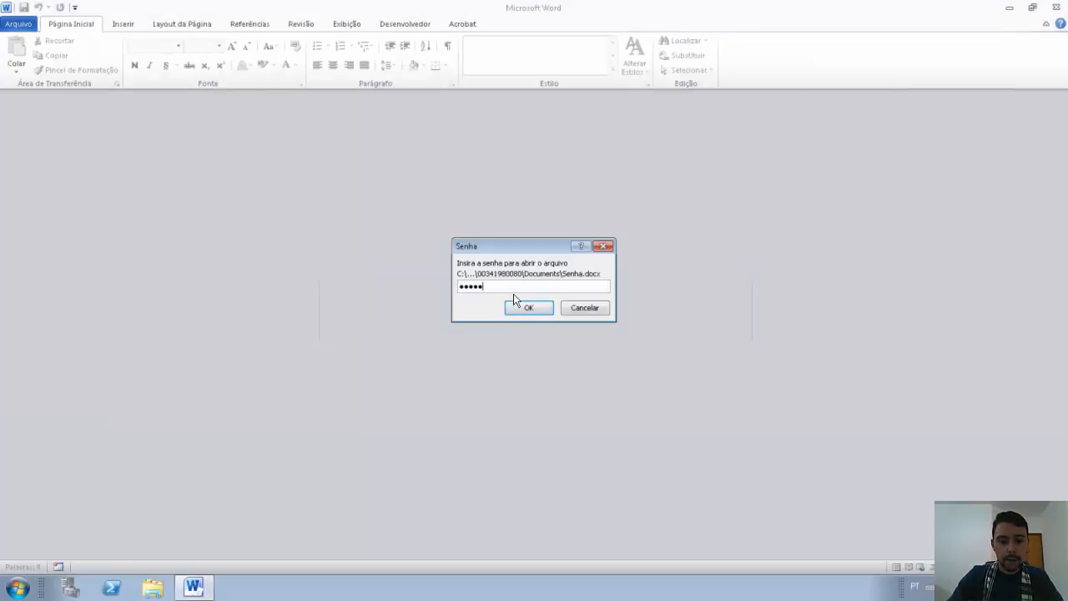
{"action": "key", "text": "Return"}
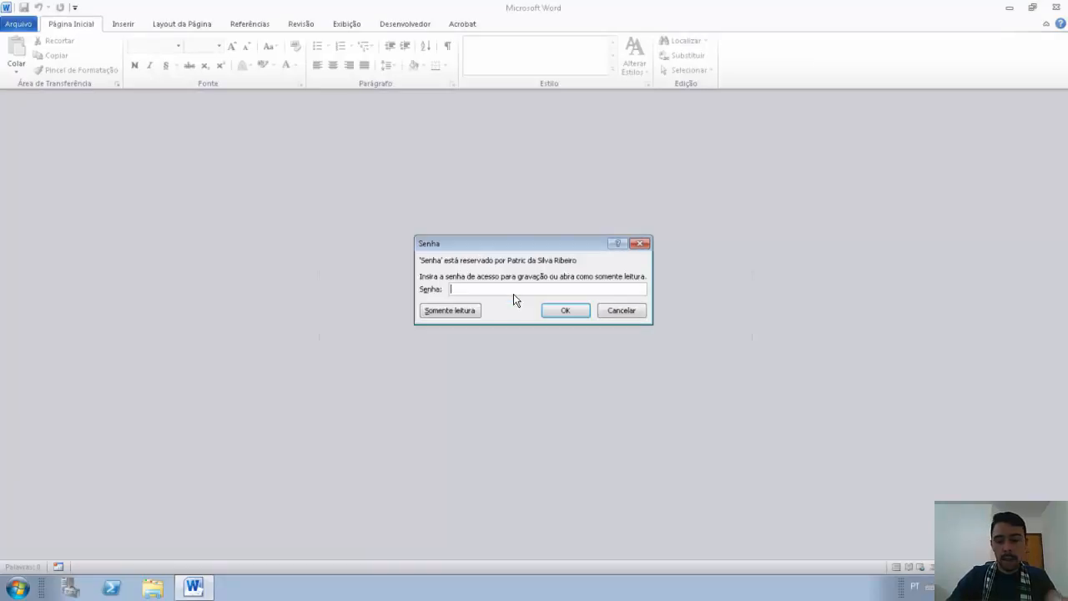
{"action": "type", "text": "123456"}
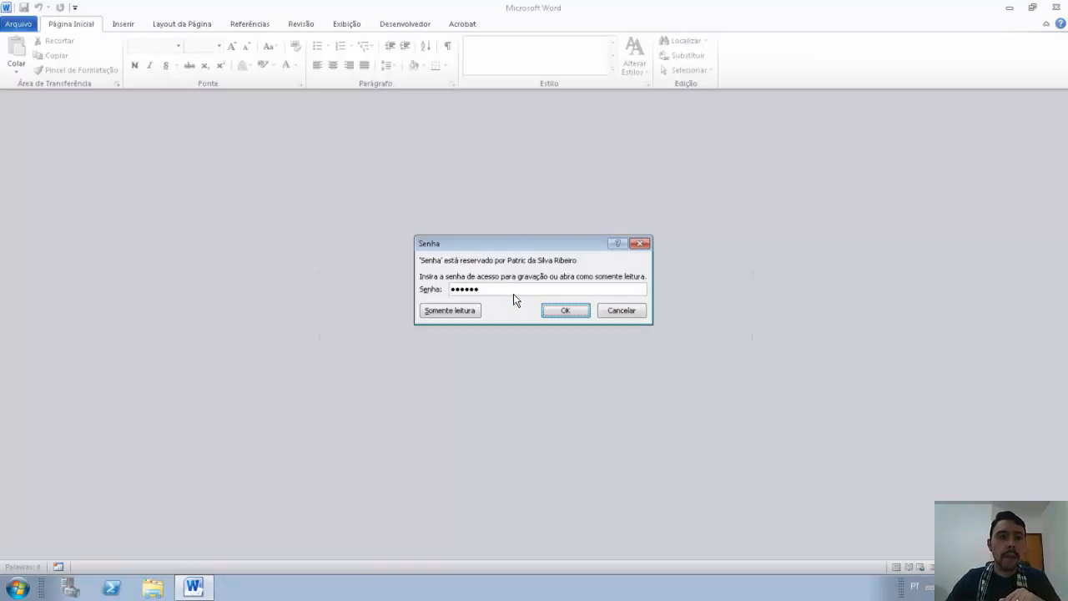
{"action": "key", "text": "Return"}
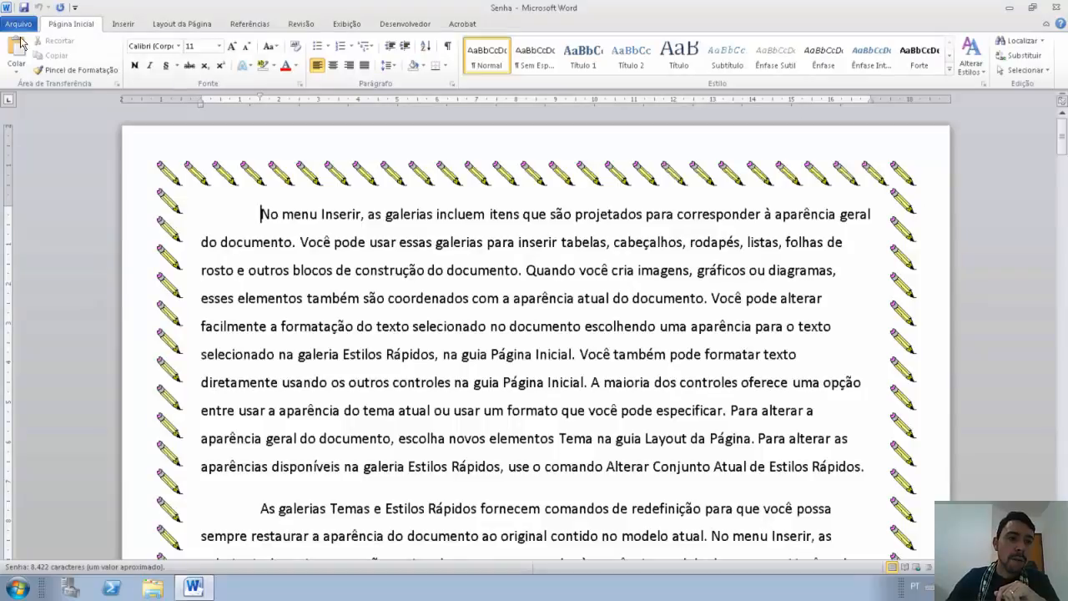
Step: Clear the Senha de gravação field in General Options and save the file as Senha
{"action": "left_click", "coordinate": [19, 24]}
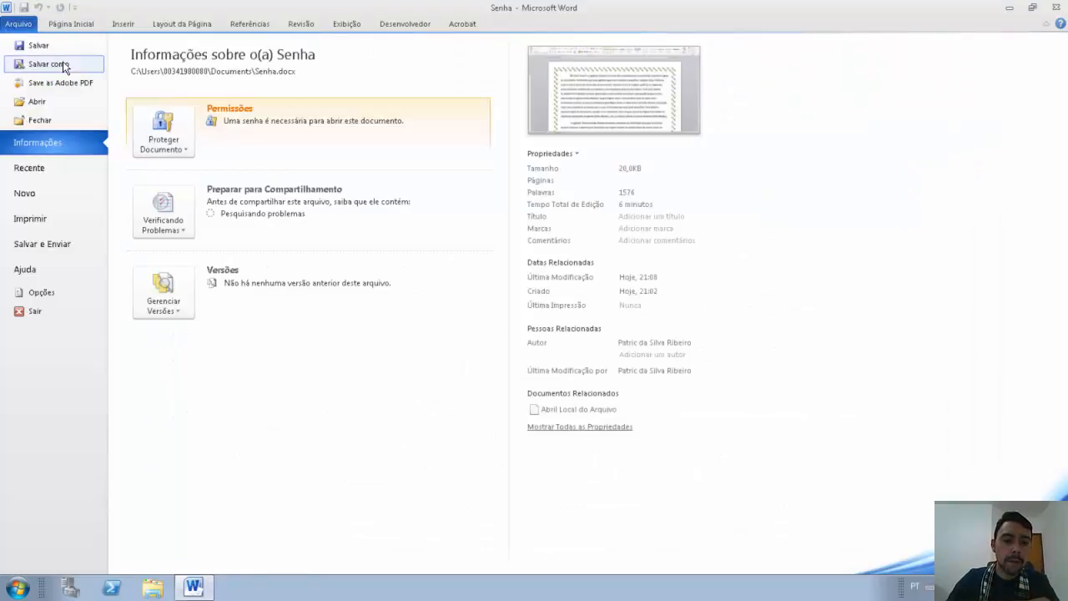
{"action": "left_click", "coordinate": [48, 64]}
{"action": "left_click", "coordinate": [267, 315]}
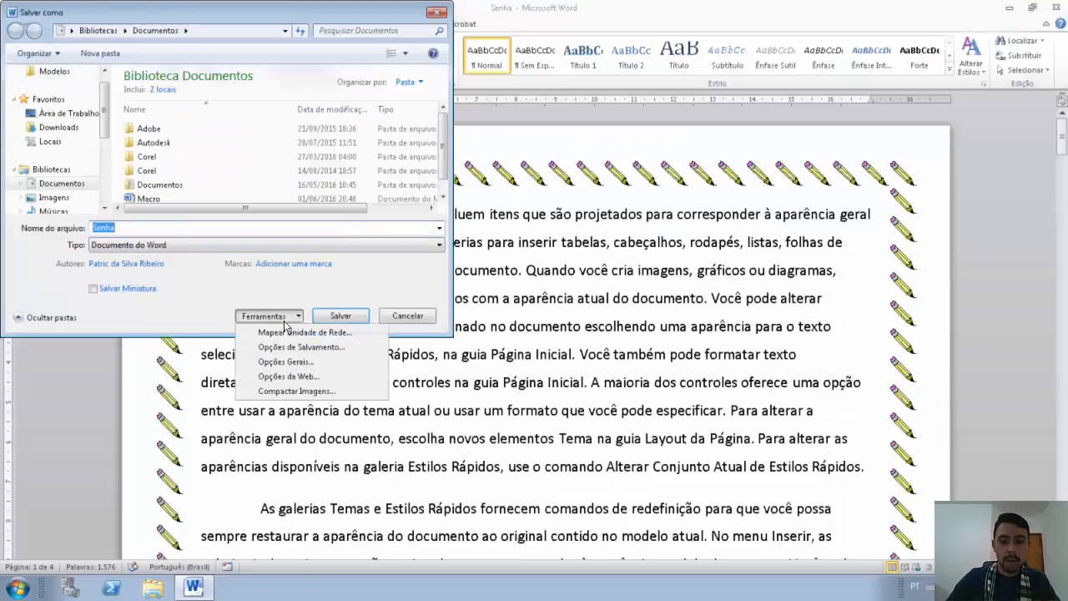
{"action": "left_click", "coordinate": [284, 361]}
{"action": "key", "text": "Tab"}
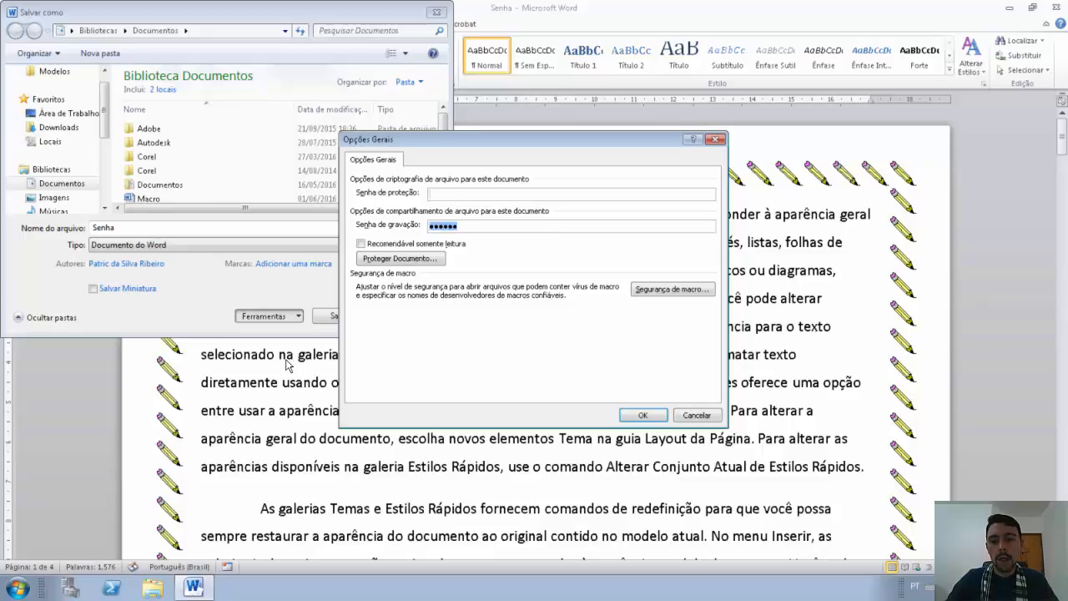
{"action": "key", "text": "Delete"}
{"action": "left_click", "coordinate": [642, 415]}
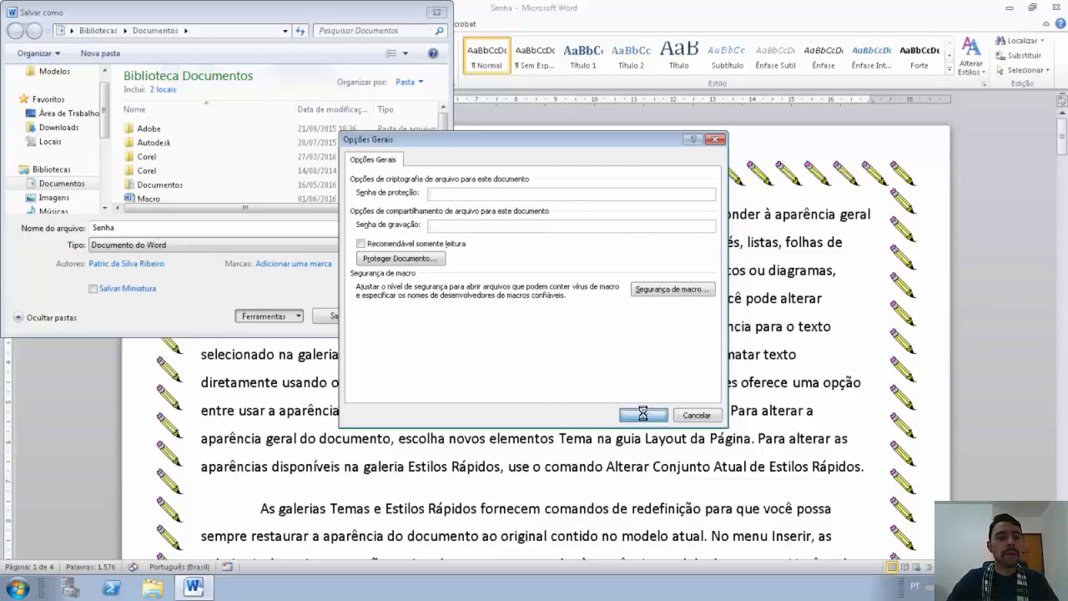
{"action": "left_click", "coordinate": [329, 315]}
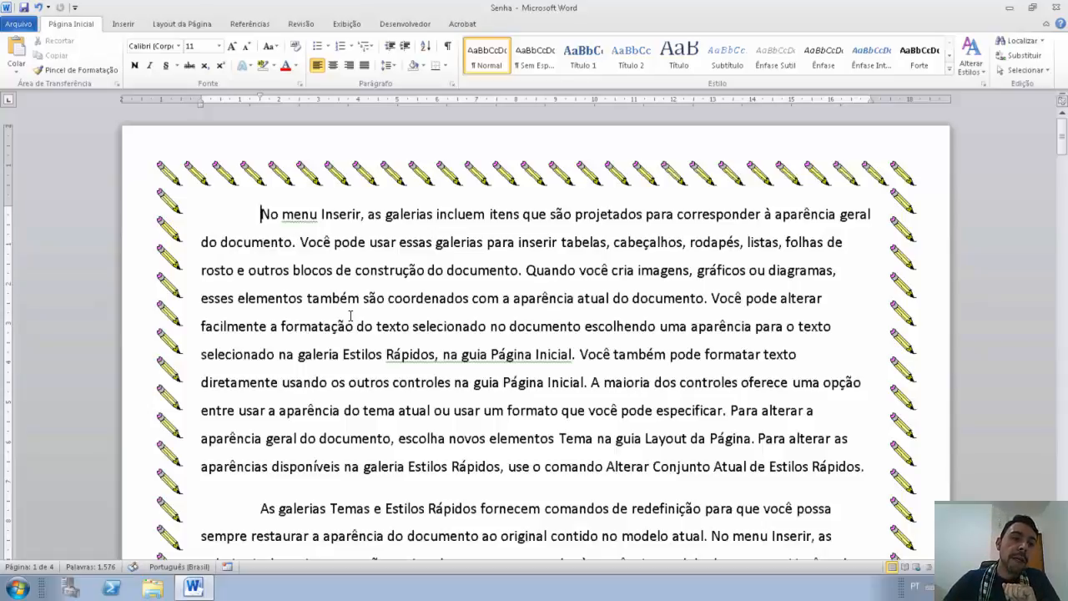
Step: Mark Senha as final via Proteger Documento and dismiss the final-status notice
{"action": "left_click", "coordinate": [13, 25]}
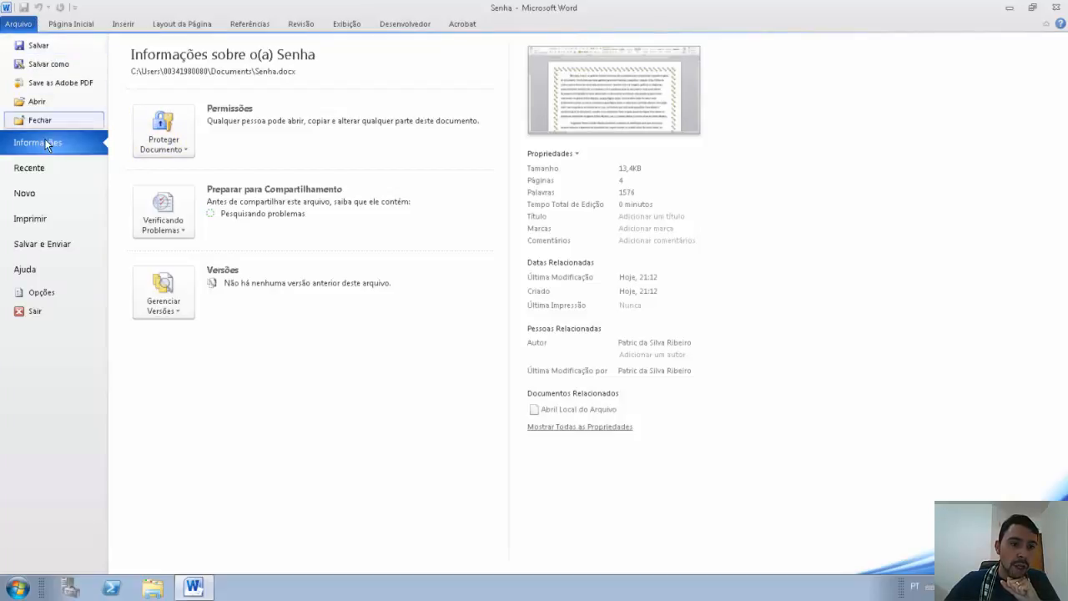
{"action": "left_click", "coordinate": [173, 141]}
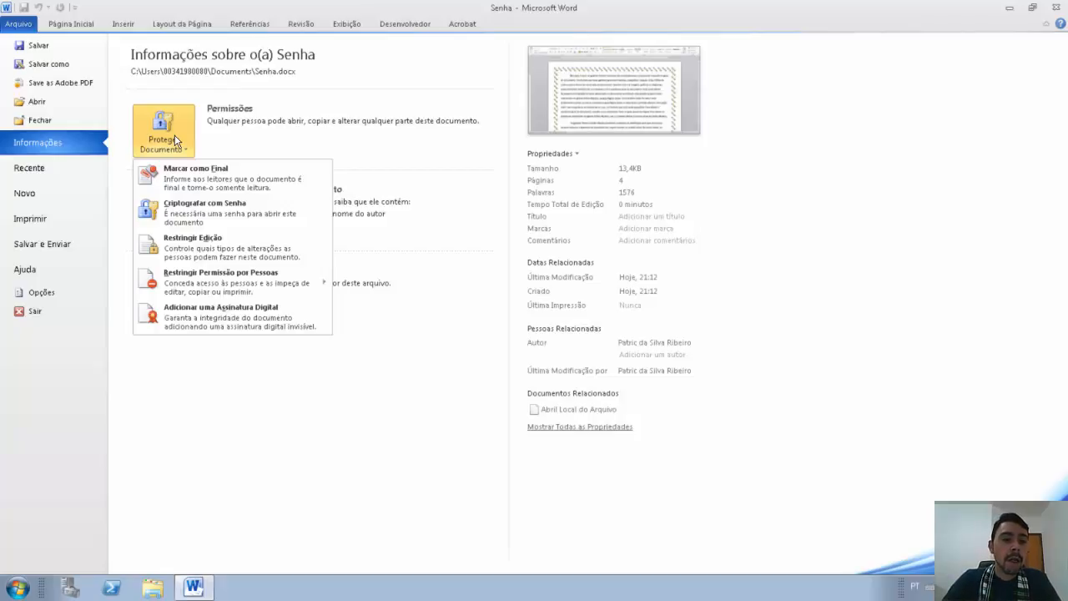
{"action": "left_click", "coordinate": [200, 176]}
{"action": "left_click", "coordinate": [480, 327]}
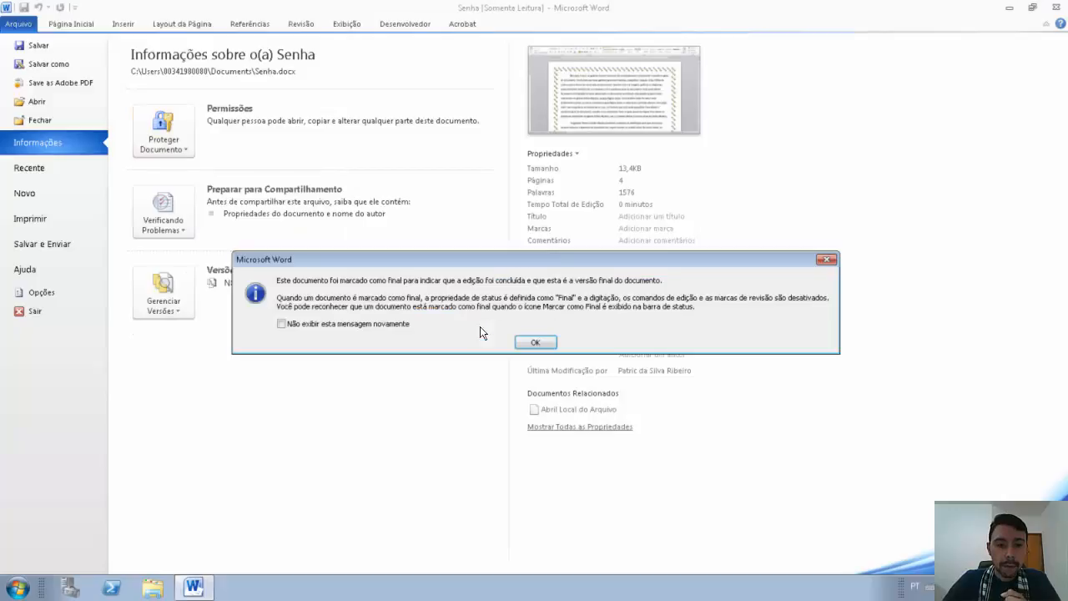
{"action": "left_click", "coordinate": [535, 344]}
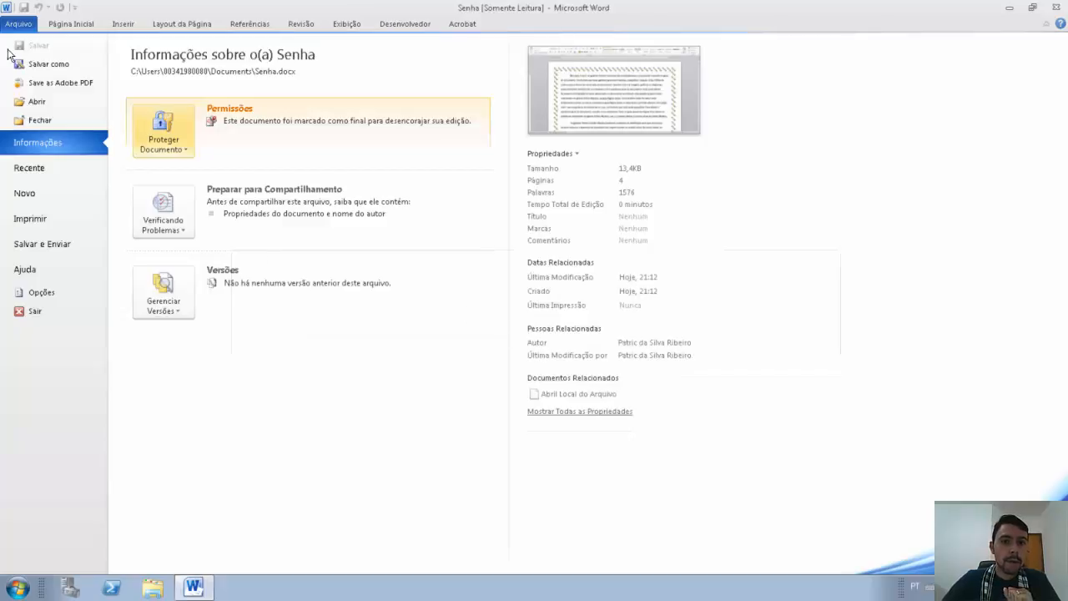
Step: Re-enable editing with Editar Mesmo Assim and place the insertion point after 'do'
{"action": "left_click", "coordinate": [60, 28]}
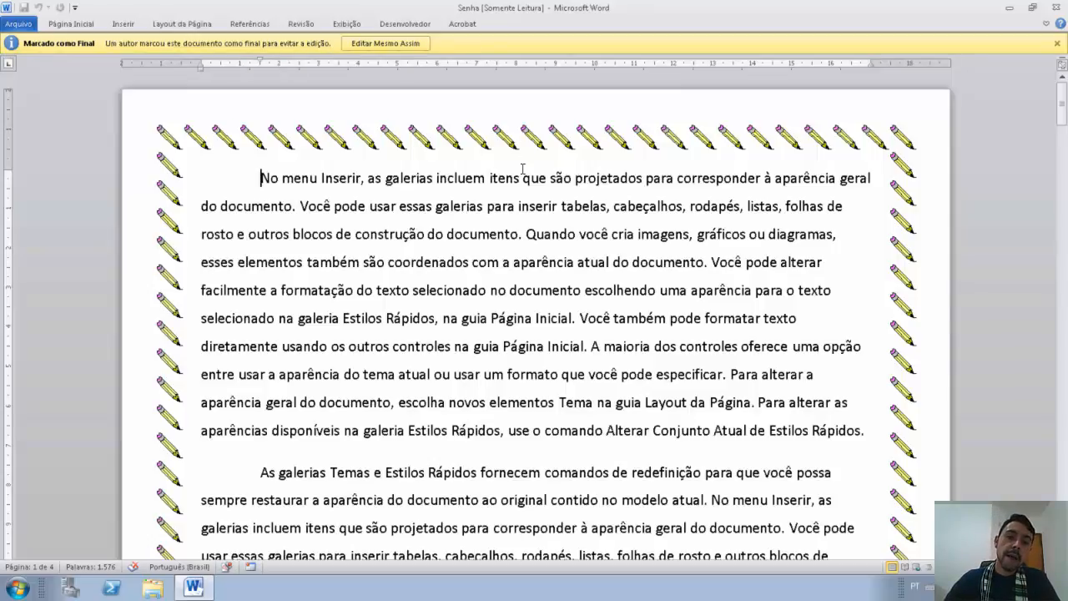
{"action": "left_click", "coordinate": [405, 42]}
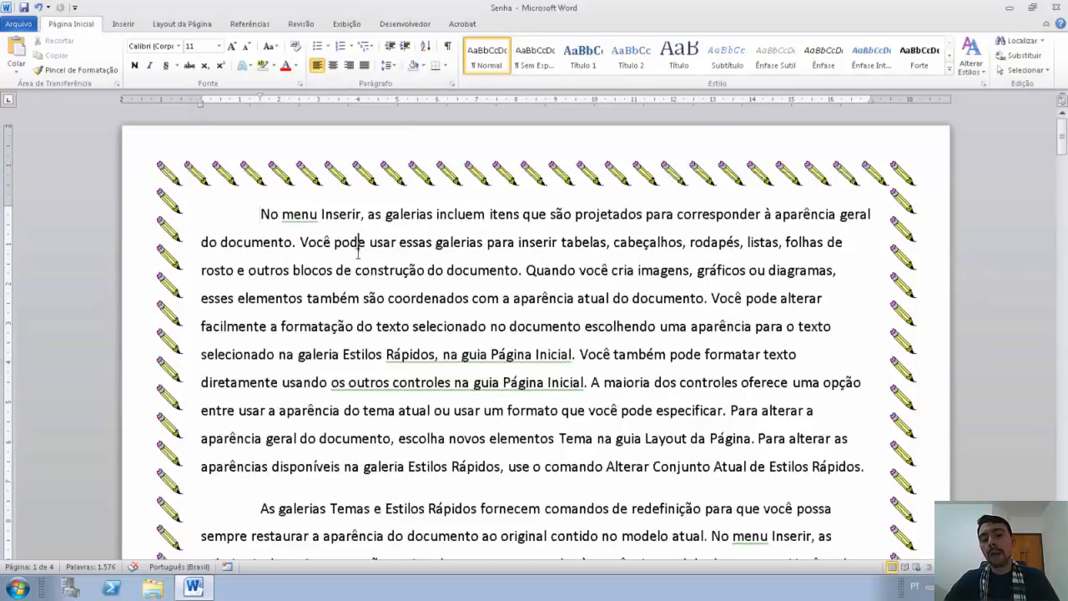
{"action": "left_click_drag", "start_coordinate": [357, 248], "coordinate": [367, 295]}
{"action": "left_click", "coordinate": [367, 295]}
{"action": "left_click", "coordinate": [374, 326]}
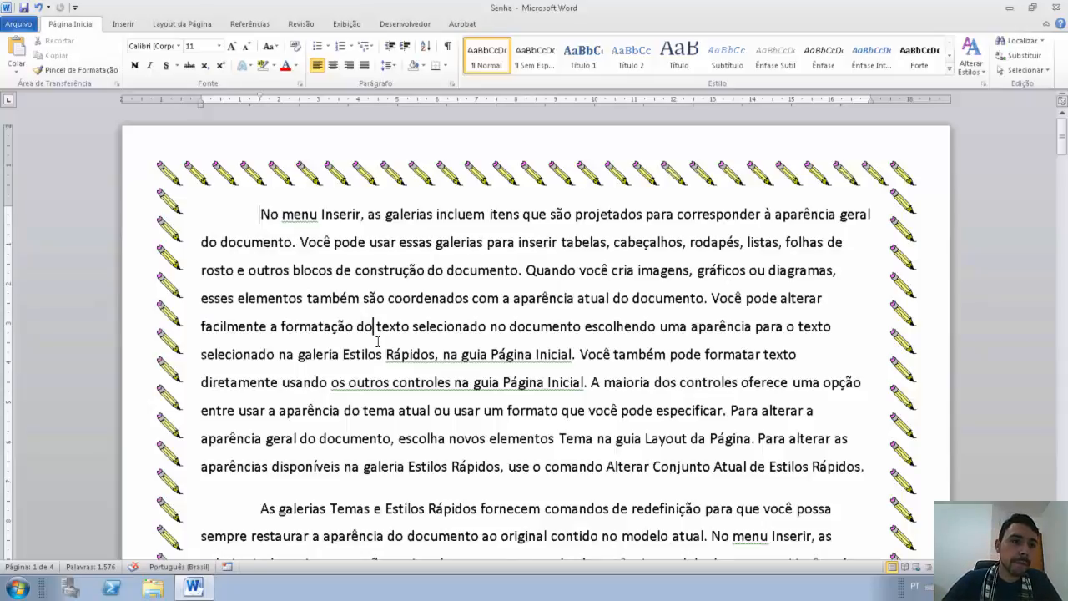
Step: Start Criptografar com Senha, cancel it without a password, and reshow the Proteger Documento options
{"action": "left_click", "coordinate": [18, 27]}
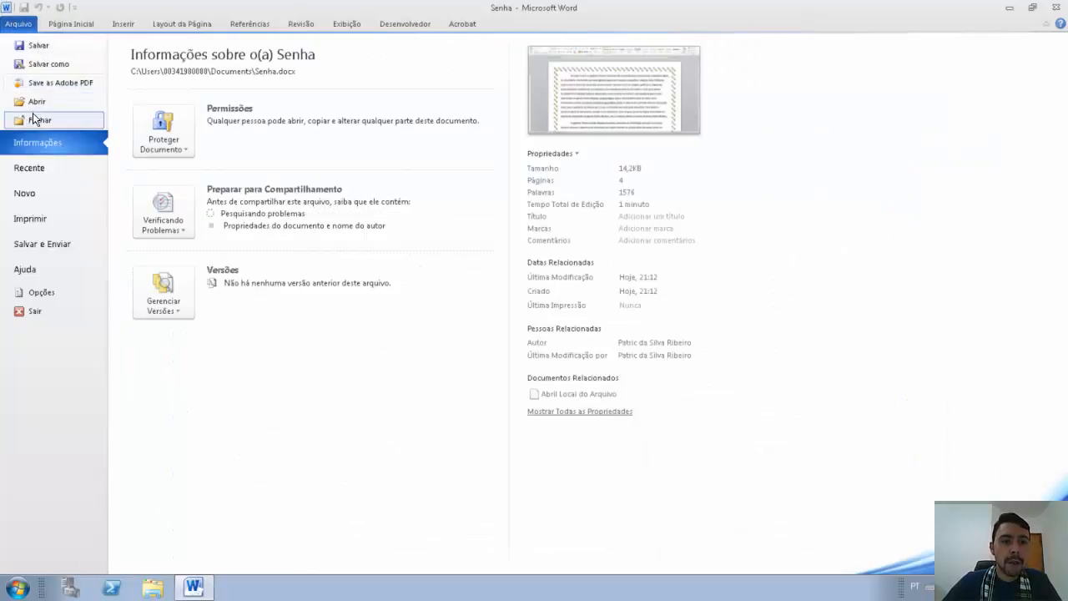
{"action": "left_click", "coordinate": [166, 146]}
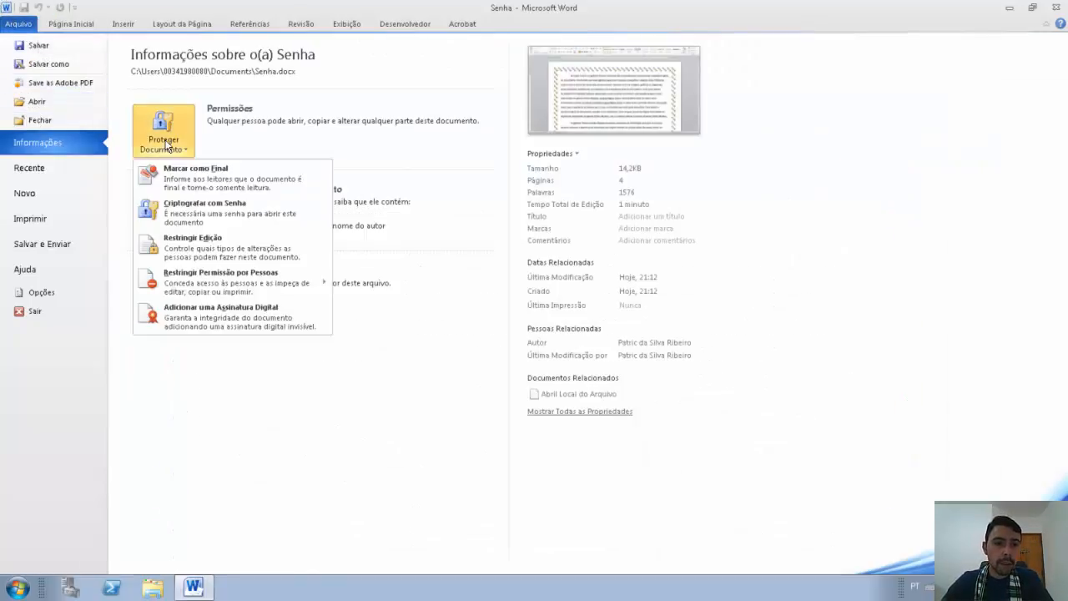
{"action": "left_click", "coordinate": [201, 213]}
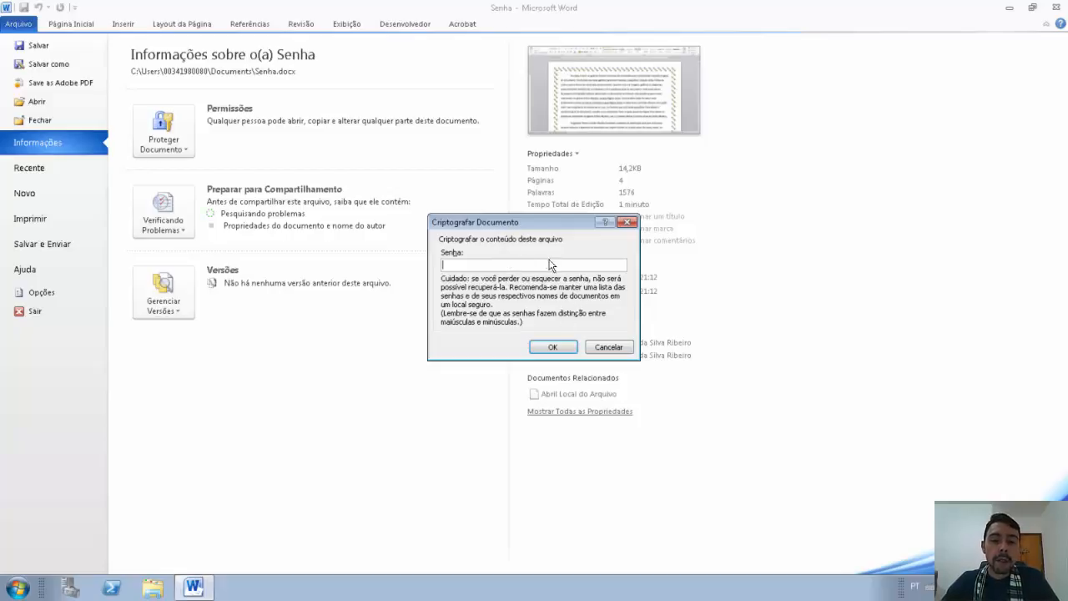
{"action": "left_click", "coordinate": [607, 346]}
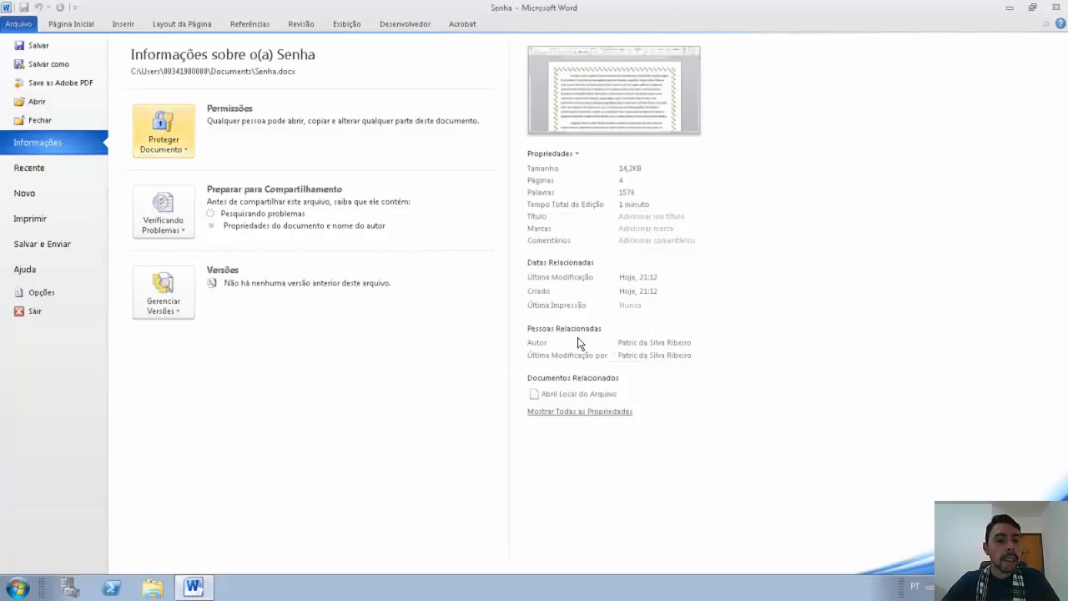
{"action": "left_click", "coordinate": [166, 151]}
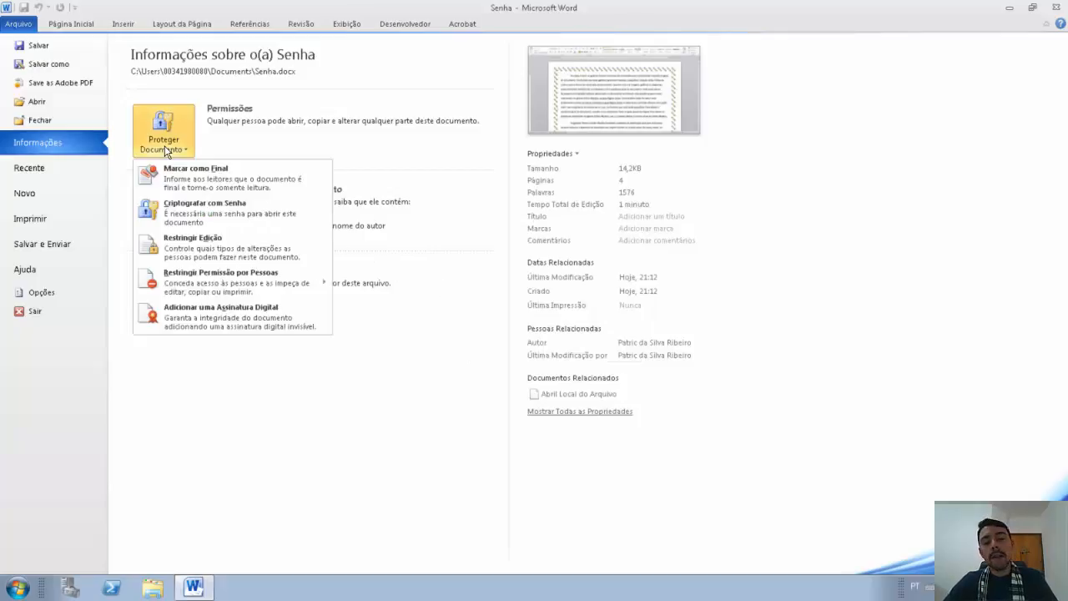
Step: In Restringir Edição, allow only Sem alteração (Somente leitura) and choose Sim, Aplicar Proteção
{"action": "left_click", "coordinate": [193, 240]}
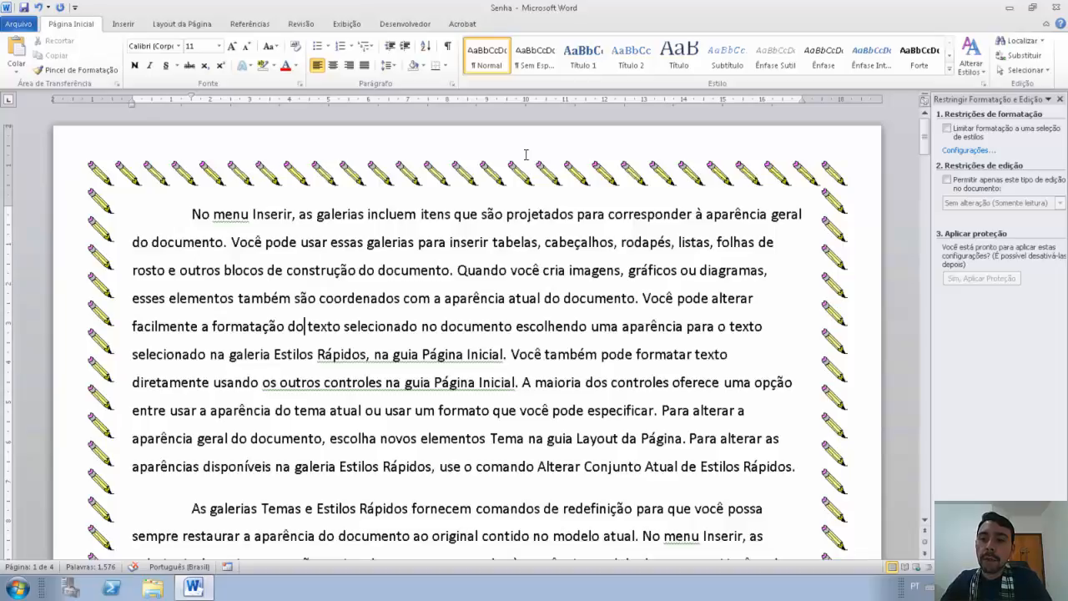
{"action": "left_click", "coordinate": [977, 185]}
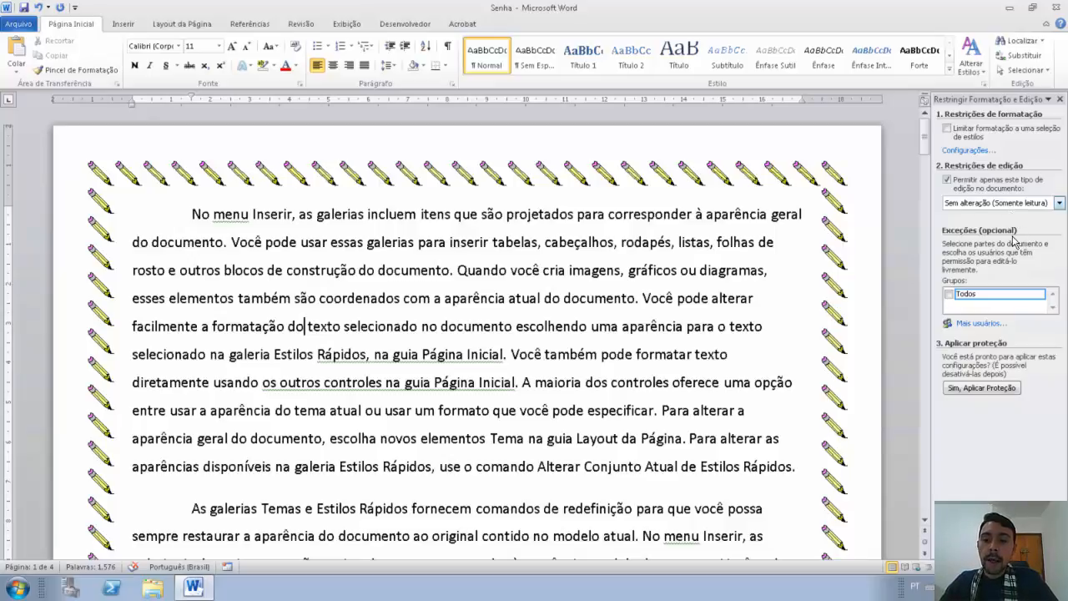
{"action": "left_click", "coordinate": [982, 389]}
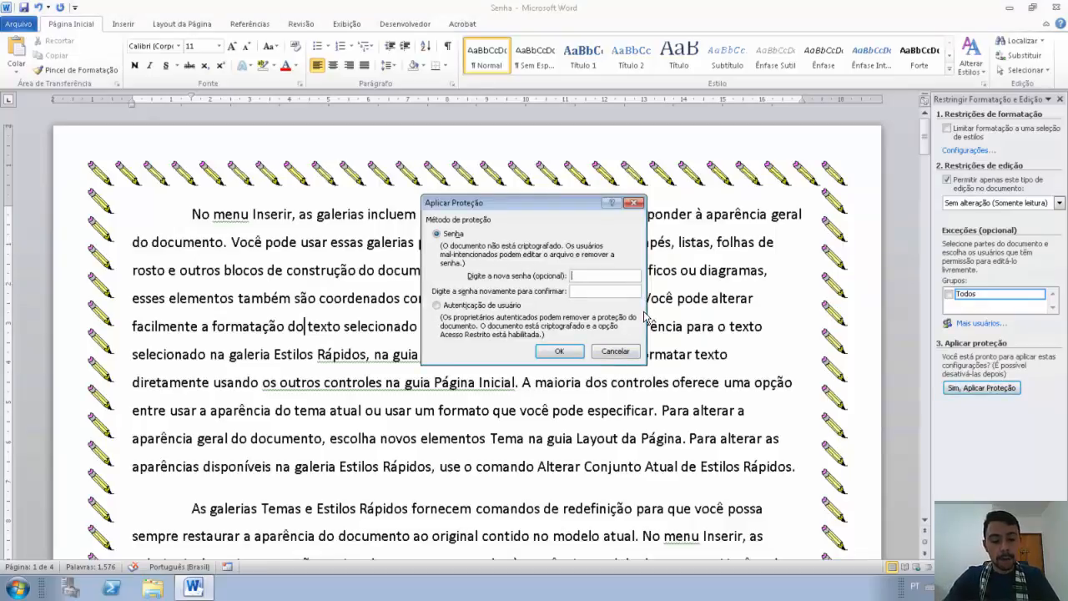
Step: Enter and confirm a protection password, then apply the read-only restriction
{"action": "type", "text": "12345"}
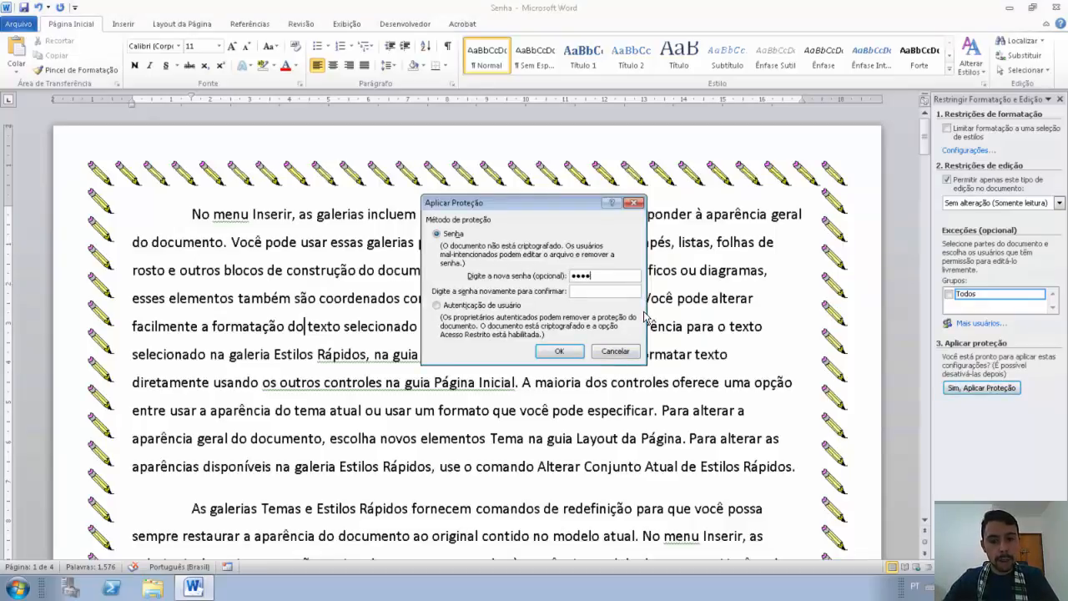
{"action": "type", "text": "12345"}
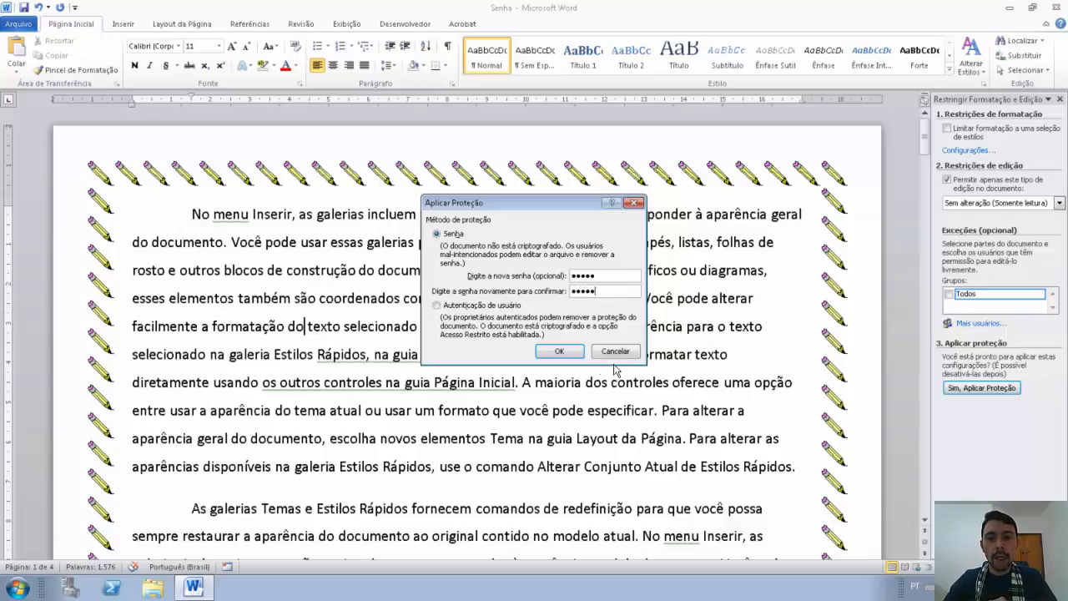
{"action": "left_click", "coordinate": [575, 355]}
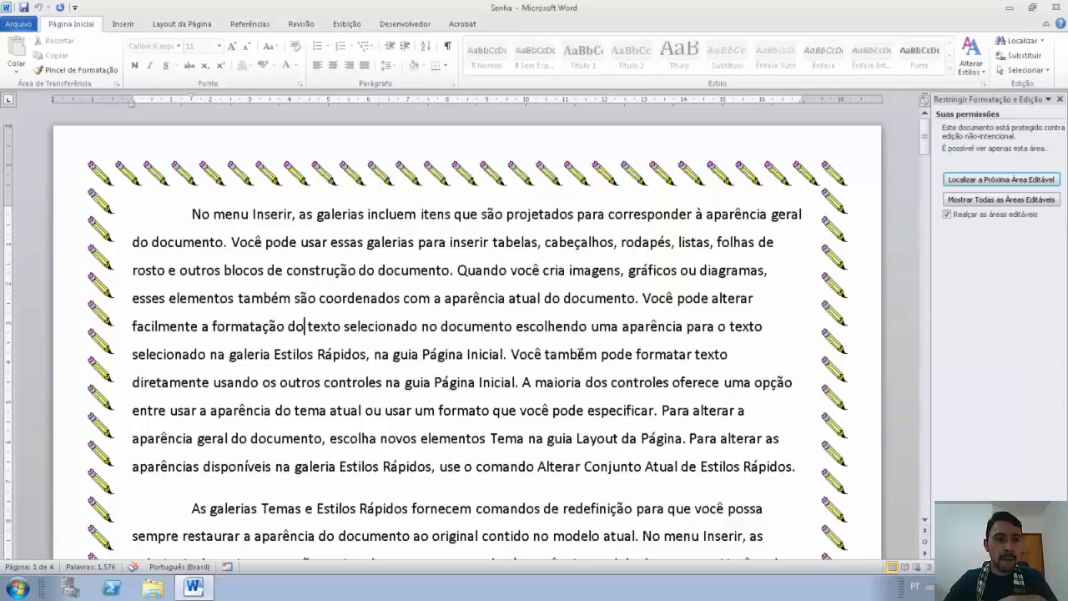
Step: Browse the ribbon tabs to see which commands the protection has disabled
{"action": "left_click", "coordinate": [118, 25]}
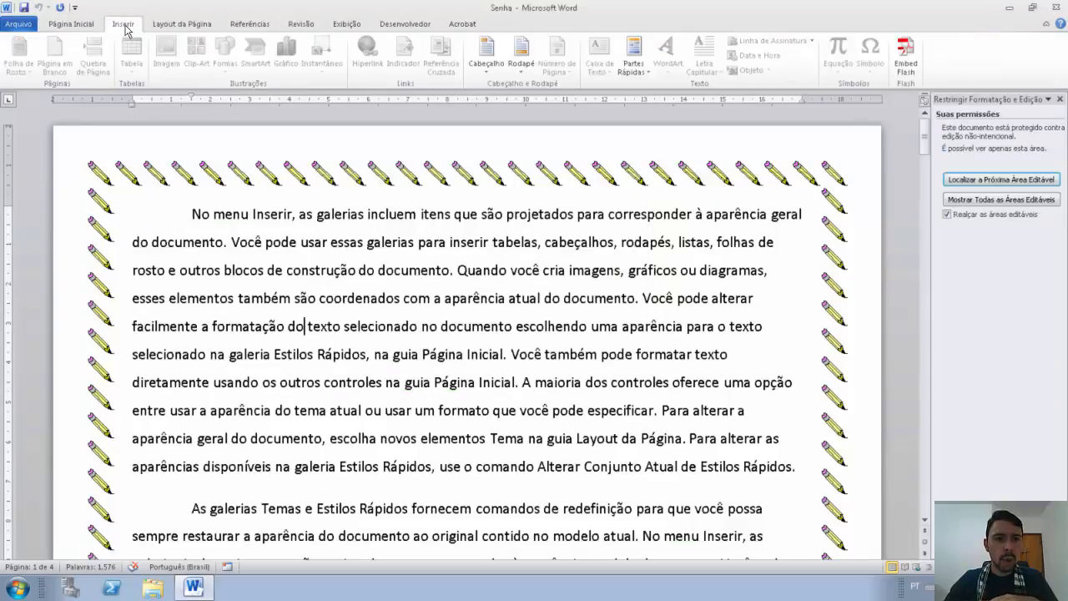
{"action": "left_click", "coordinate": [177, 26]}
{"action": "left_click", "coordinate": [265, 25]}
{"action": "left_click", "coordinate": [302, 25]}
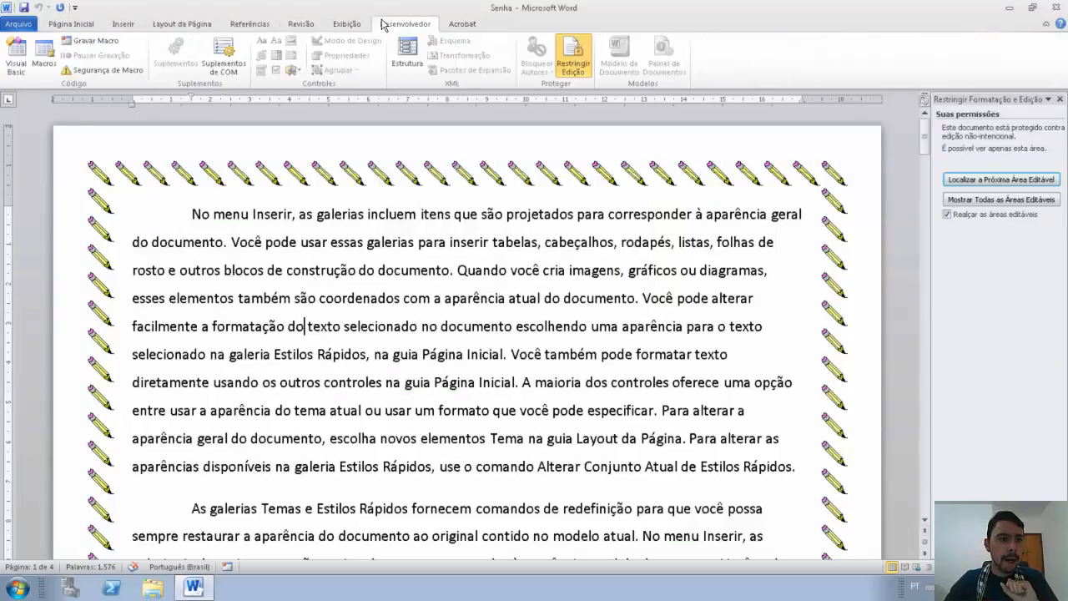
{"action": "left_click", "coordinate": [76, 26]}
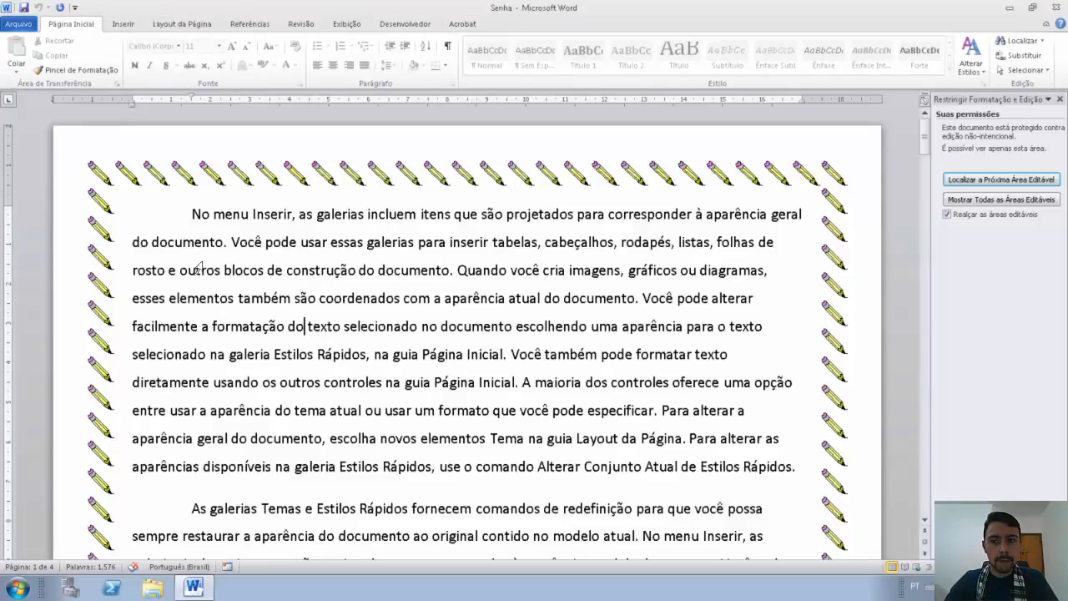
Step: Test selecting and clicking into the locked text, then open the file information page
{"action": "left_click_drag", "start_coordinate": [224, 270], "coordinate": [365, 354]}
{"action": "left_click_drag", "start_coordinate": [266, 242], "coordinate": [401, 297]}
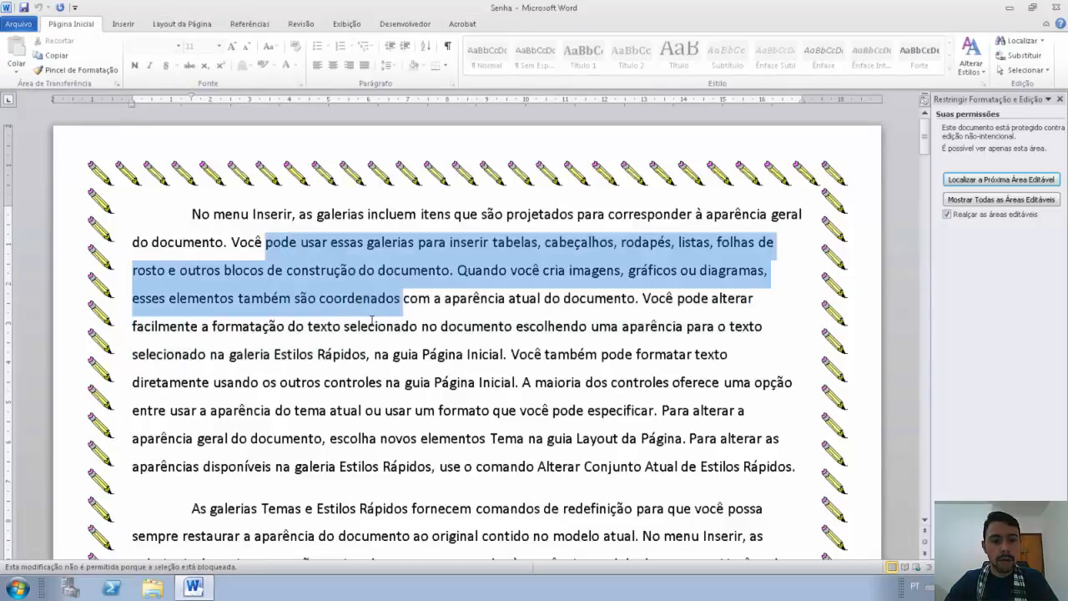
{"action": "left_click", "coordinate": [370, 320]}
{"action": "left_click", "coordinate": [263, 327]}
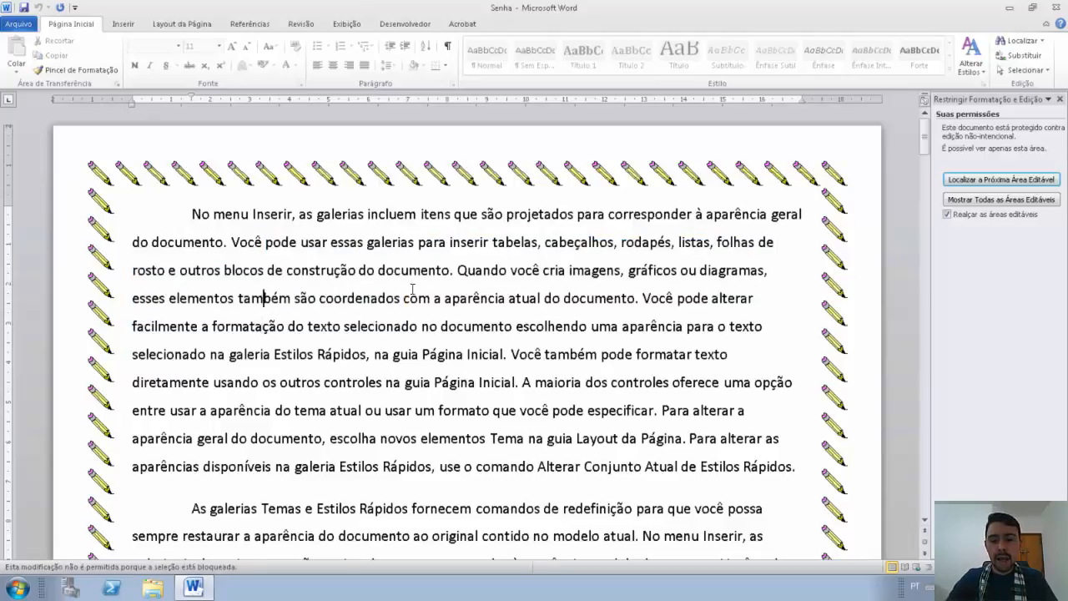
{"action": "left_click", "coordinate": [458, 354]}
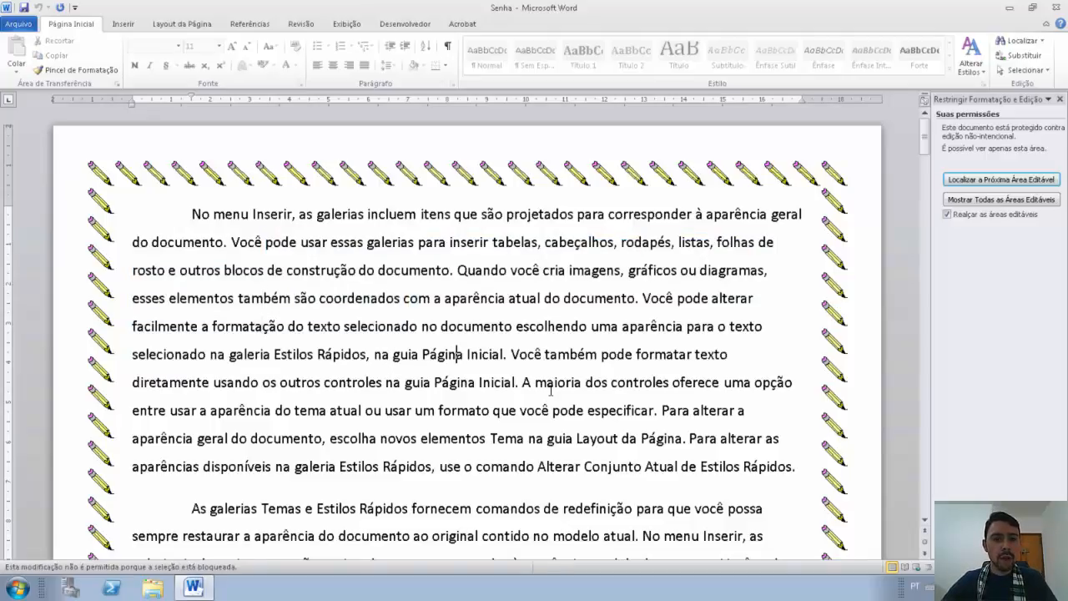
{"action": "left_click_drag", "start_coordinate": [368, 214], "coordinate": [398, 243]}
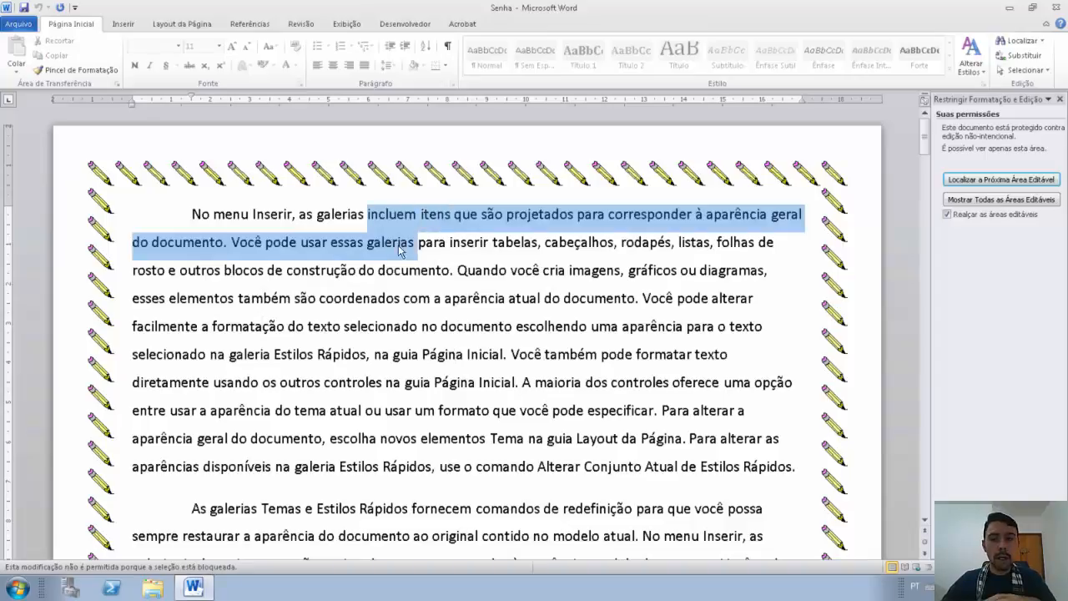
{"action": "left_click", "coordinate": [381, 269]}
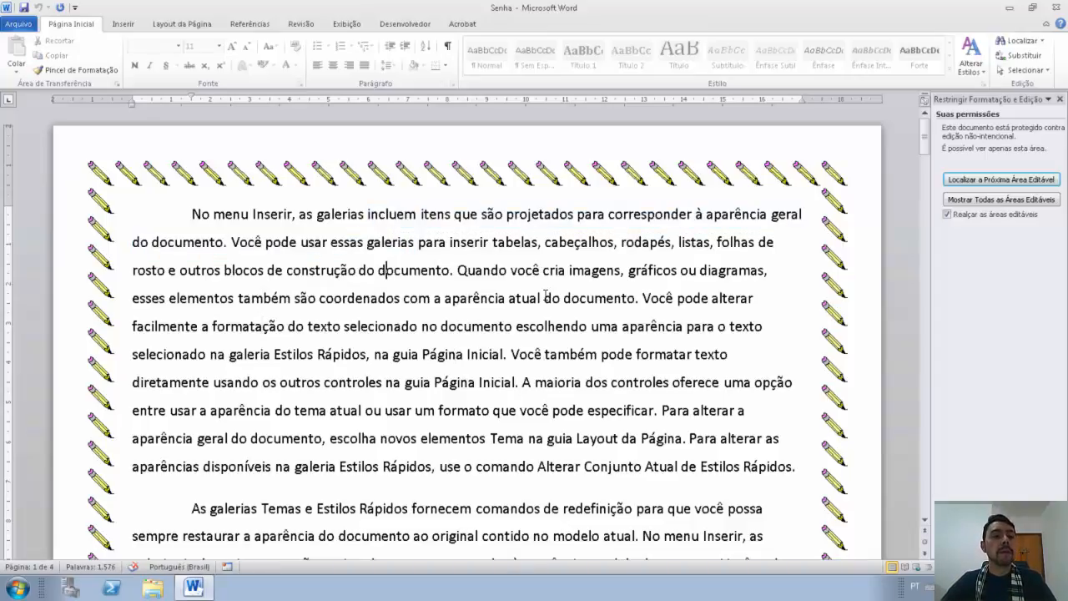
{"action": "left_click", "coordinate": [18, 25]}
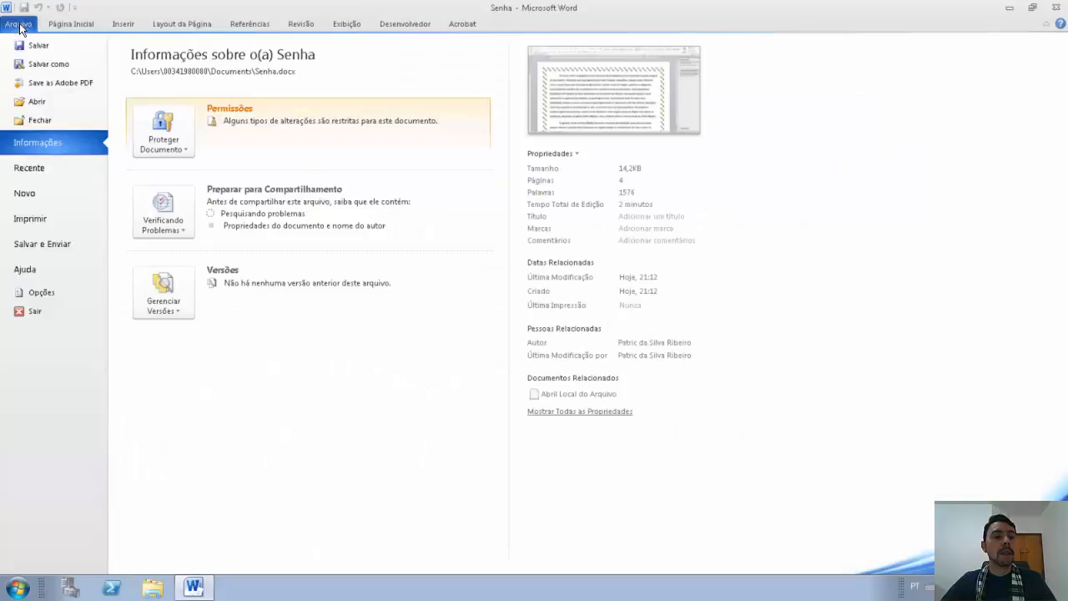
Step: Save the protected document as Senha2 by appending 2 to the file name
{"action": "left_click", "coordinate": [48, 64]}
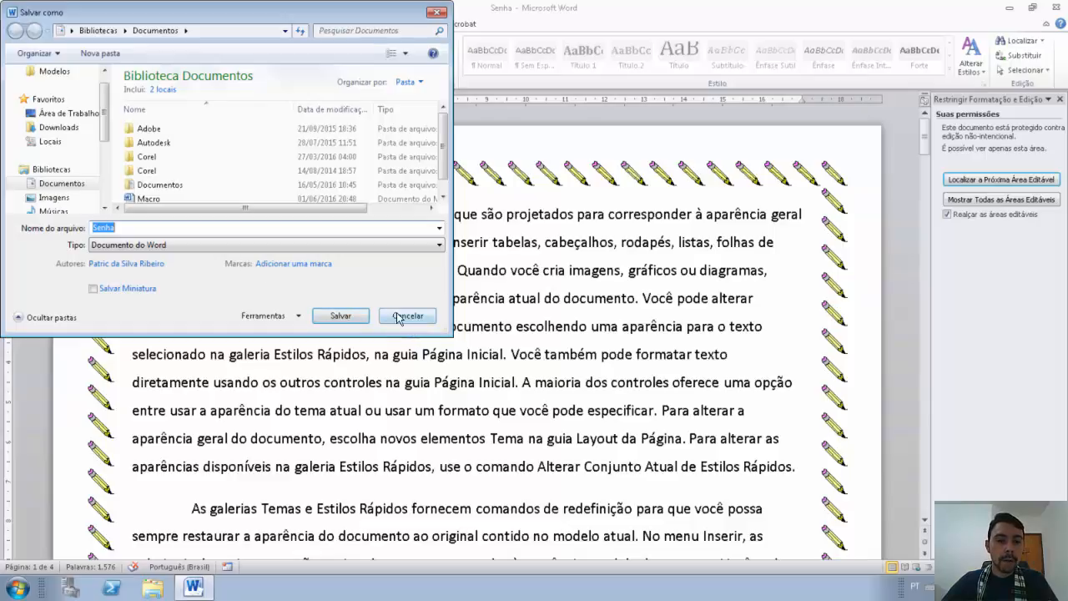
{"action": "left_click", "coordinate": [280, 228]}
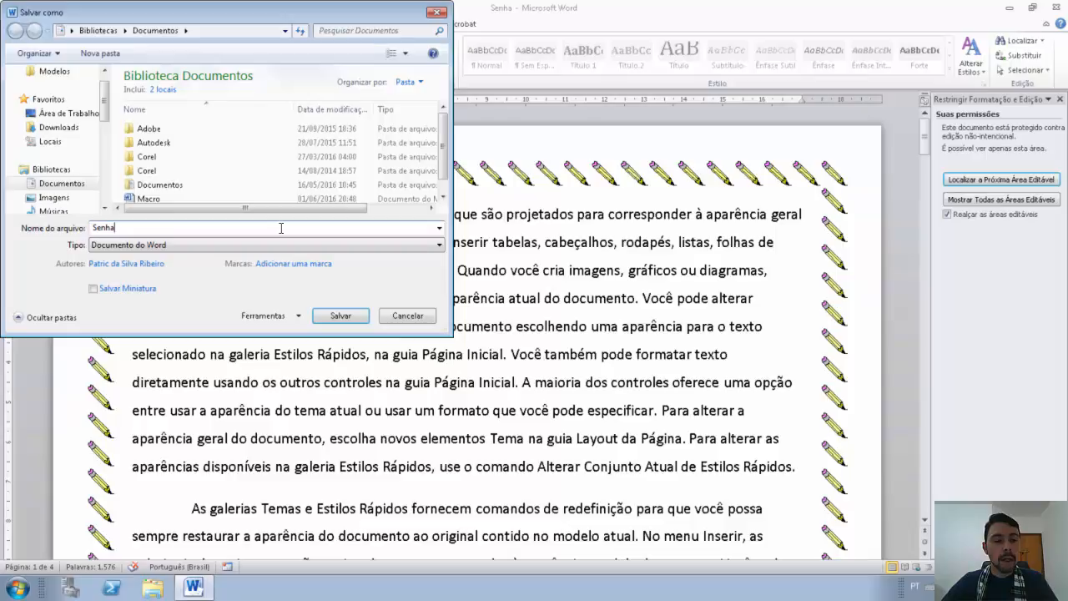
{"action": "type", "text": "2"}
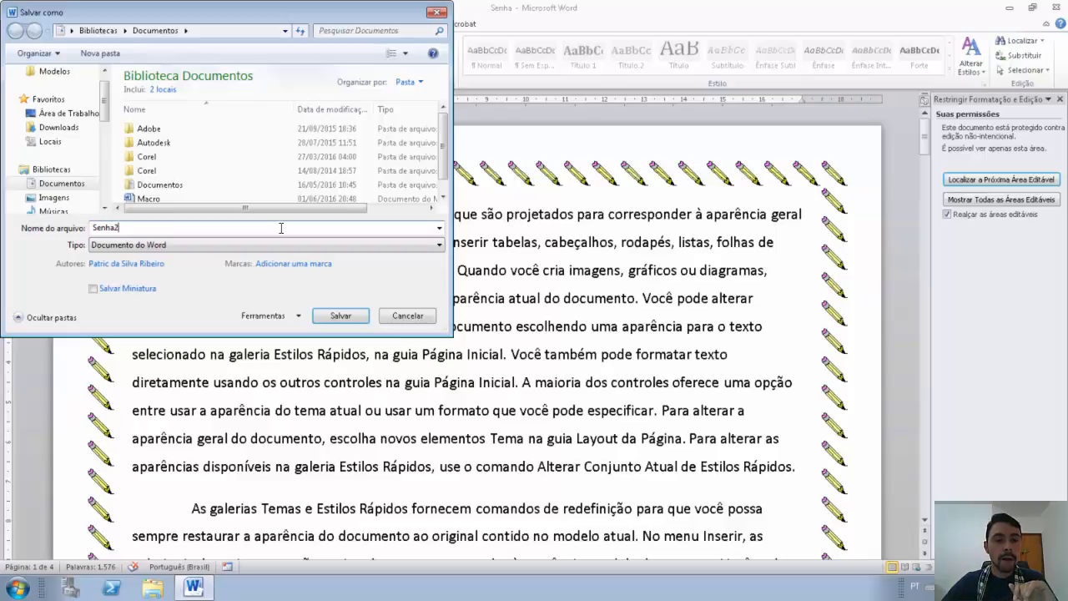
{"action": "left_click", "coordinate": [335, 316]}
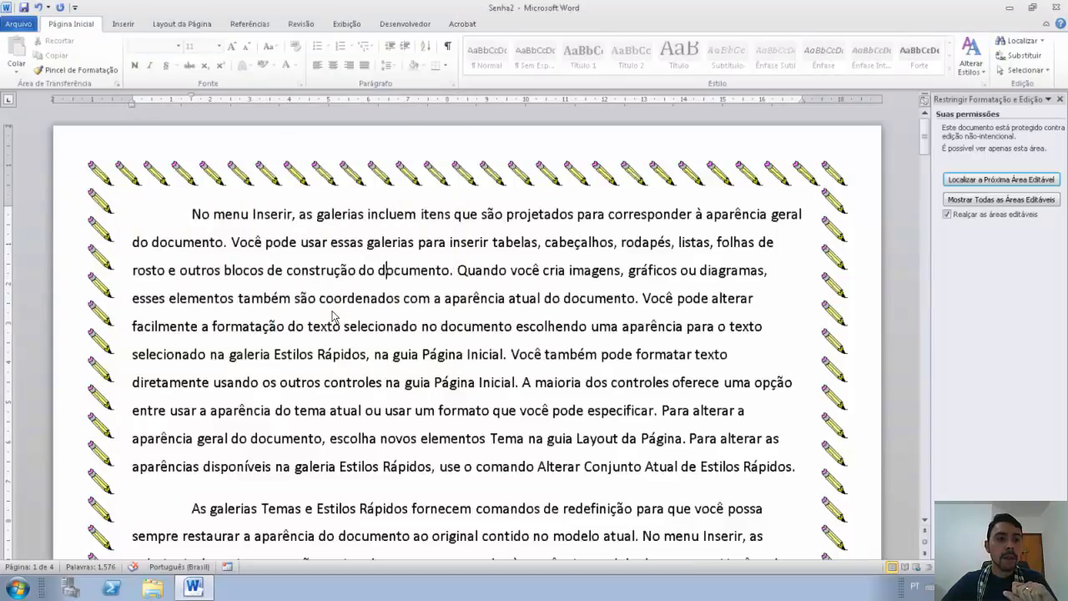
{"action": "left_click", "coordinate": [19, 24]}
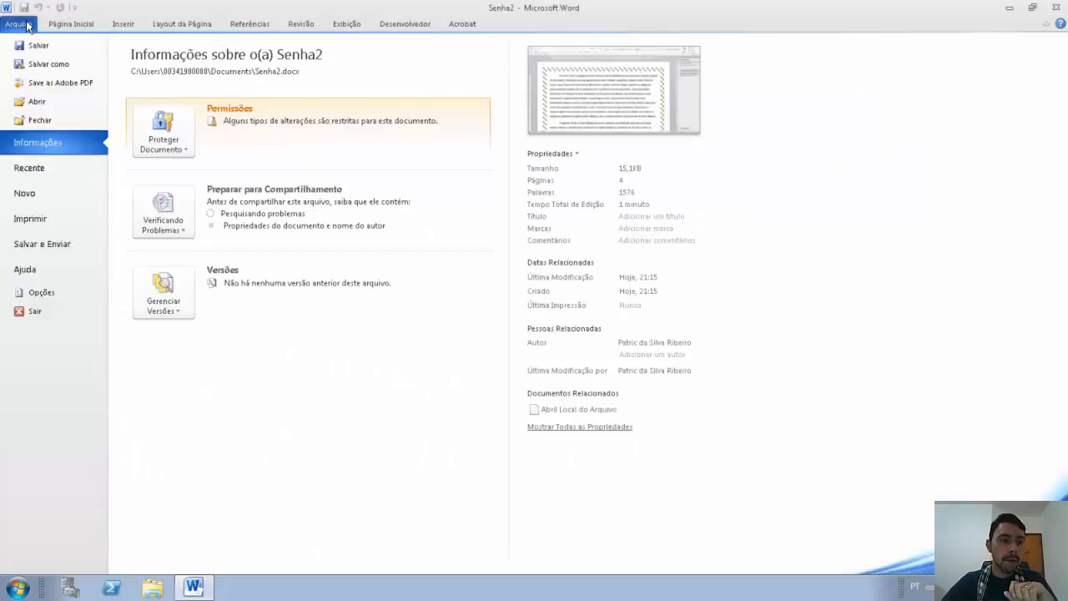
Step: Reopen Senha2 and click Parar Proteção, entering the password to lift the restriction
{"action": "left_click", "coordinate": [33, 100]}
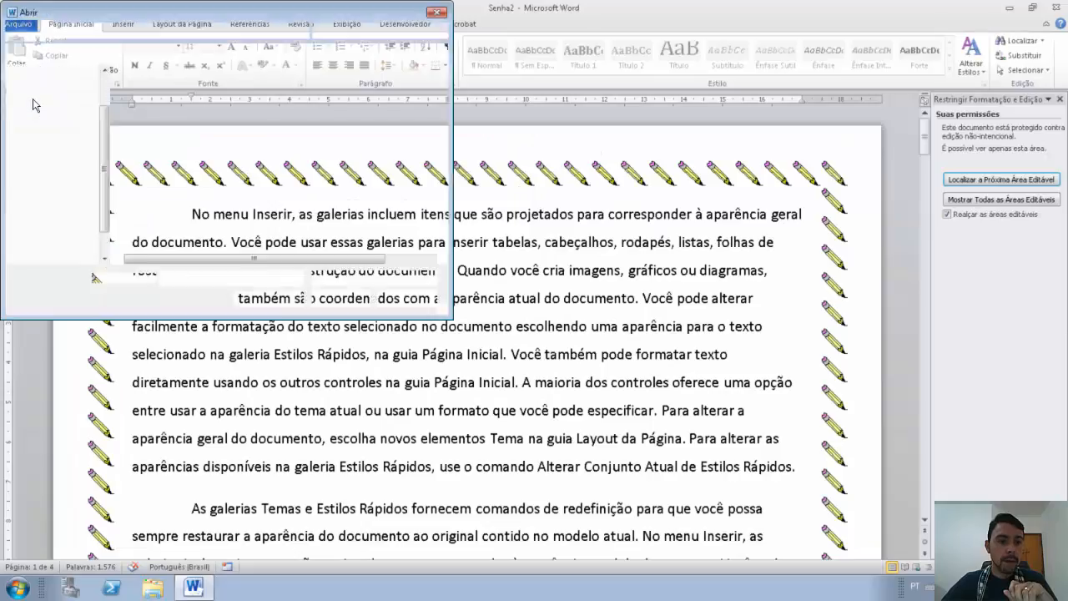
{"action": "double_click", "coordinate": [140, 227]}
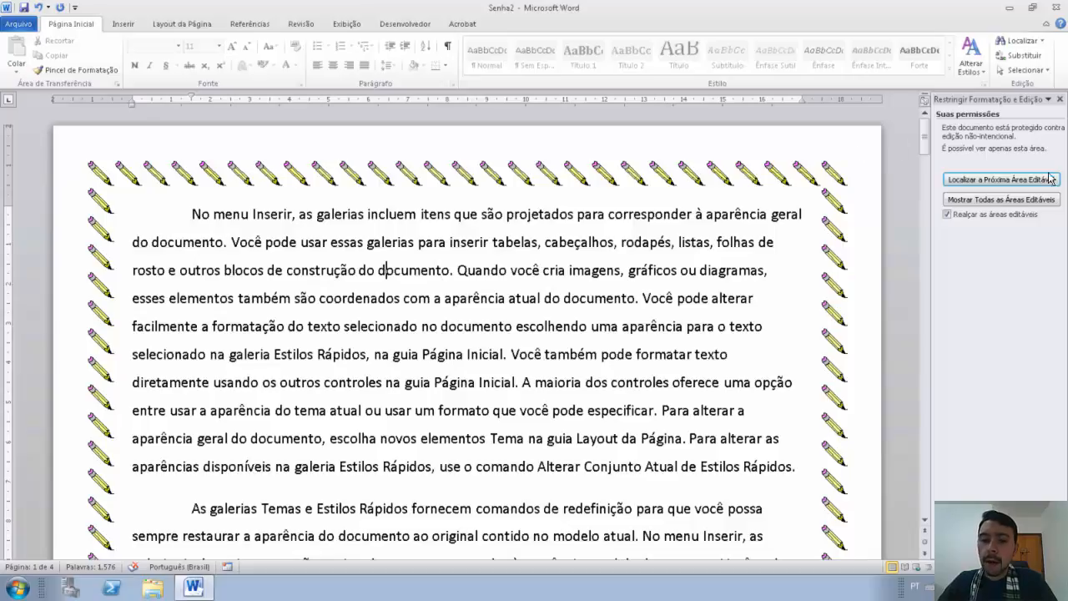
{"action": "left_click", "coordinate": [1001, 538]}
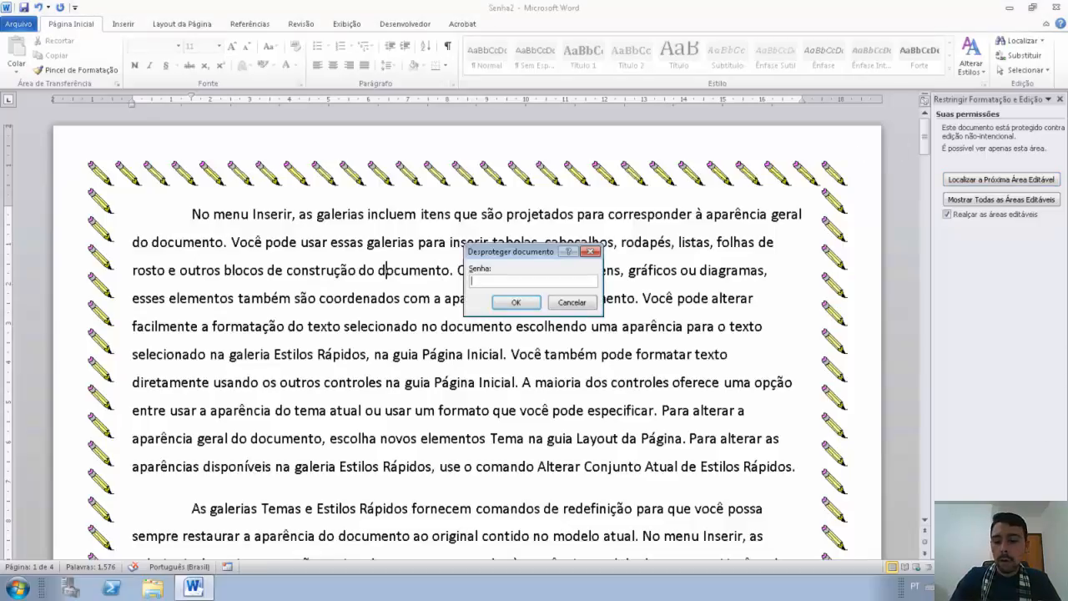
{"action": "type", "text": "123456"}
{"action": "key", "text": "Return"}
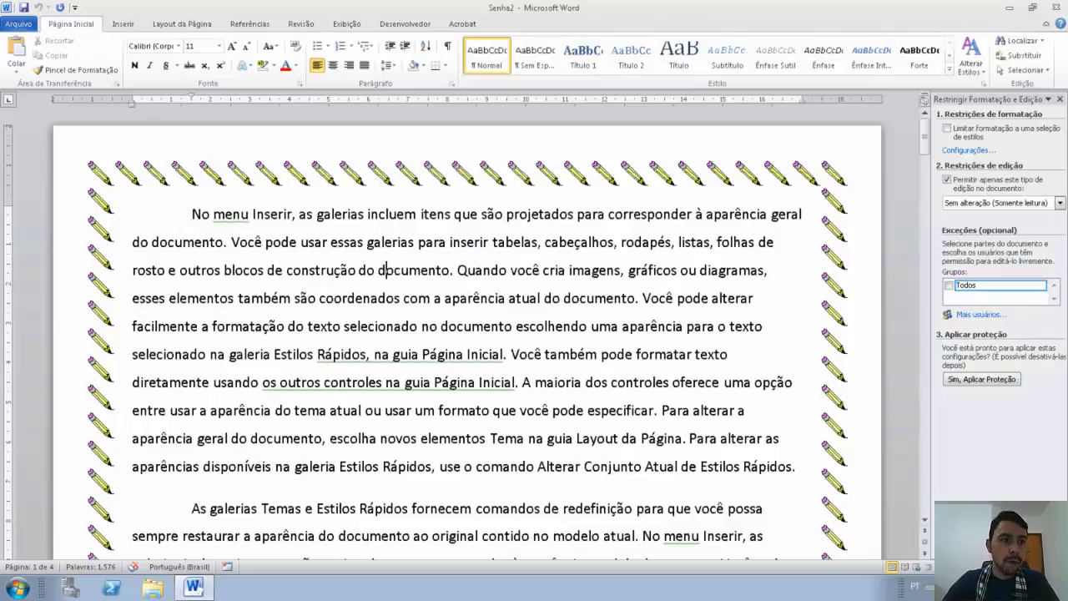
{"action": "left_click", "coordinate": [18, 24]}
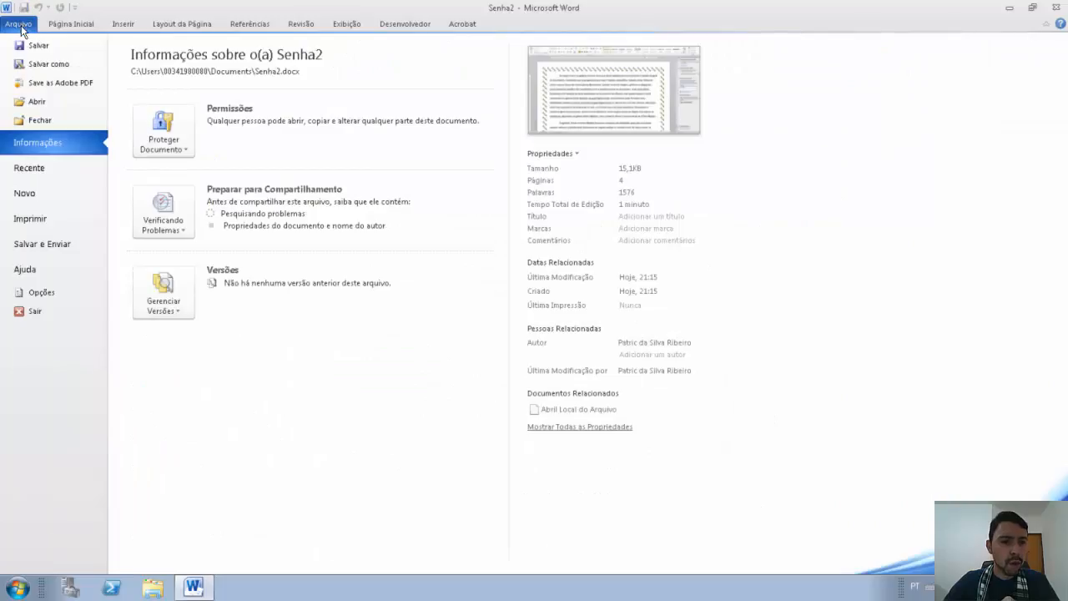
{"action": "left_click", "coordinate": [190, 148]}
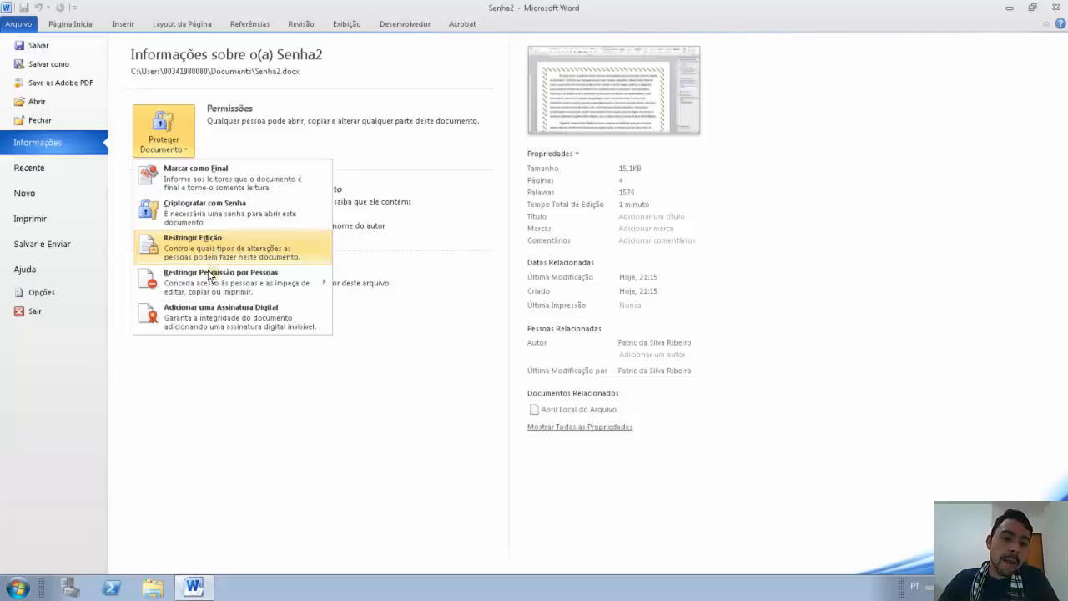
{"action": "mouse_move", "coordinate": [207, 274]}
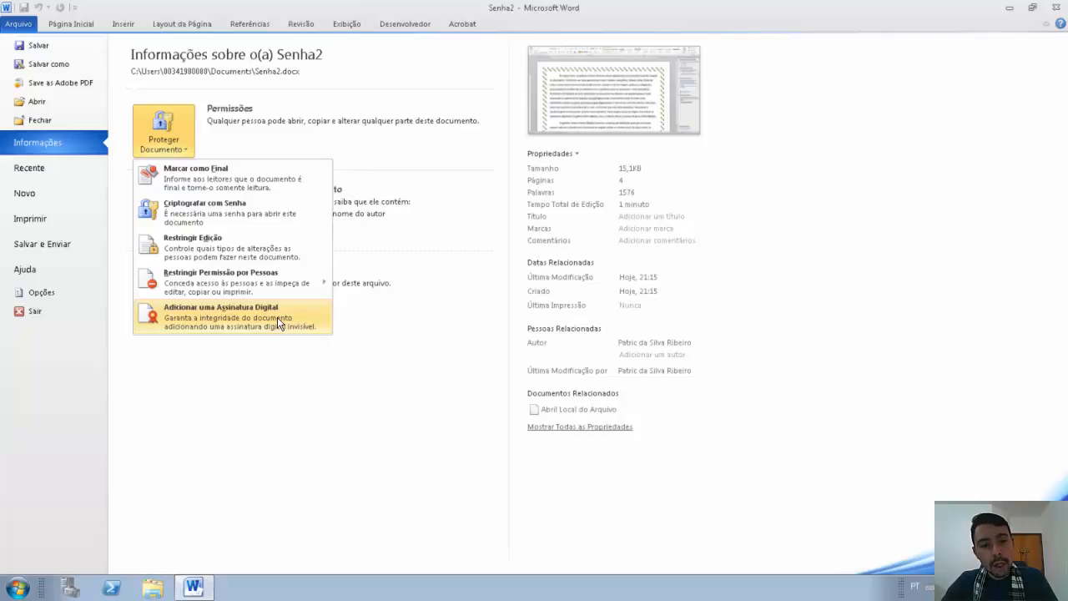
{"action": "left_click", "coordinate": [382, 285]}
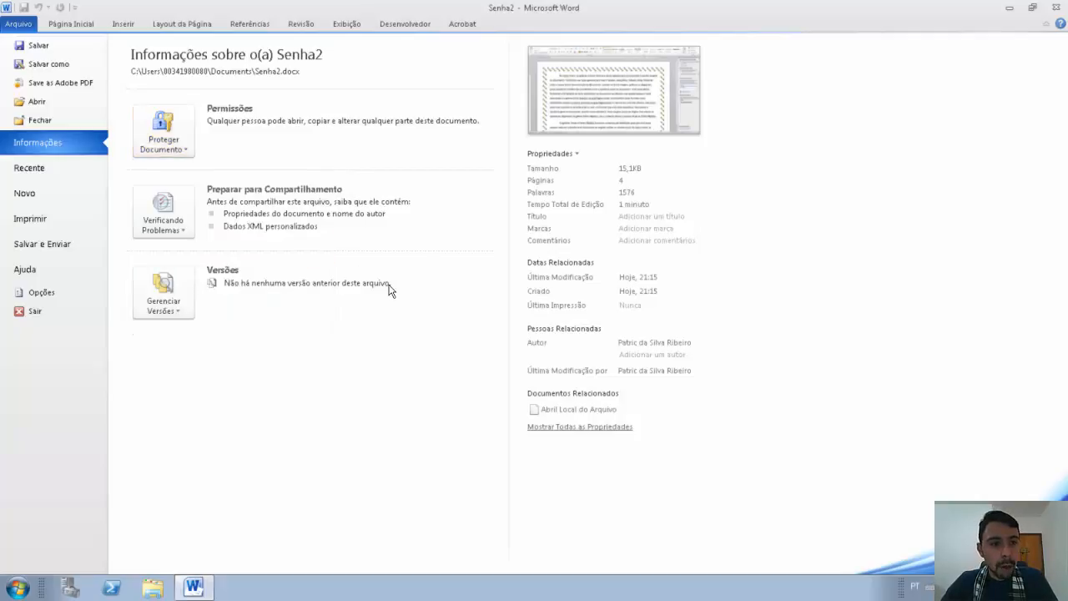
Step: Launch Inspecionar Documento, agree to save Senha2, and scroll through the inspector's checked categories
{"action": "left_click", "coordinate": [173, 218]}
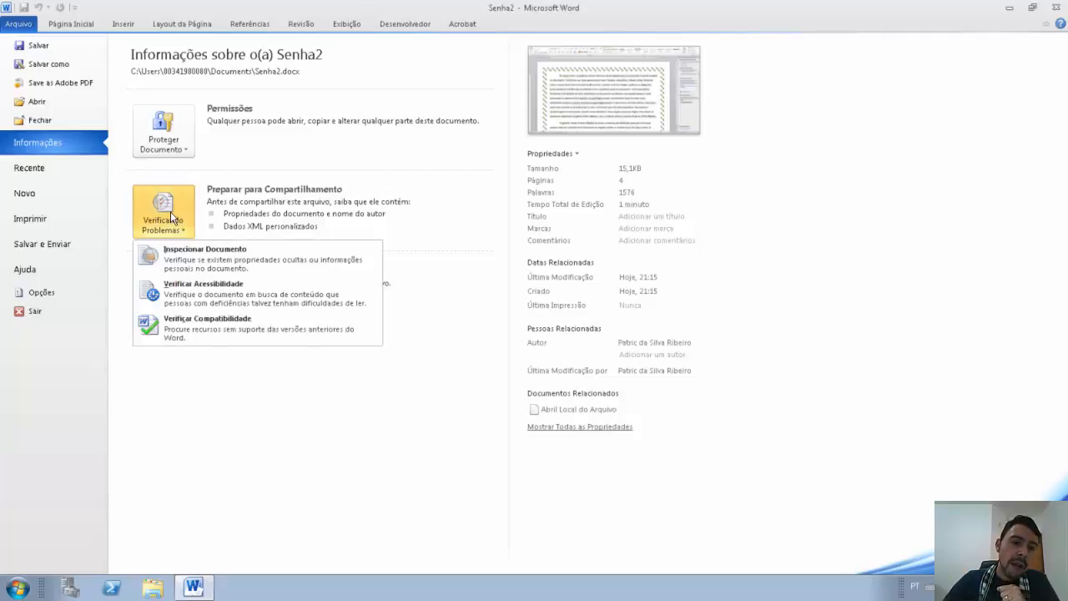
{"action": "left_click", "coordinate": [180, 260]}
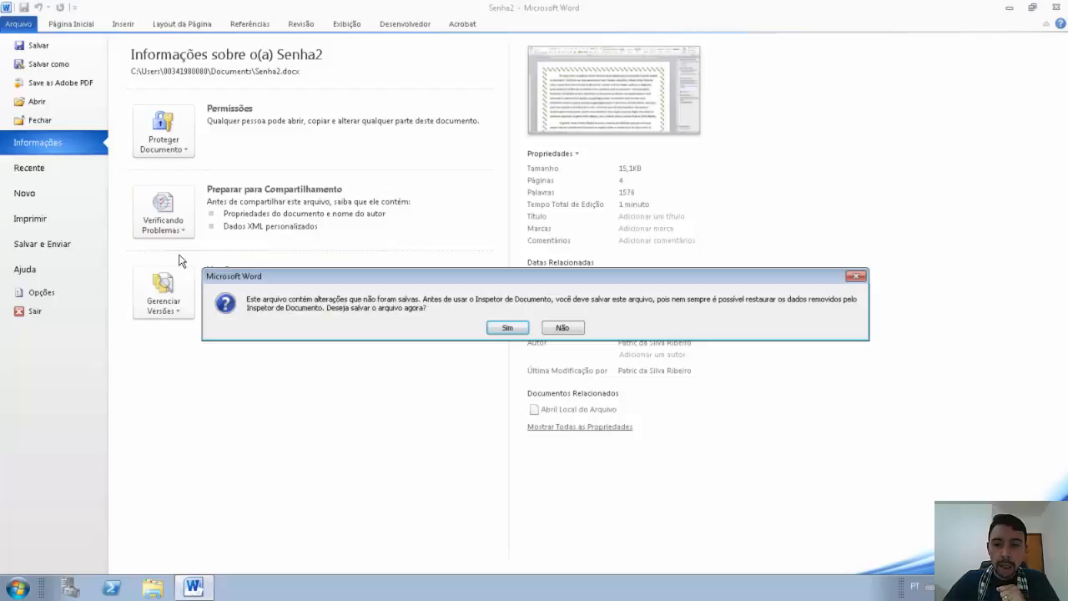
{"action": "left_click", "coordinate": [509, 328]}
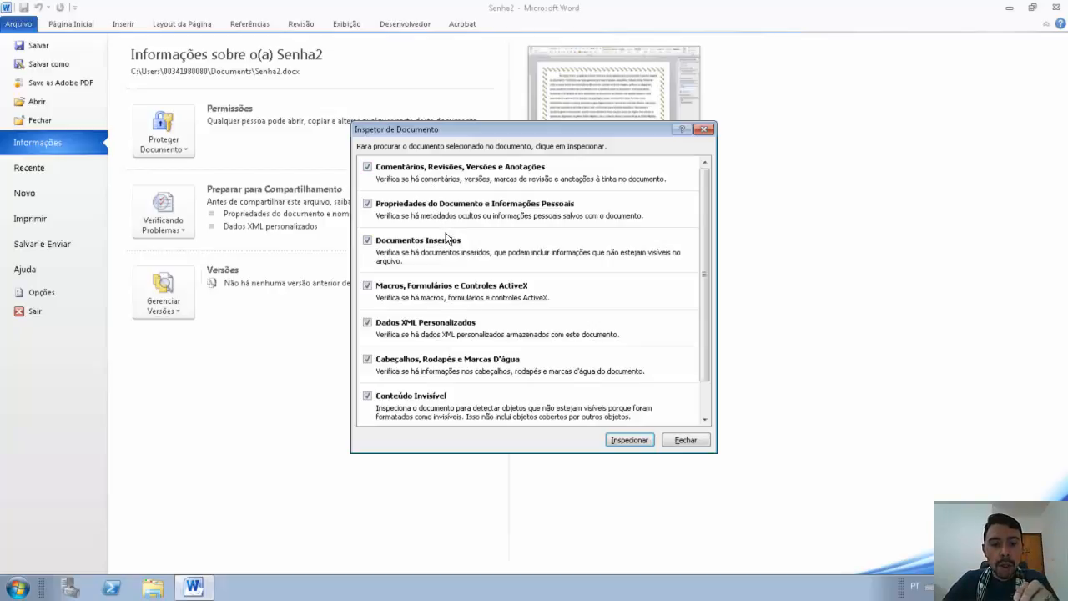
{"action": "scroll", "coordinate": [465, 242], "scroll_direction": "down", "scroll_amount": 1}
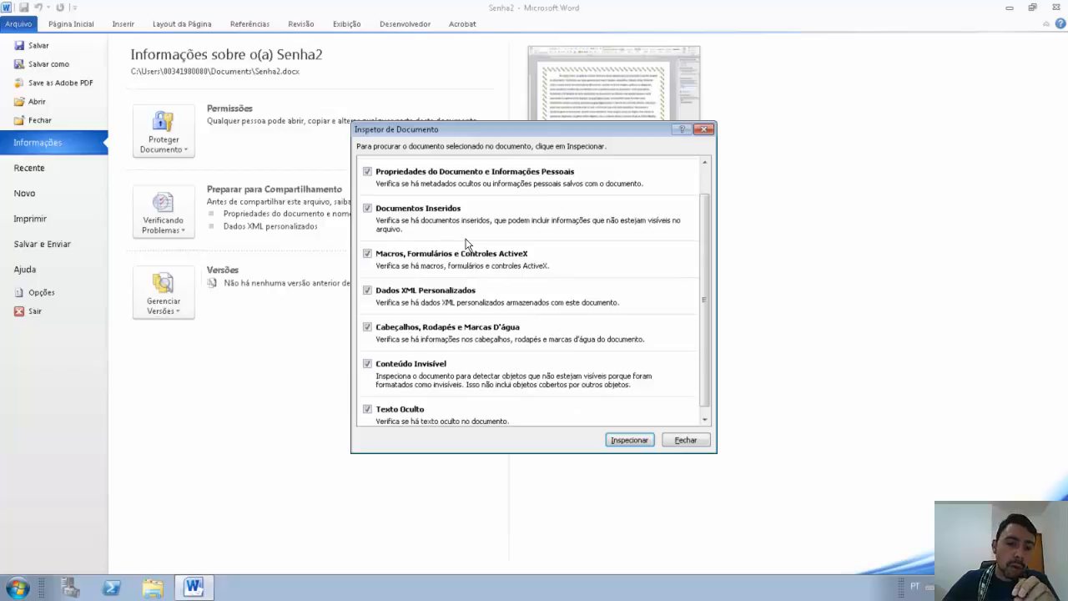
{"action": "scroll", "coordinate": [466, 242], "scroll_direction": "down", "scroll_amount": 1}
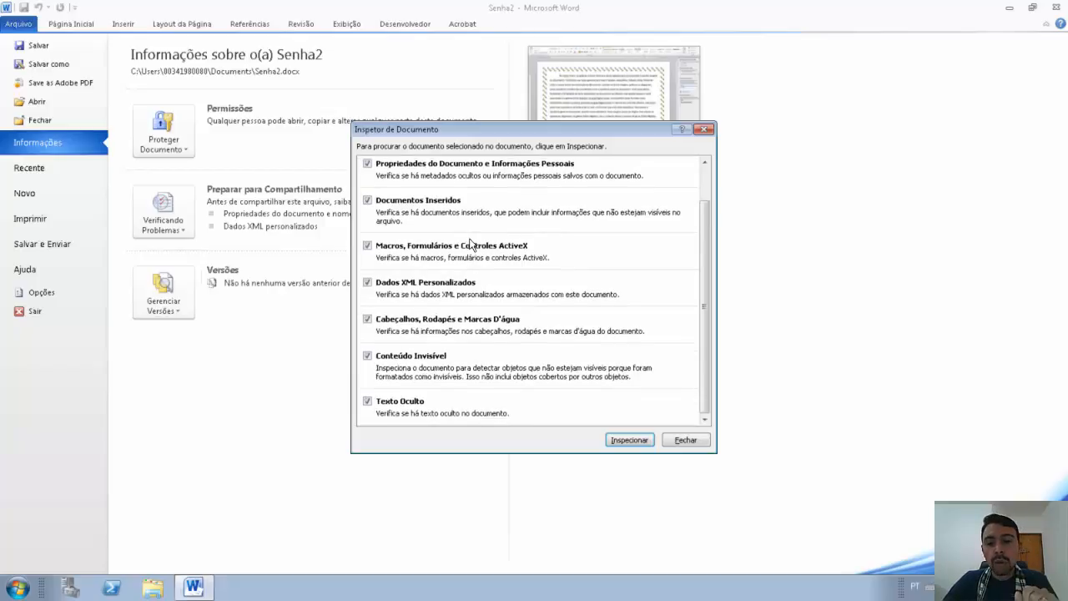
Step: Run the inspection, then remove all document properties, personal information and custom XML data
{"action": "left_click", "coordinate": [629, 440]}
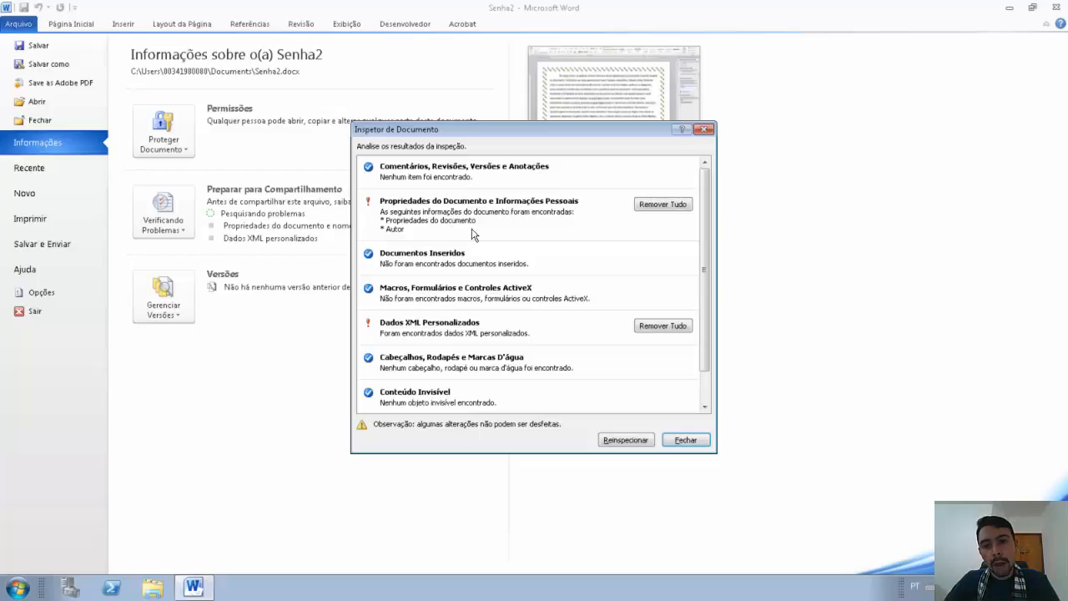
{"action": "scroll", "coordinate": [472, 233], "scroll_direction": "down", "scroll_amount": 1}
{"action": "scroll", "coordinate": [501, 232], "scroll_direction": "up", "scroll_amount": 1}
{"action": "left_click", "coordinate": [640, 206]}
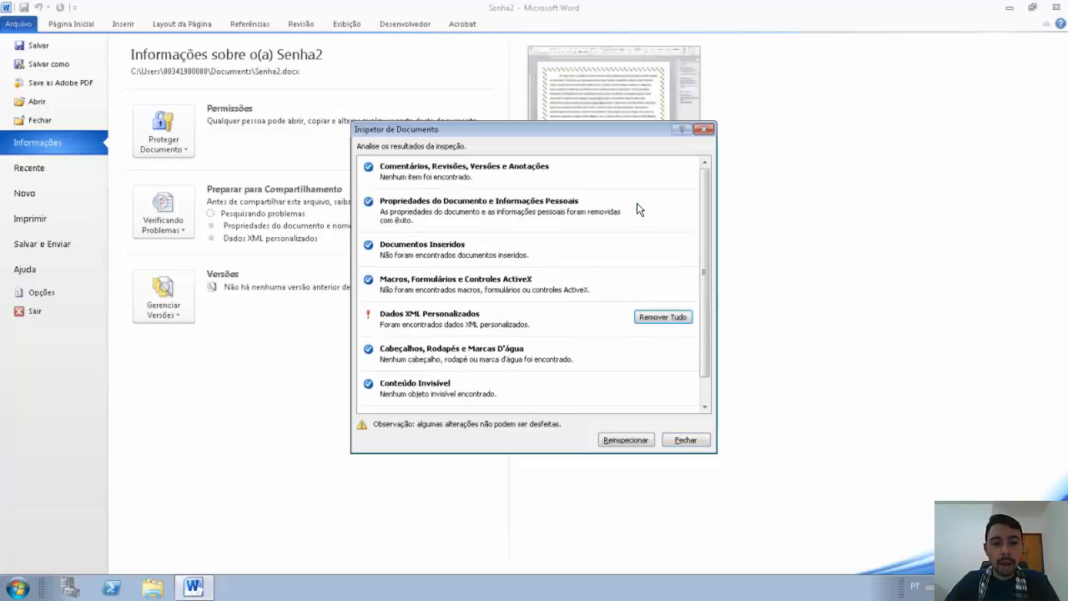
{"action": "left_click", "coordinate": [655, 319]}
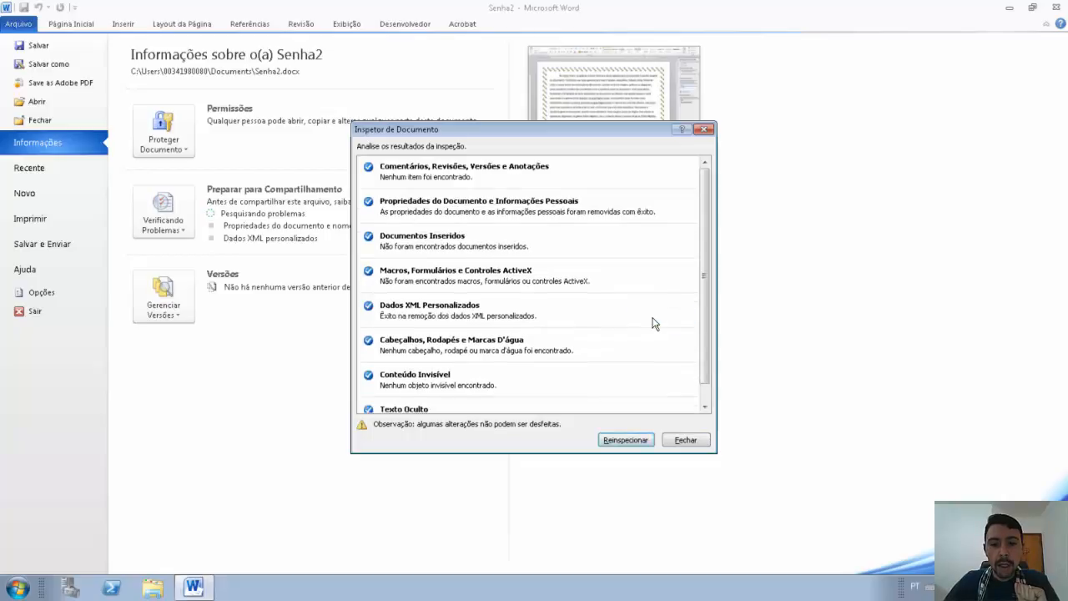
Step: Re-inspect the document to confirm nothing remains, then close the Document Inspector
{"action": "scroll", "coordinate": [612, 348], "scroll_direction": "down", "scroll_amount": 1}
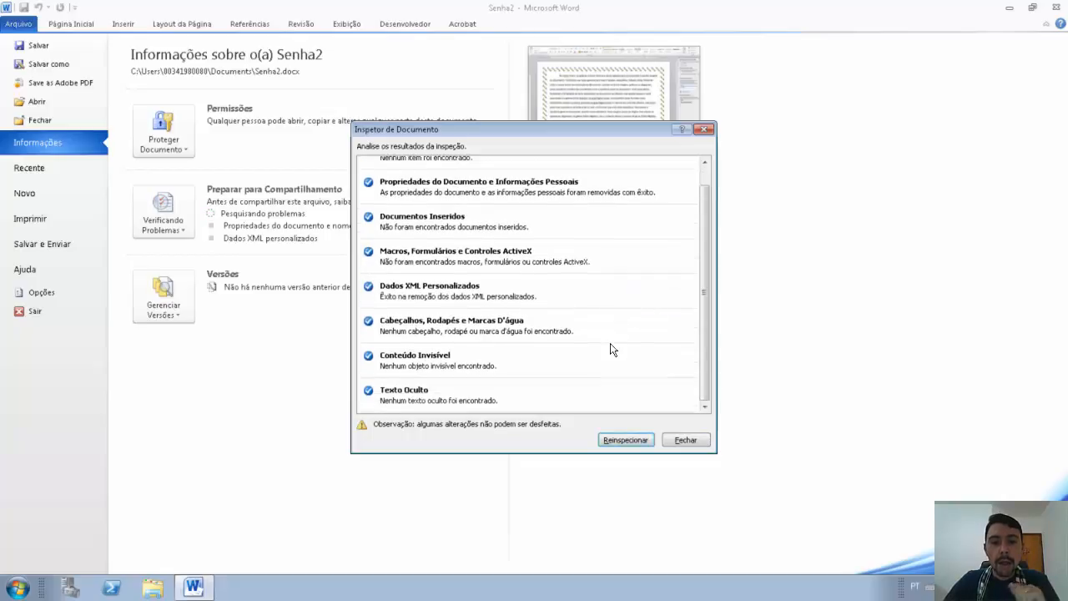
{"action": "left_click", "coordinate": [626, 440]}
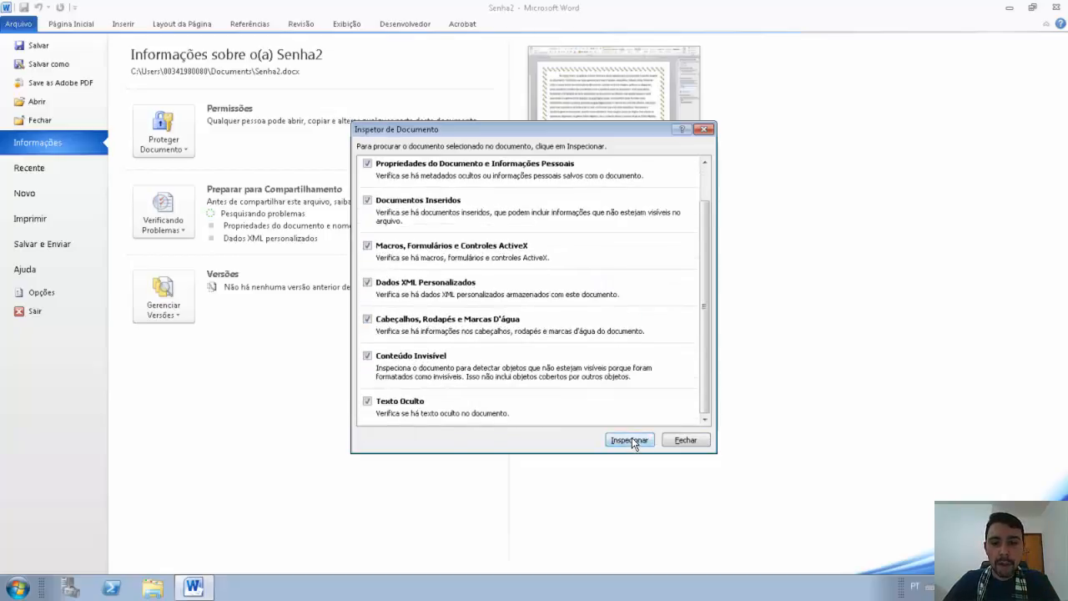
{"action": "left_click", "coordinate": [631, 440]}
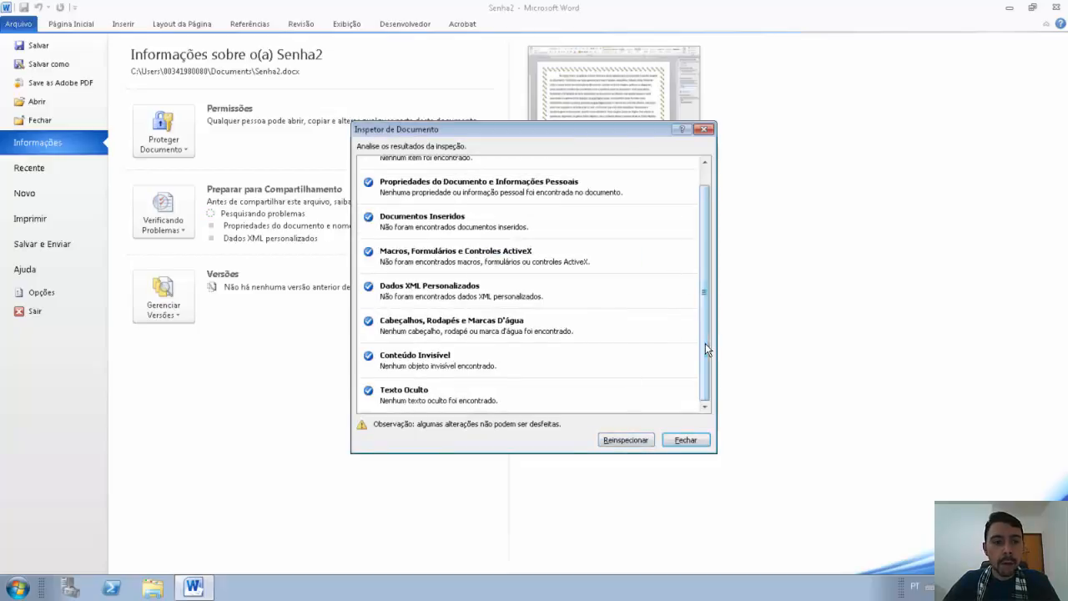
{"action": "scroll", "coordinate": [691, 241], "scroll_direction": "up", "scroll_amount": 1}
{"action": "left_click", "coordinate": [686, 440]}
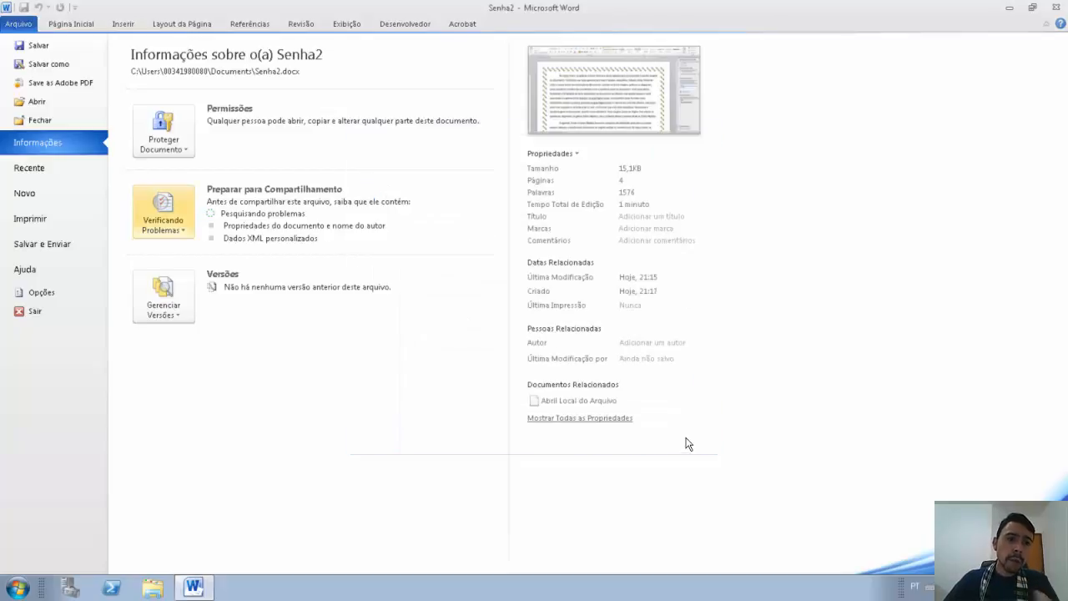